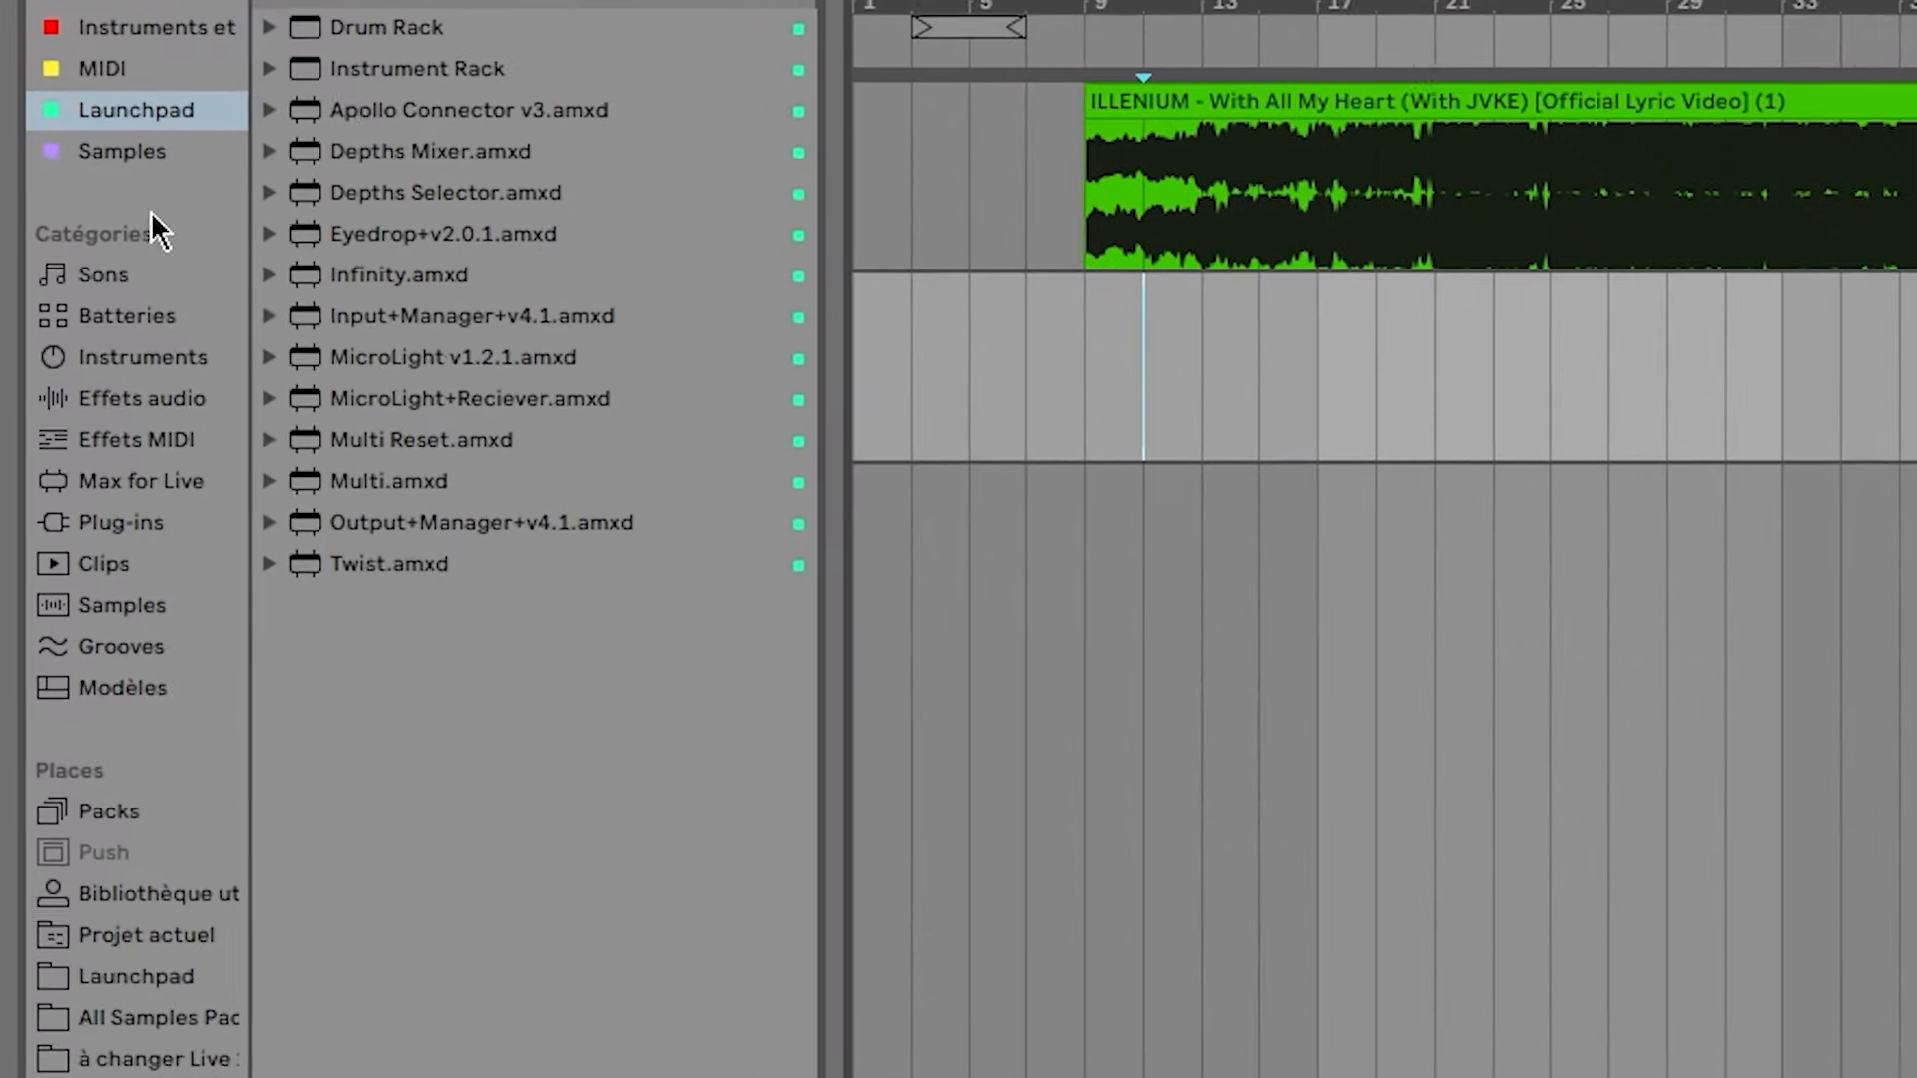
# Load an Instrument Rack on the second track and place a Drum Rack inside it.
pyautogui.click(62, 283)
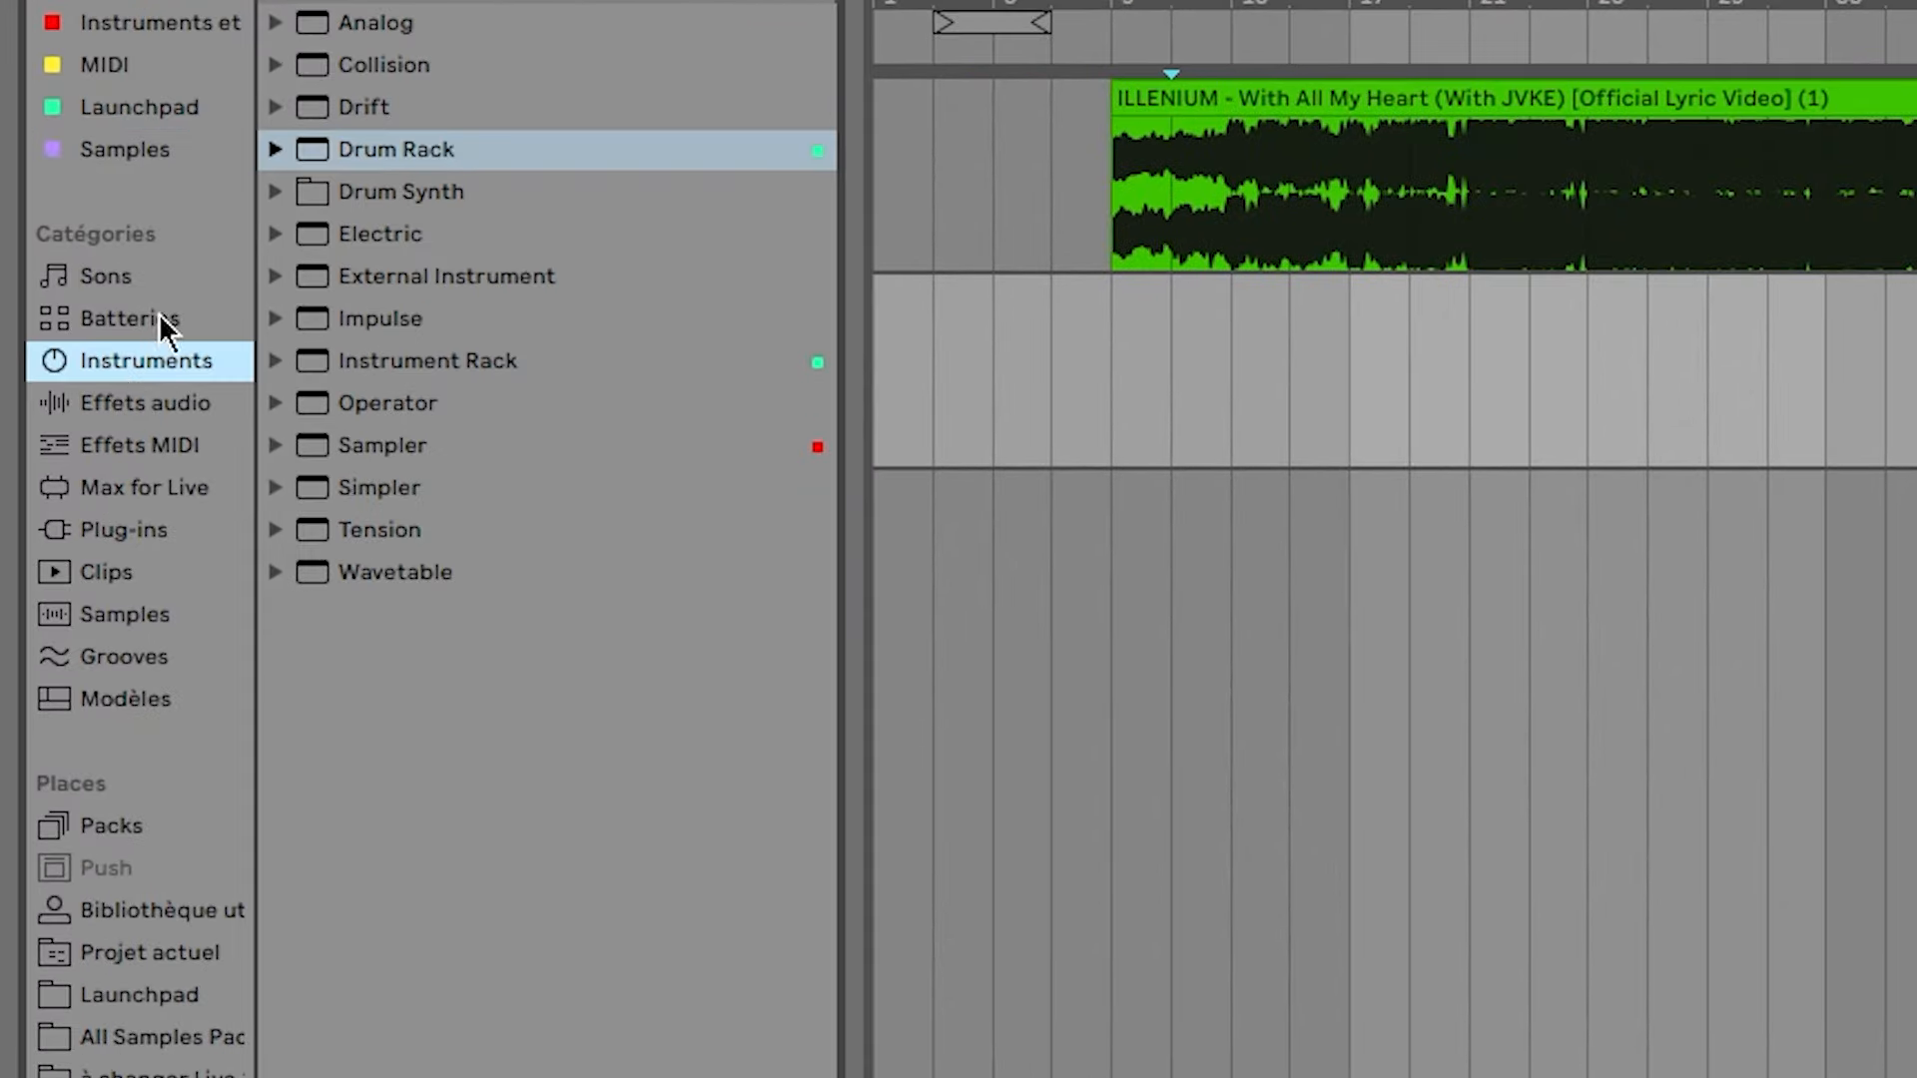
pyautogui.doubleClick(392, 360)
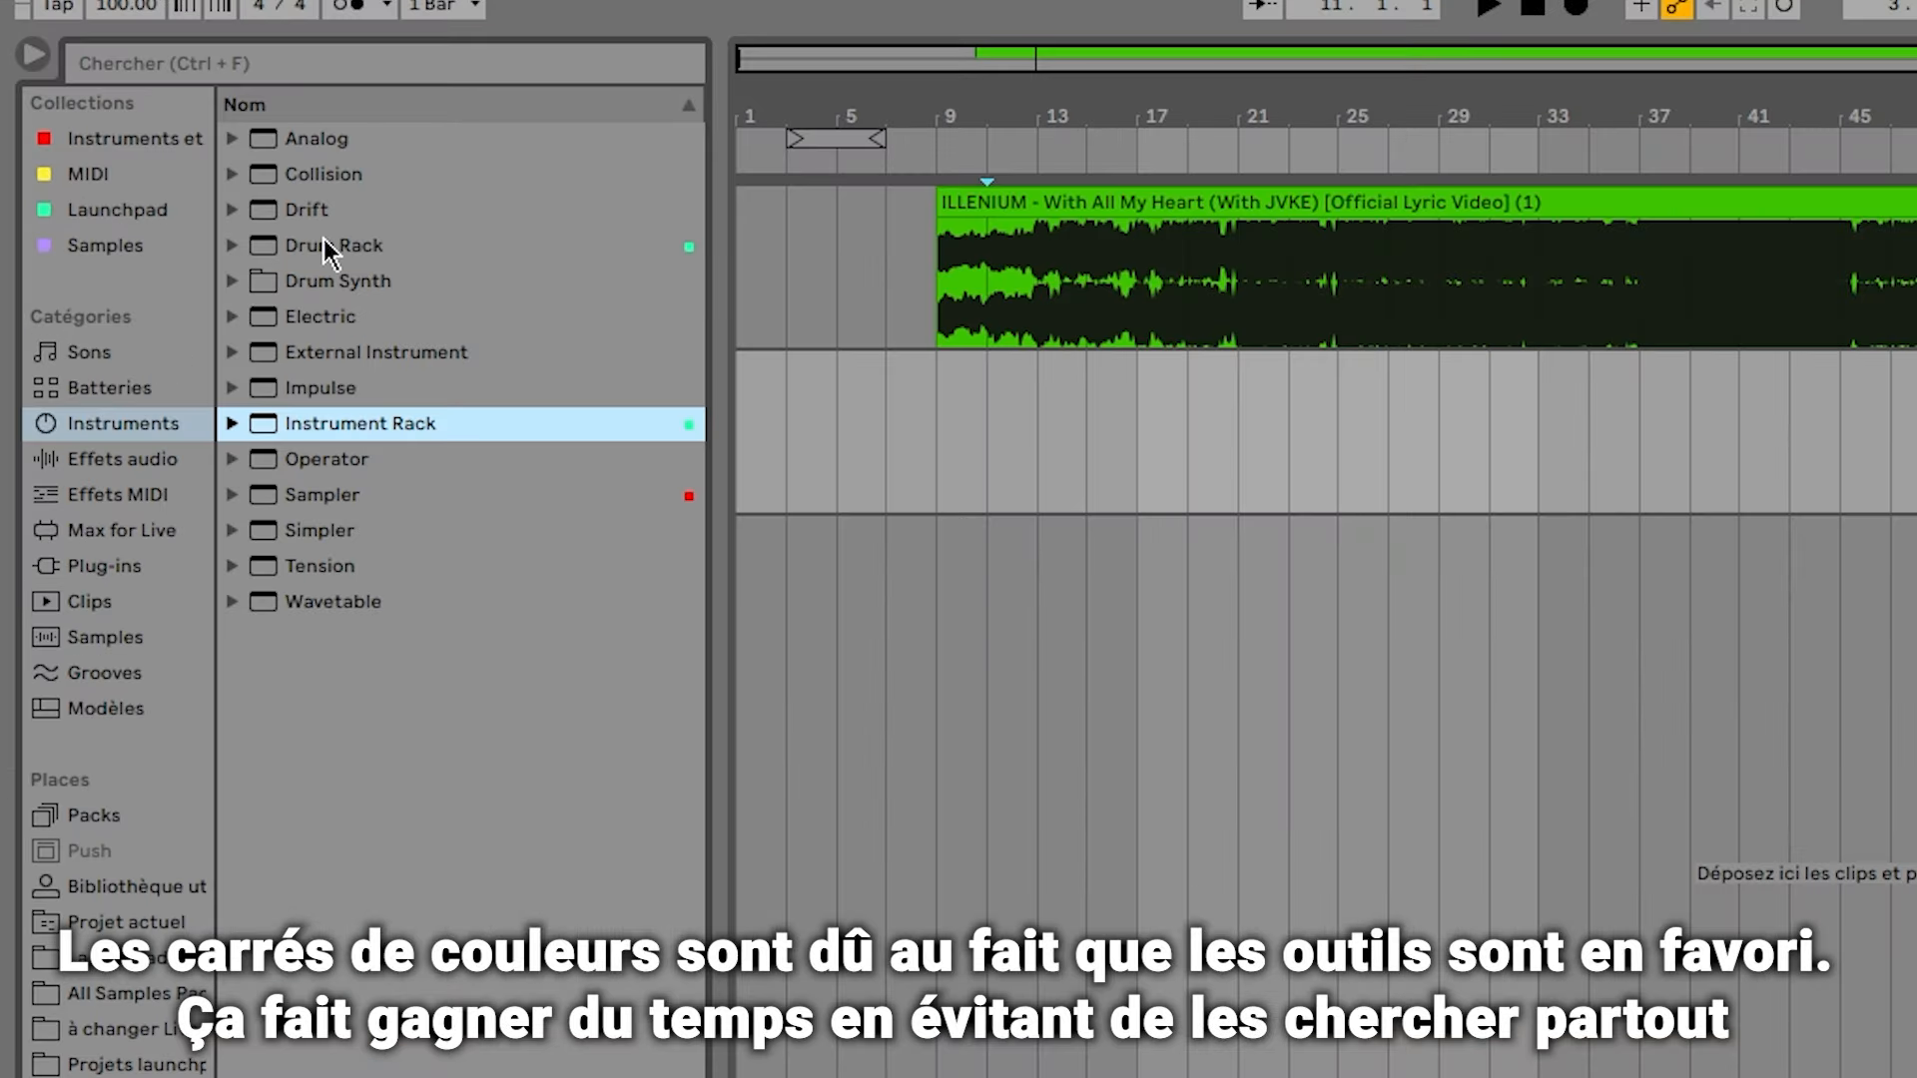
pyautogui.moveTo(178, 189); pyautogui.dragTo(294, 777)
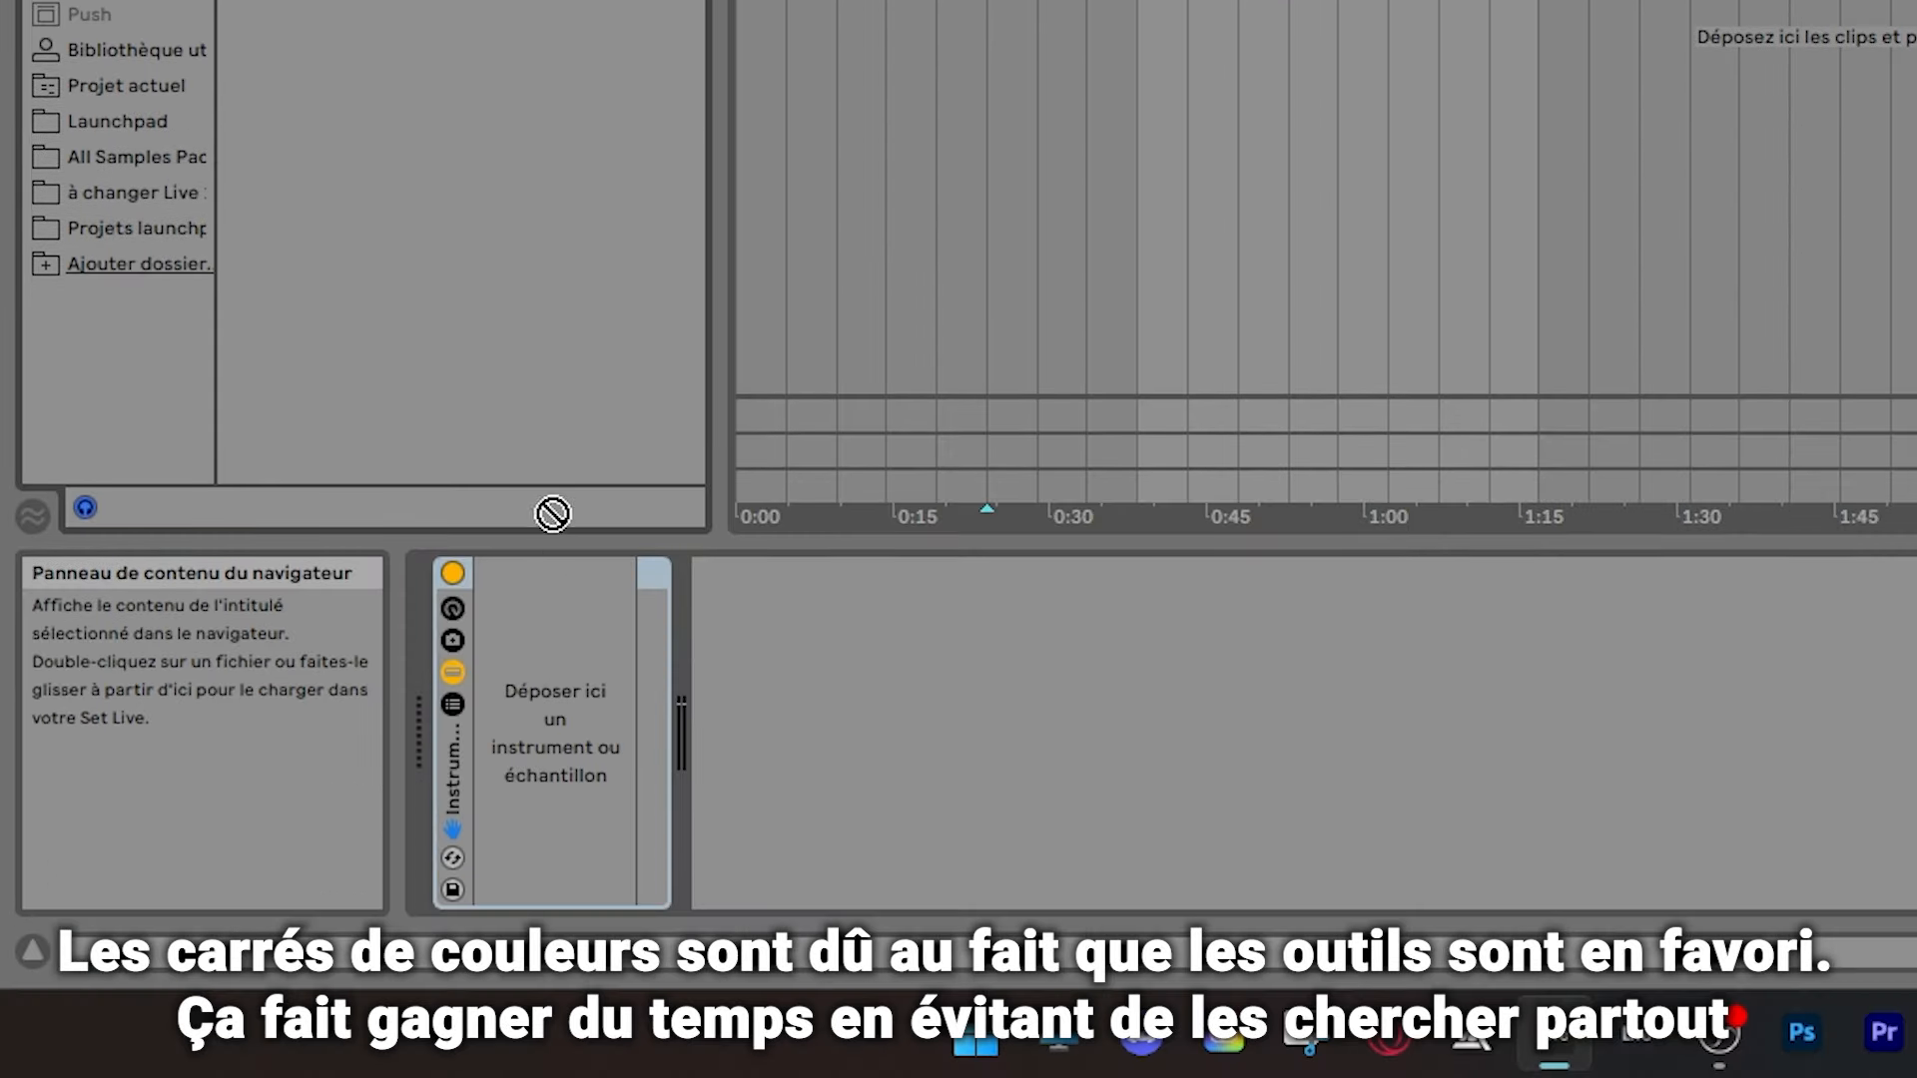
pyautogui.moveTo(553, 513); pyautogui.dragTo(532, 669)
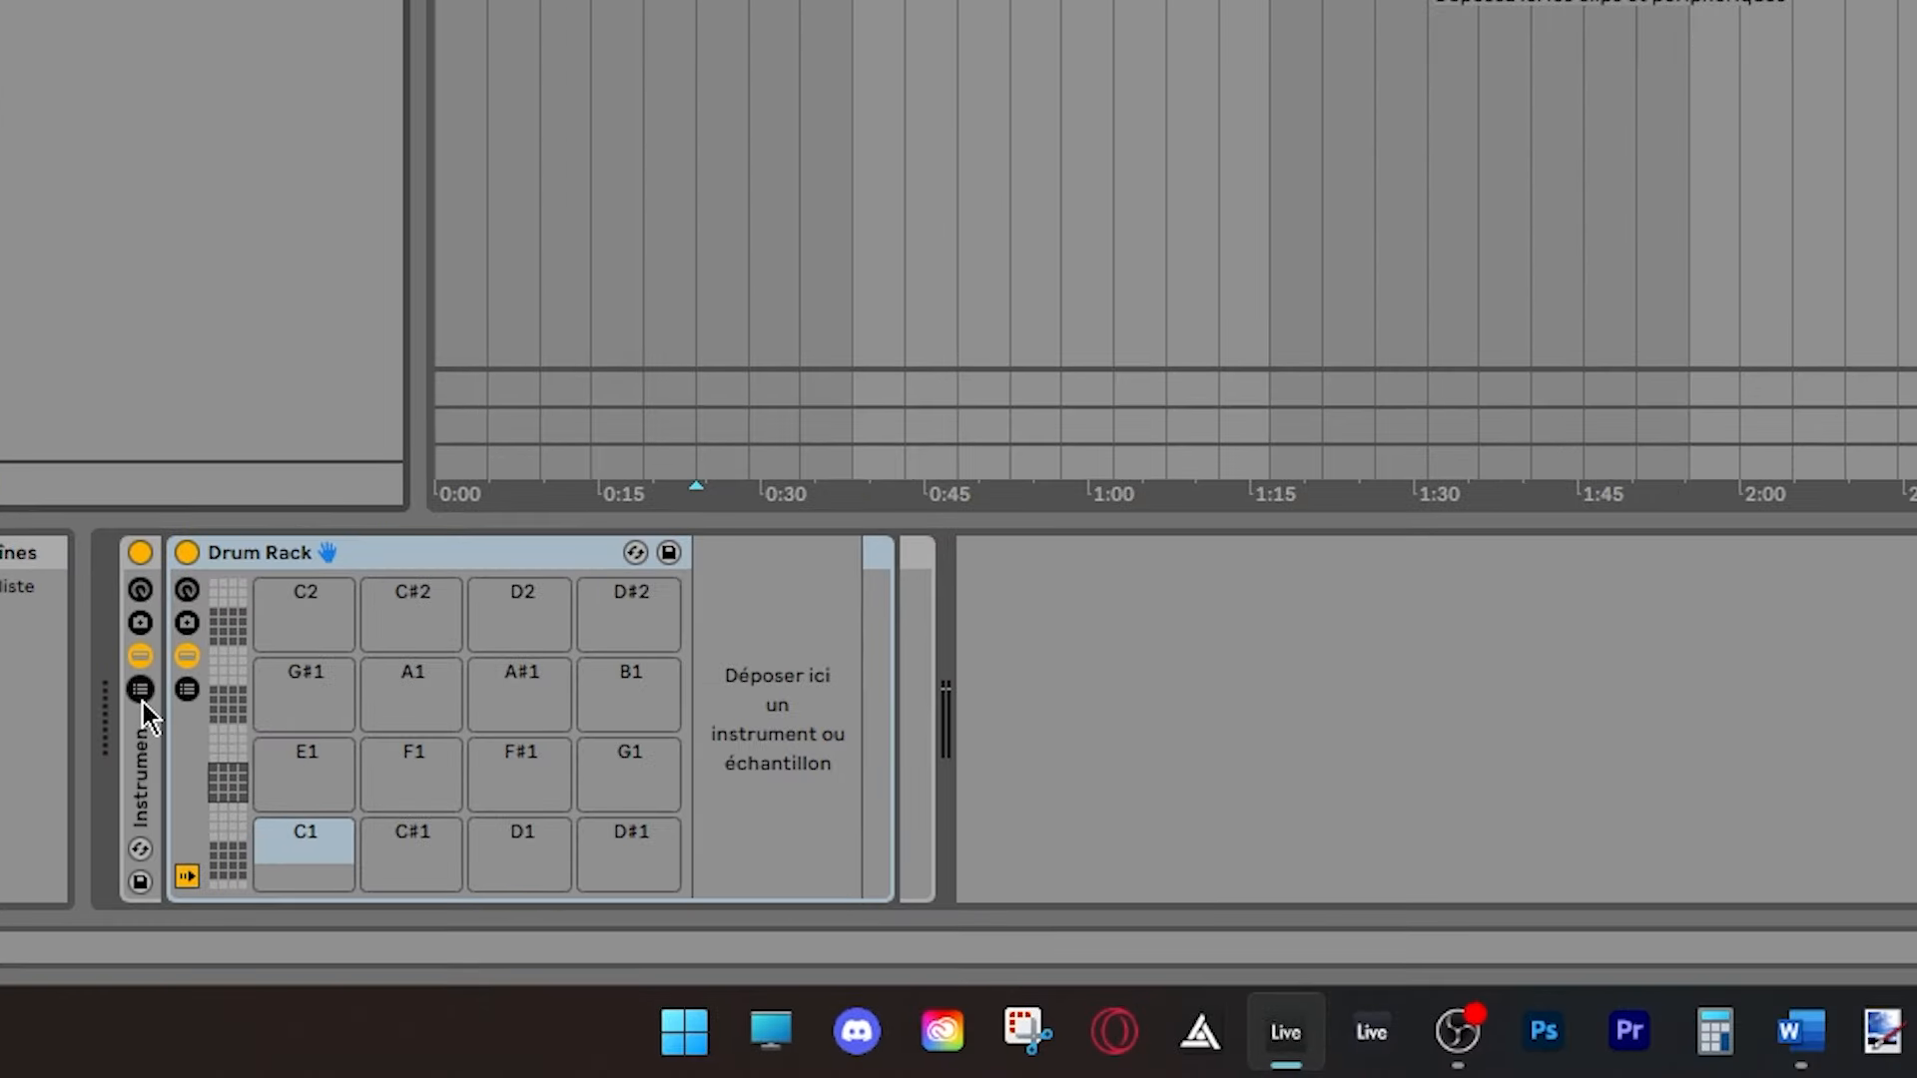
# Display the Instrument Rack's chain selector zones, duplicate the Drum Rack chain and shift the copy's zone to 1.
pyautogui.click(453, 704)
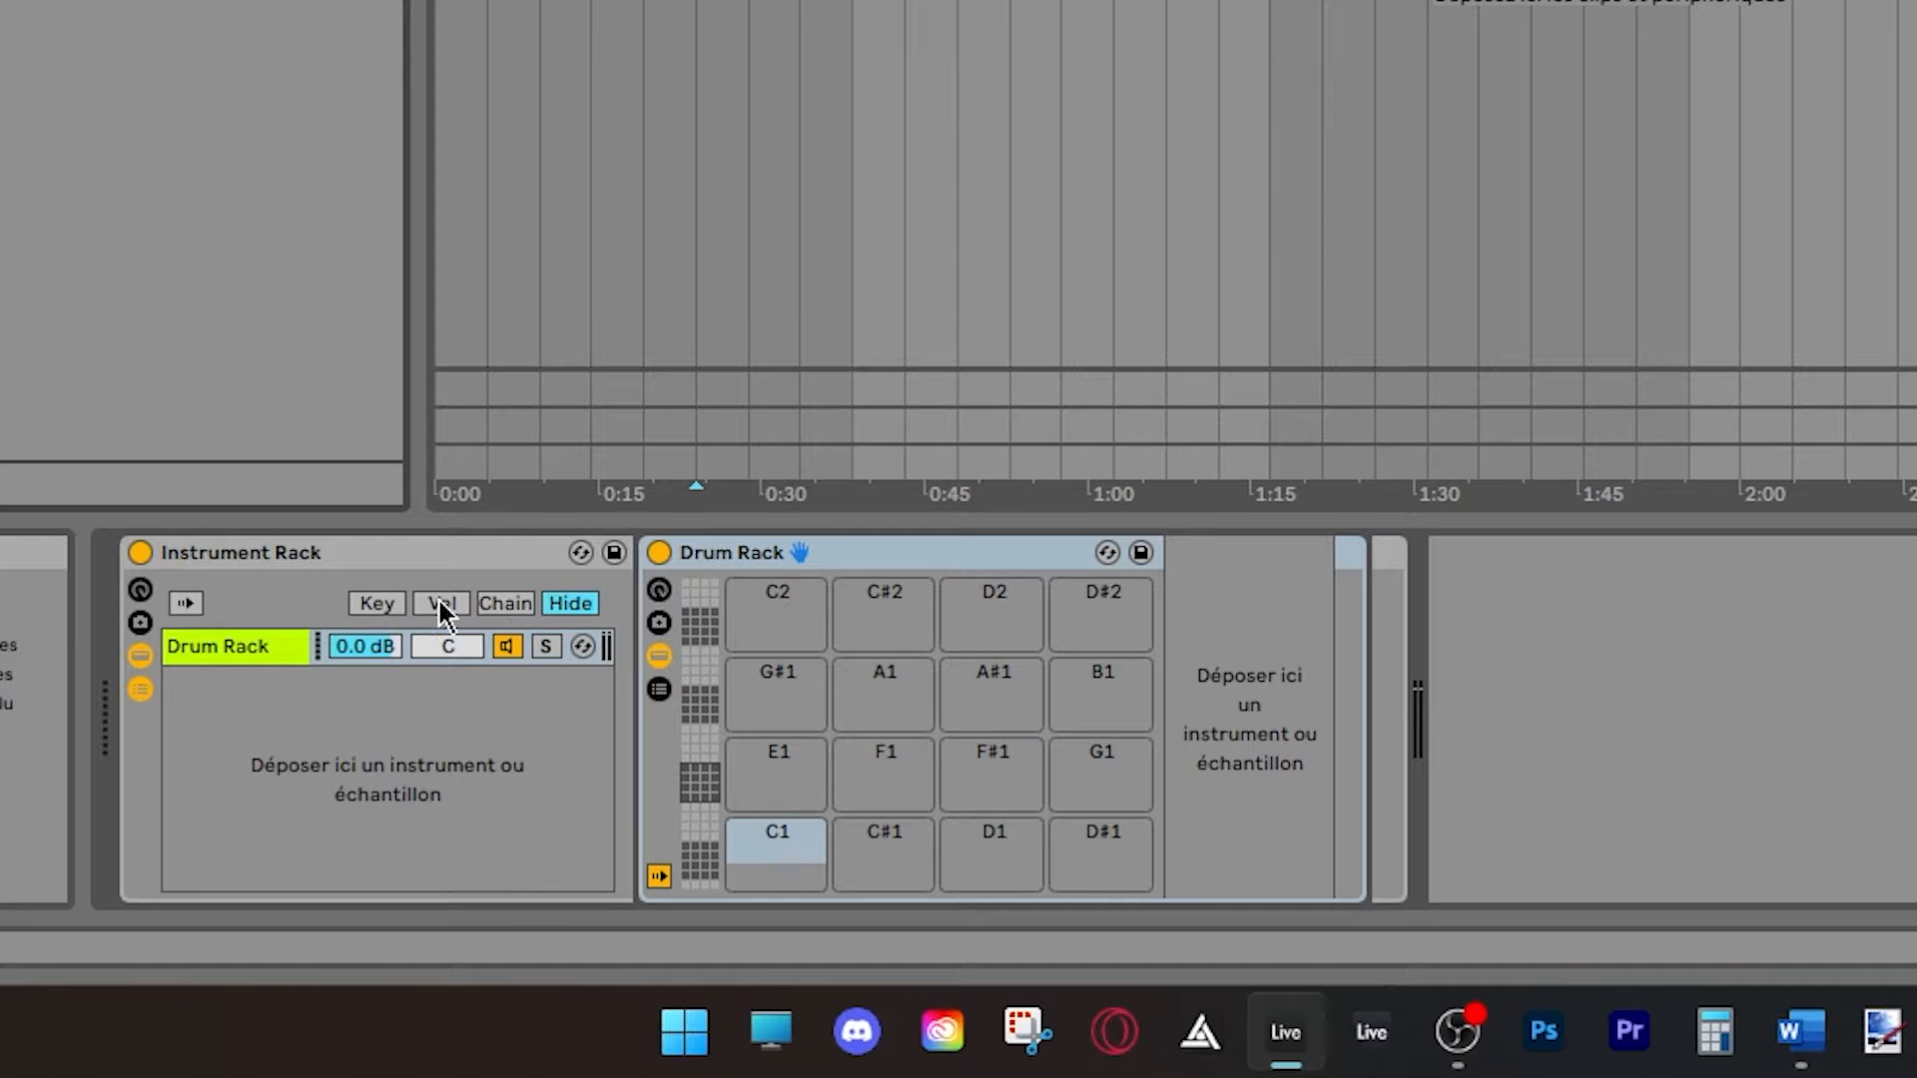
pyautogui.click(493, 603)
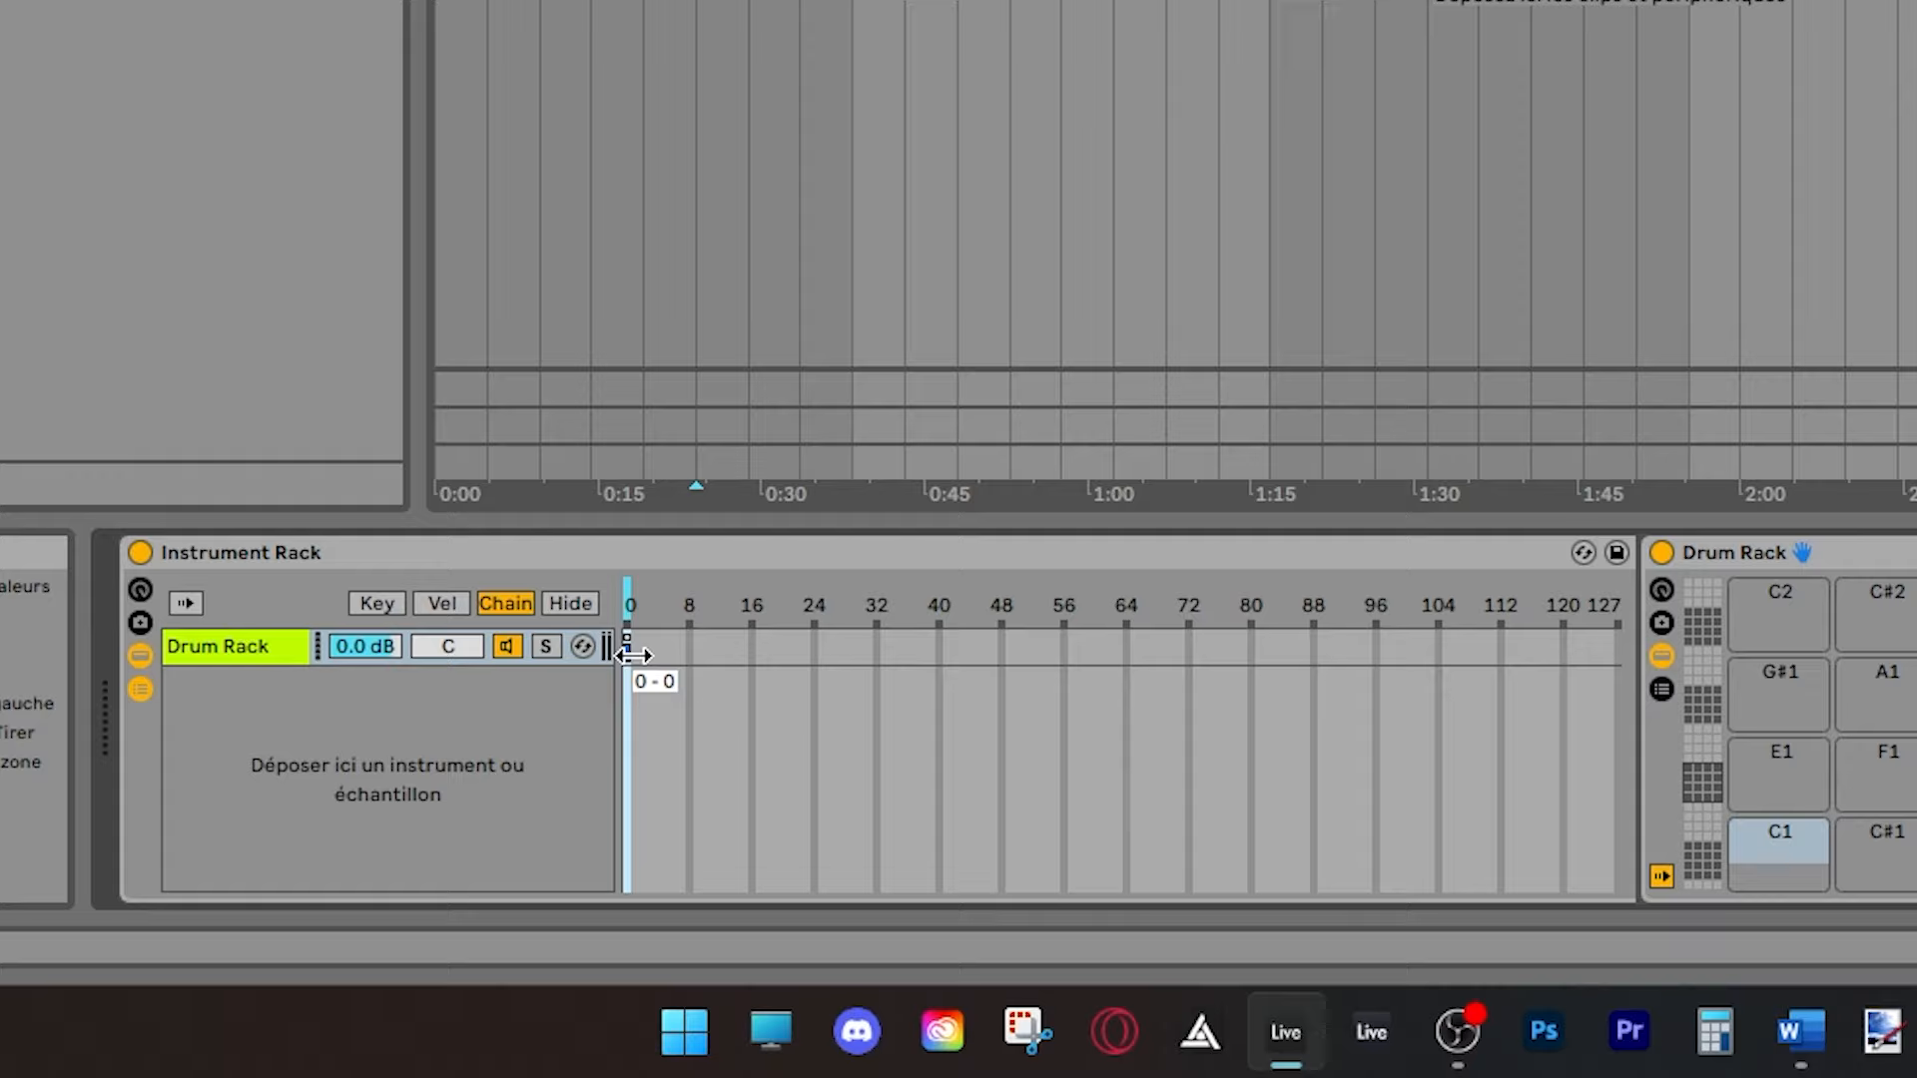
pyautogui.click(240, 650)
pyautogui.hotkey('ctrl', 'd')
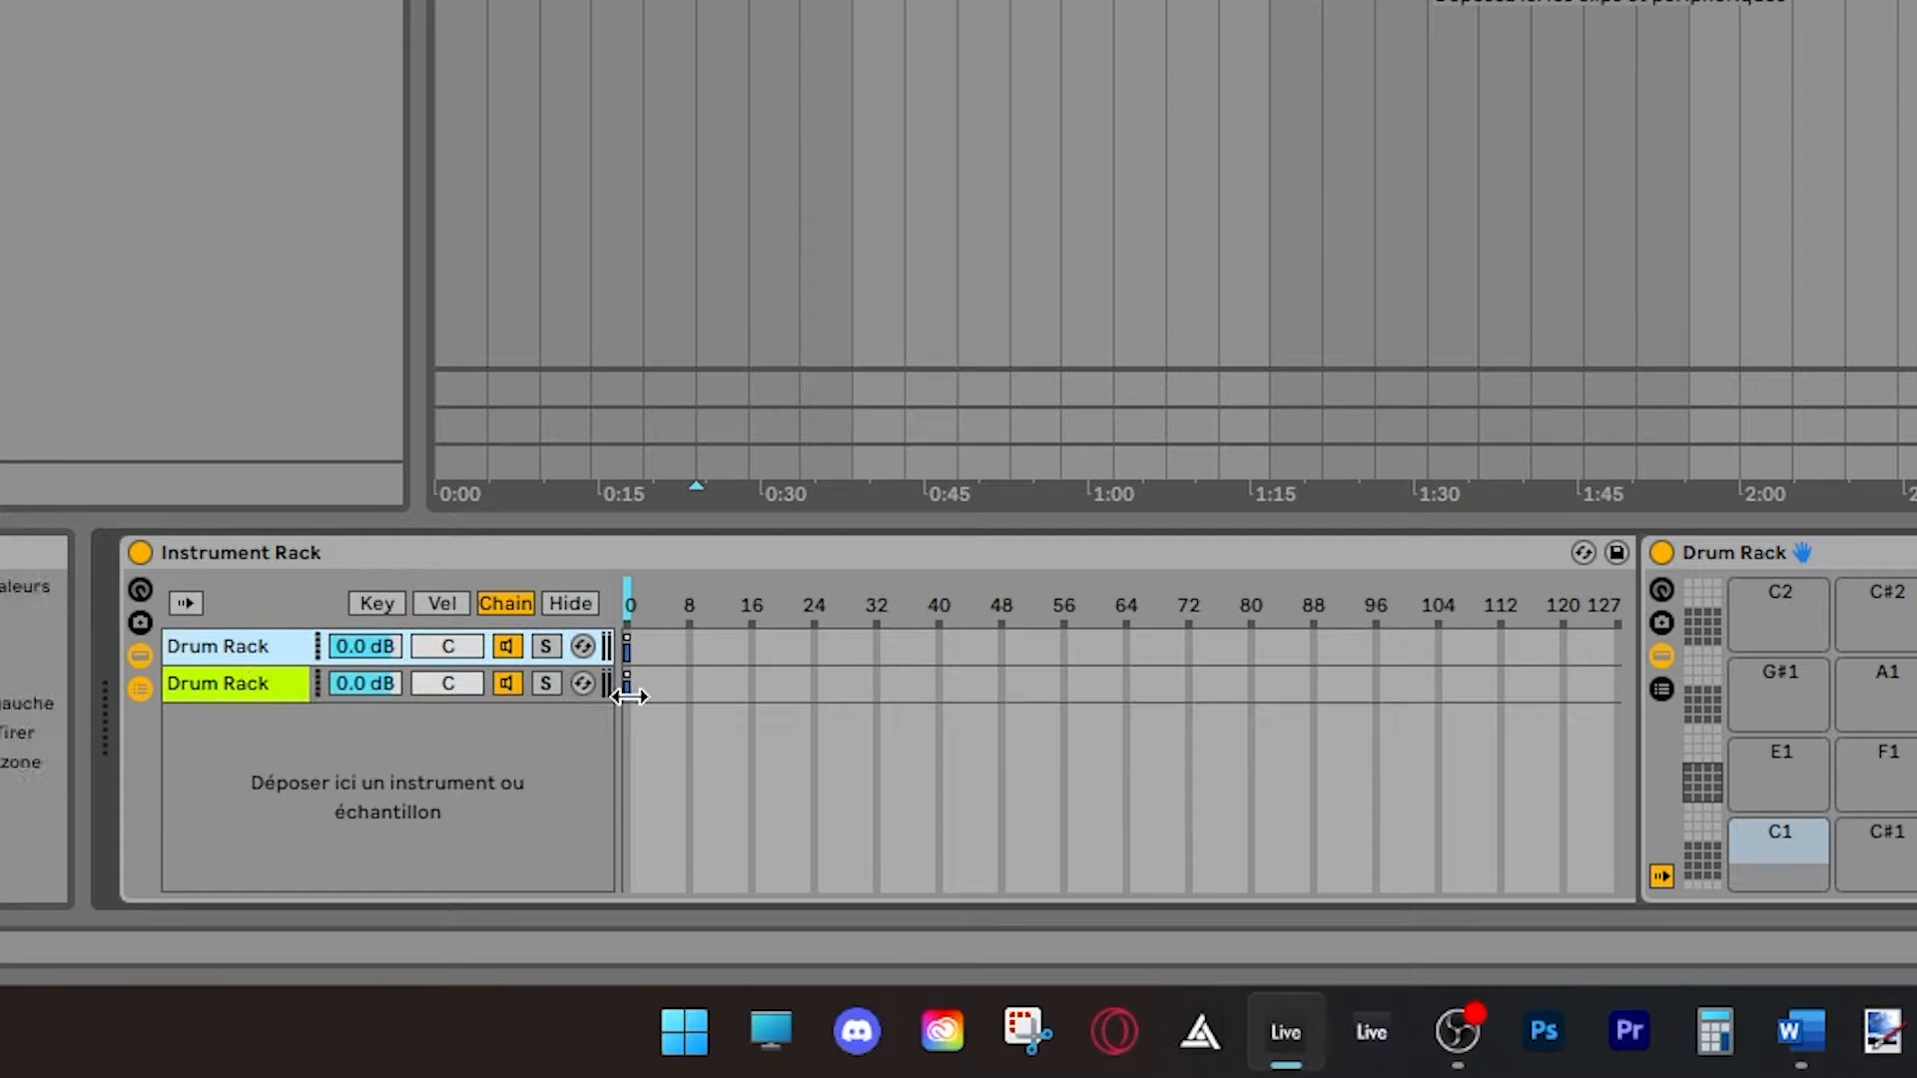
pyautogui.press('Up')
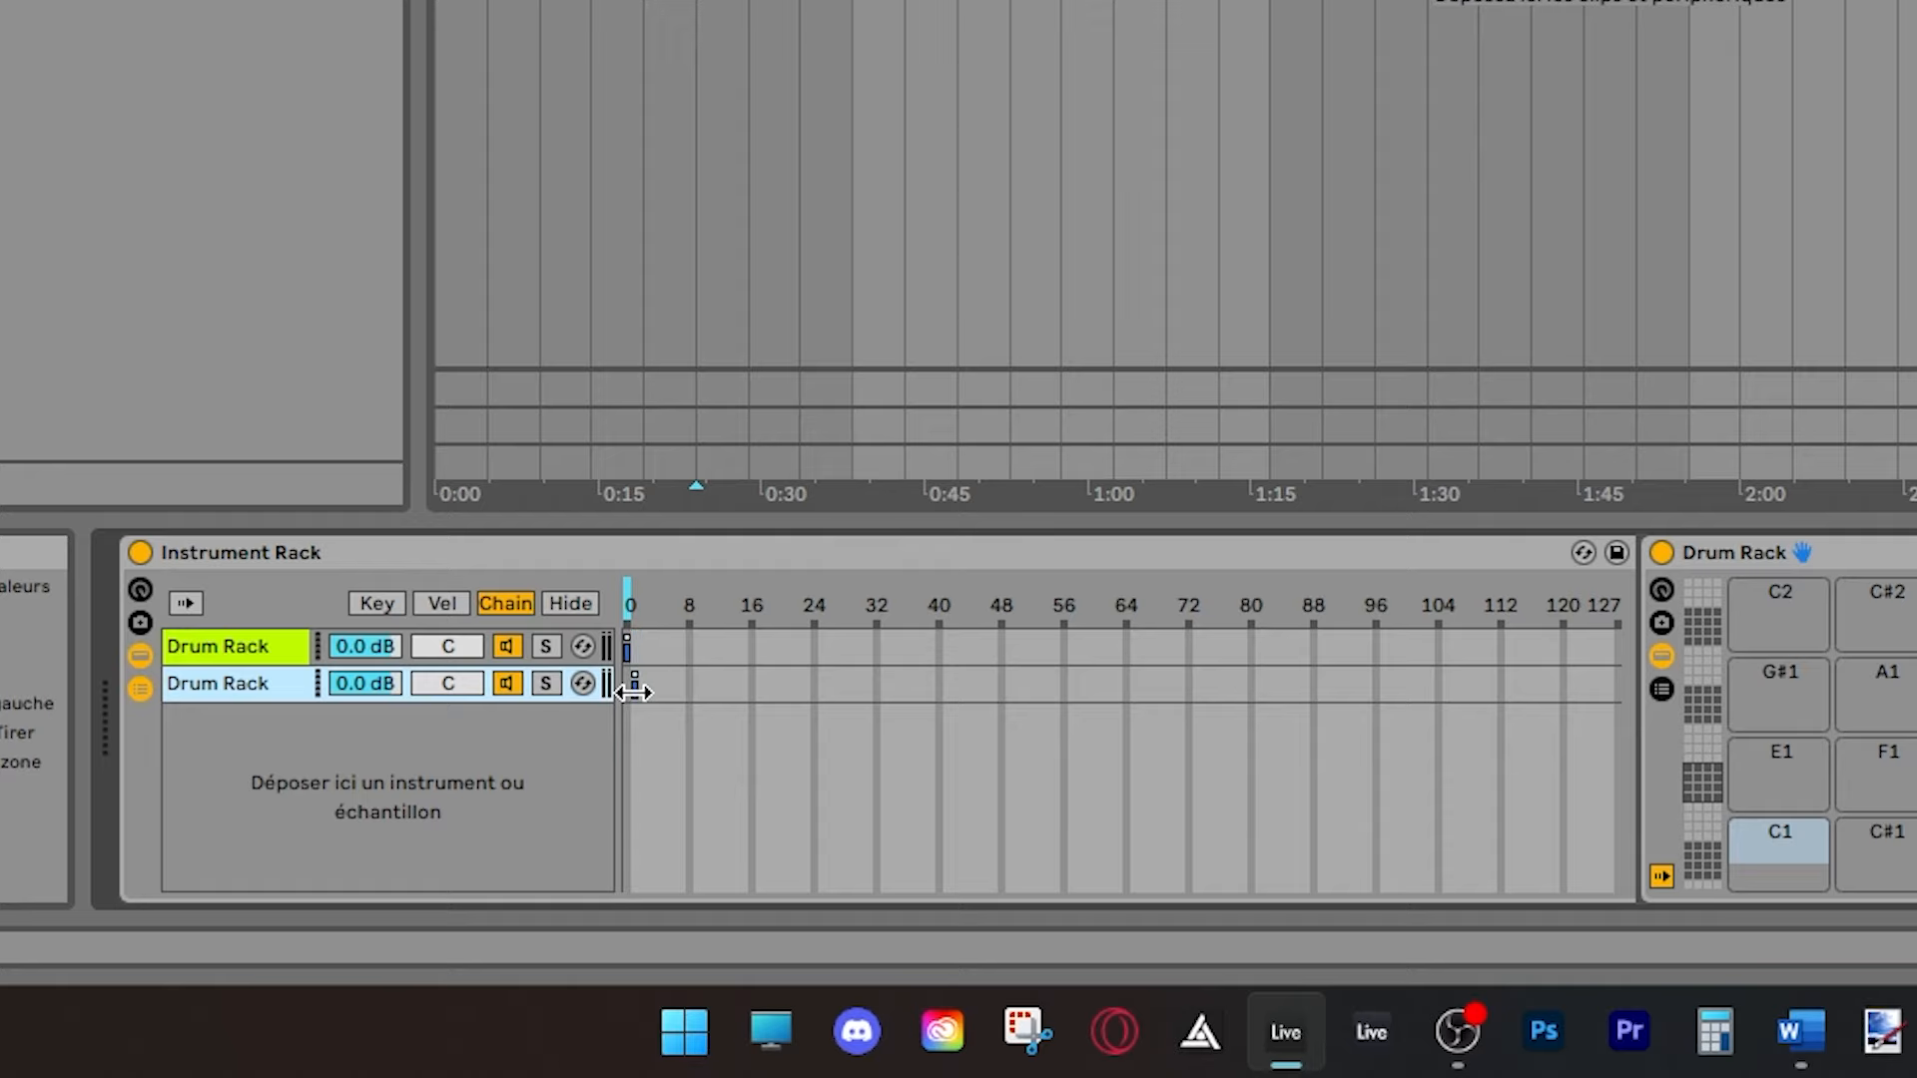
# Keep duplicating the Drum Rack chain until there are eight, shifting each new copy one zone higher, from 2 through 7.
pyautogui.hotkey('ctrl', 'd')
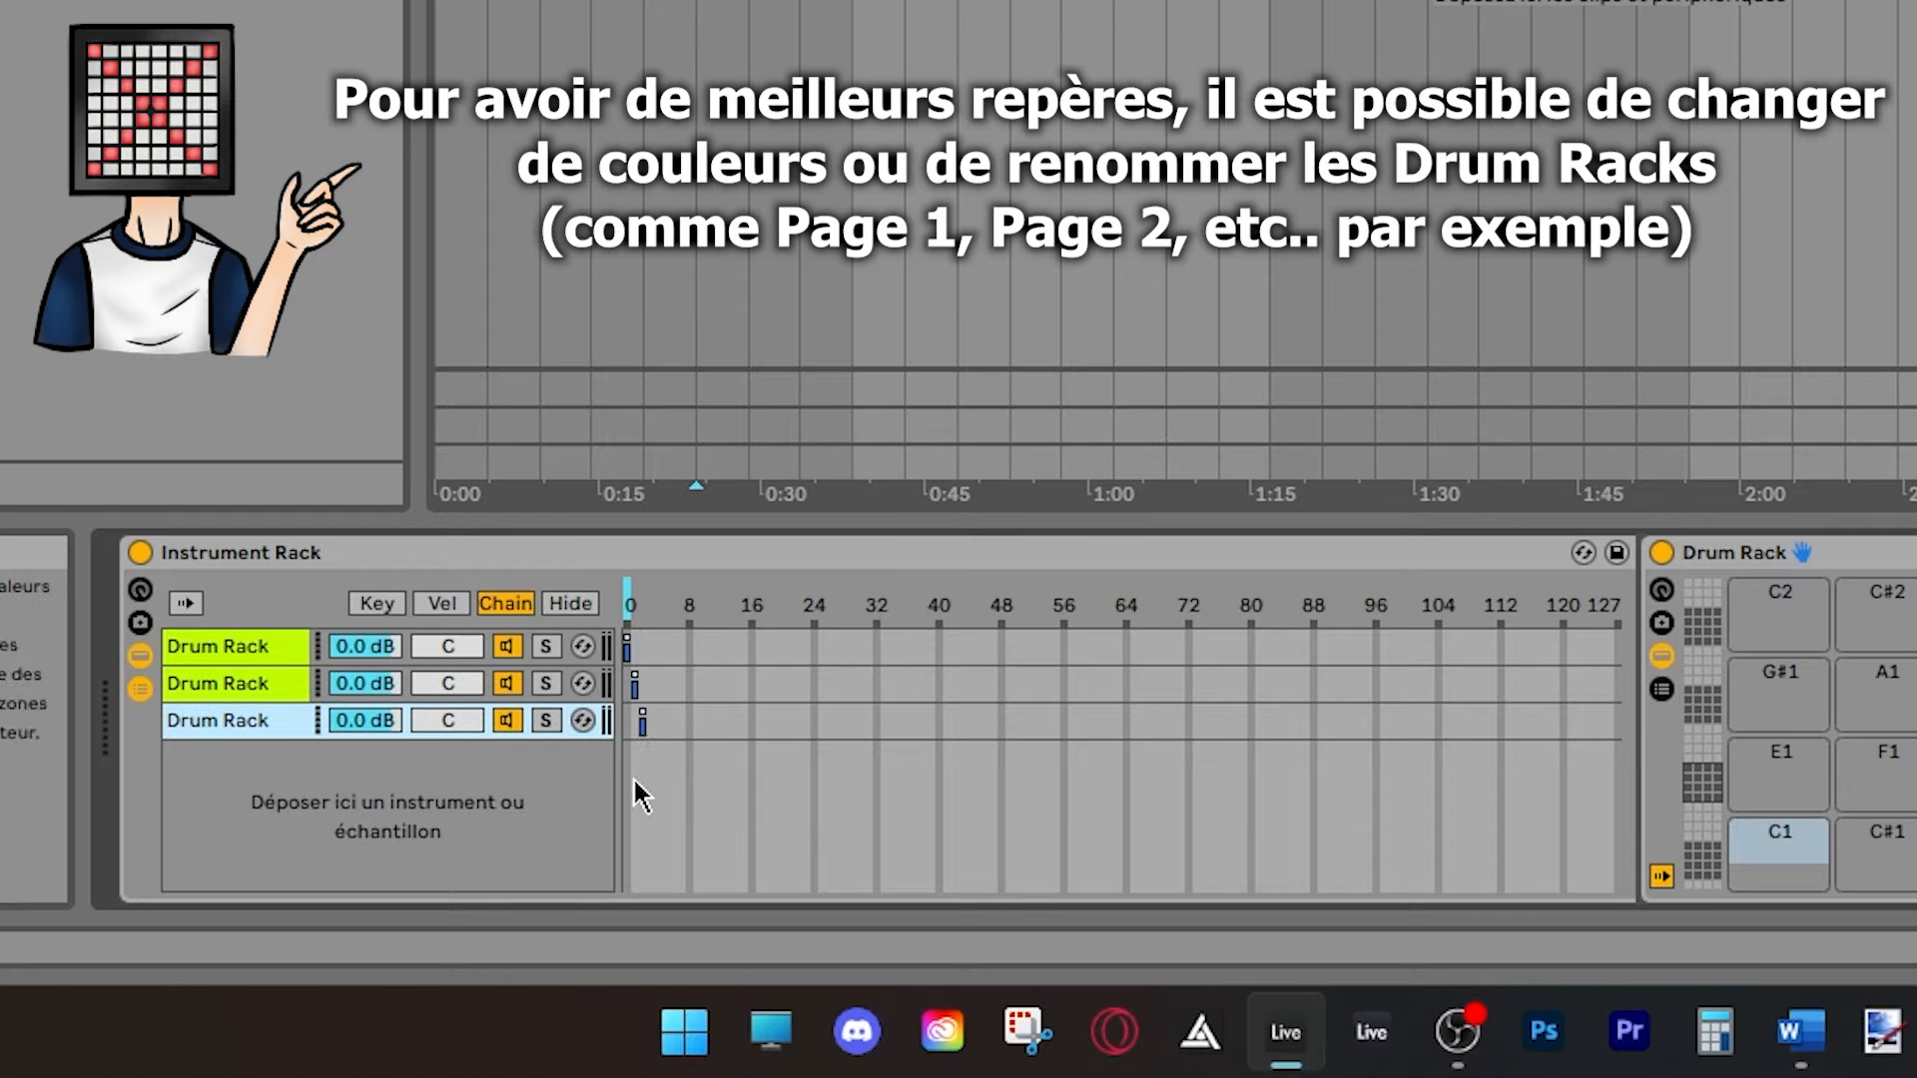
pyautogui.hotkey('ctrl', 'd')
pyautogui.hotkey('ctrl', 'd')
pyautogui.hotkey('ctrl', 'd')
pyautogui.hotkey('ctrl', 'd')
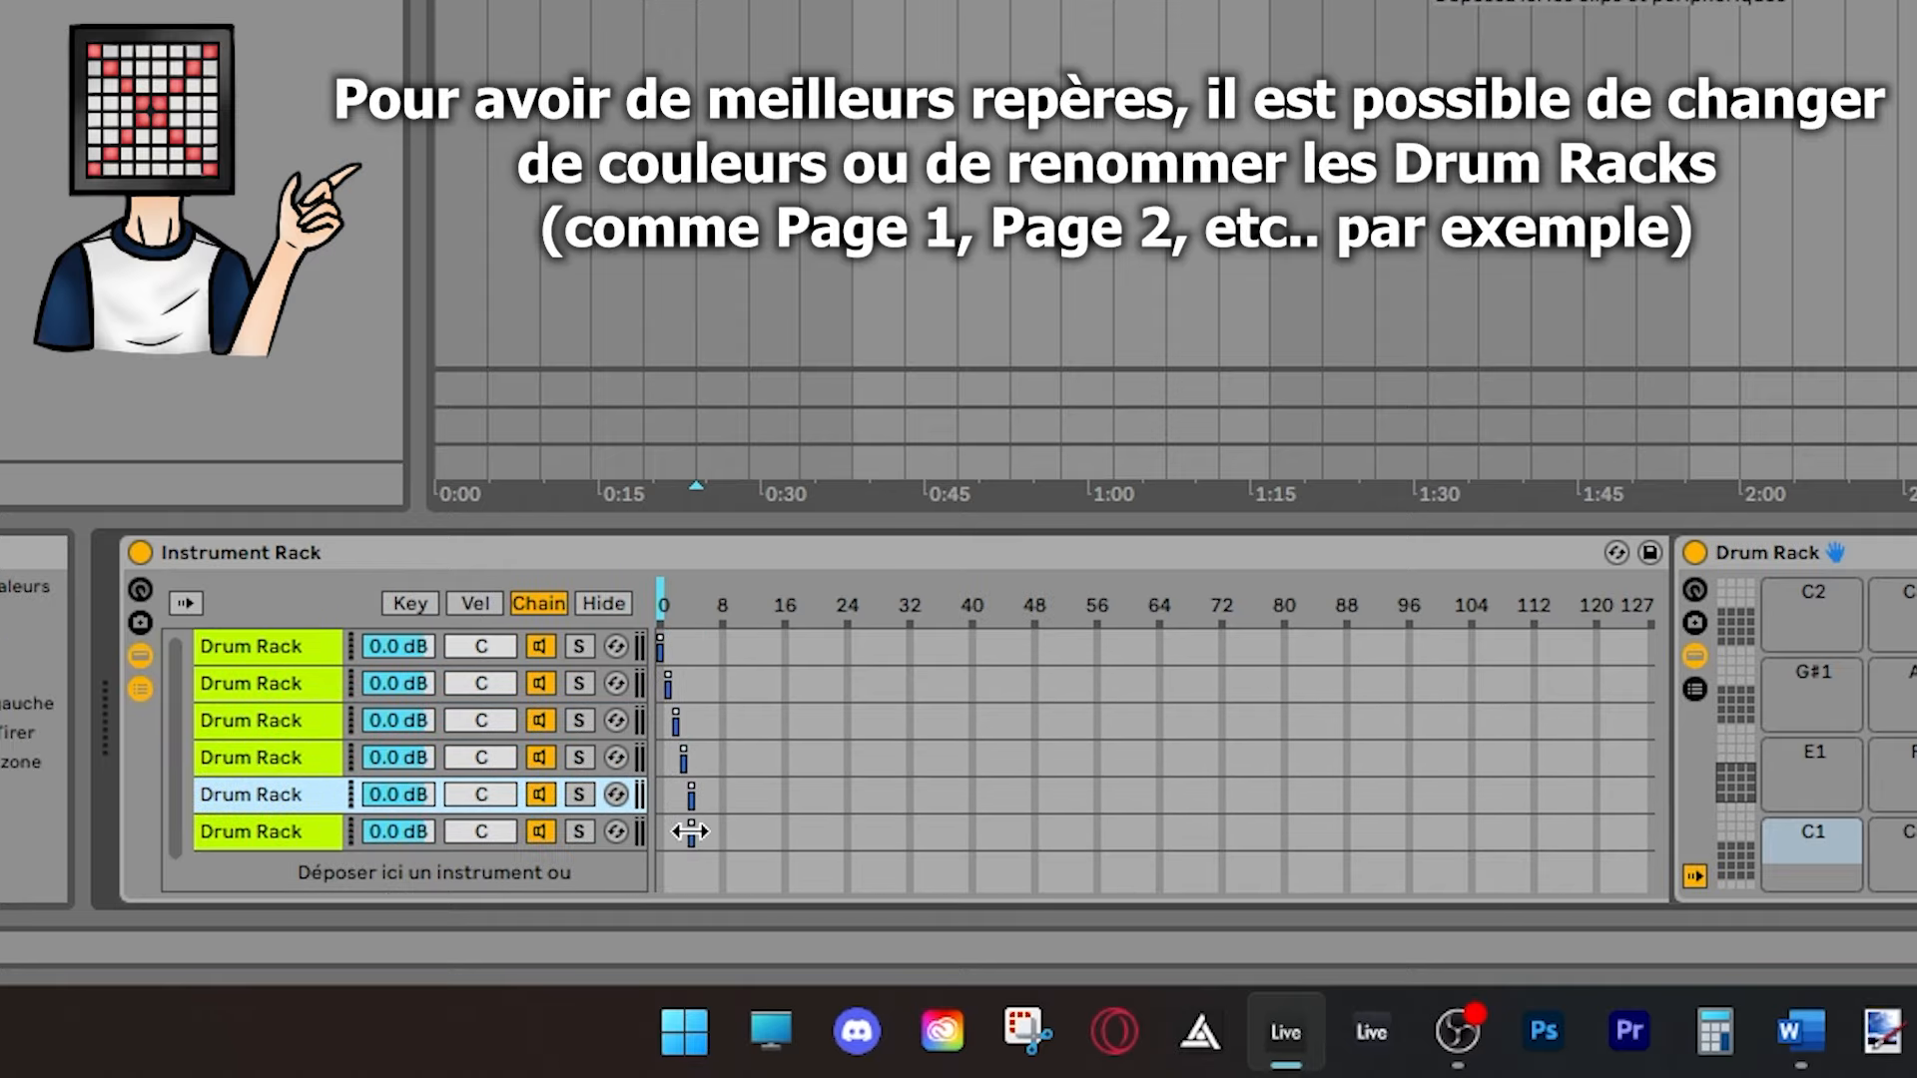
pyautogui.moveTo(711, 843)
pyautogui.mouseDown()
pyautogui.moveTo(719, 858)
pyautogui.moveTo(713, 840)
pyautogui.mouseUp()
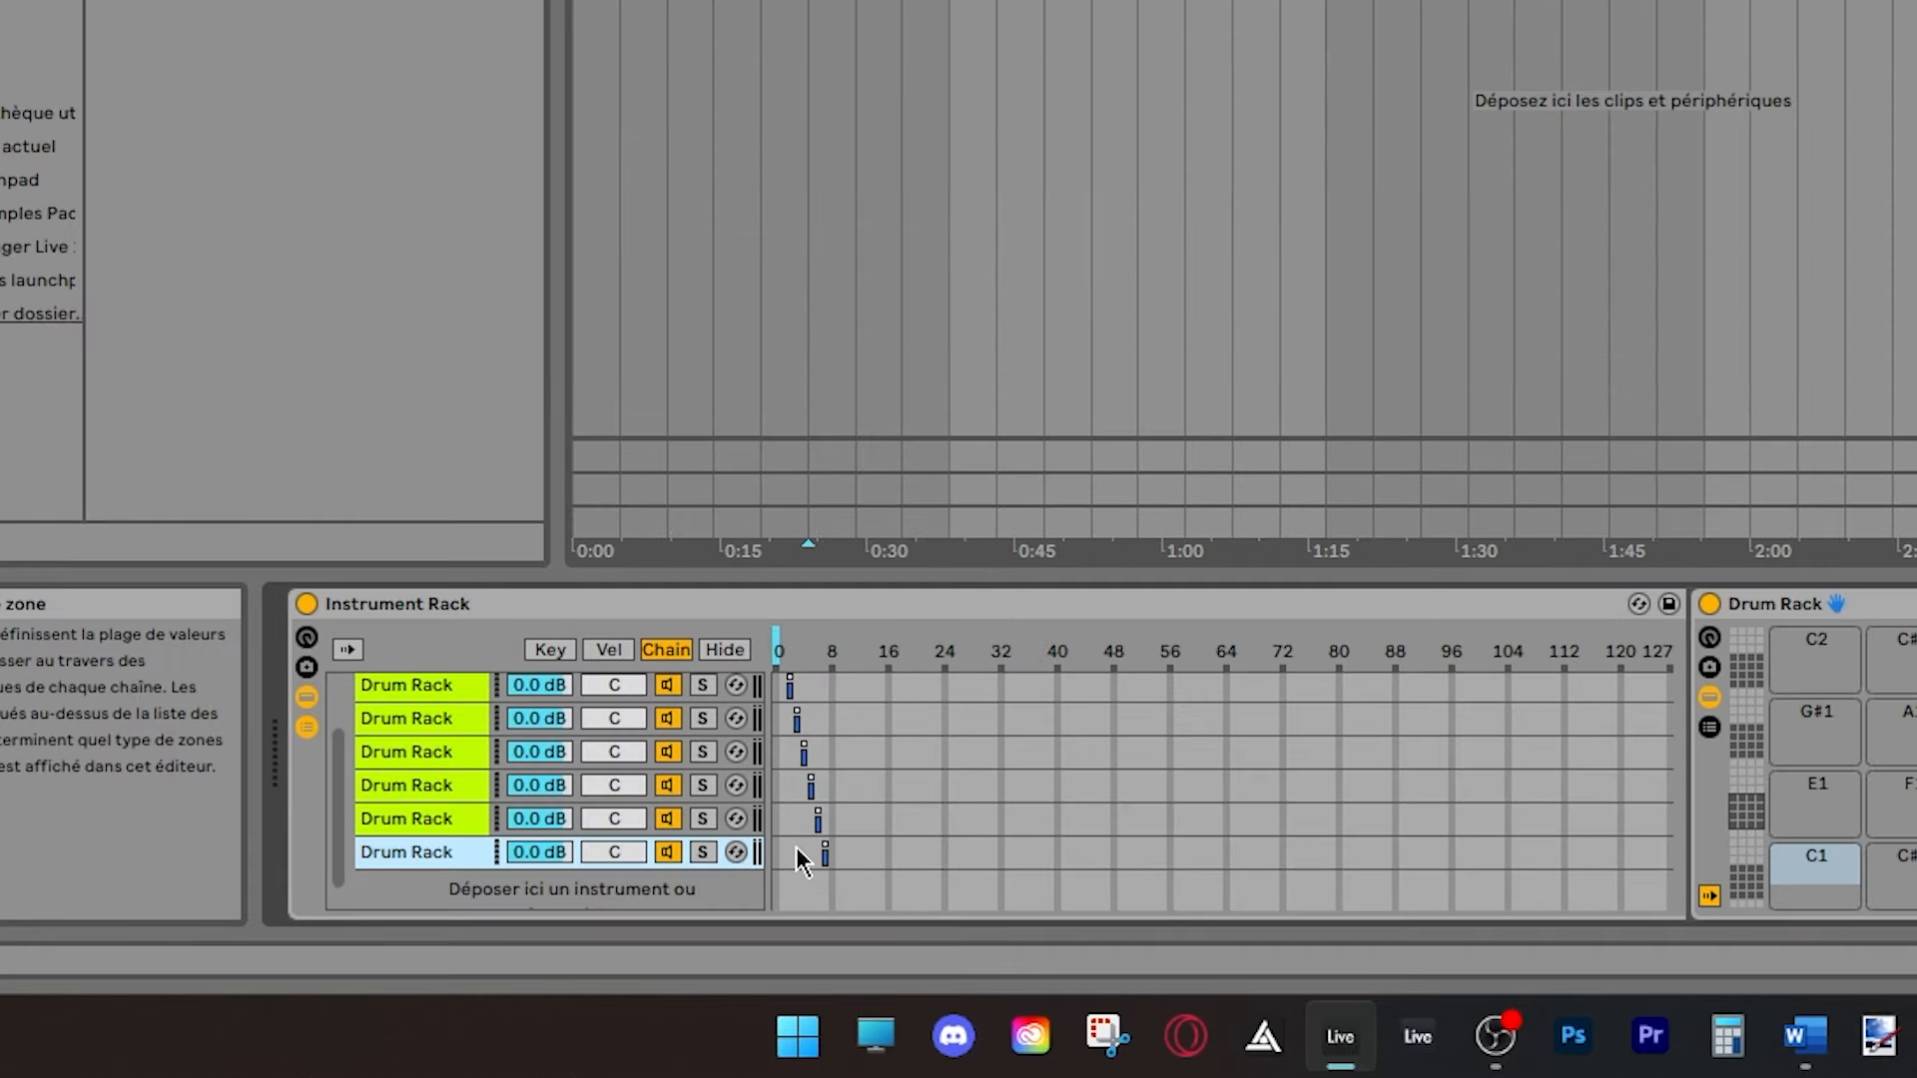
# Map the chain selector to Macro 1 and add a ninth Drum Rack chain whose zone spans 0 to 7.
pyautogui.rightClick(814, 659)
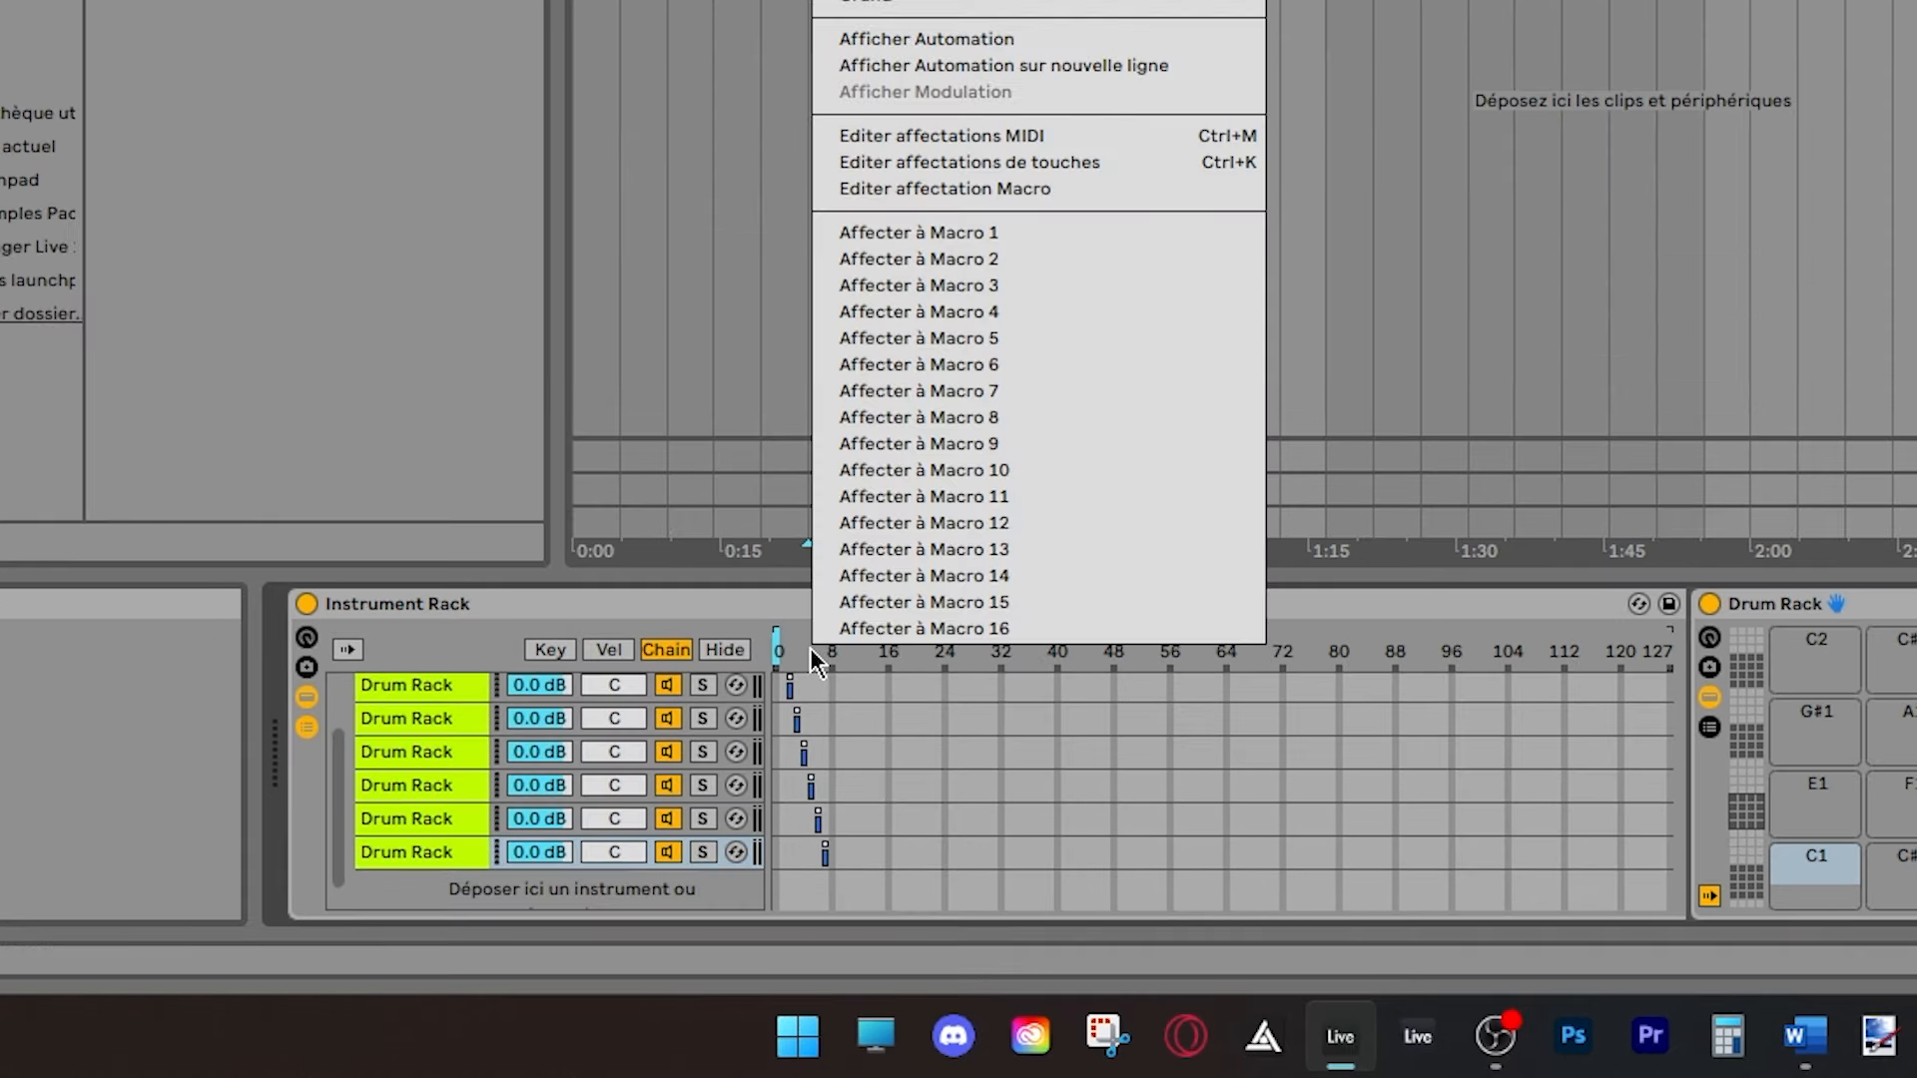
pyautogui.click(994, 240)
pyautogui.hotkey('ctrl', 'd')
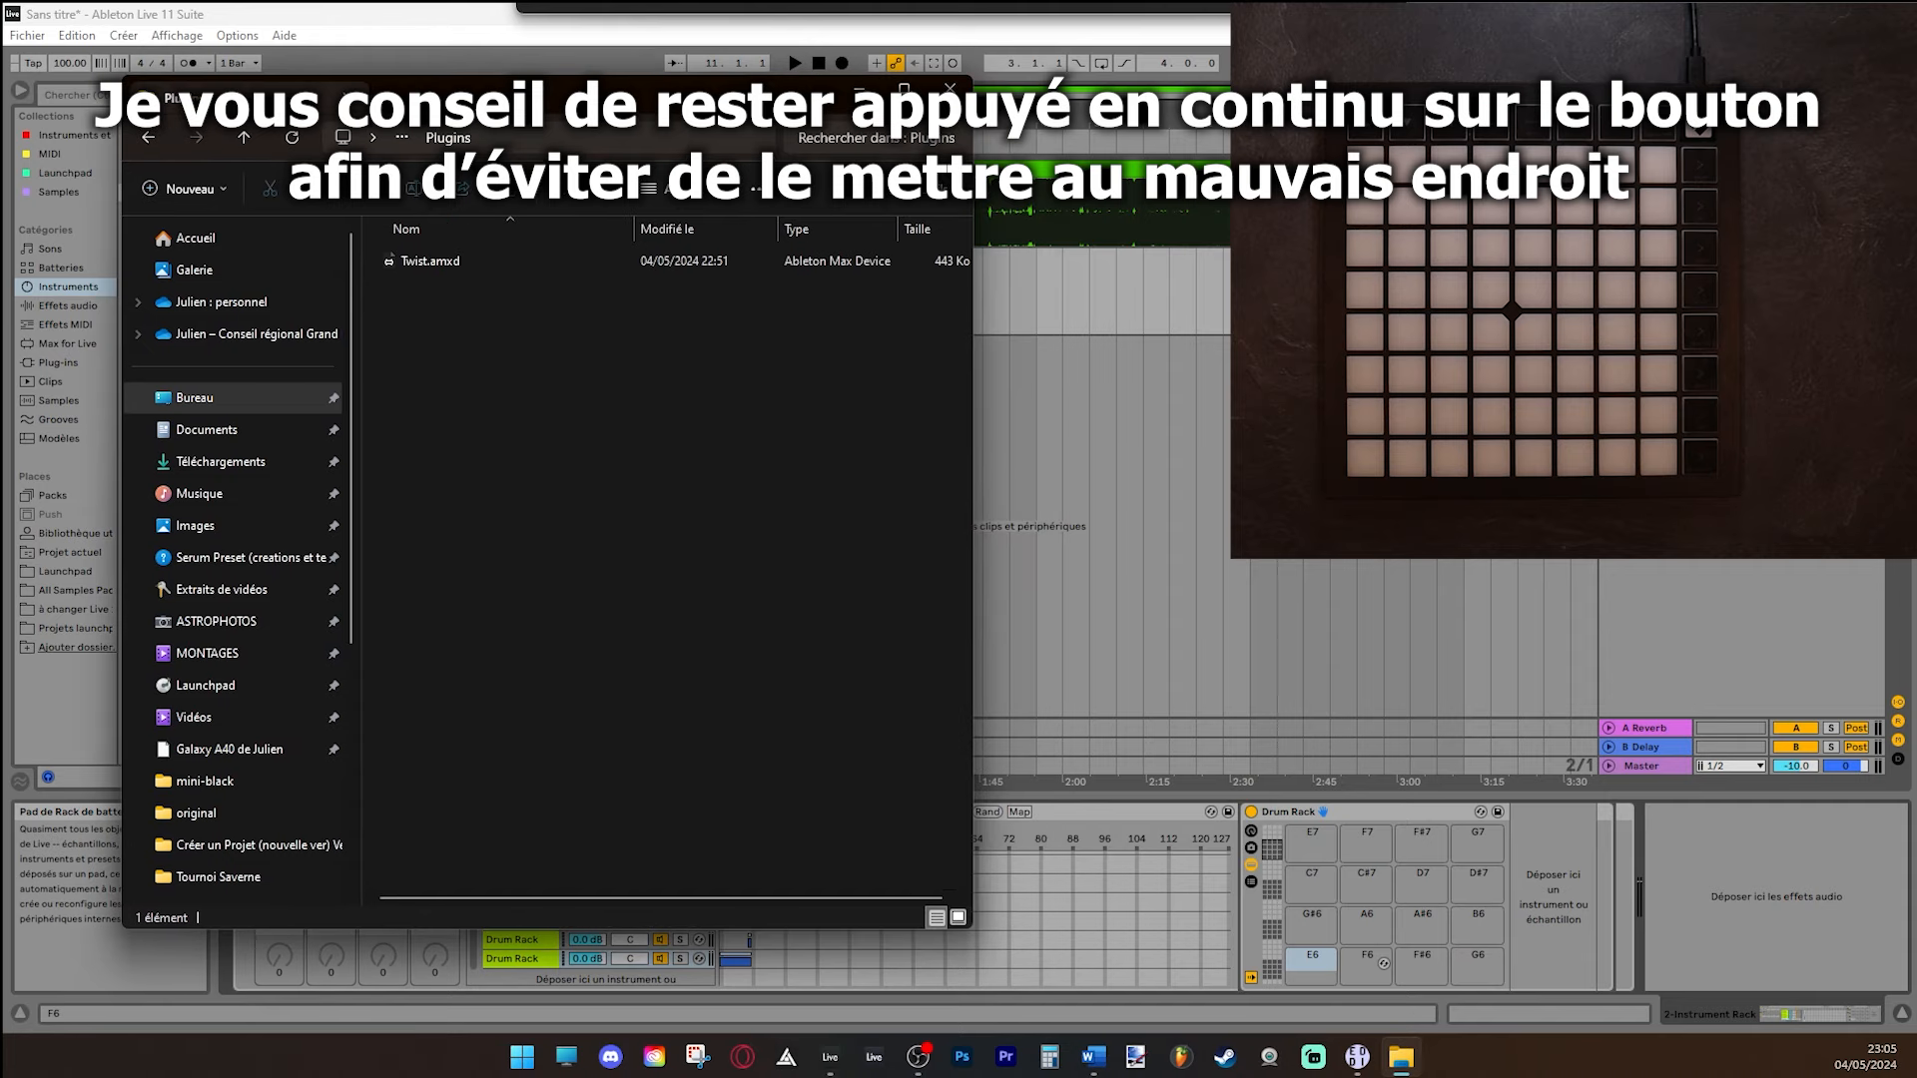
# Load Twist.amxd onto pad E6 of the ninth Drum Rack with its Chain Selector enabled, and copy it to the next seven pads.
pyautogui.moveTo(429, 260); pyautogui.dragTo(1305, 968)
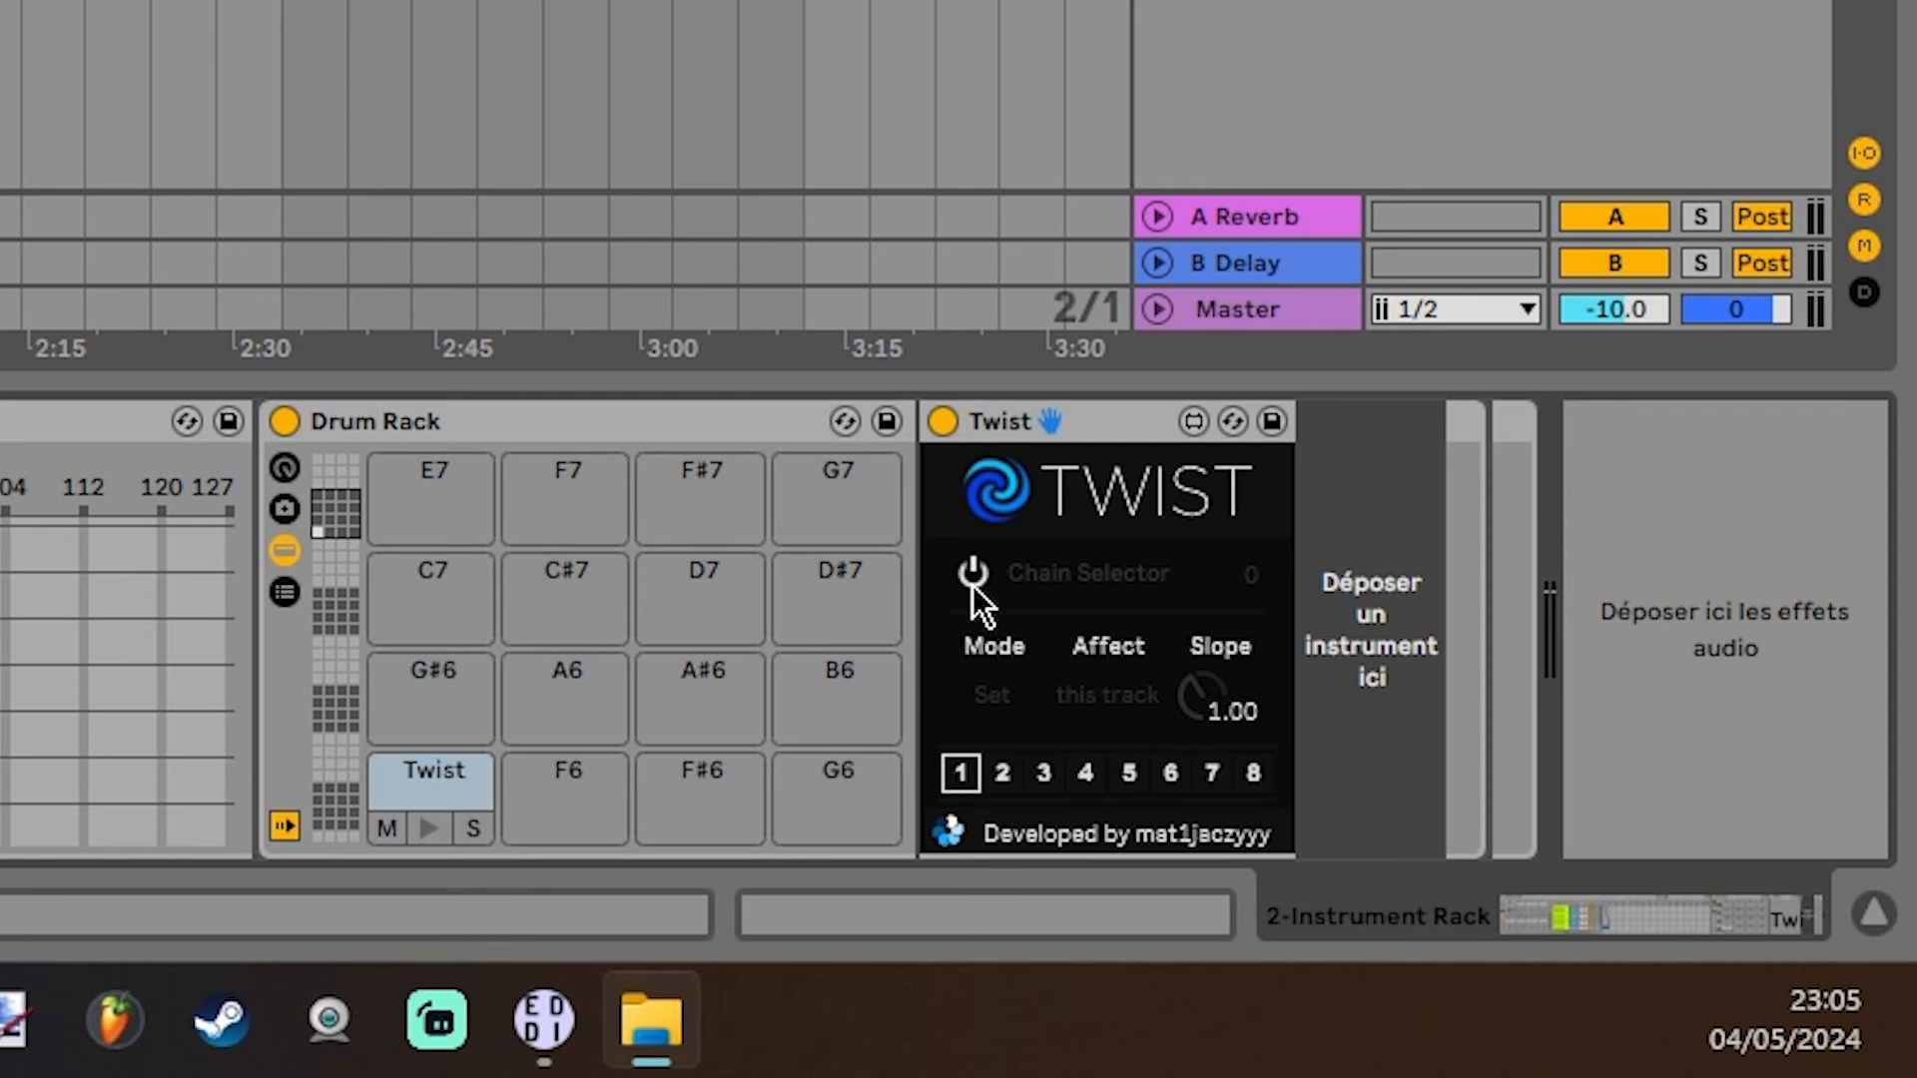
pyautogui.click(972, 573)
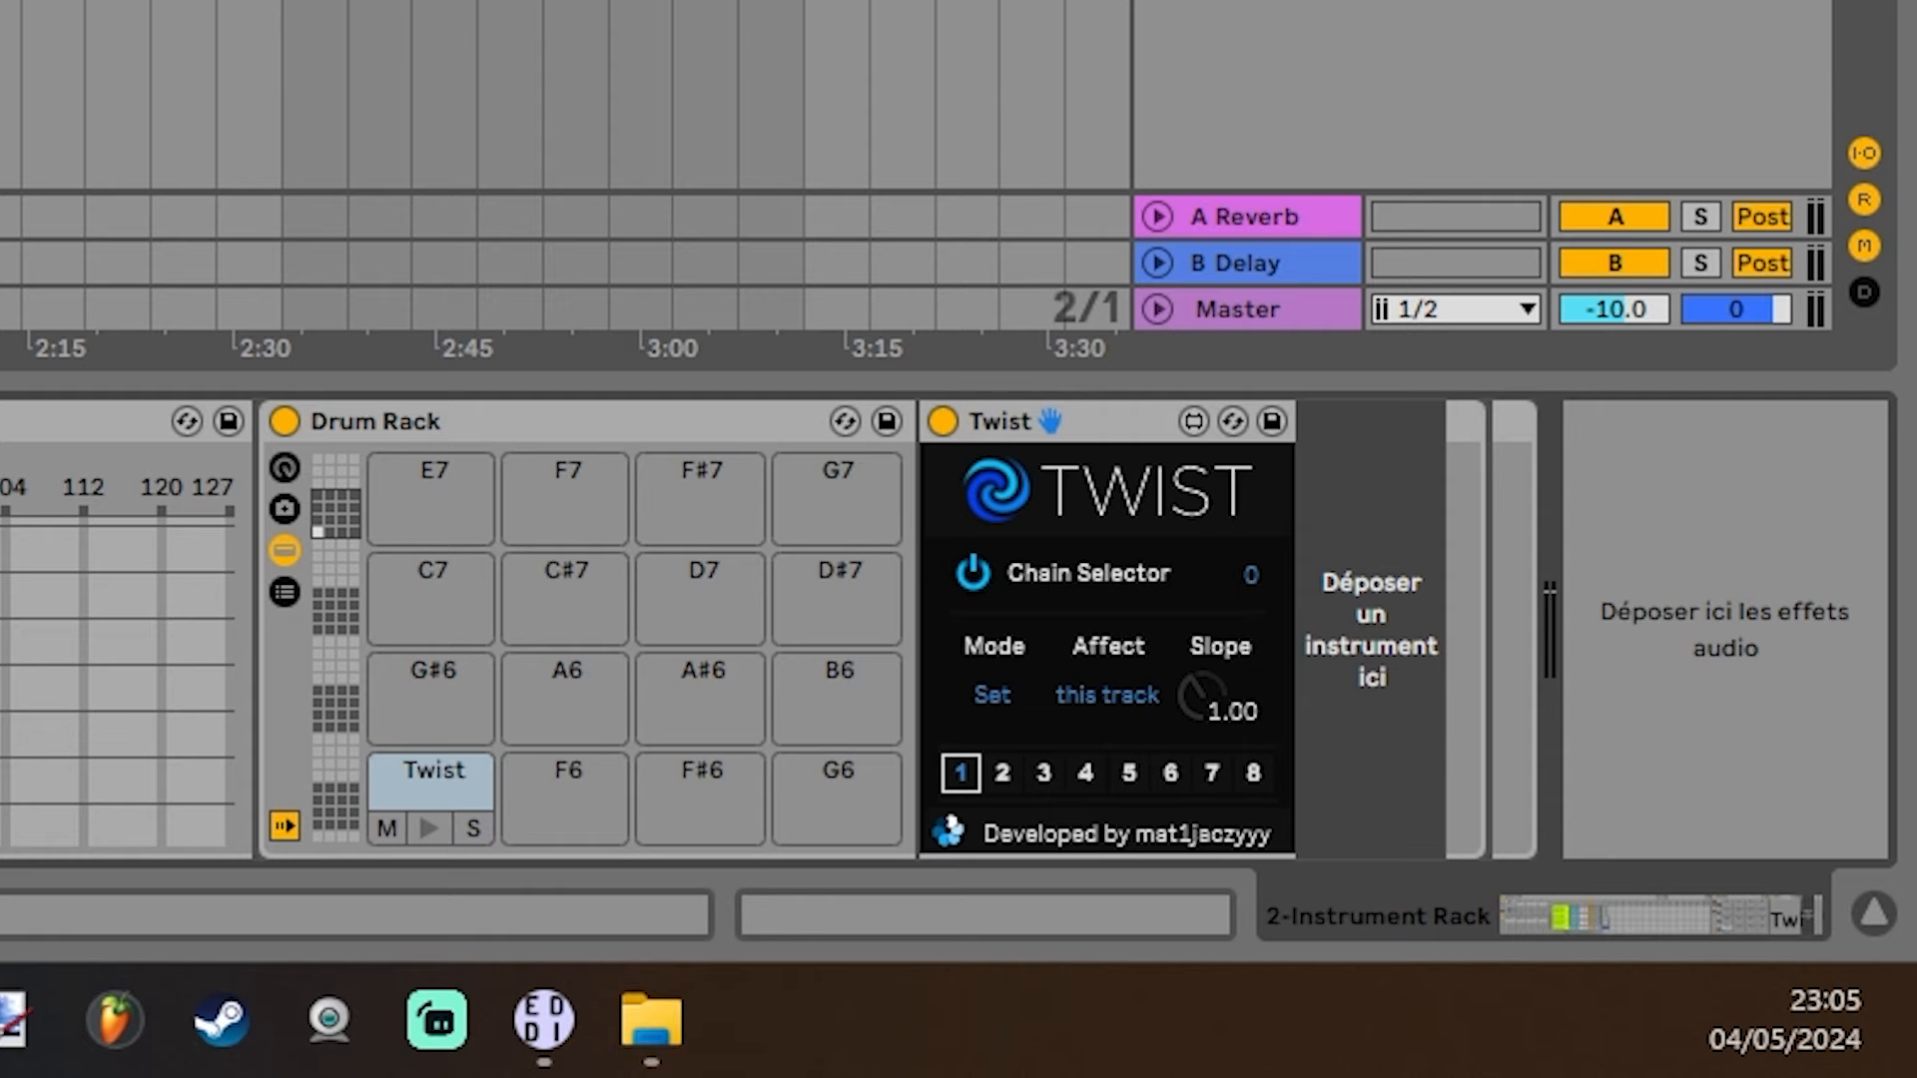
pyautogui.hotkey('ctrl', 'd')
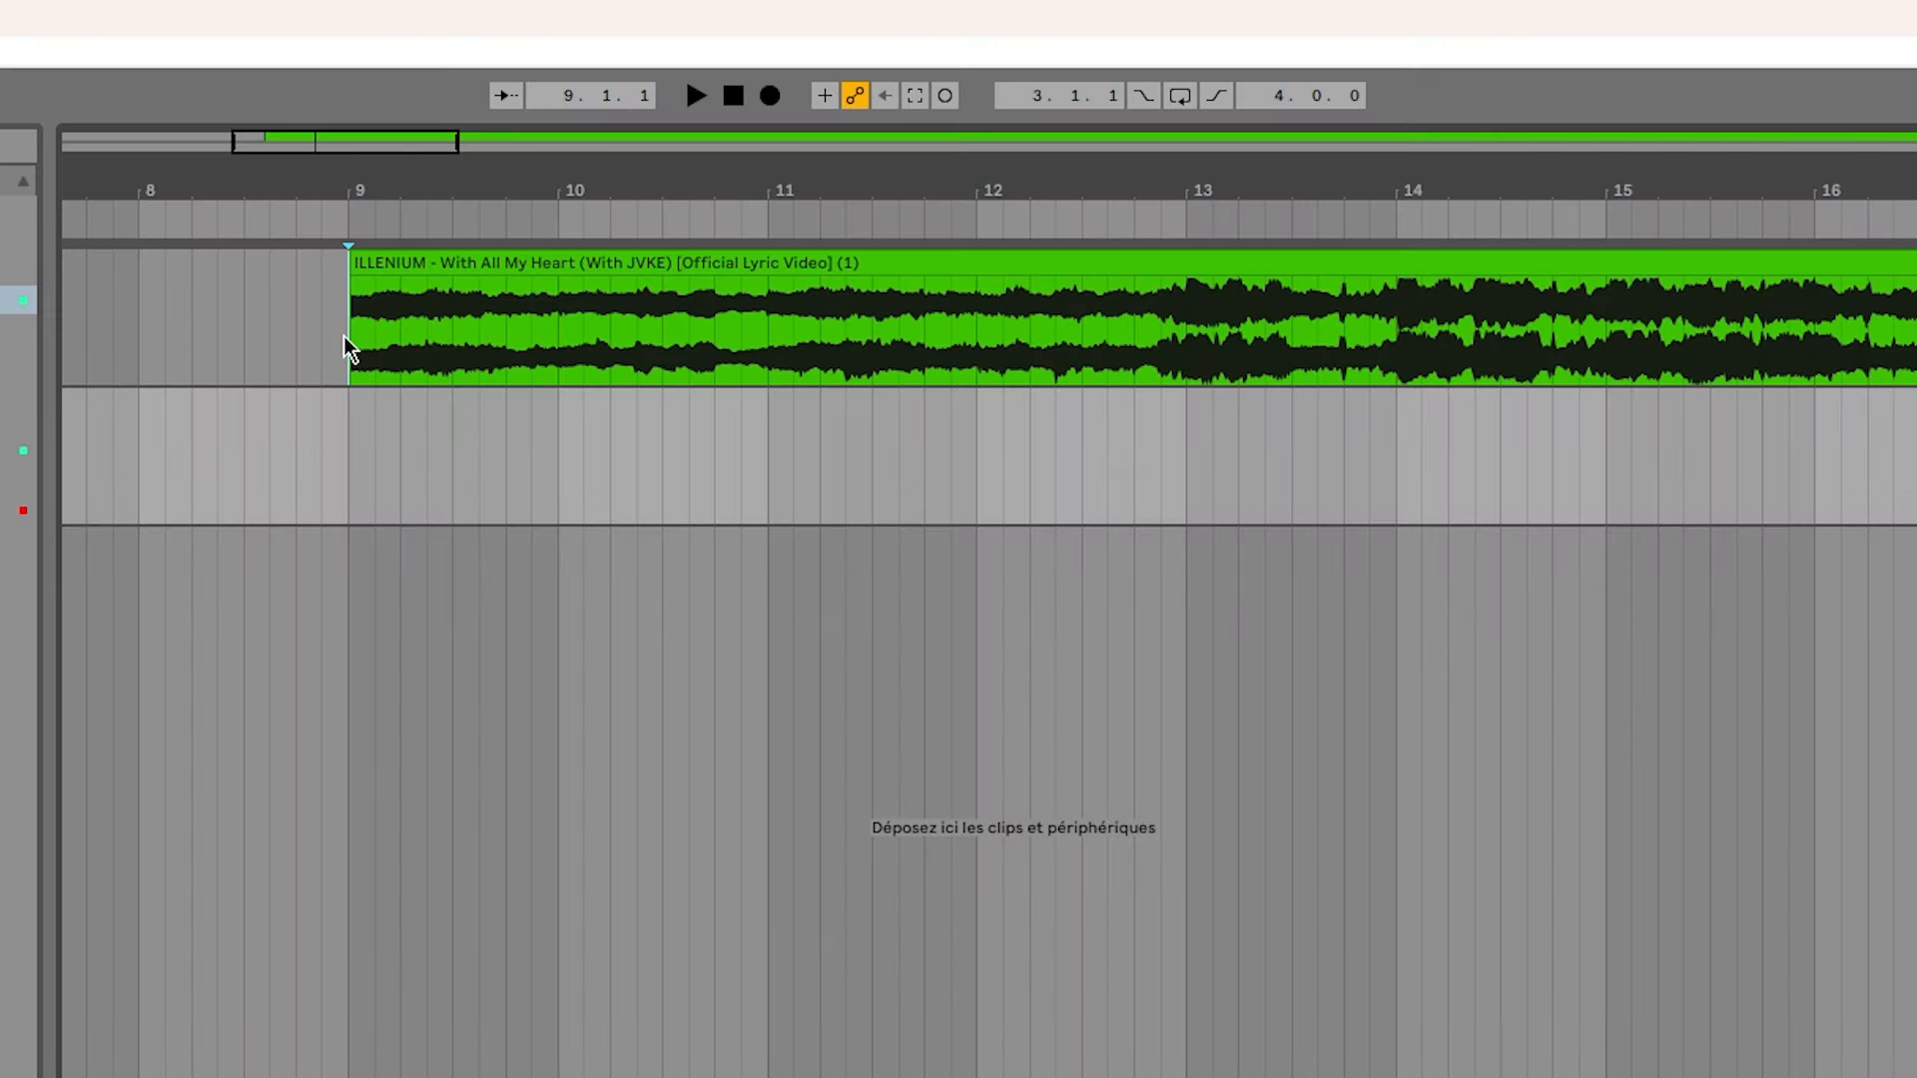
# Play the ILLENIUM clip from its start at bar 9 up to bar 13.
pyautogui.click(345, 336)
pyautogui.press('space')
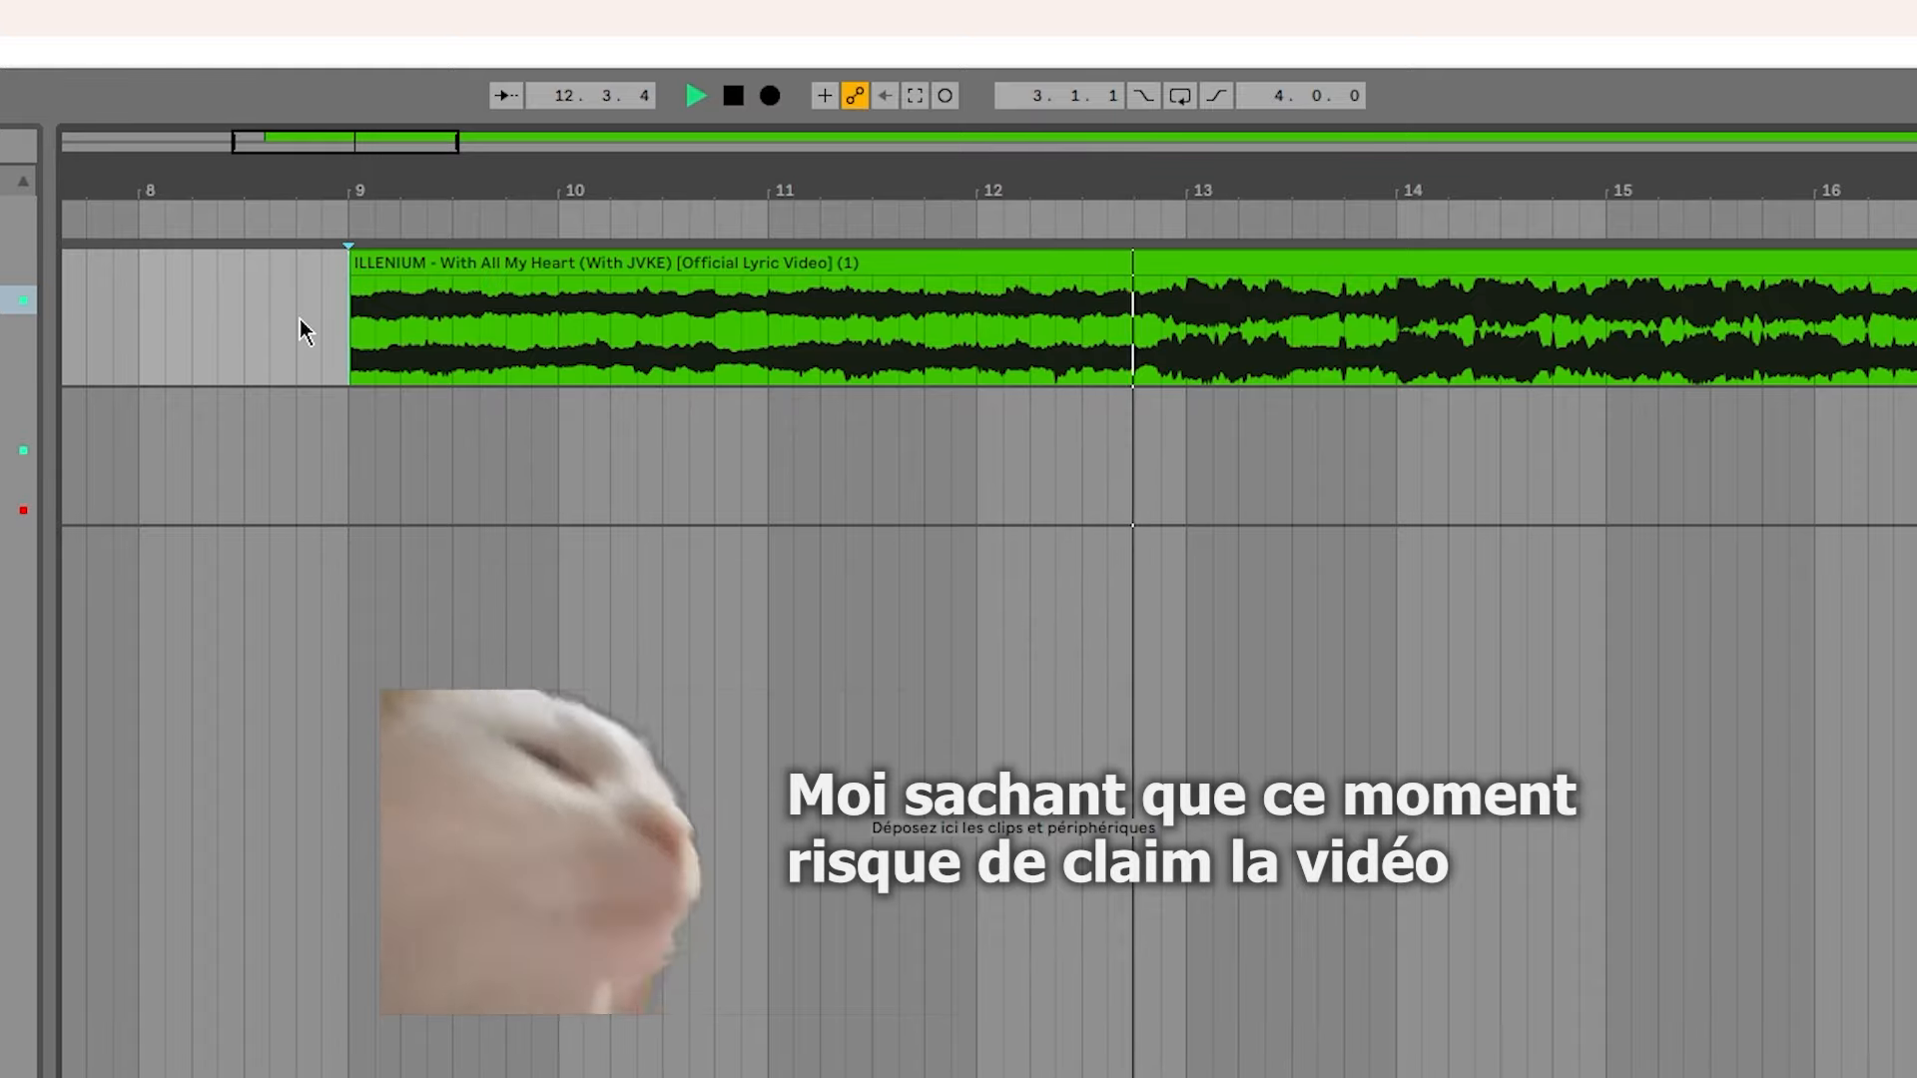
pyautogui.press('space')
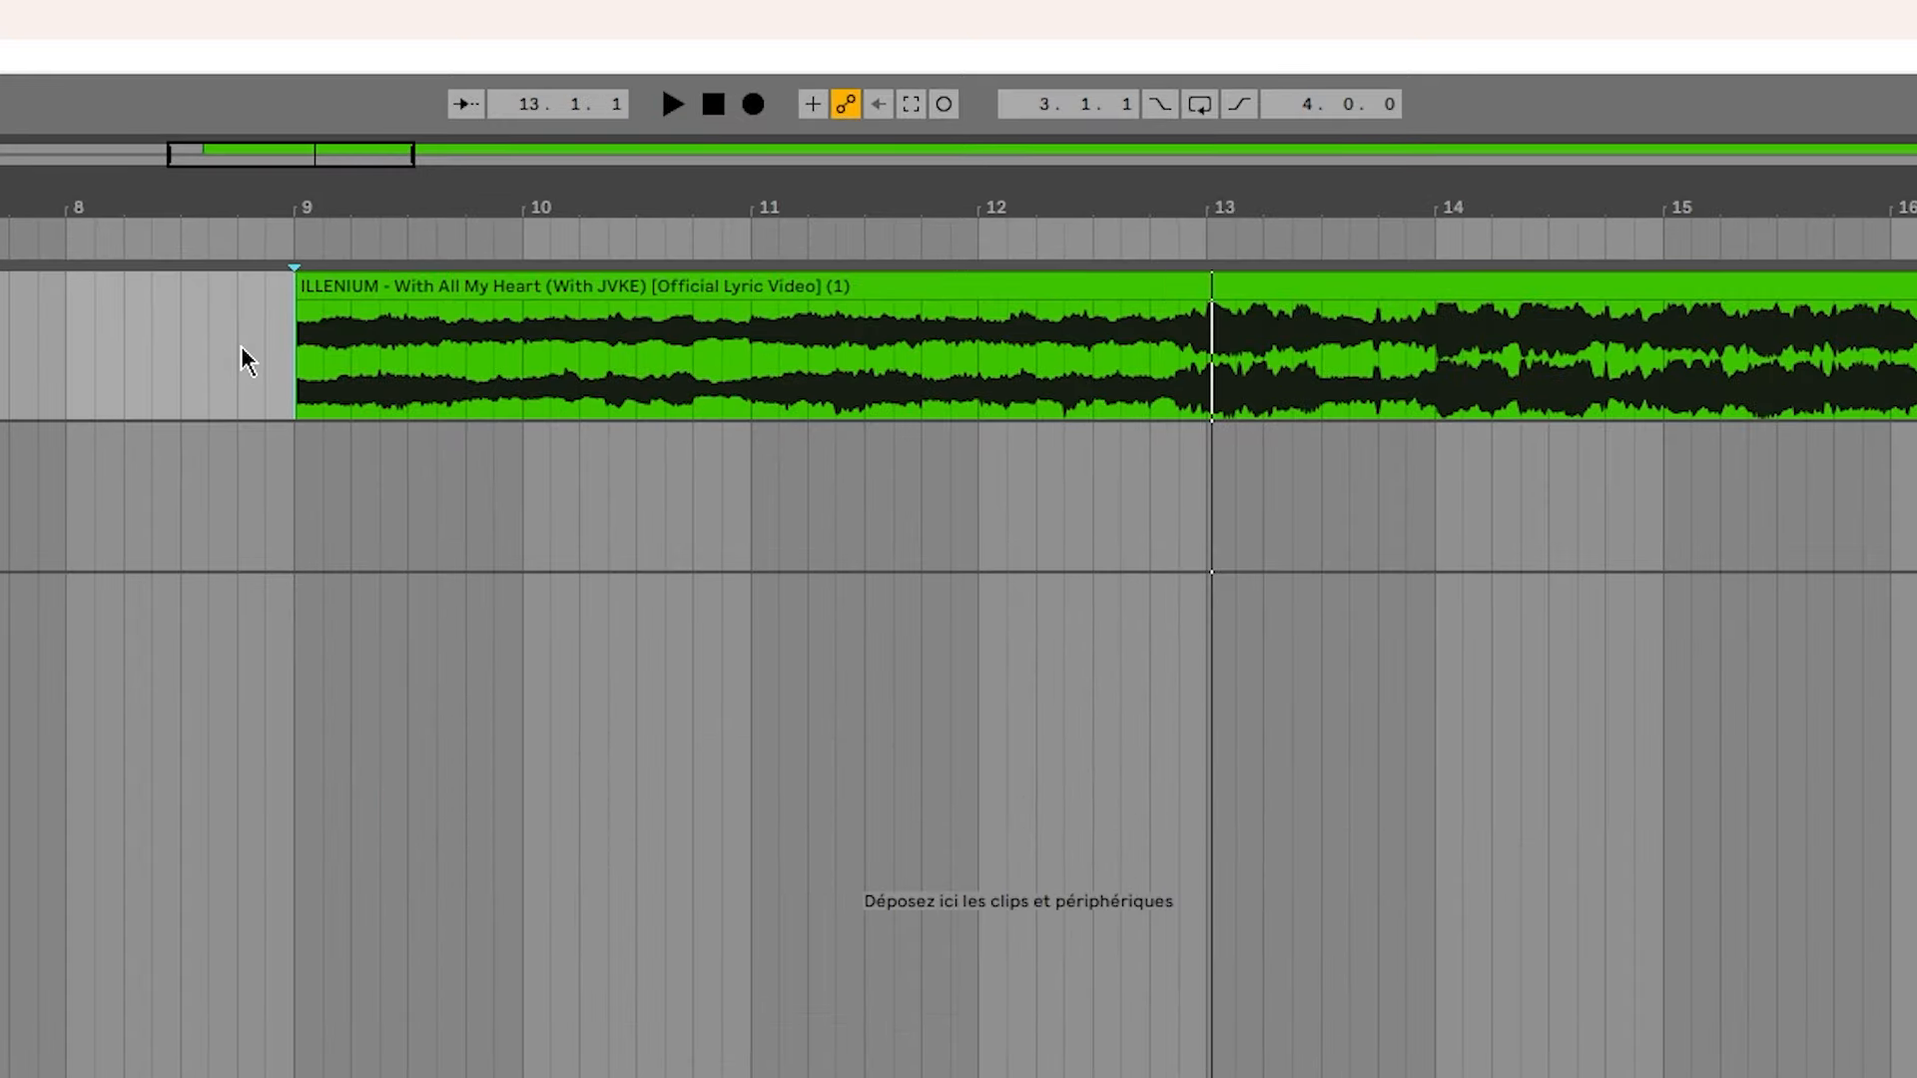
pyautogui.hotkey('ctrl', 'e')
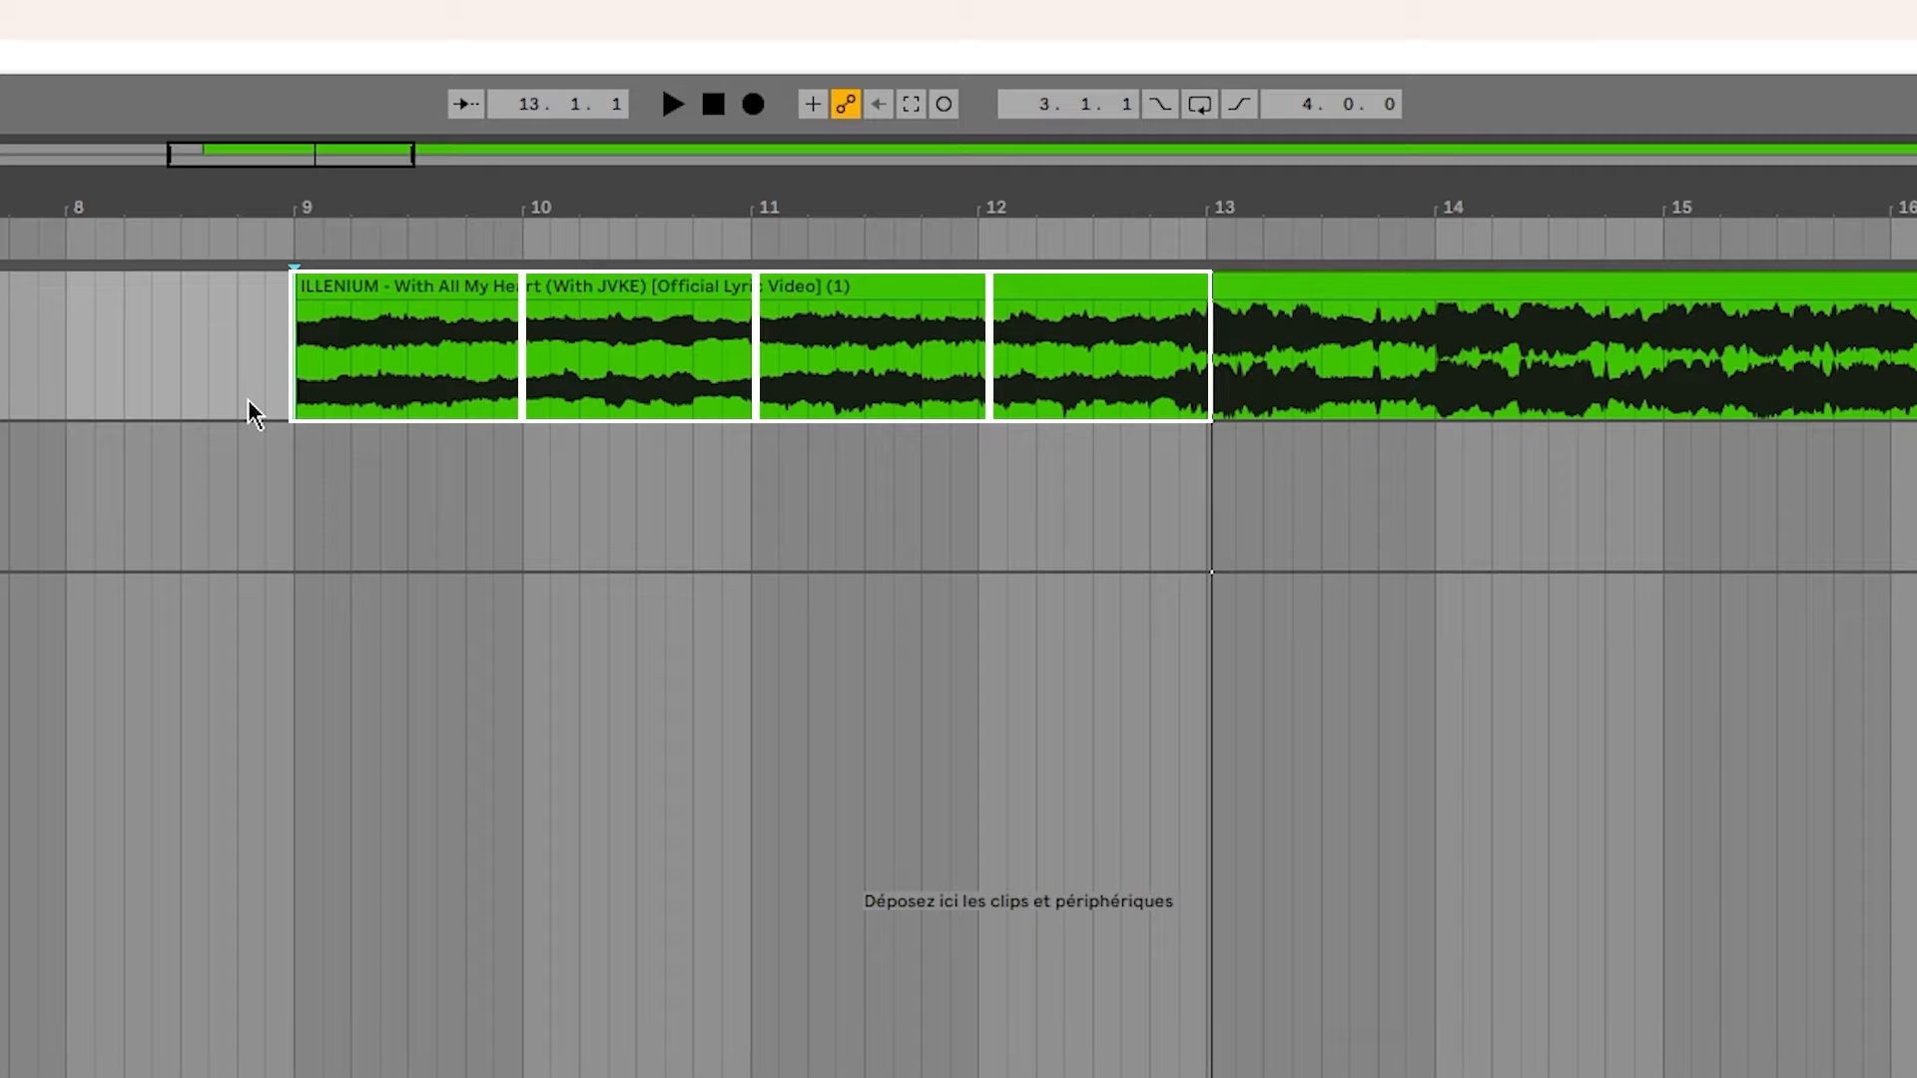
pyautogui.hotkey('ctrl', 'z')
pyautogui.click(124, 399)
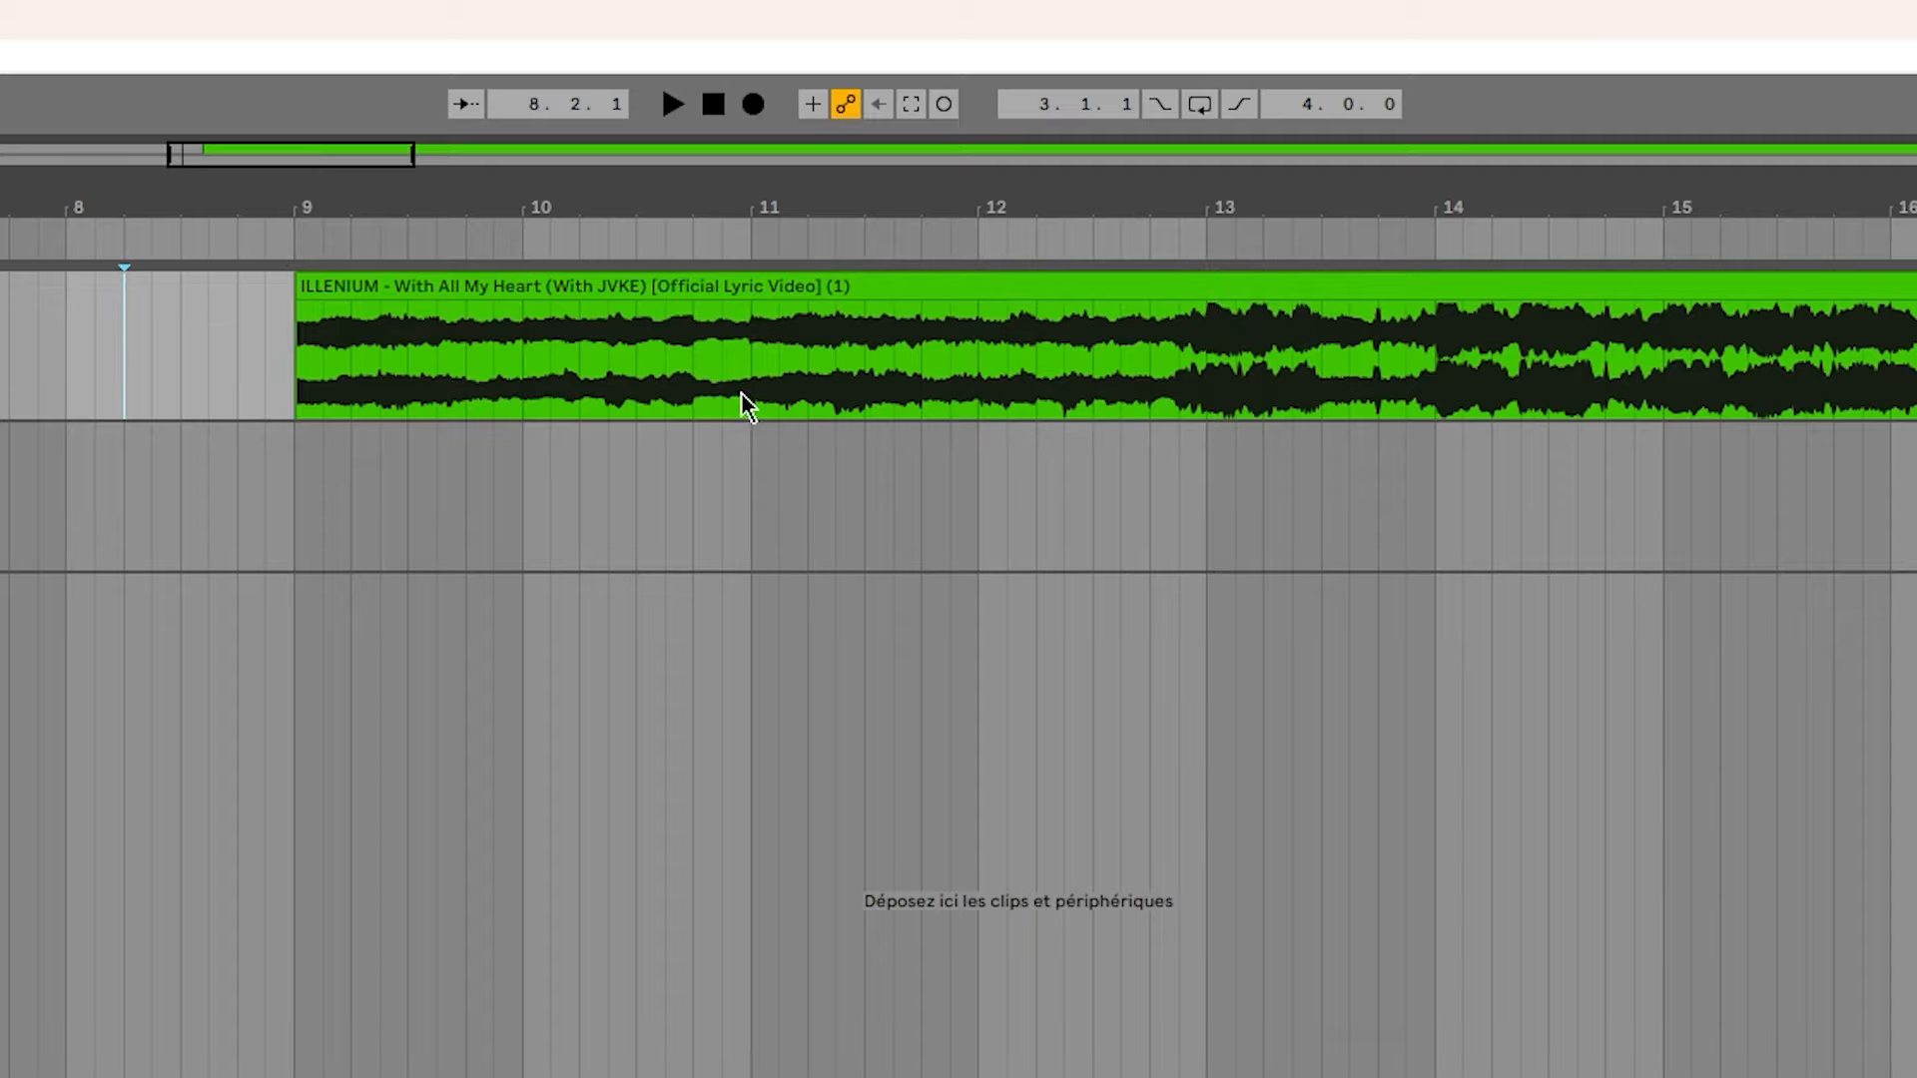
# Split the ILLENIUM audio clip at bars 10, 11, 12 and 13 to make four one-bar samples.
pyautogui.click(537, 334)
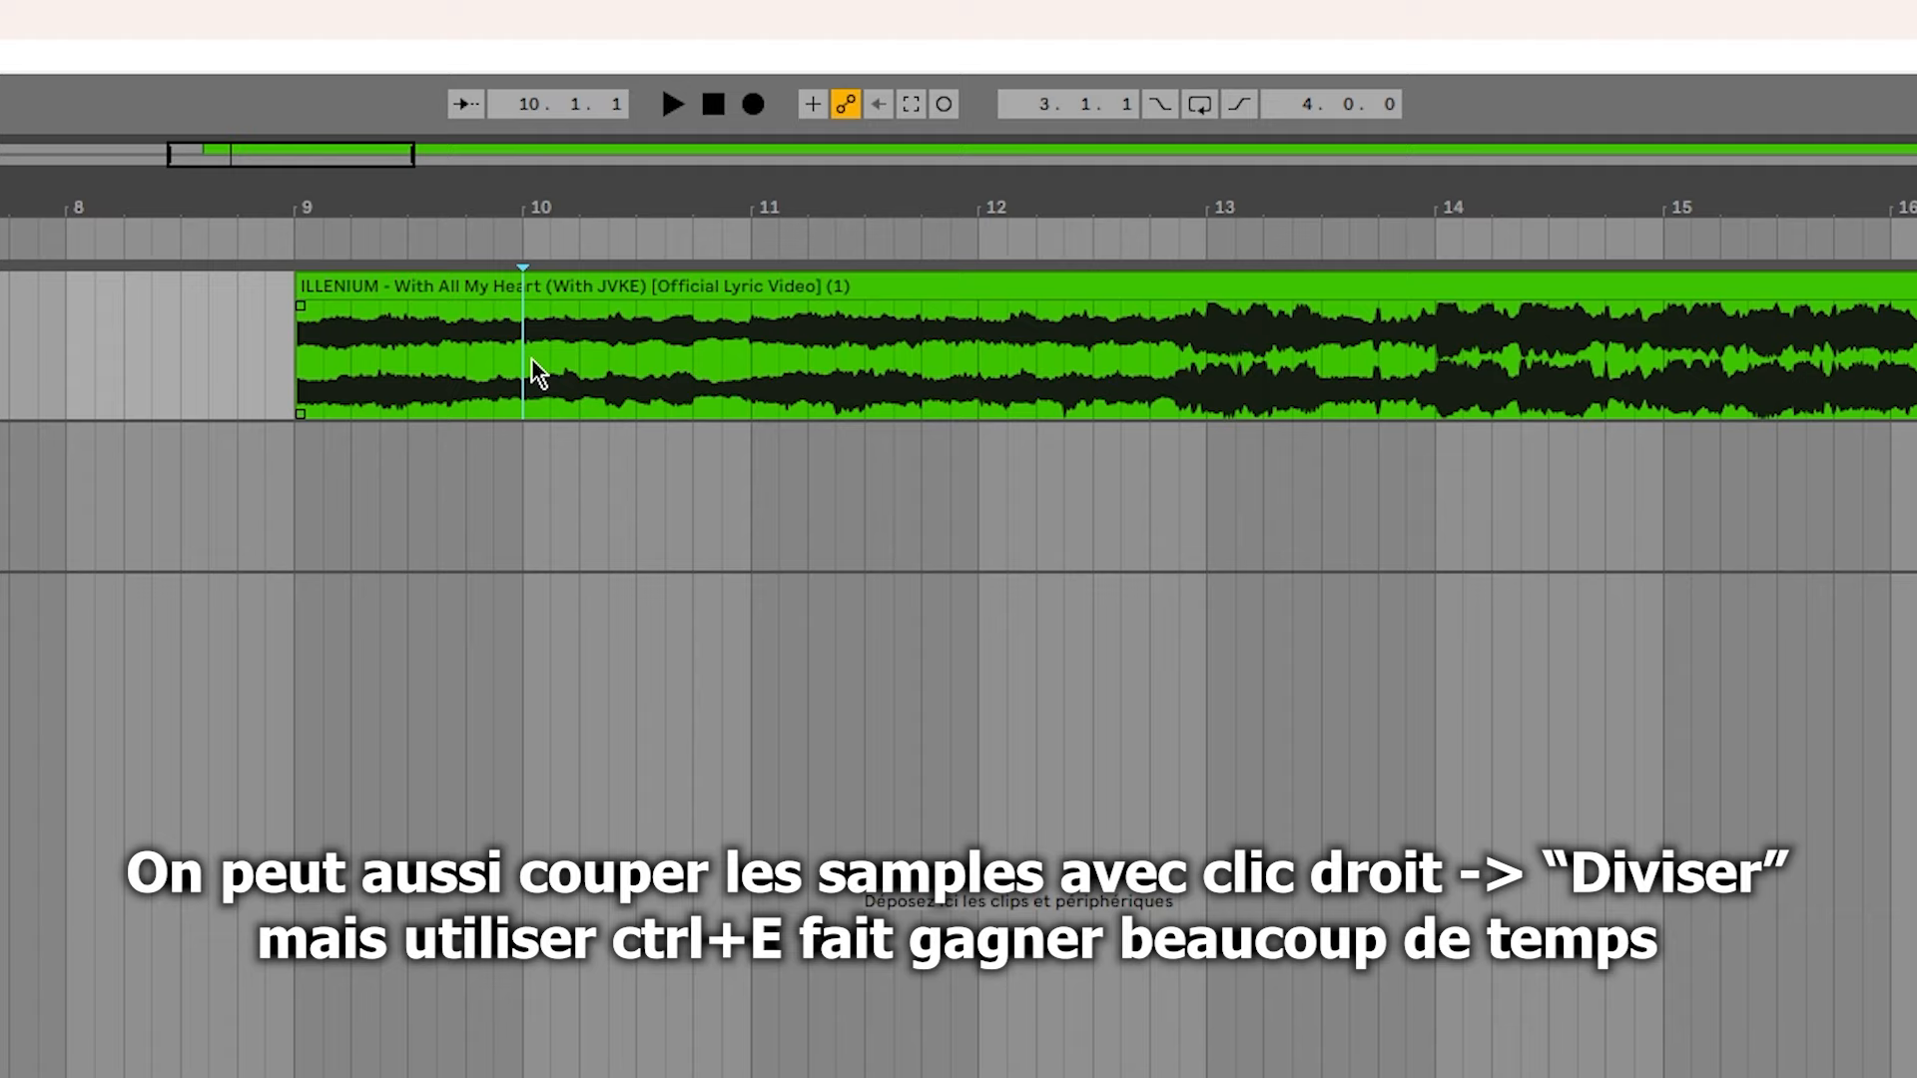
pyautogui.hotkey('ctrl', 'e')
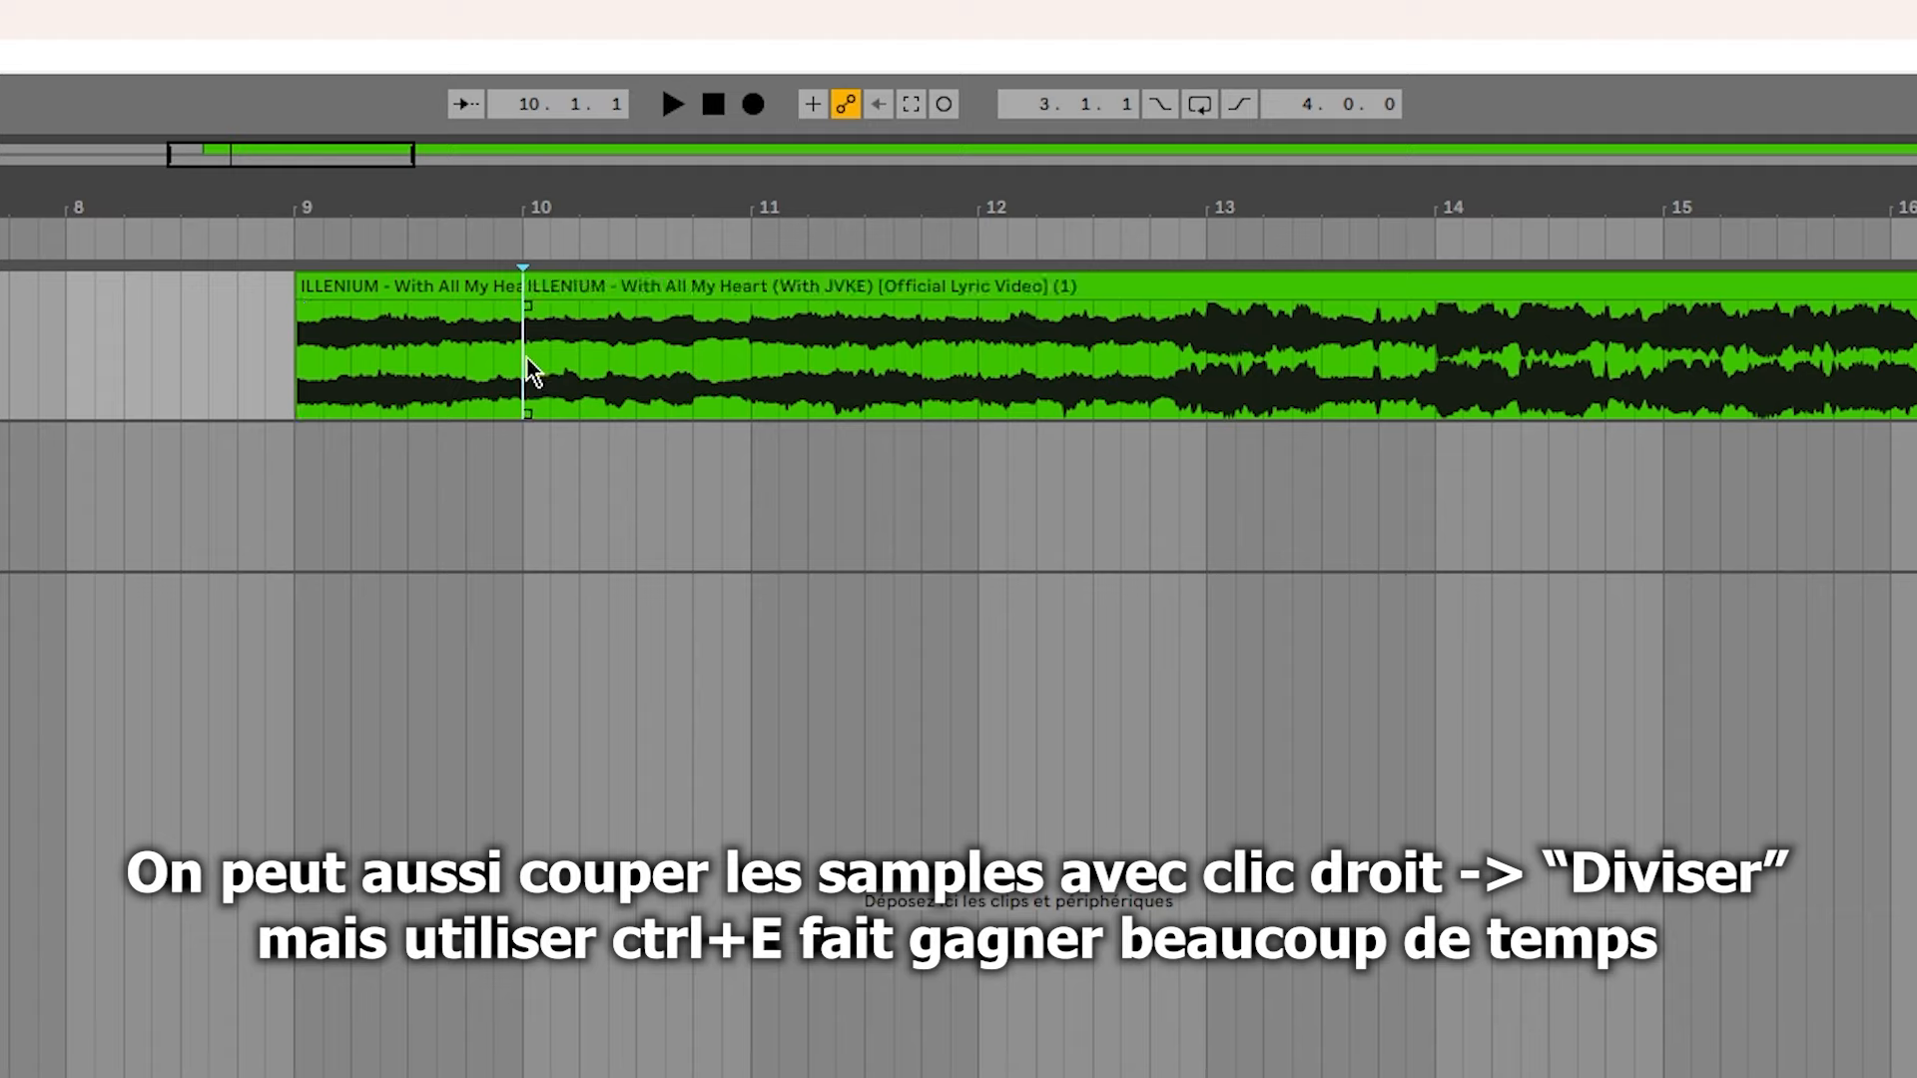
pyautogui.hotkey('ctrl', 'e')
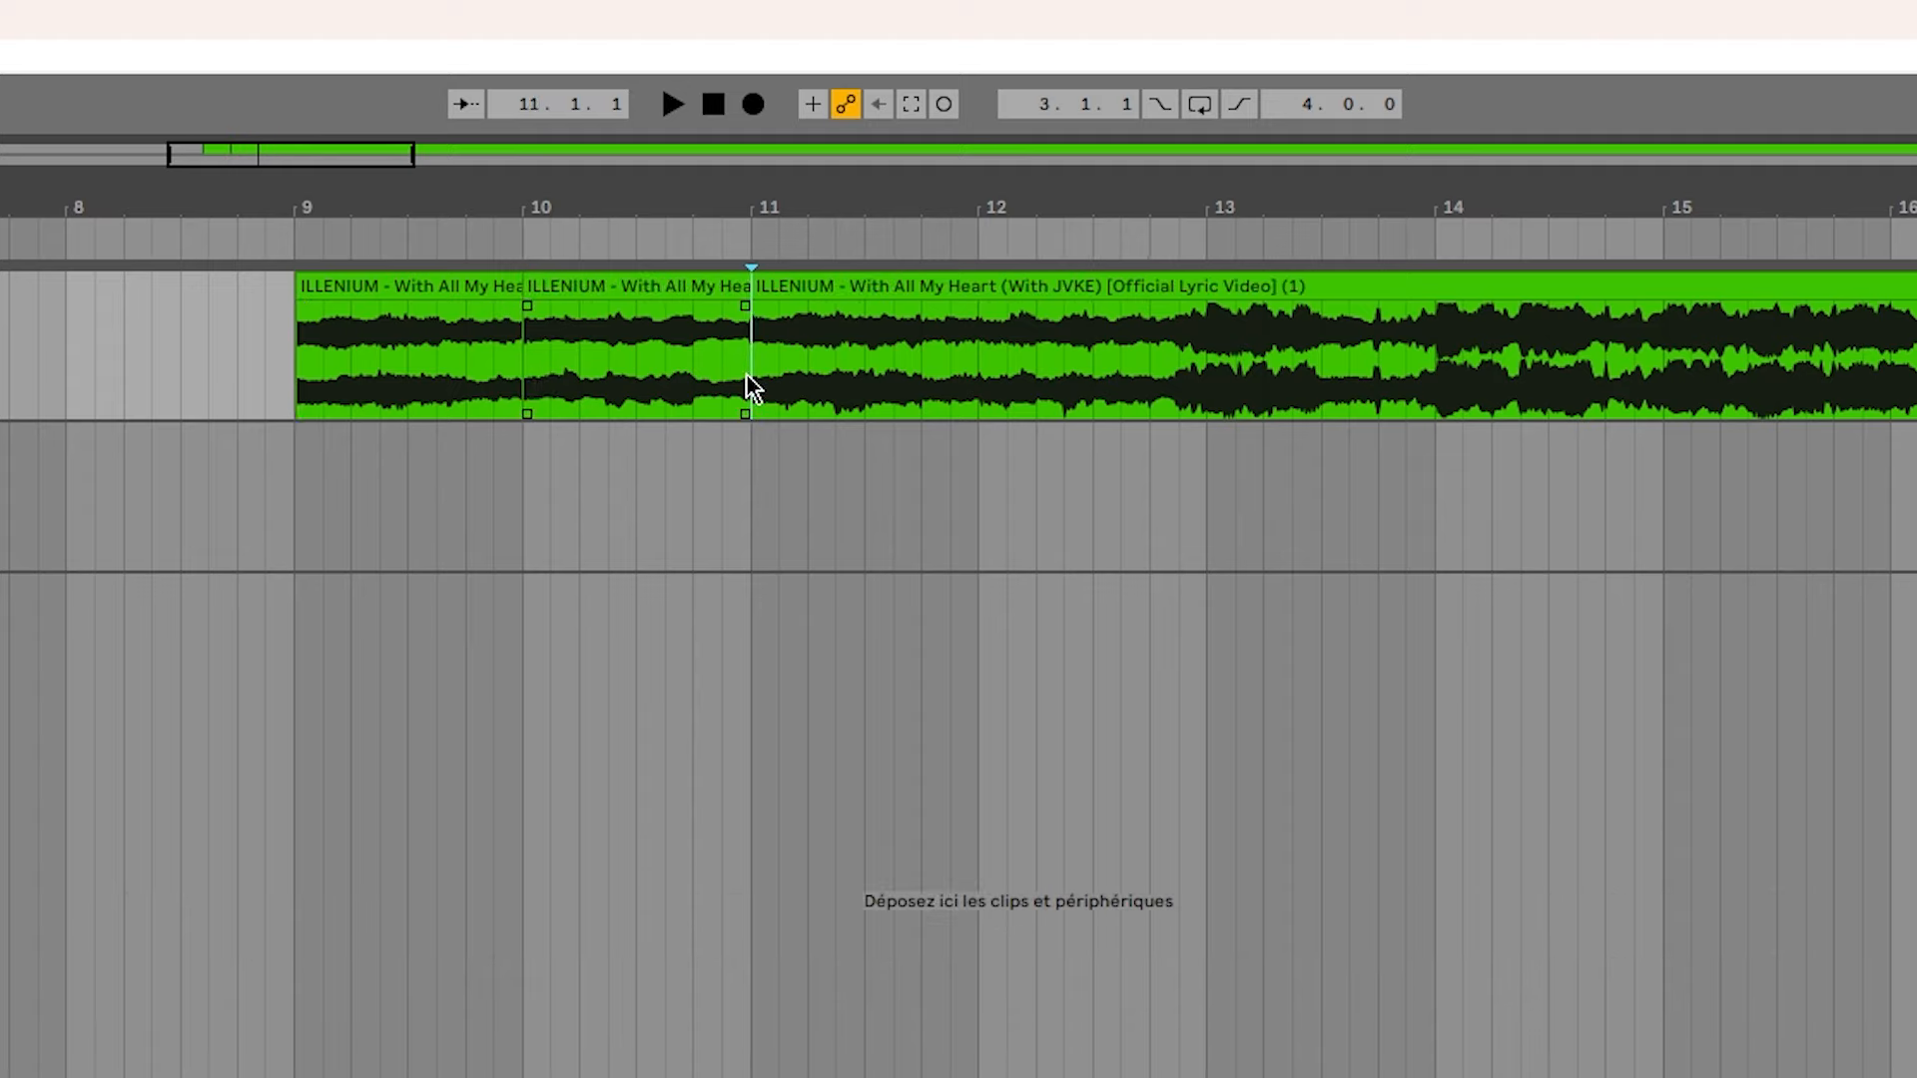
pyautogui.click(983, 376)
pyautogui.hotkey('ctrl', 'e')
pyautogui.click(1208, 397)
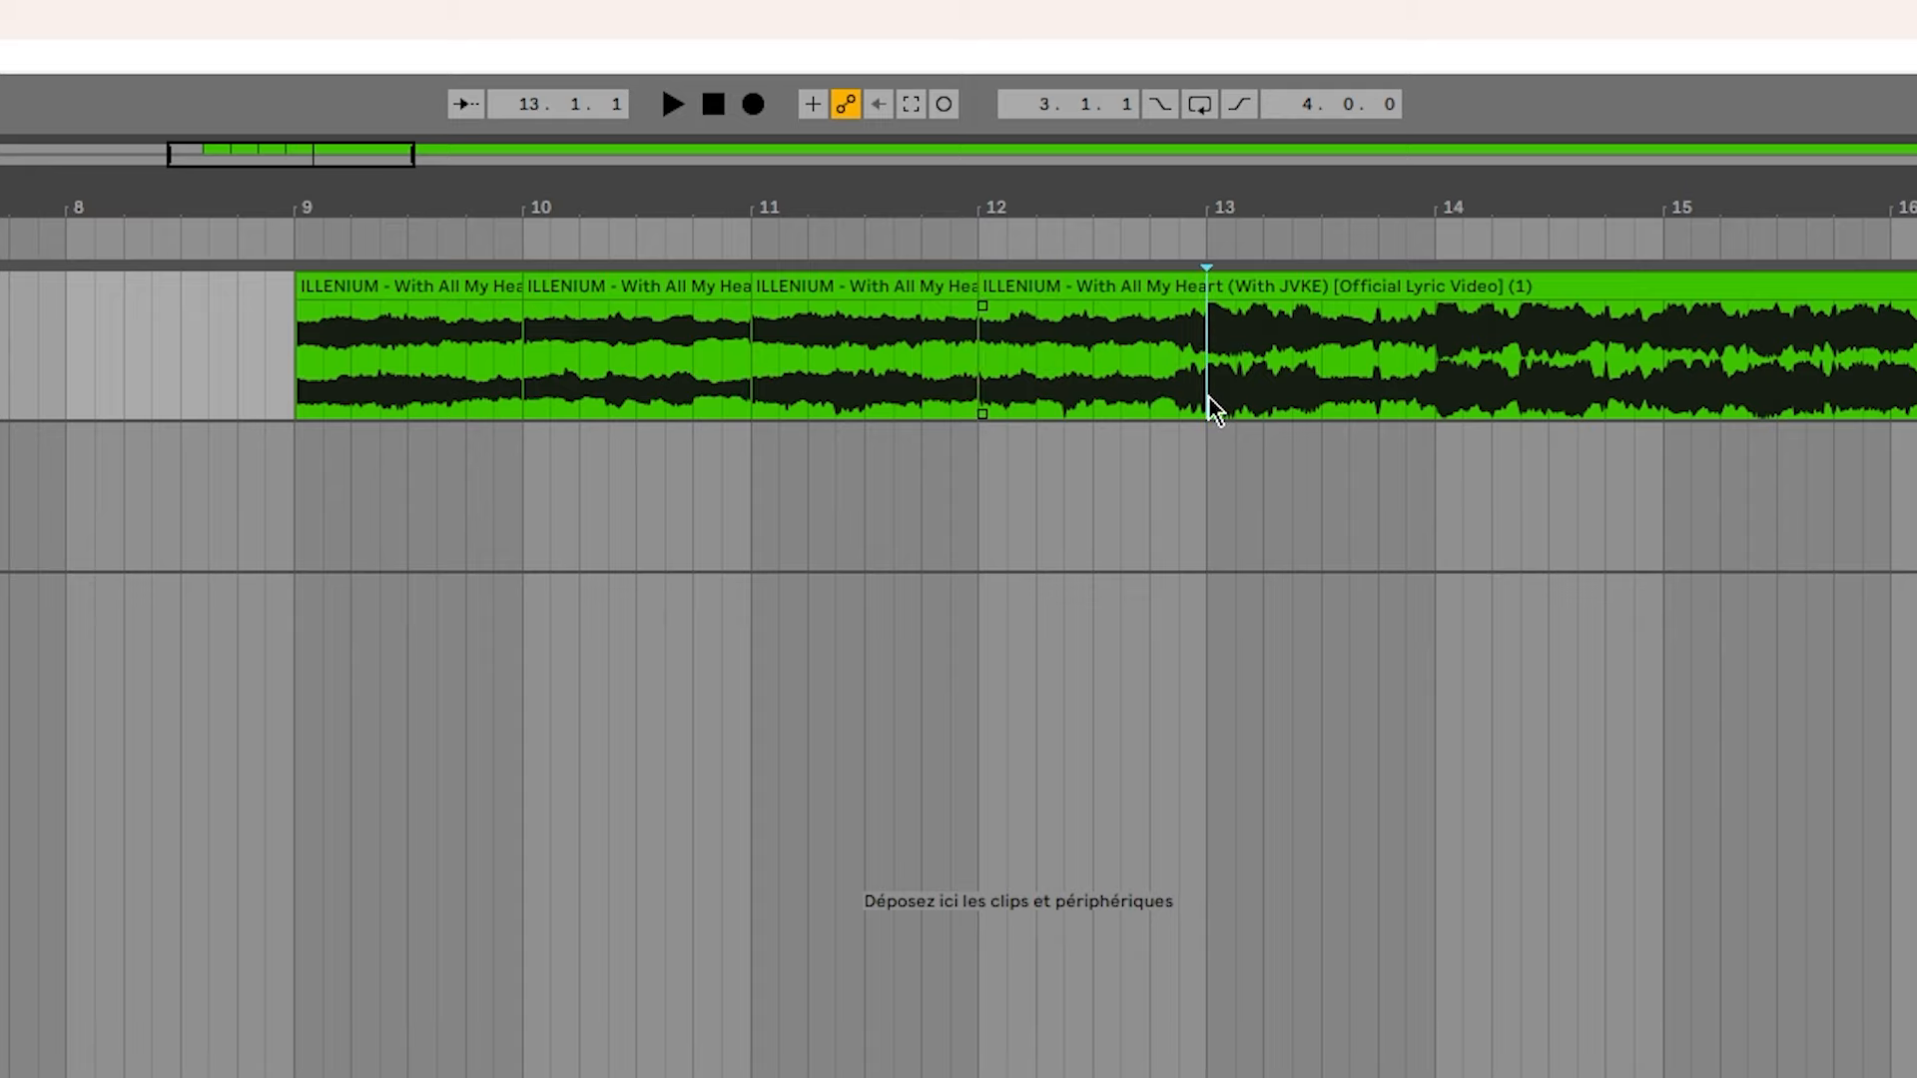
pyautogui.hotkey('ctrl', 'e')
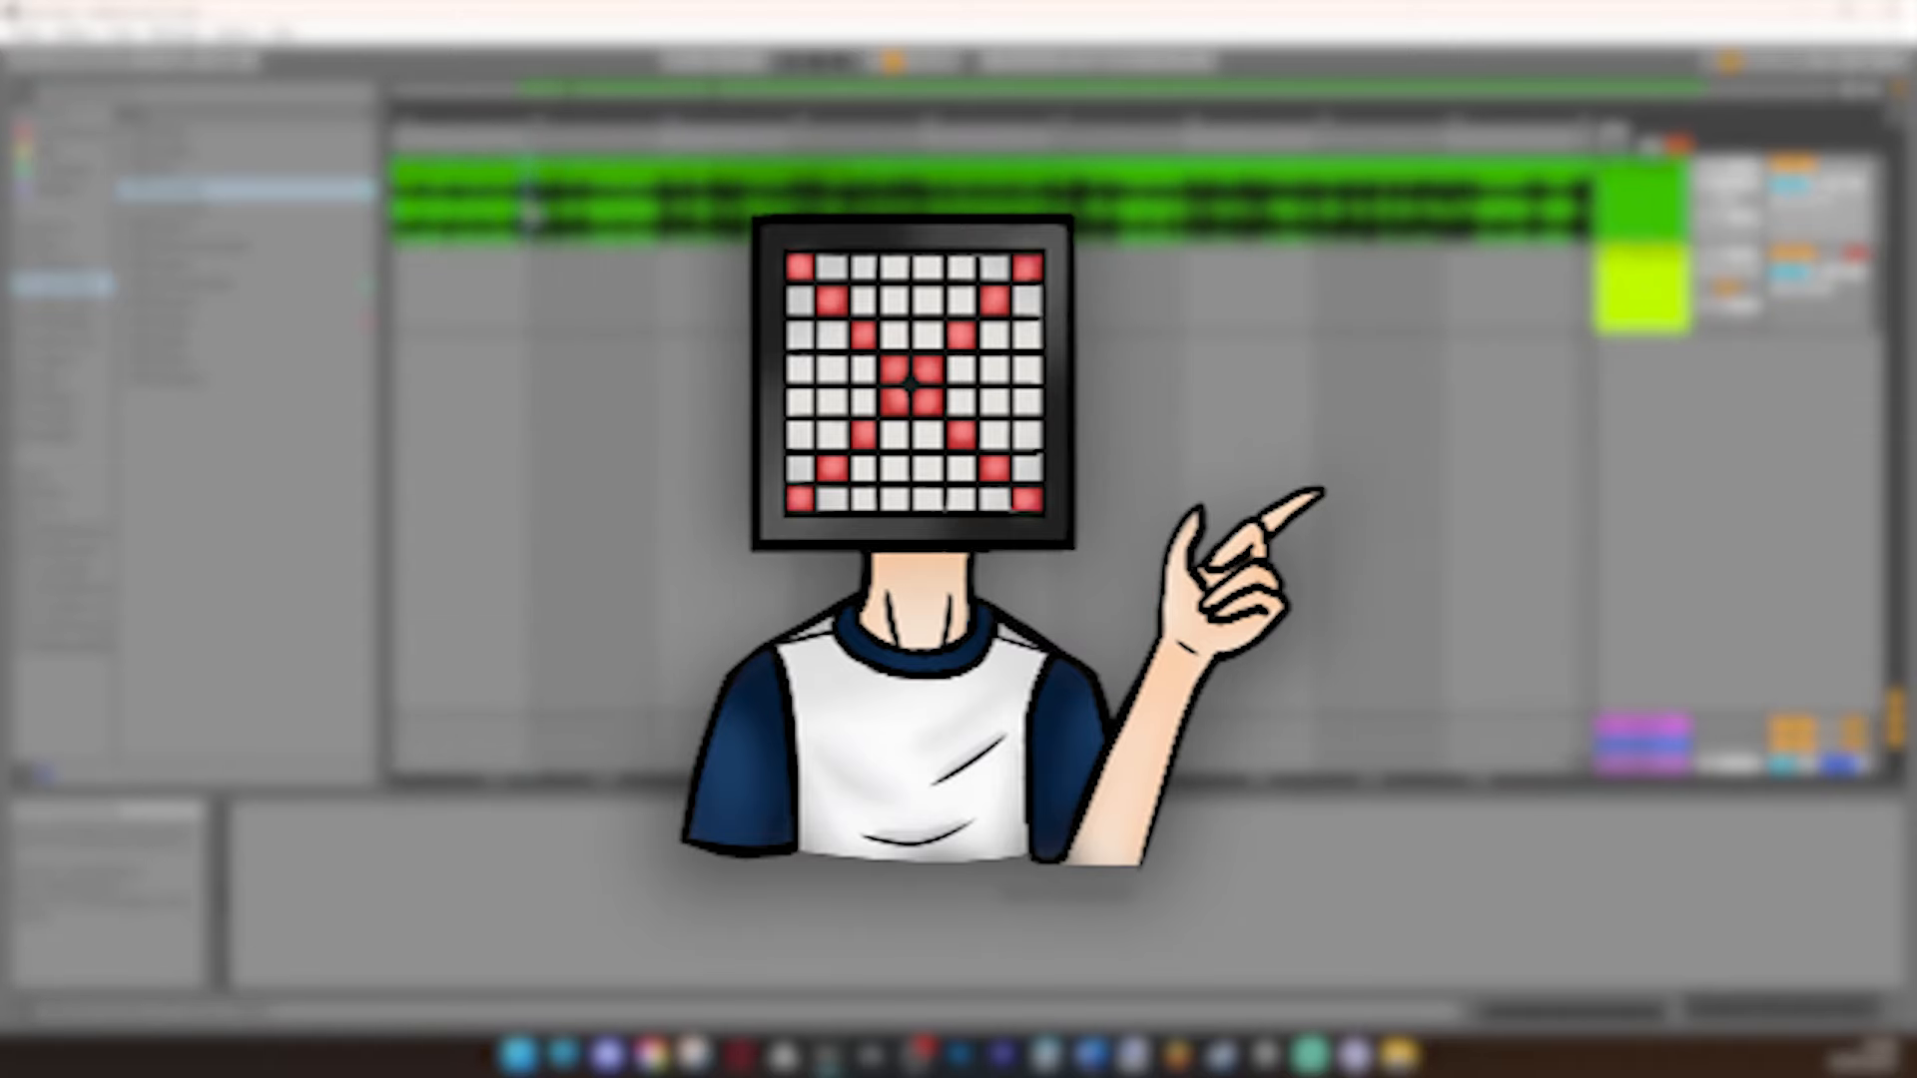
# Split the clip starting at bar 13 where the waveform rises, at 13.1.4 and midway between 13.2 and 13.3.
pyautogui.press('space')
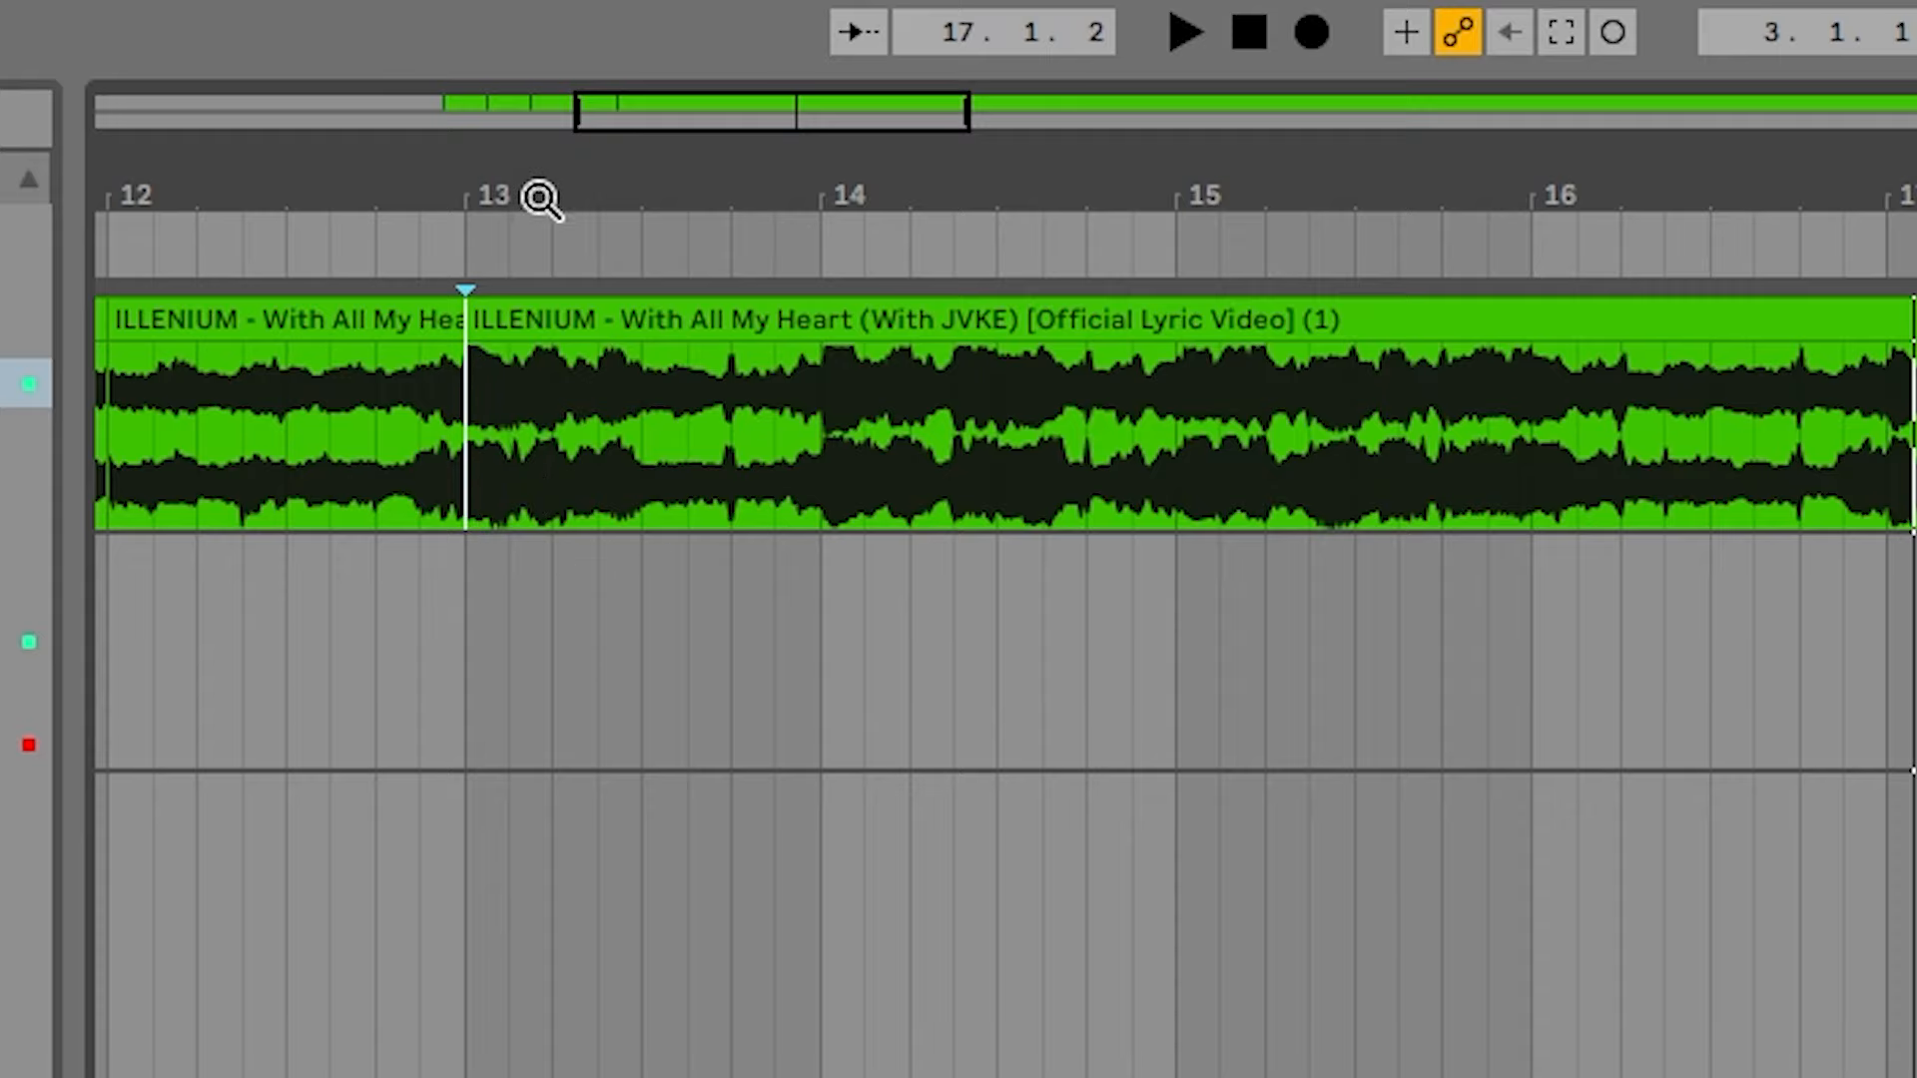
pyautogui.moveTo(539, 197); pyautogui.dragTo(908, 350)
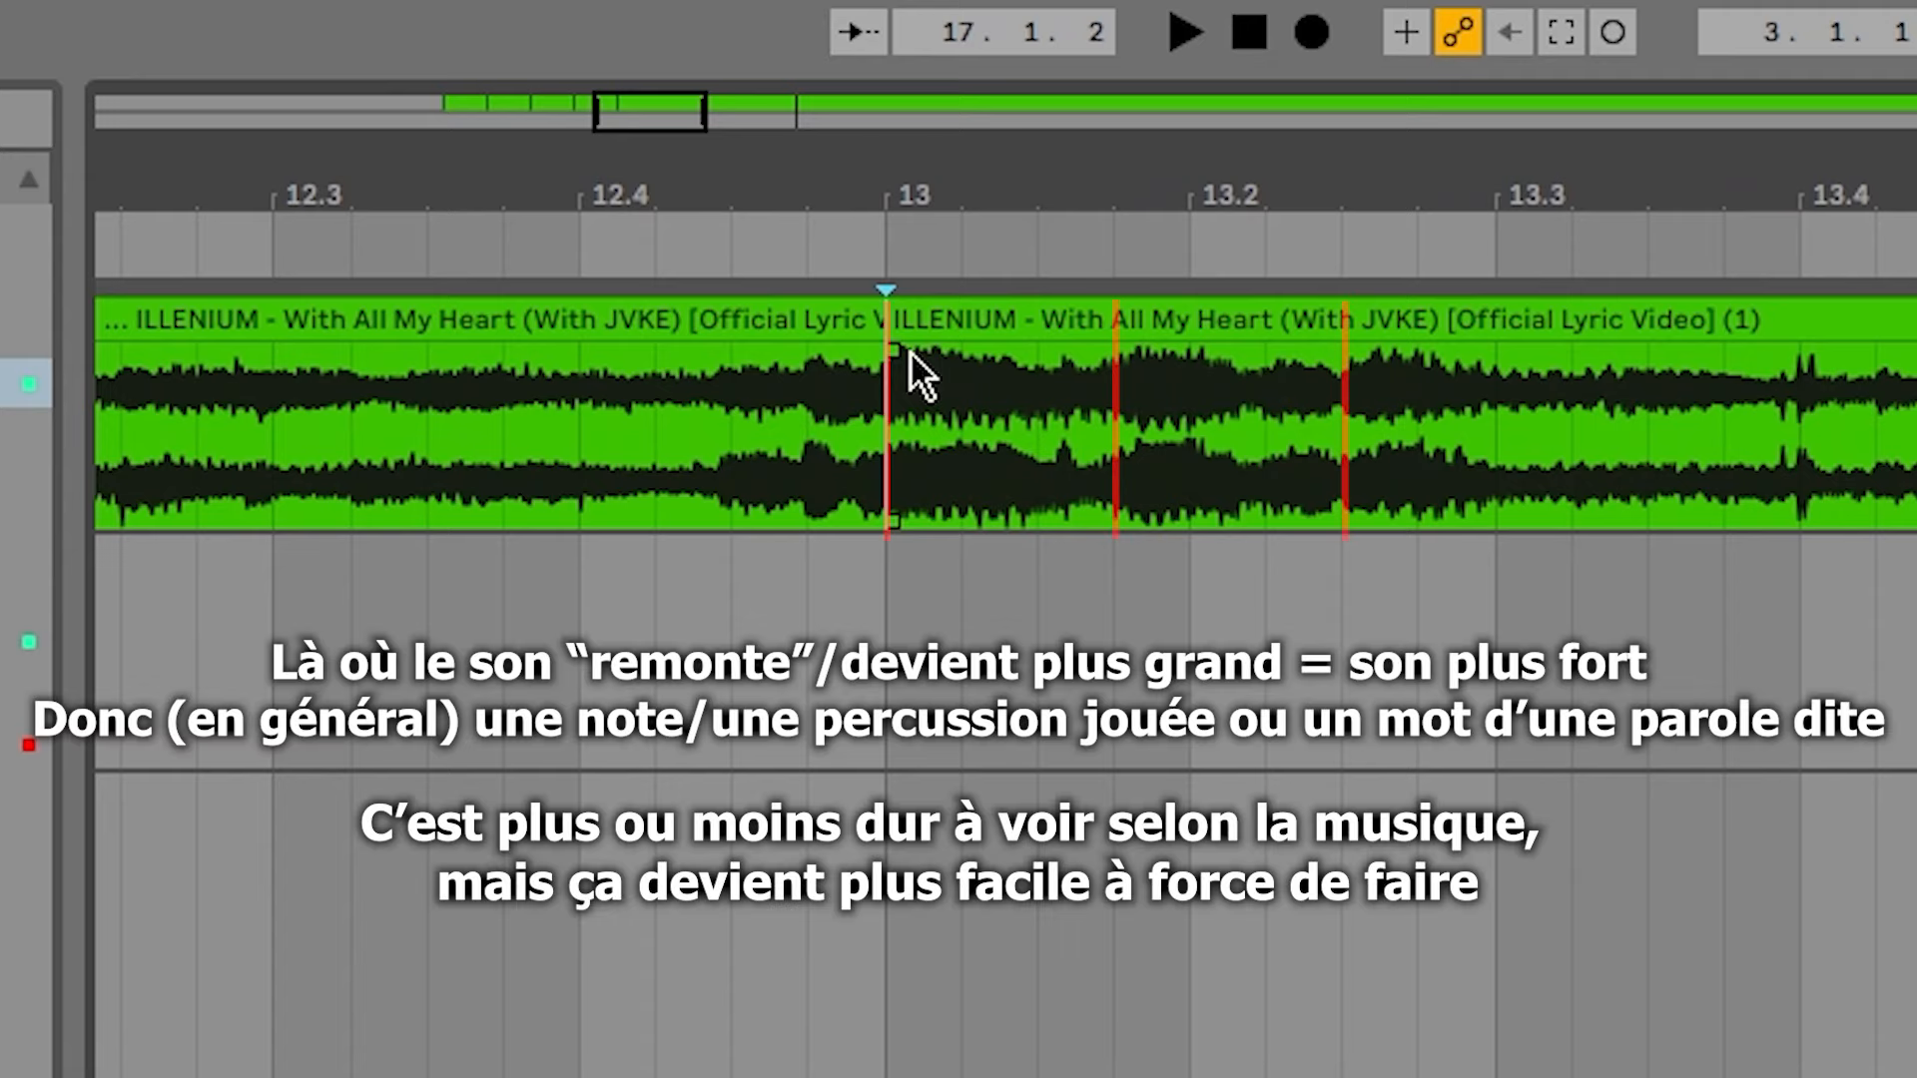
pyautogui.click(1115, 445)
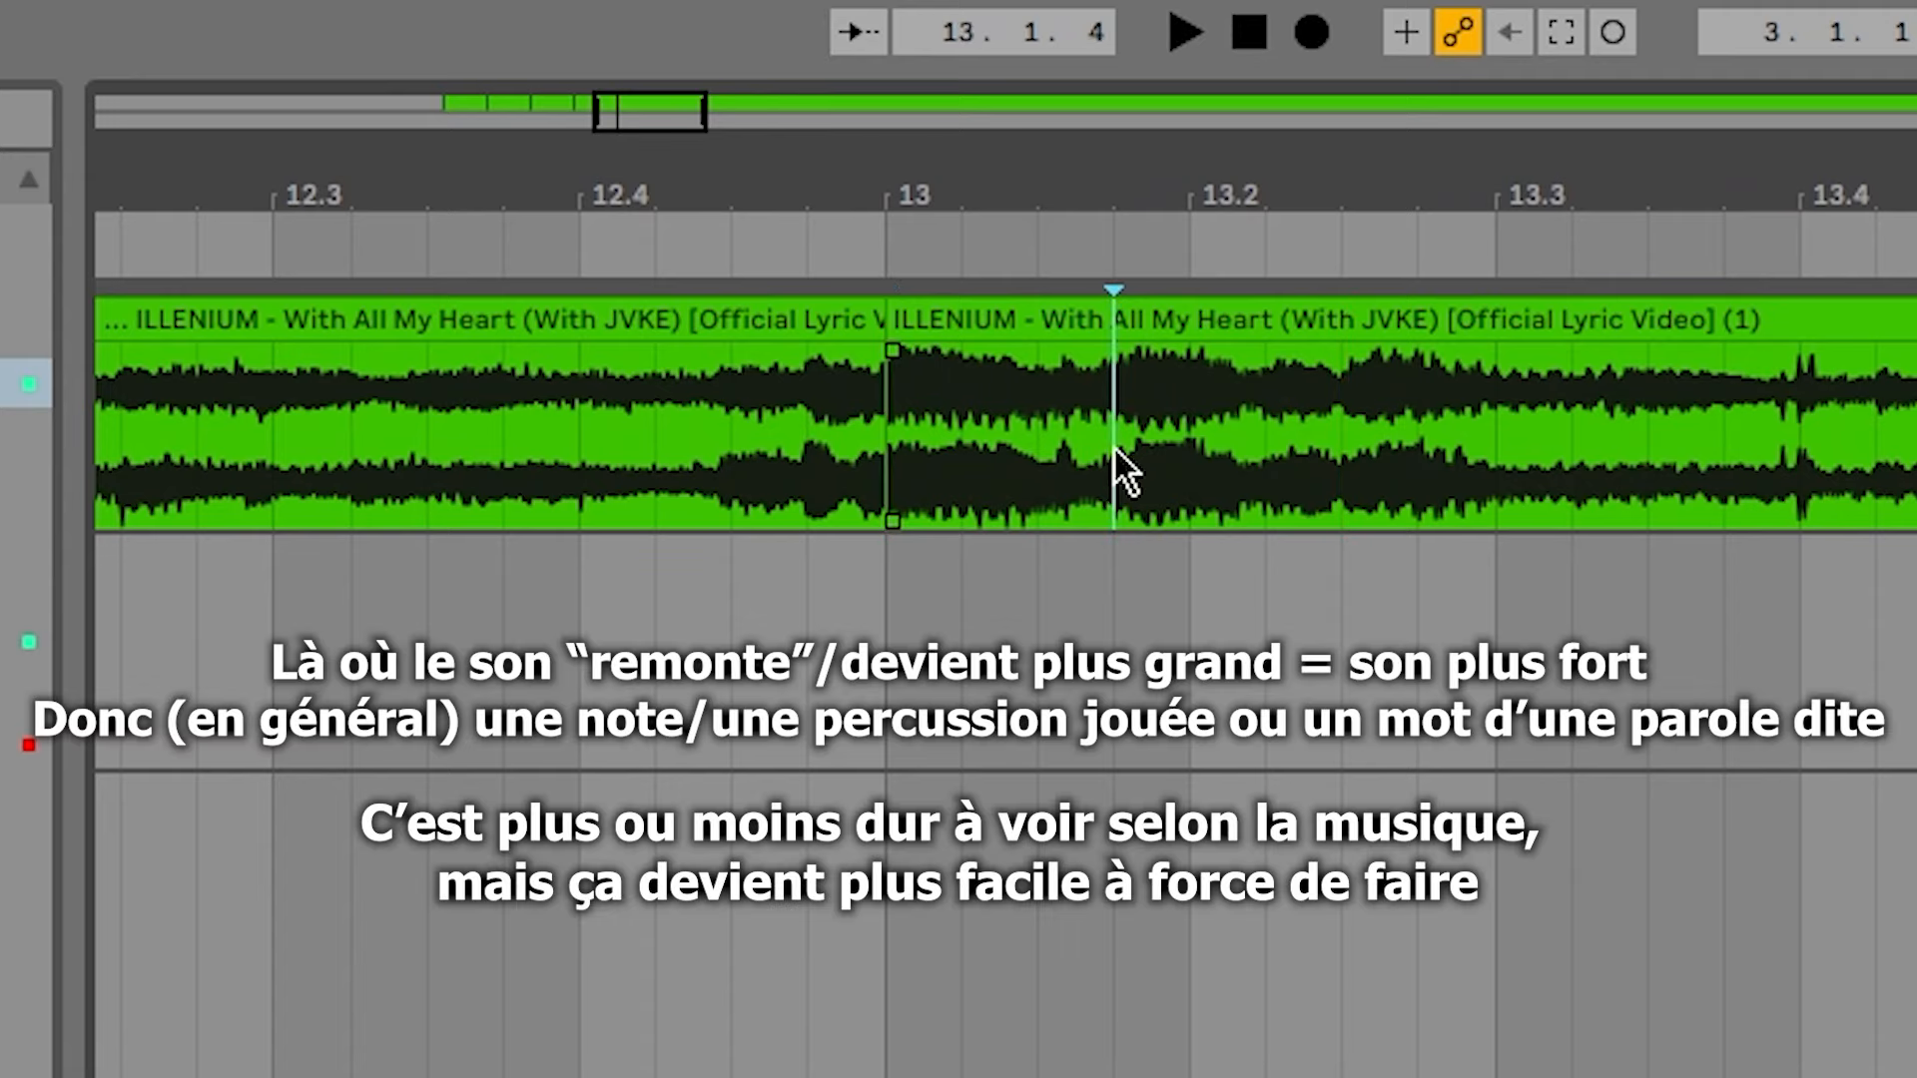
pyautogui.hotkey('ctrl', 'e')
pyautogui.click(1343, 410)
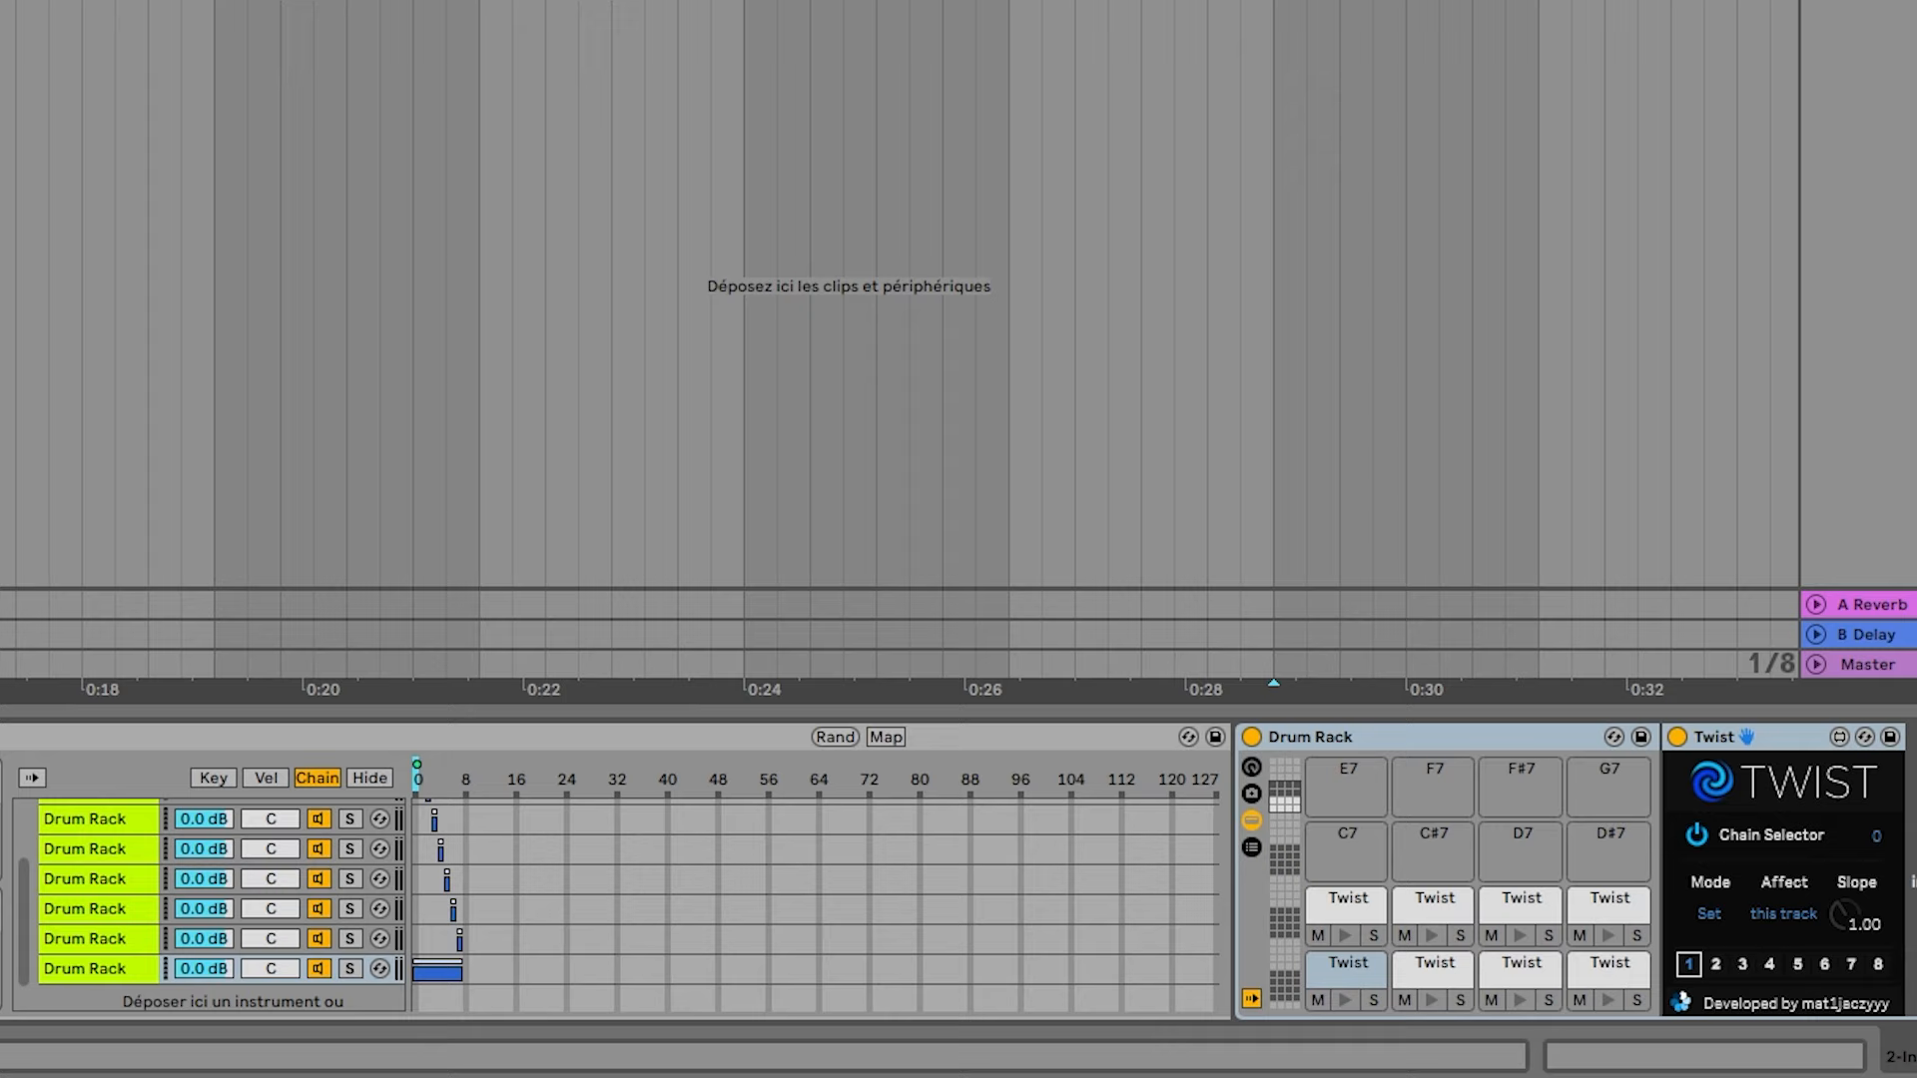
# Place the first one-bar sample on pad C1 of the first Drum Rack chain and the second on pad D#2.
pyautogui.scroll(3, 125, 874)
pyautogui.click(118, 815)
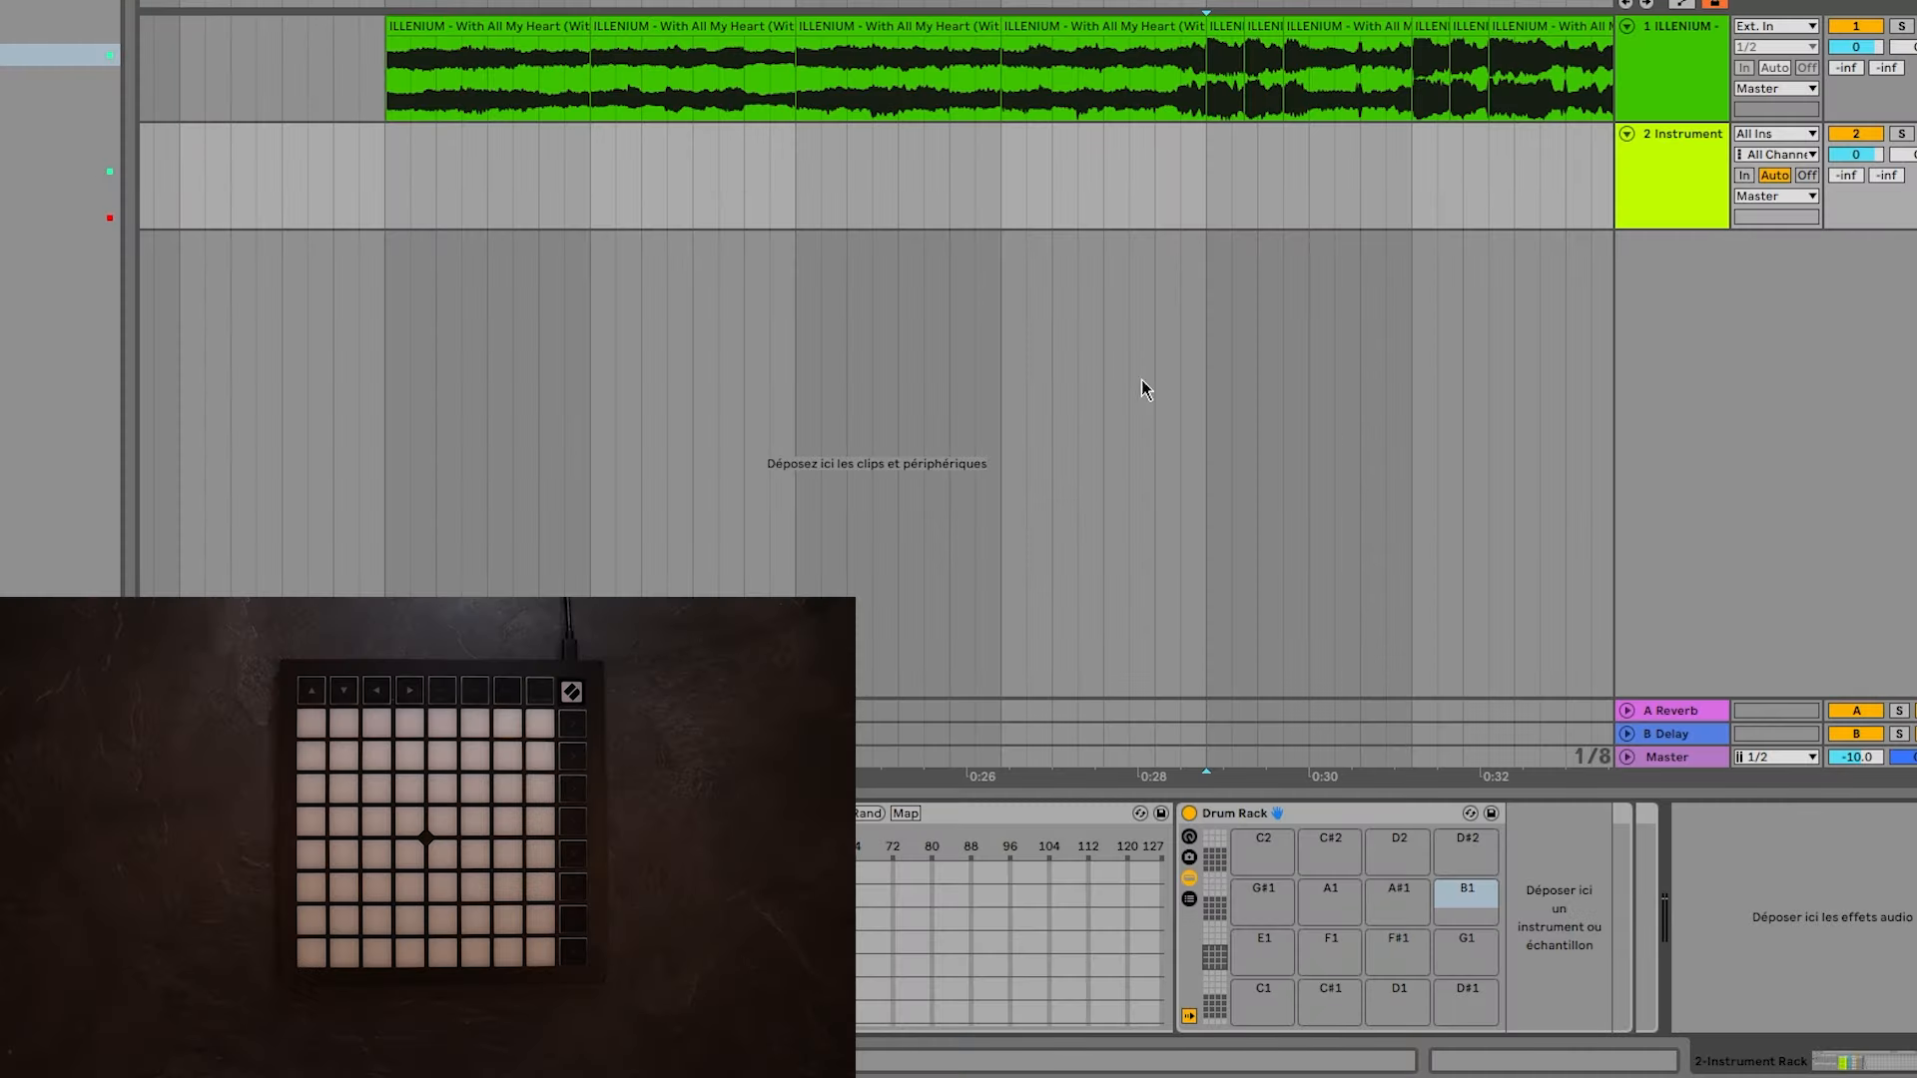
pyautogui.click(485, 25)
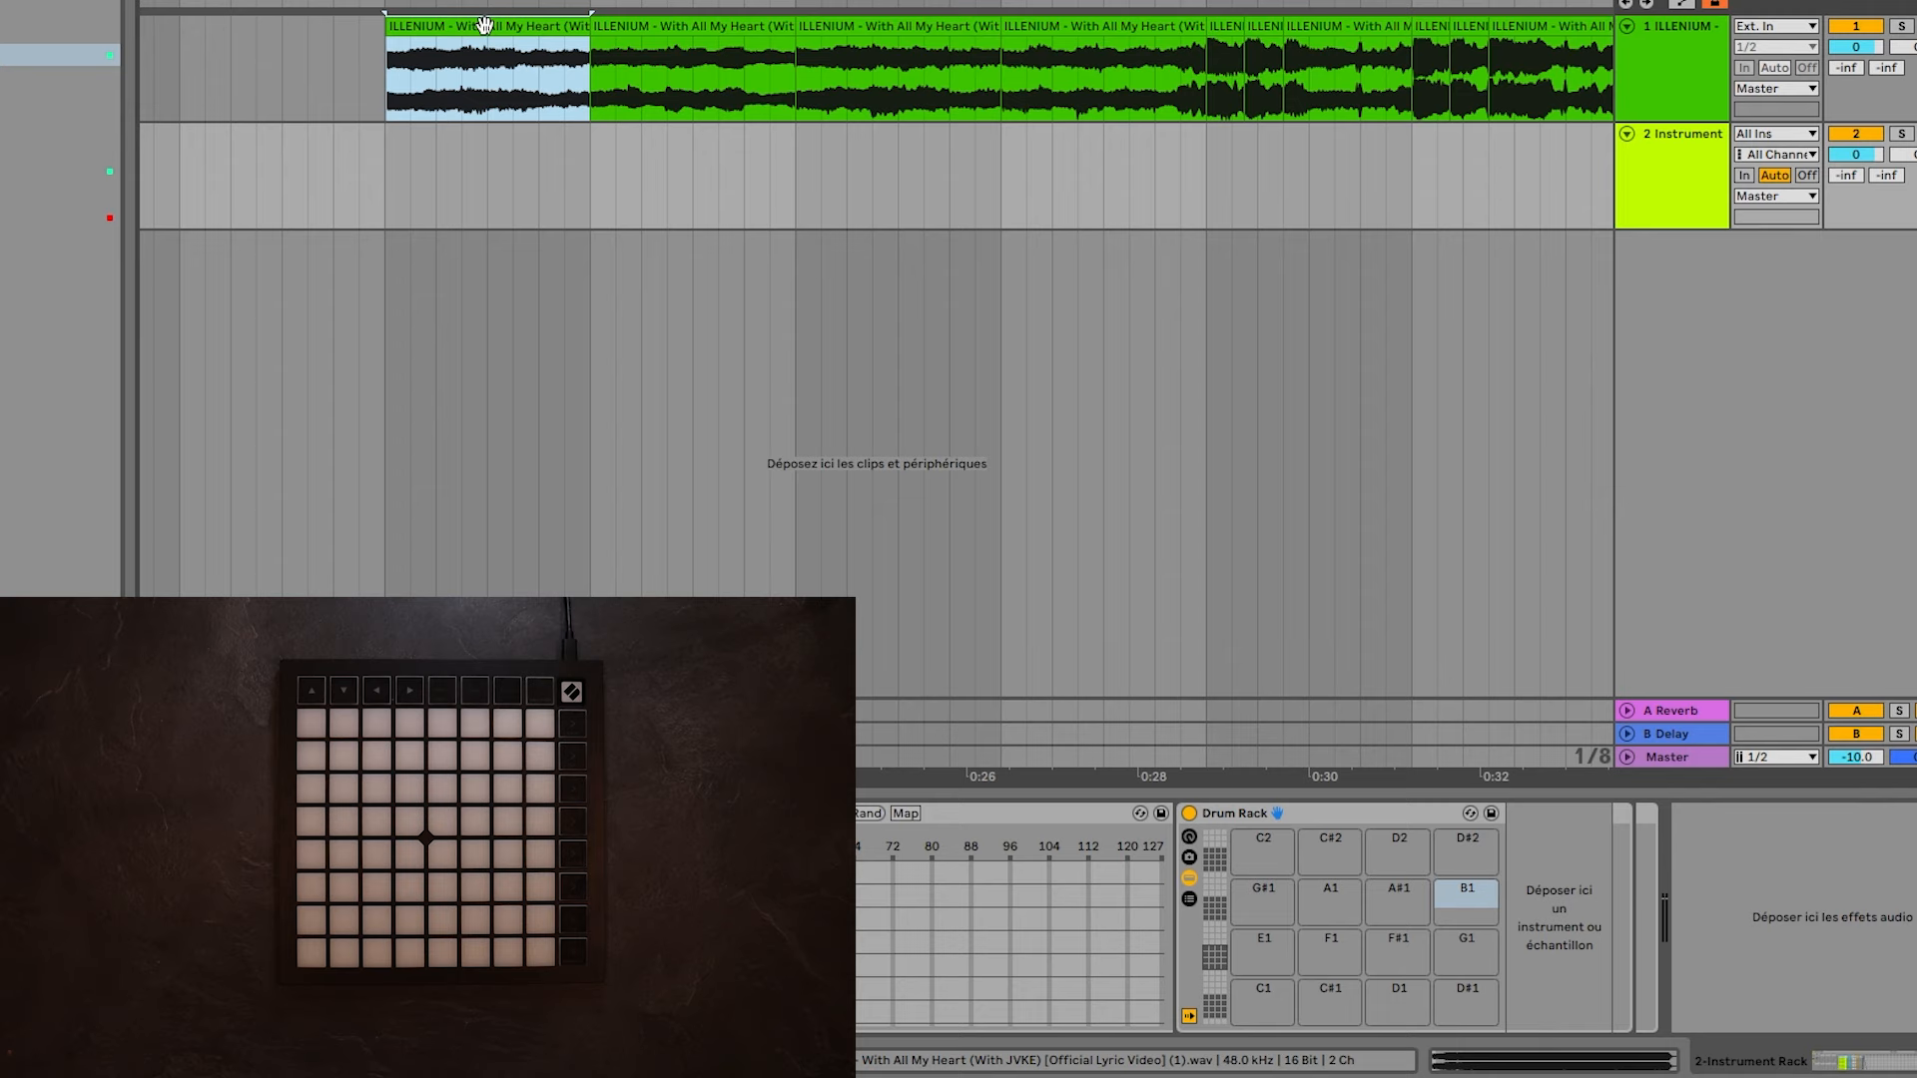
pyautogui.moveTo(484, 25); pyautogui.dragTo(1271, 993)
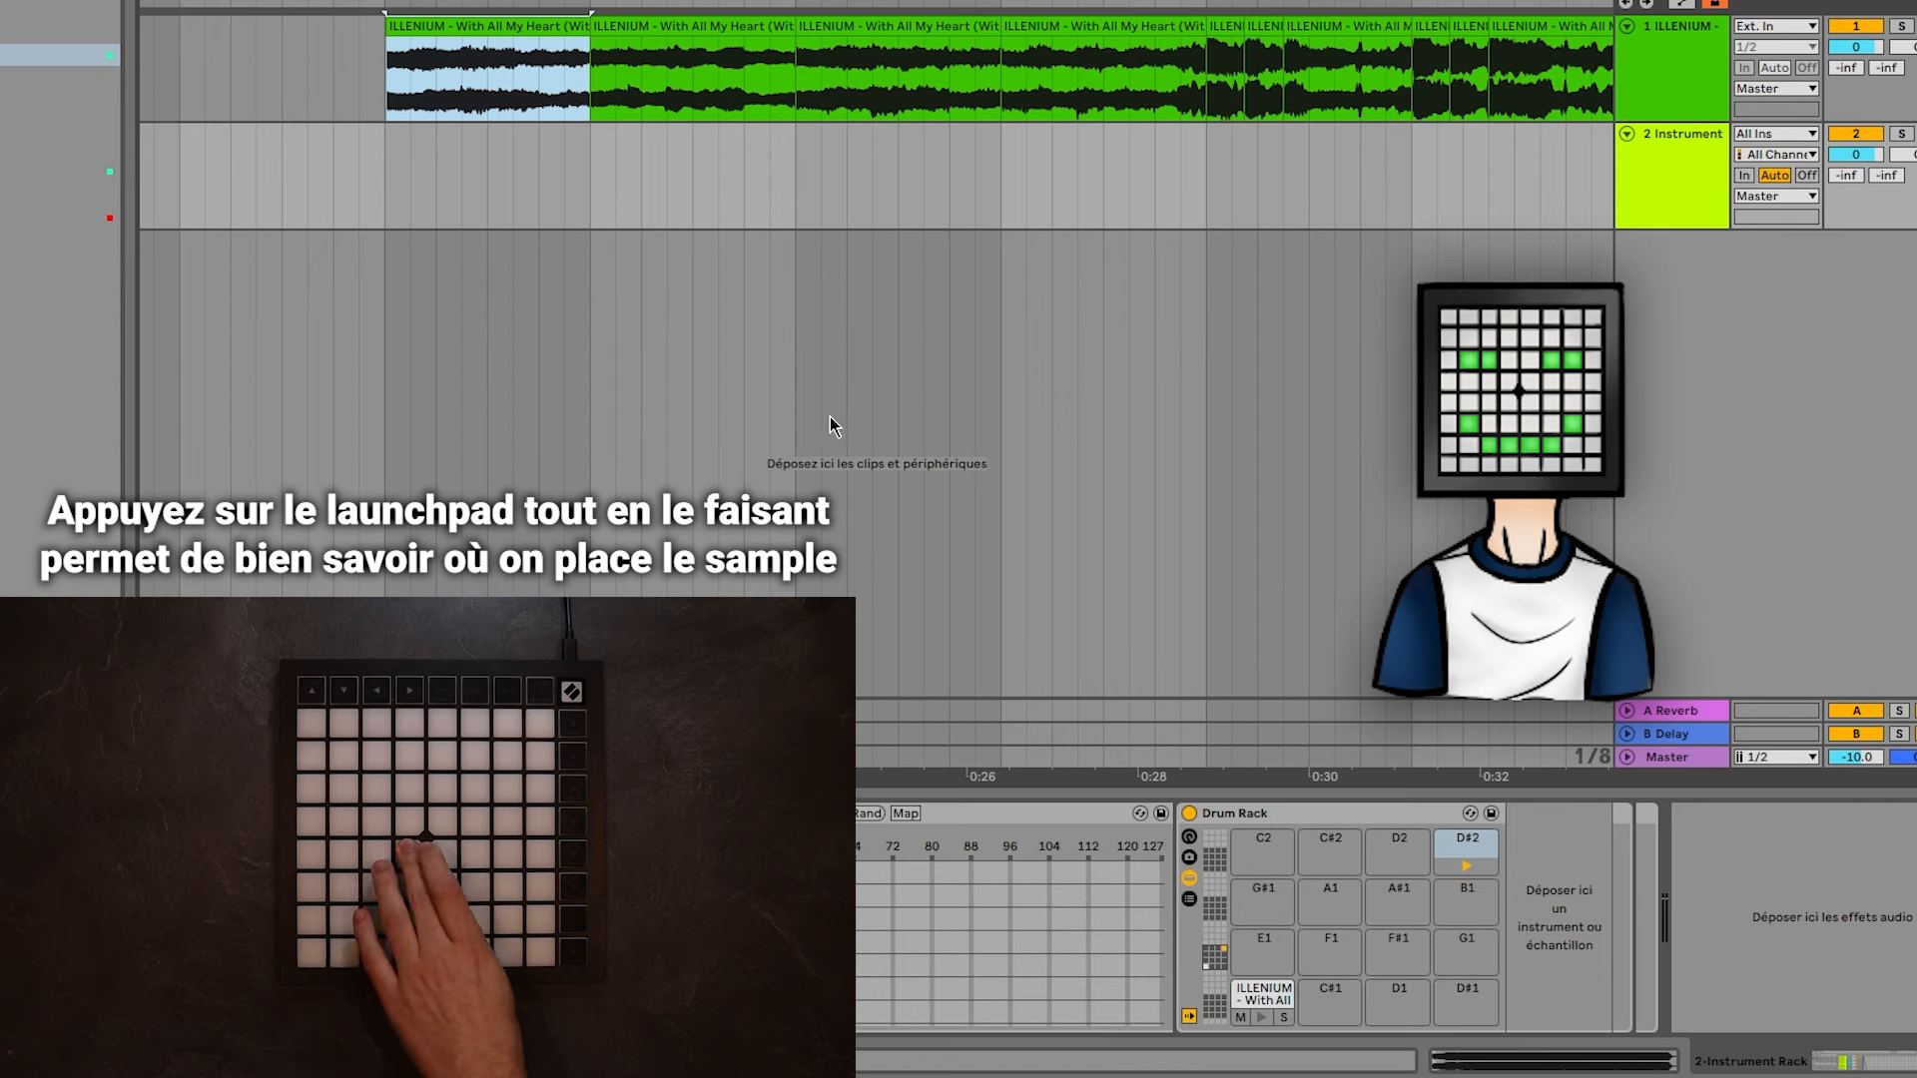
pyautogui.click(693, 75)
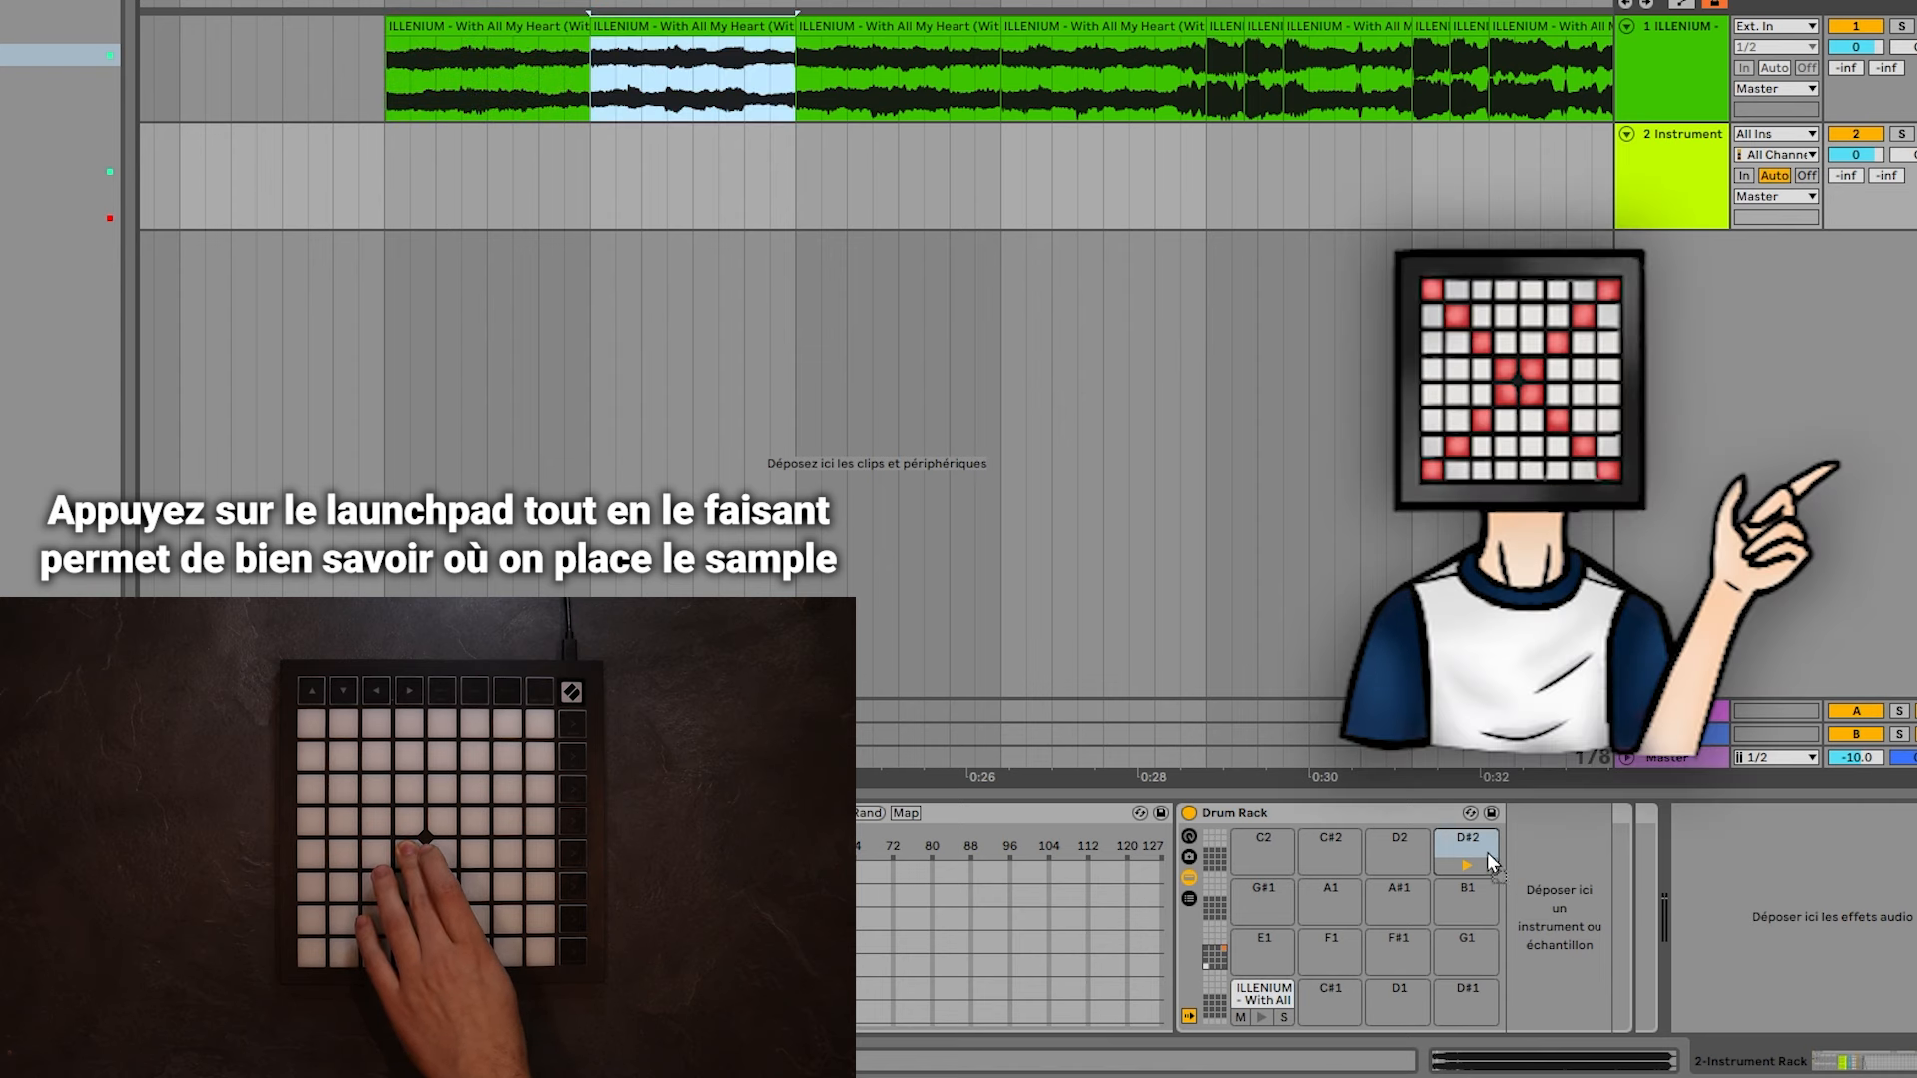
pyautogui.moveTo(1487, 853); pyautogui.dragTo(1487, 855)
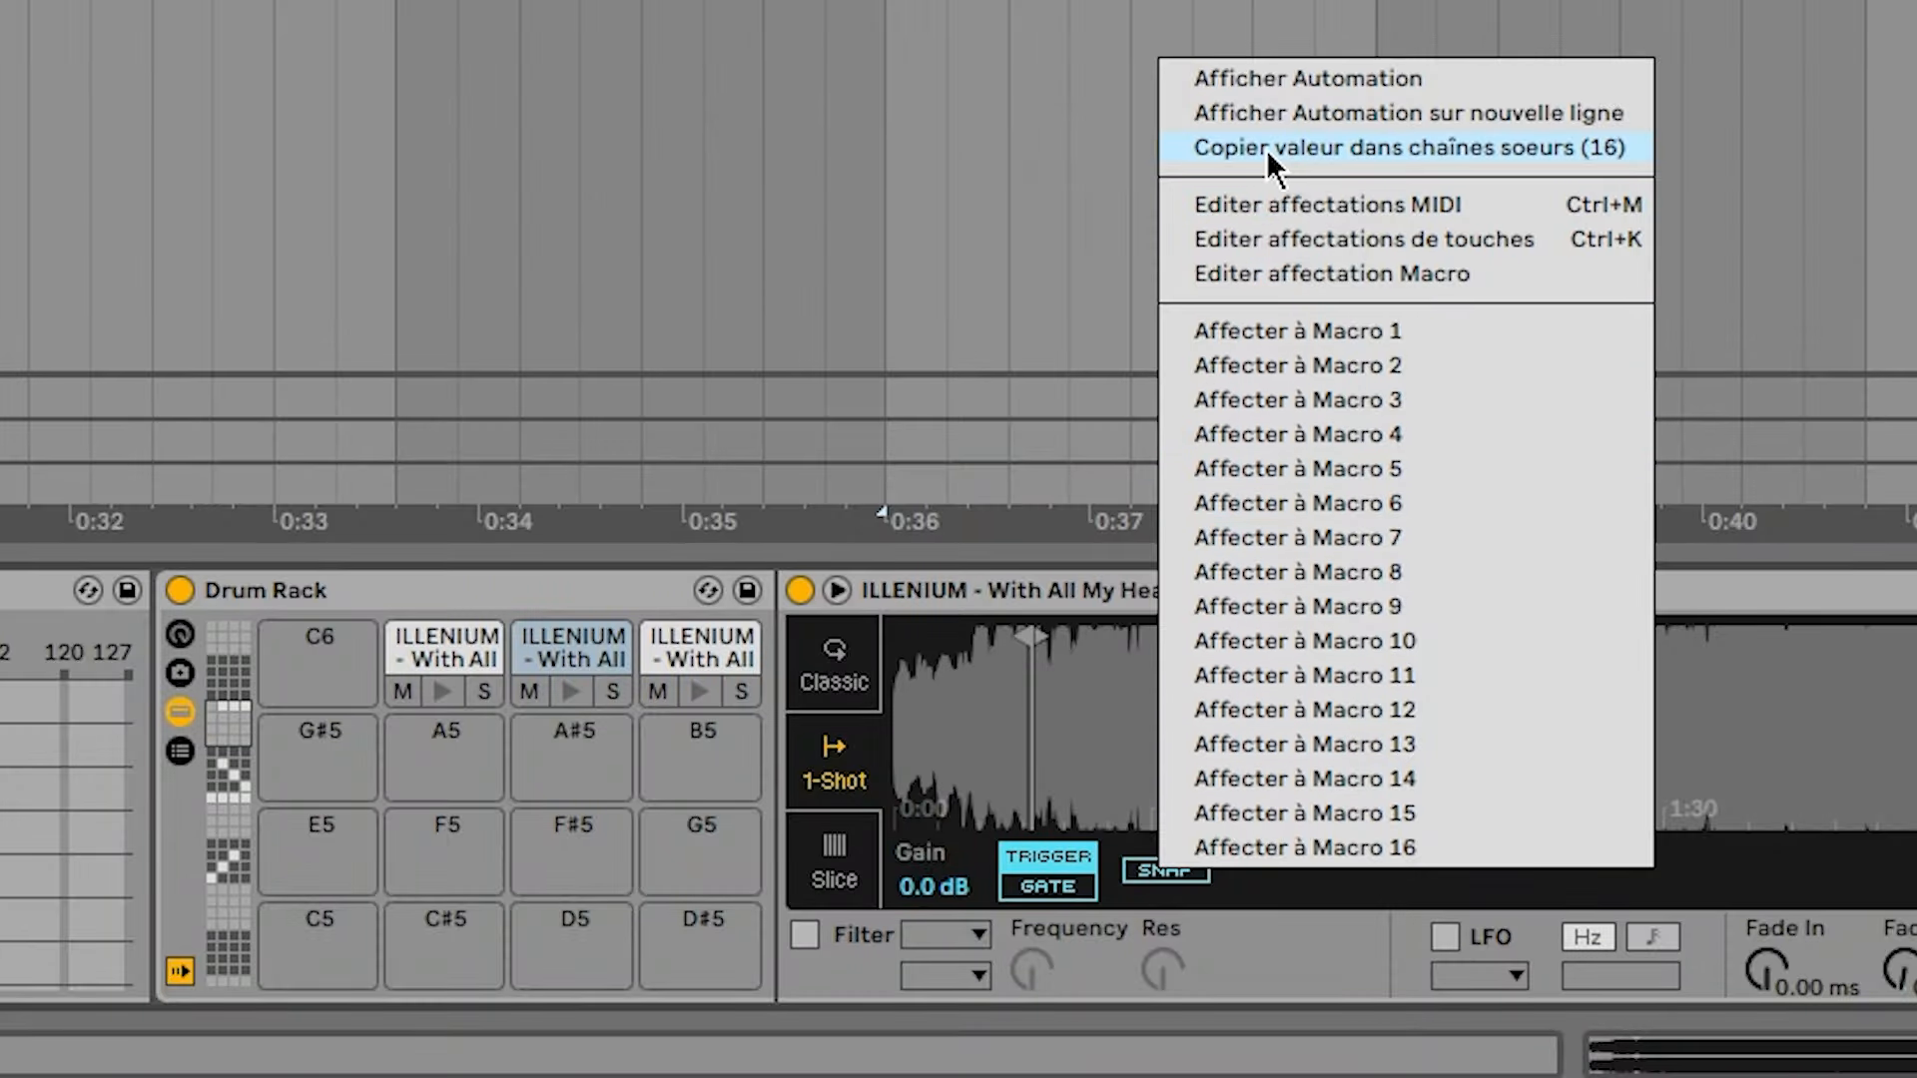
# Copy the selected sample's Snap setting to all 16 sibling chains.
pyautogui.click(1266, 148)
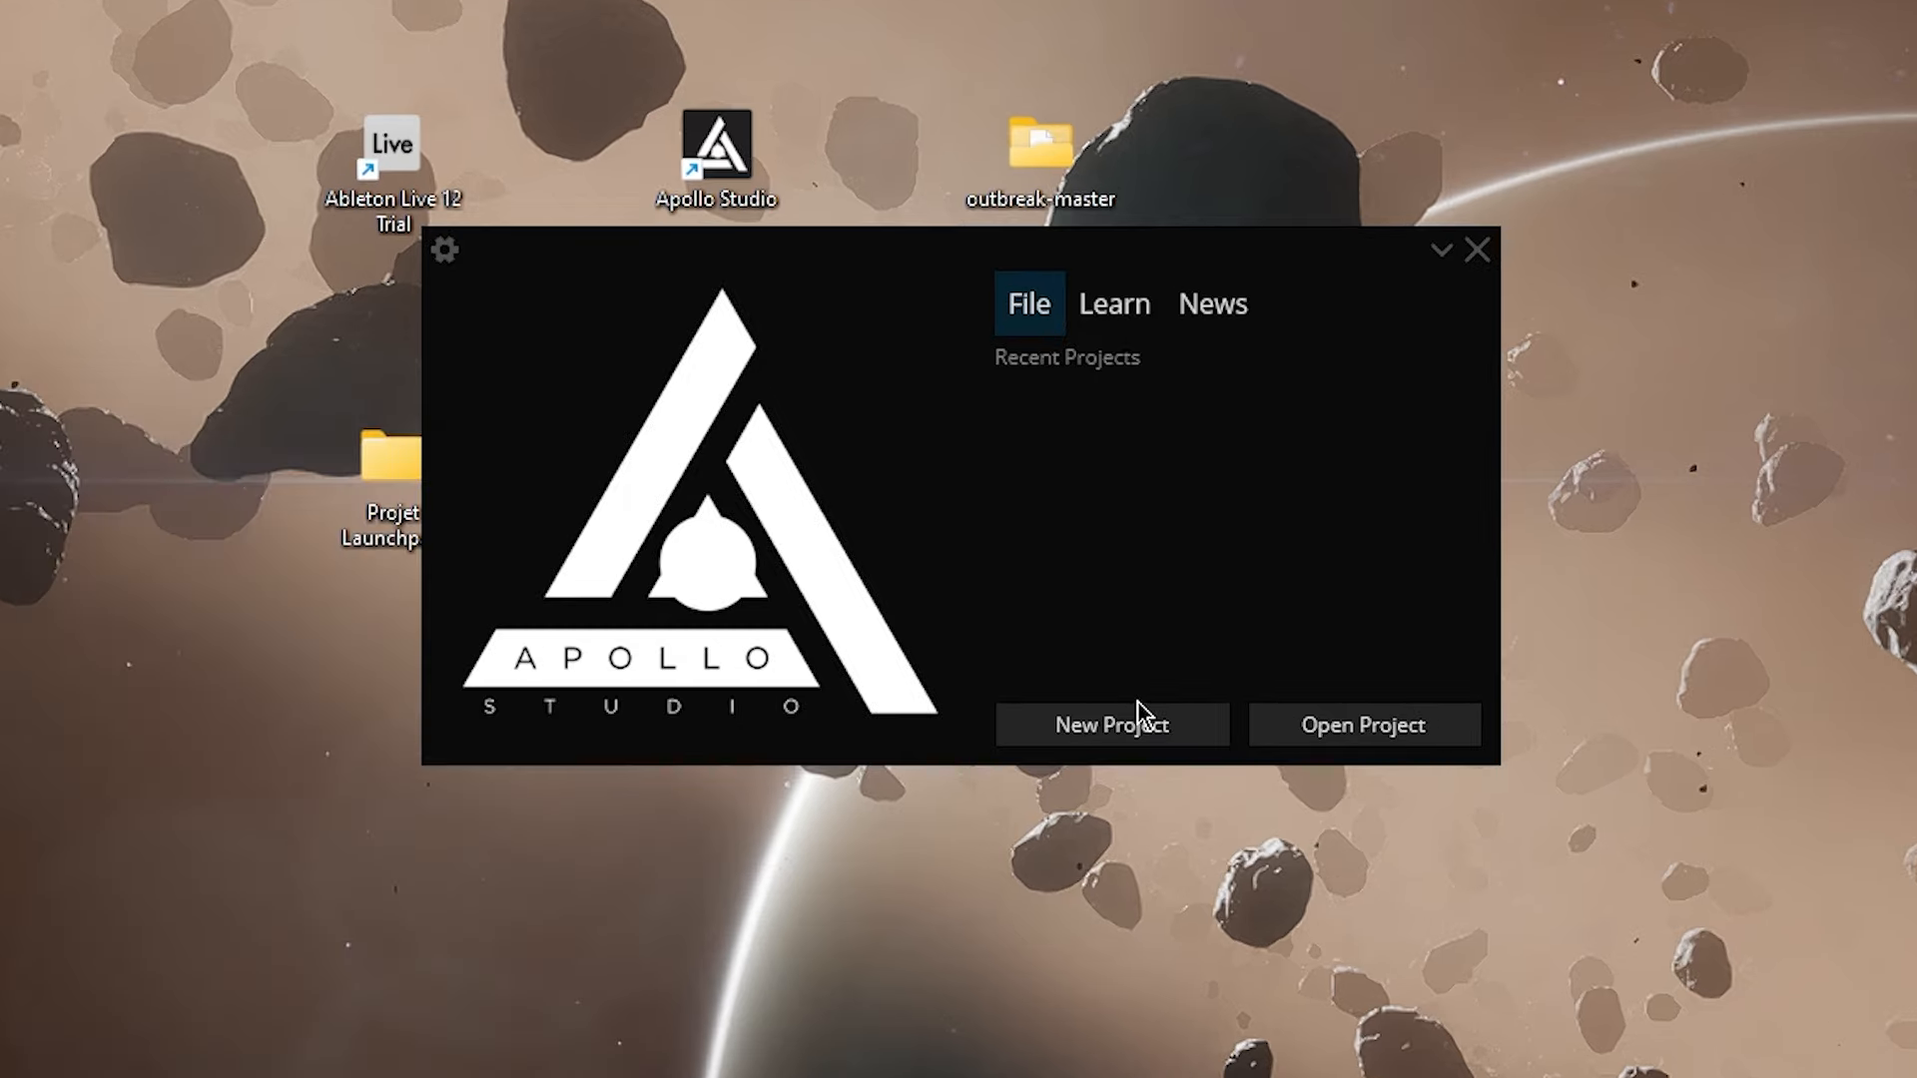
# Create a new Apollo Studio project containing only Track 1, with its output set to MIDIIN2 (2- LPX MIDI).
pyautogui.click(1113, 696)
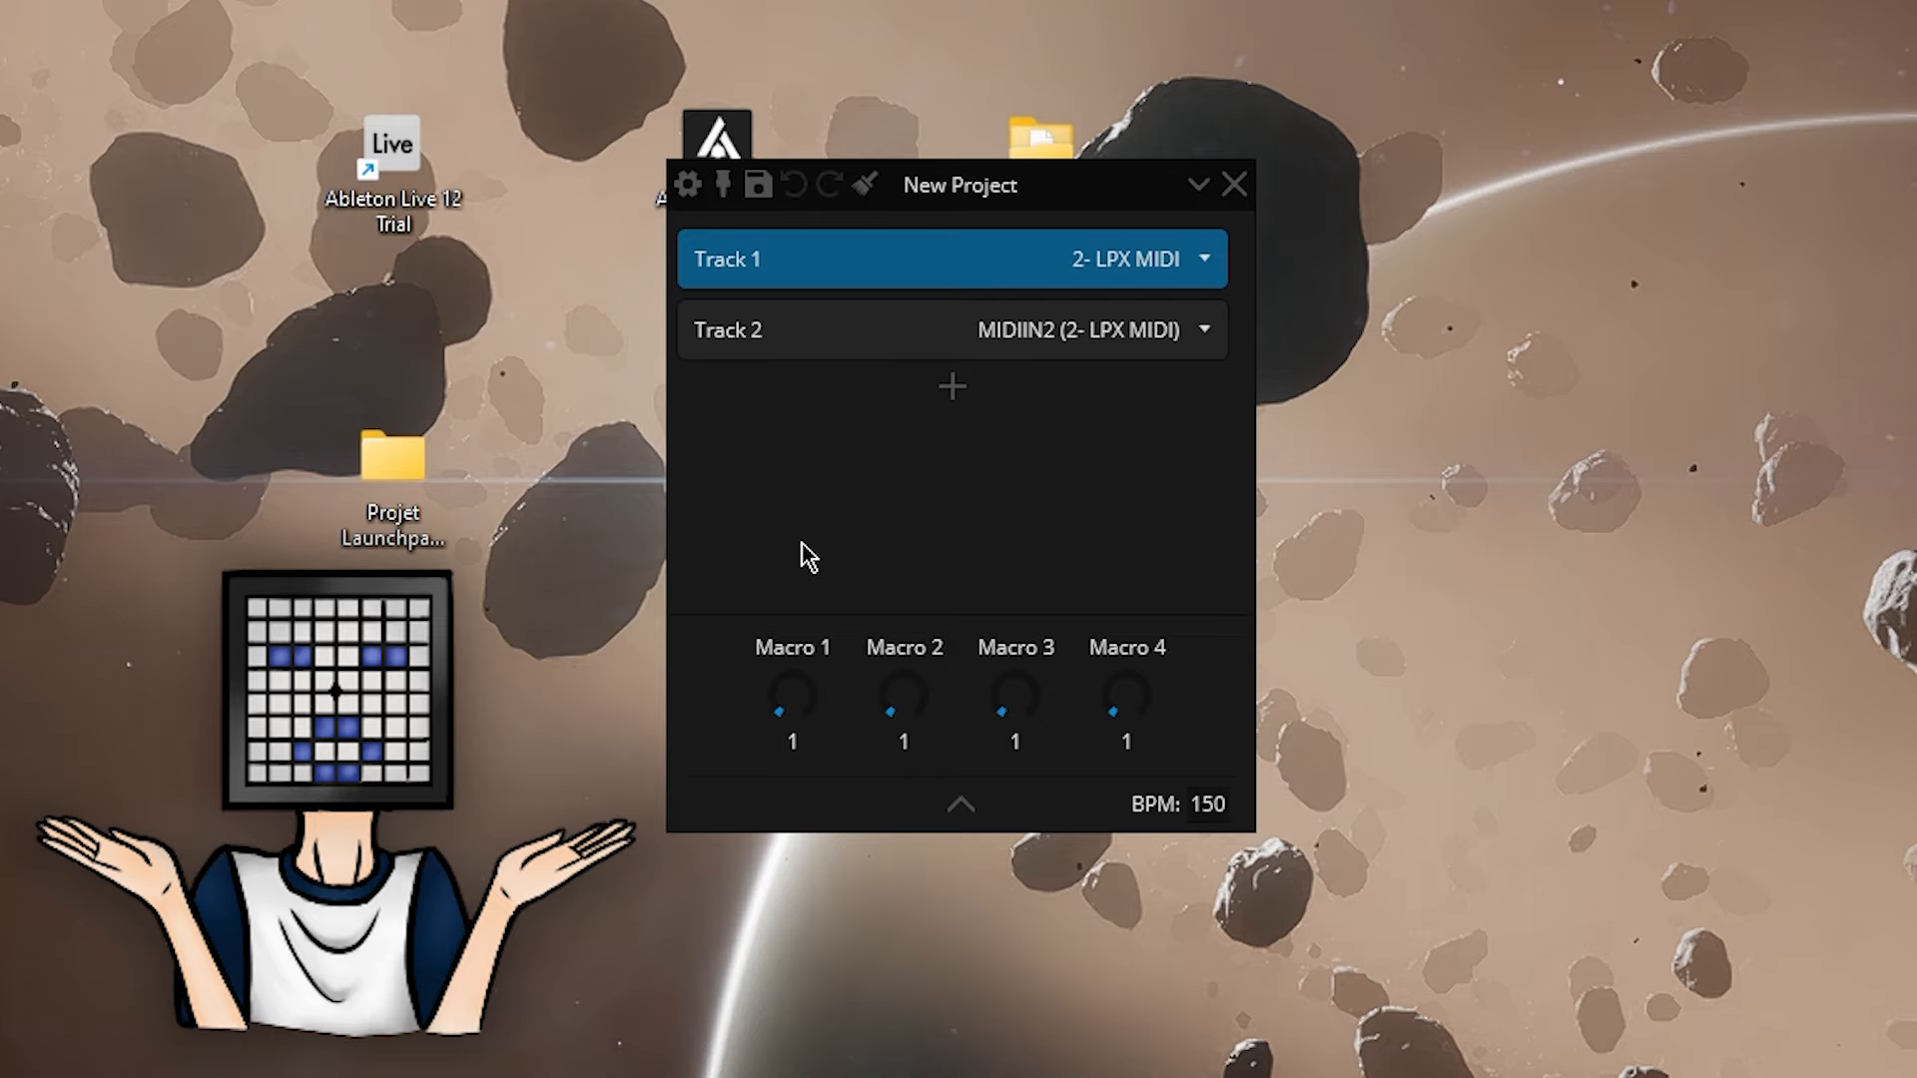
pyautogui.click(791, 351)
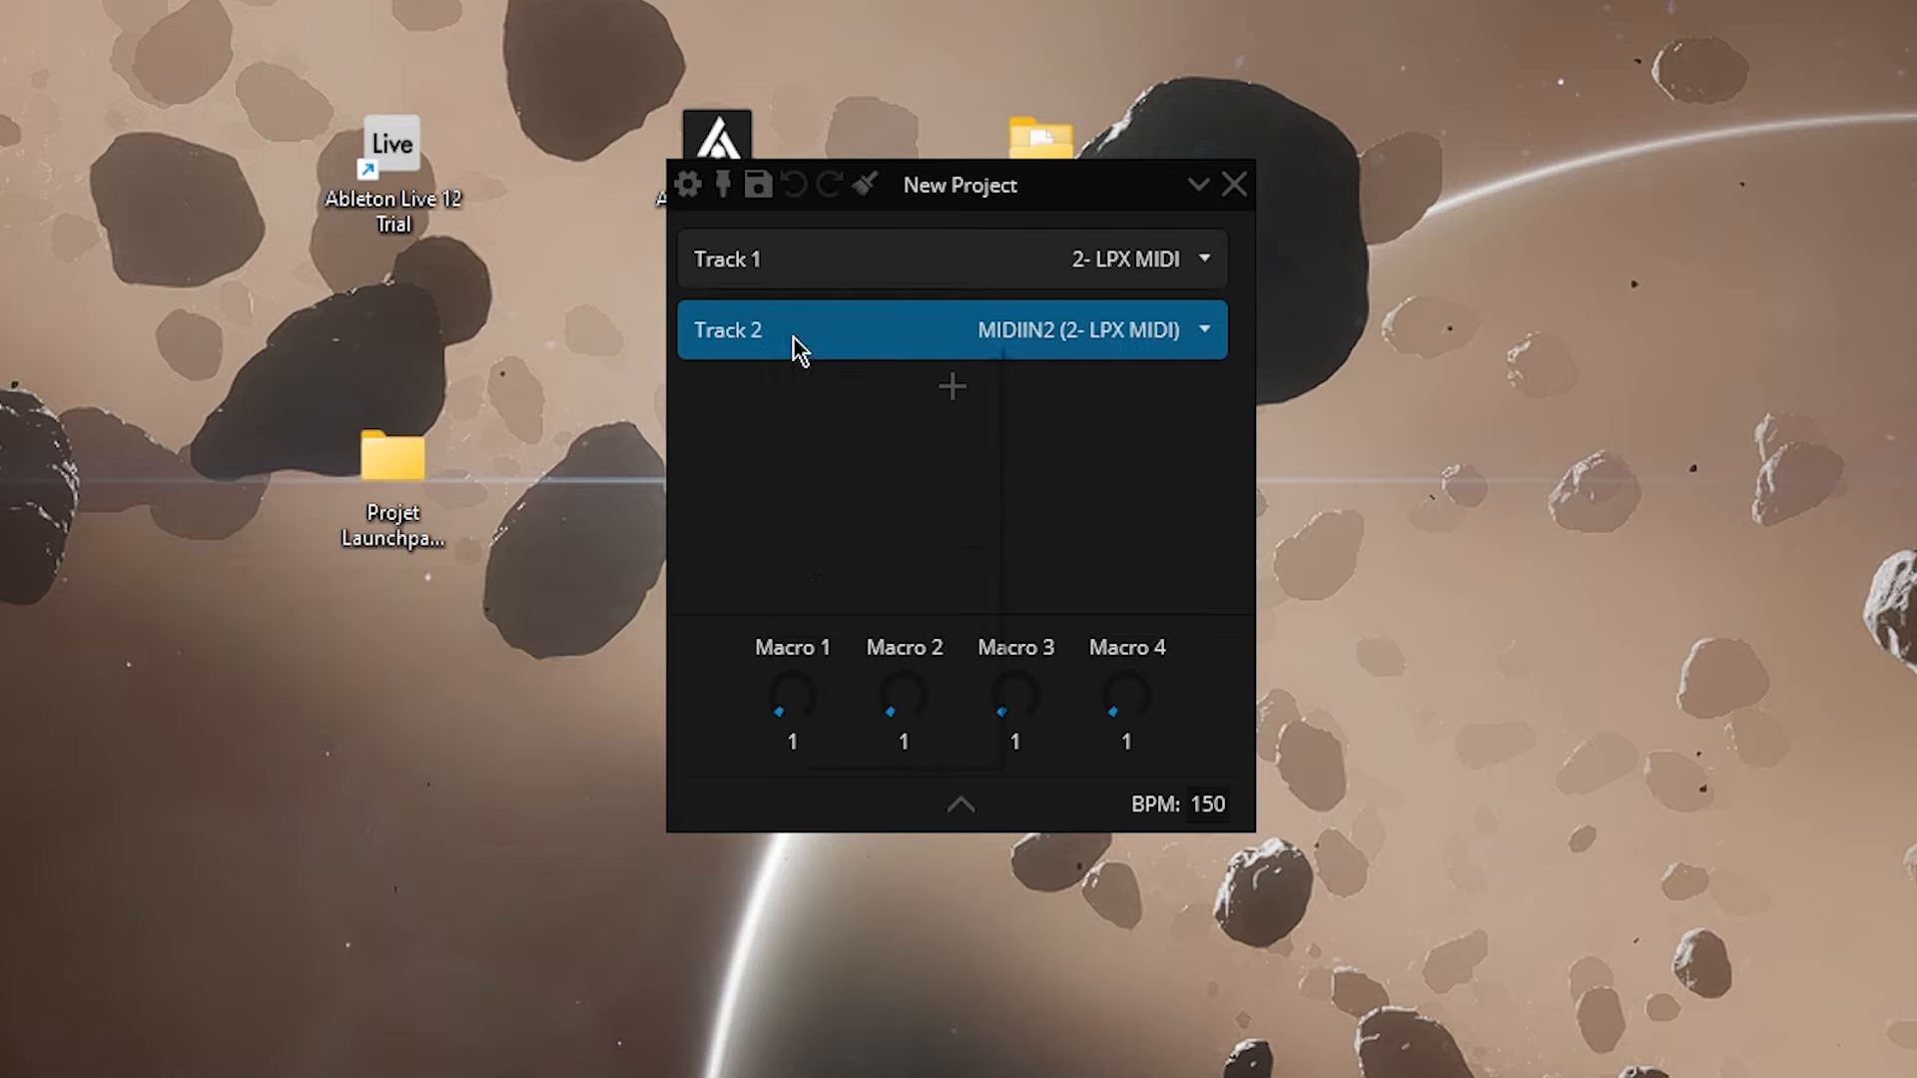
pyautogui.rightClick(796, 345)
pyautogui.click(834, 617)
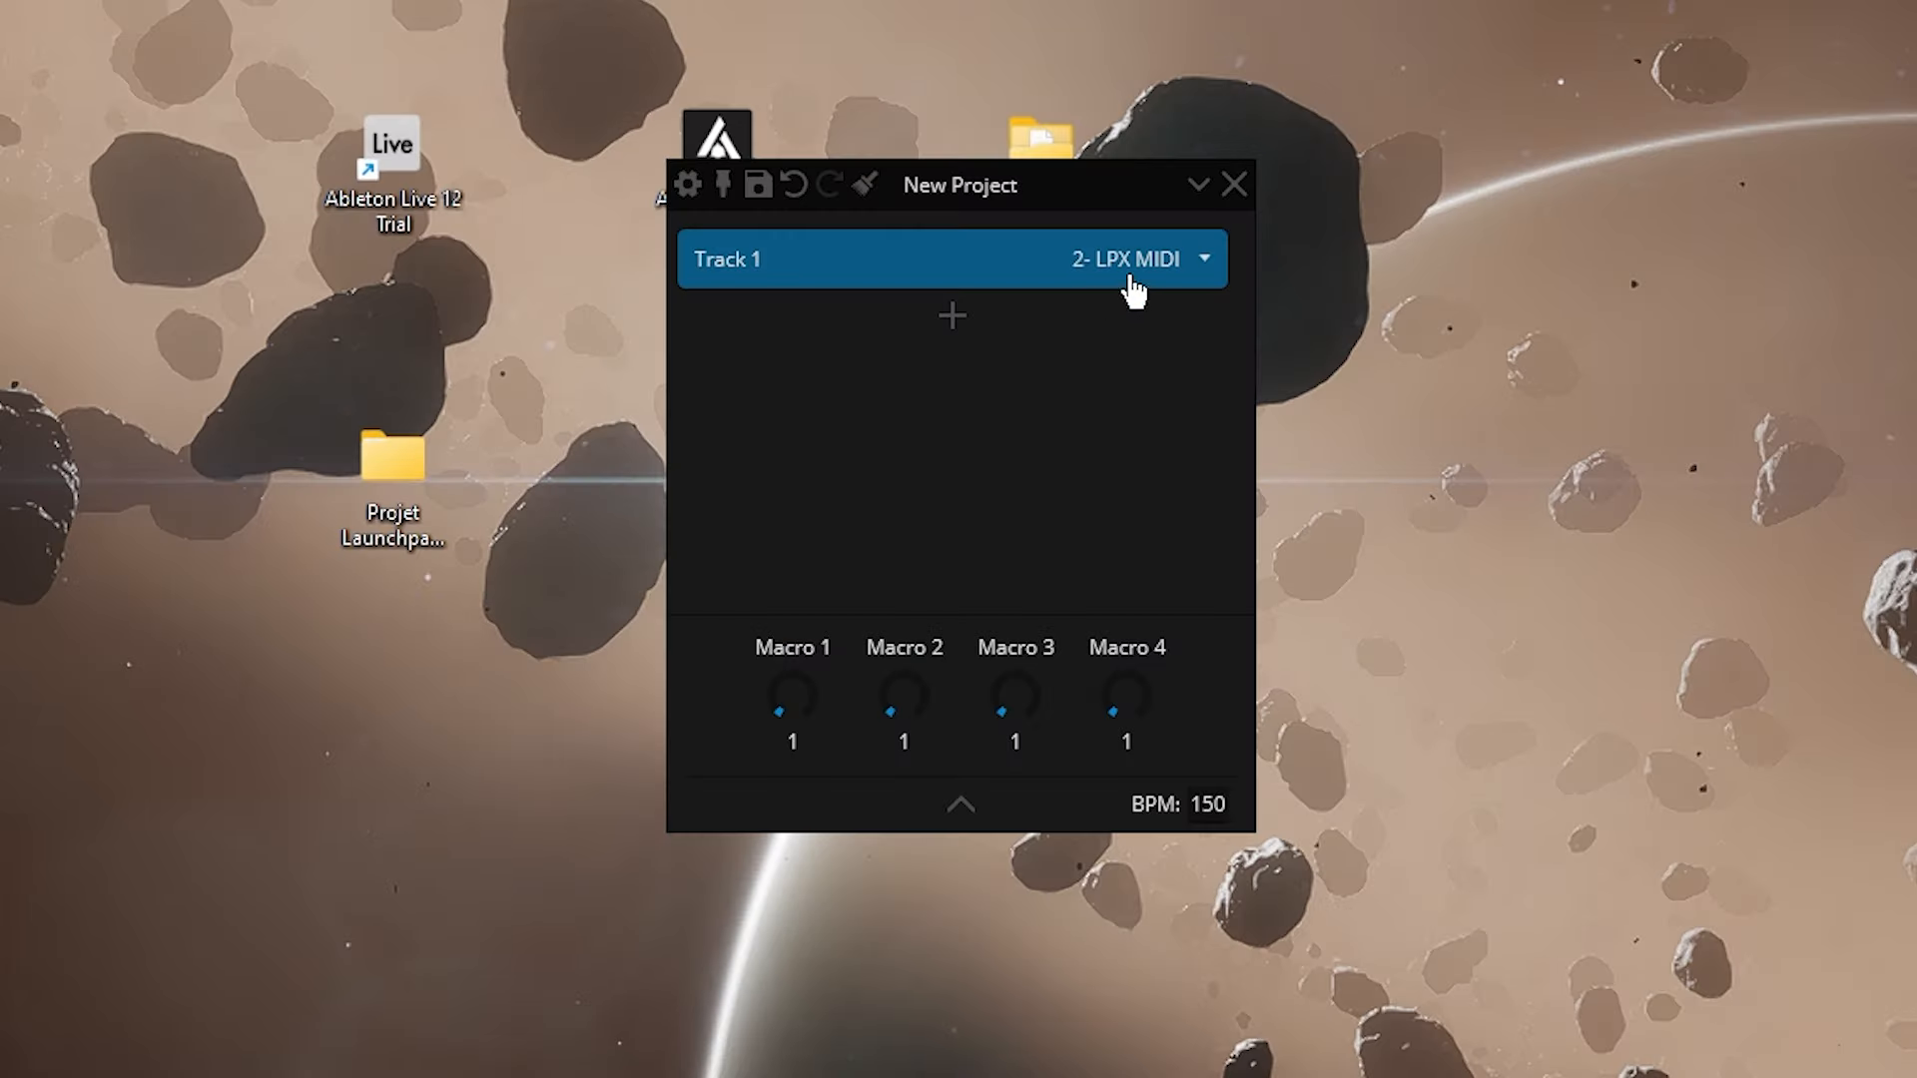
pyautogui.click(1138, 263)
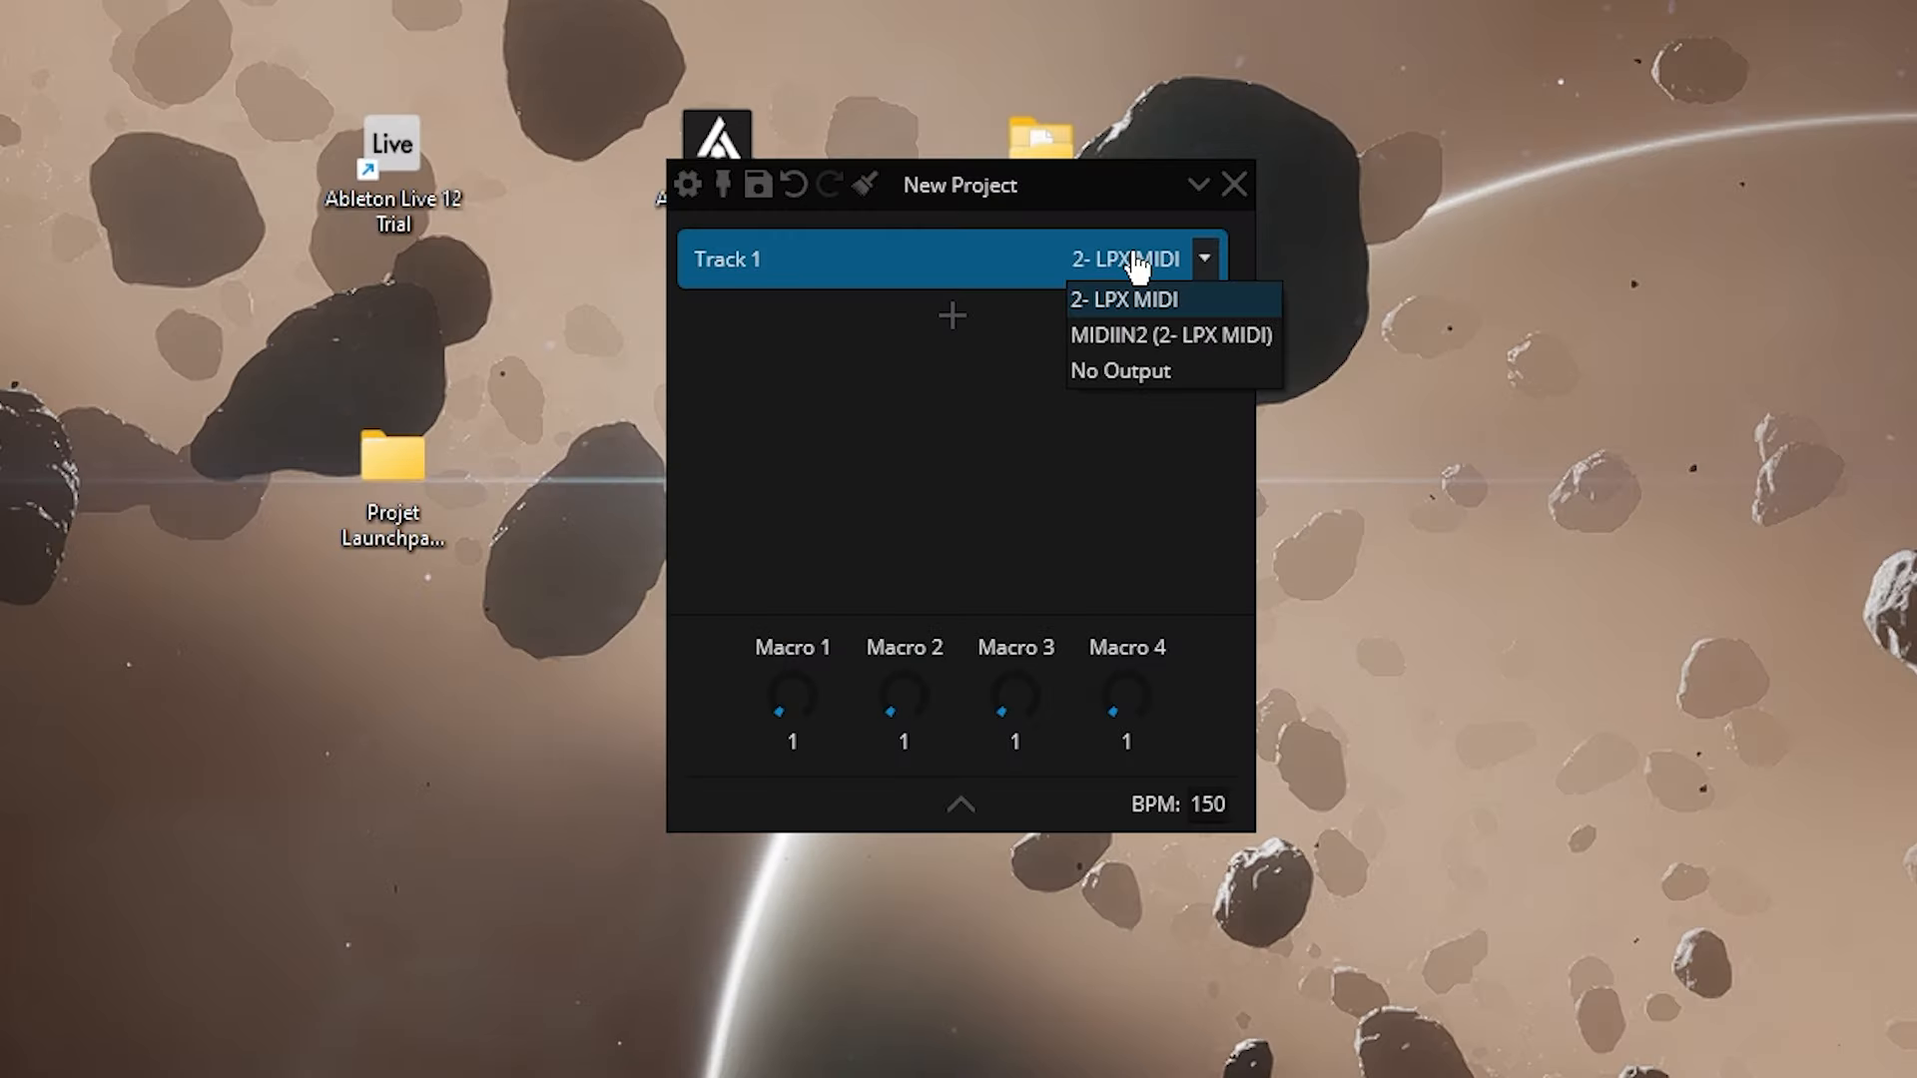
pyautogui.click(1123, 338)
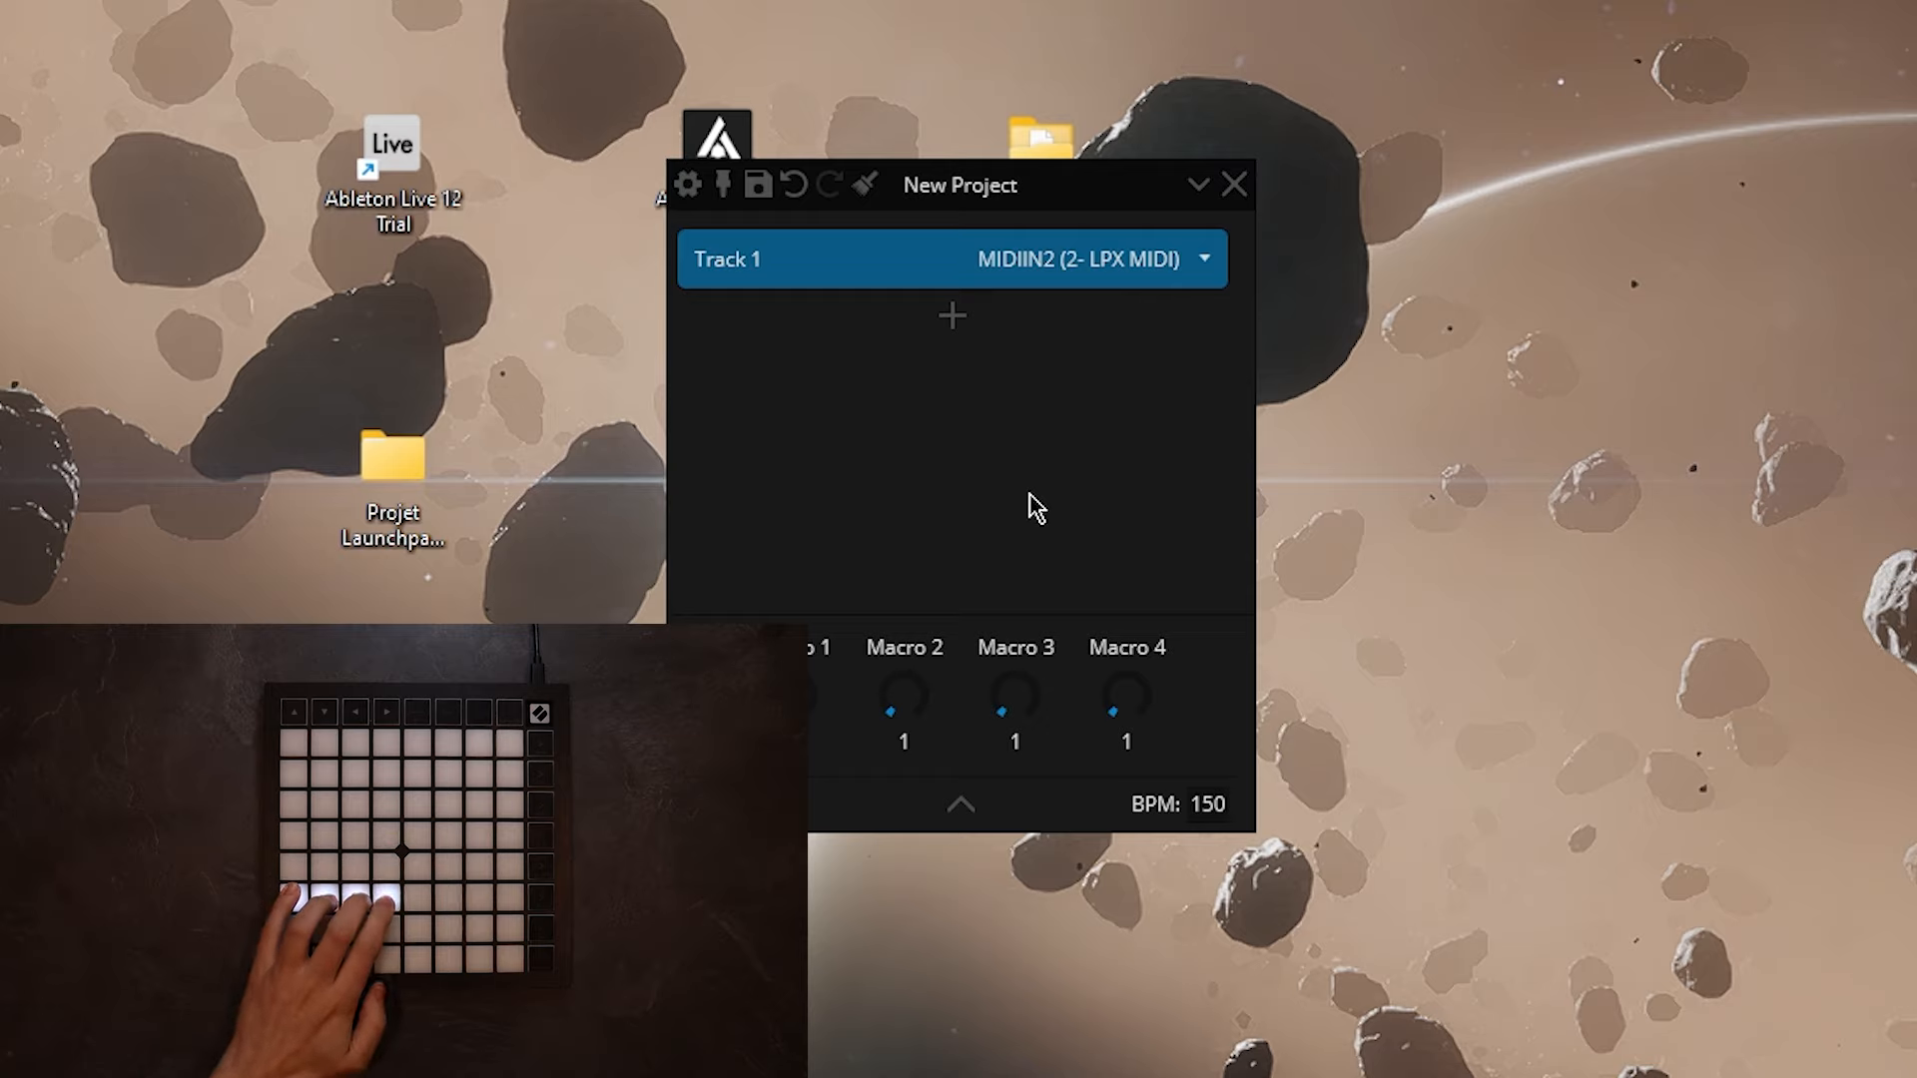
# Set the project tempo to 100 BPM and open Track 1 for editing.
pyautogui.click(1208, 803)
pyautogui.press('BackSpace')
pyautogui.press('BackSpace')
pyautogui.press('BackSpace')
pyautogui.write('100')
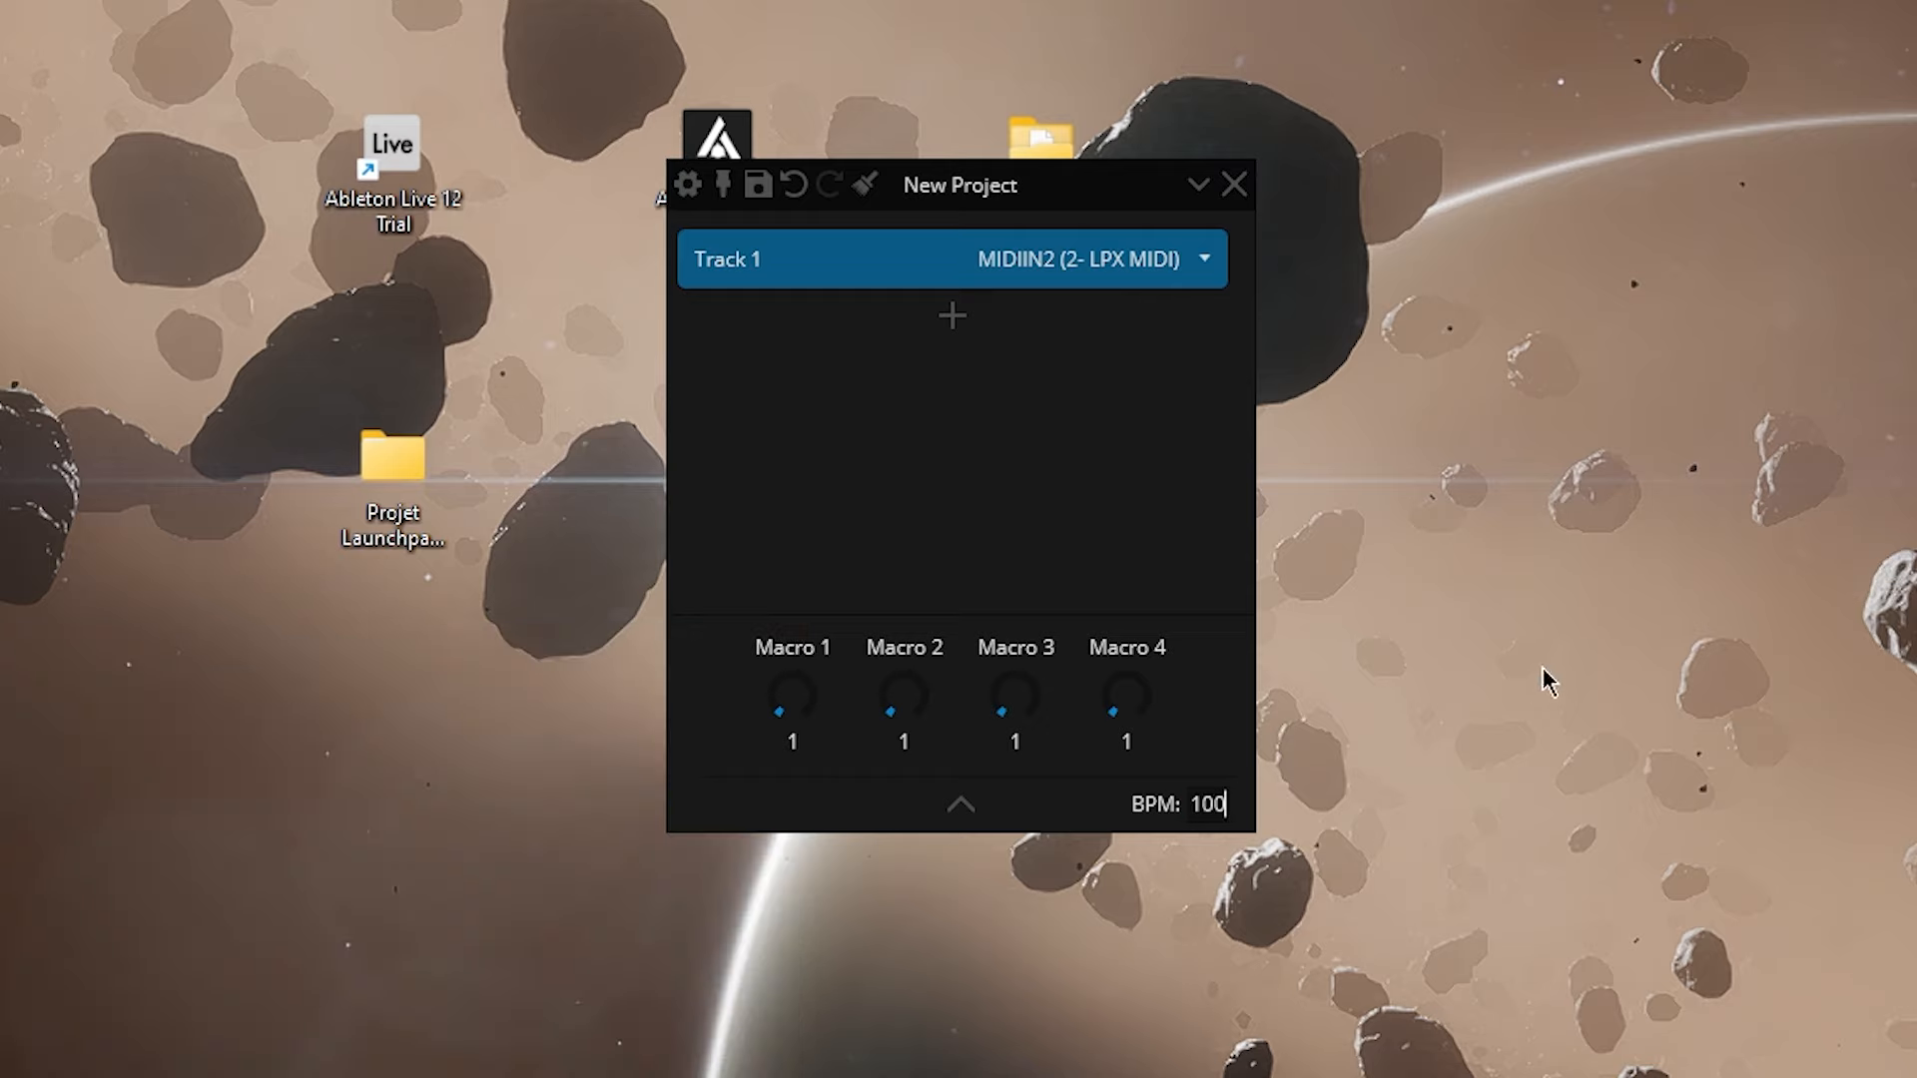
pyautogui.click(1564, 659)
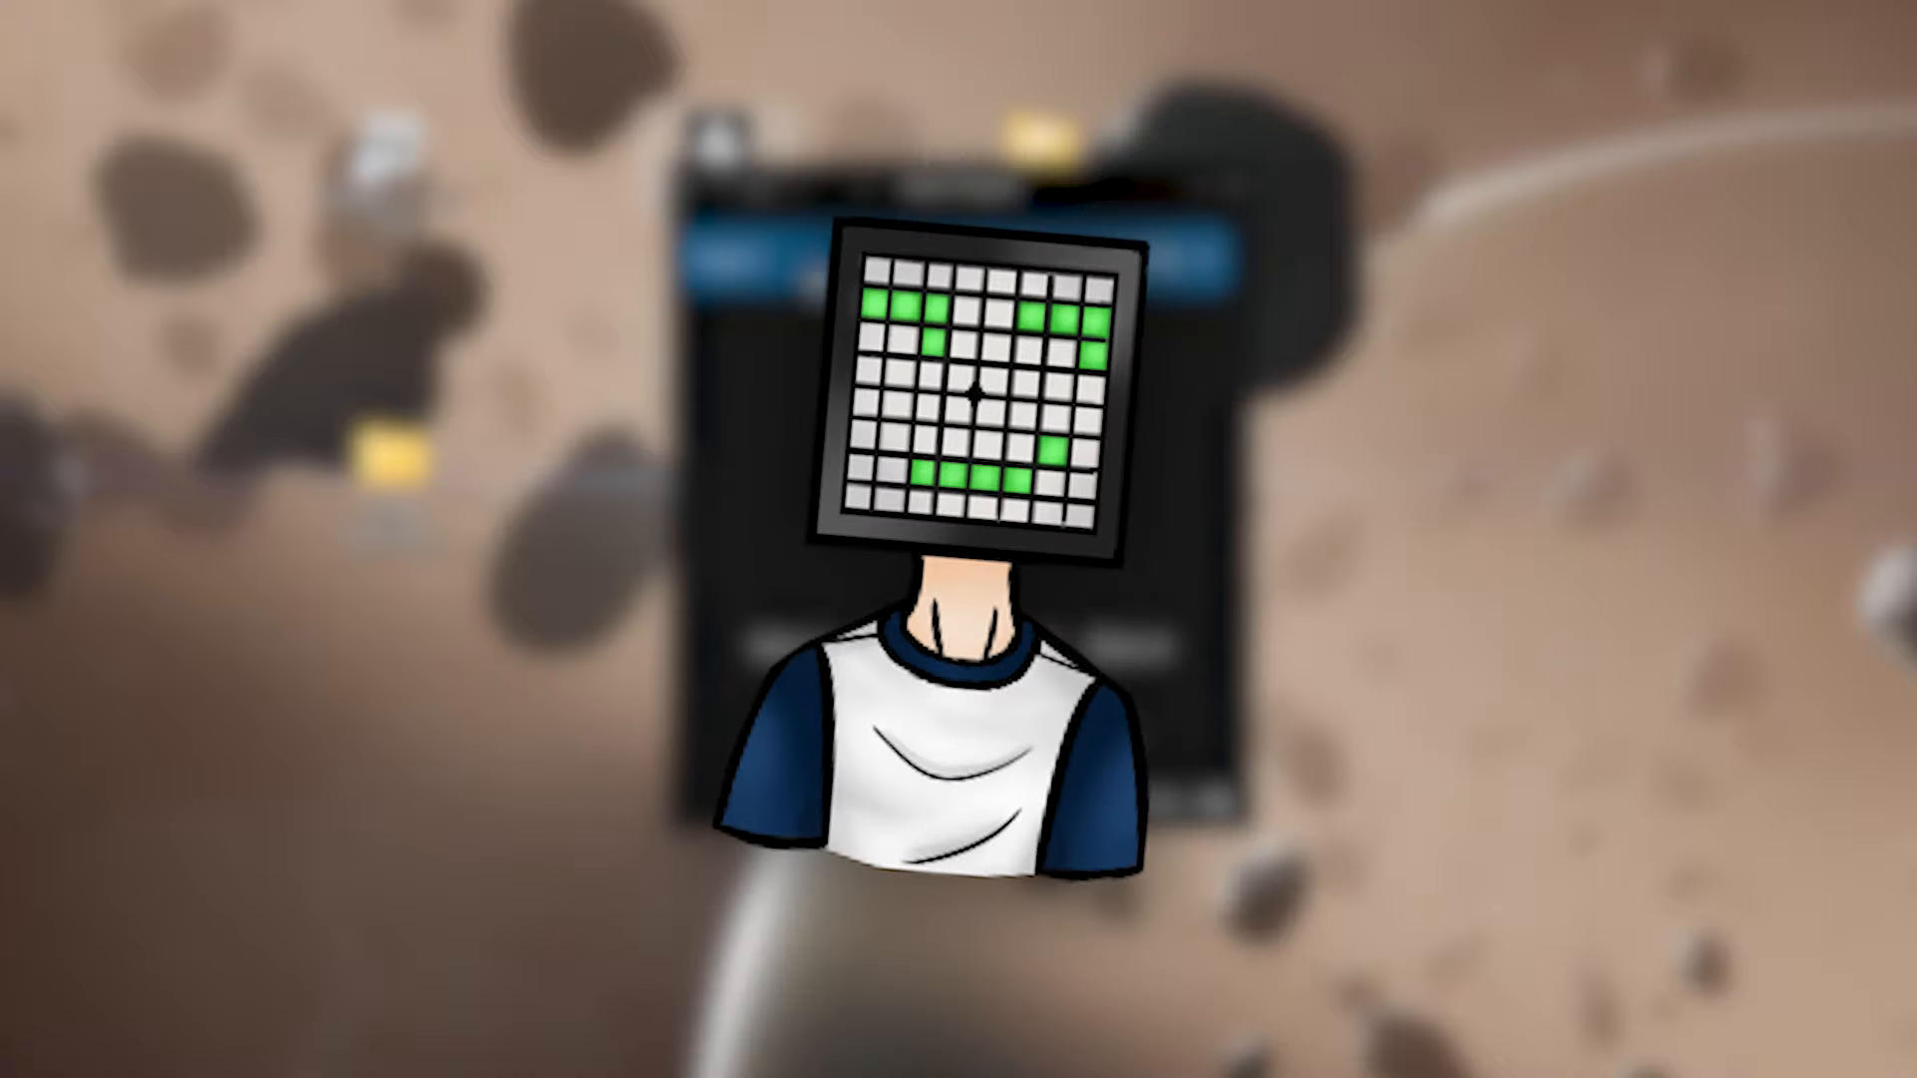
pyautogui.click(812, 264)
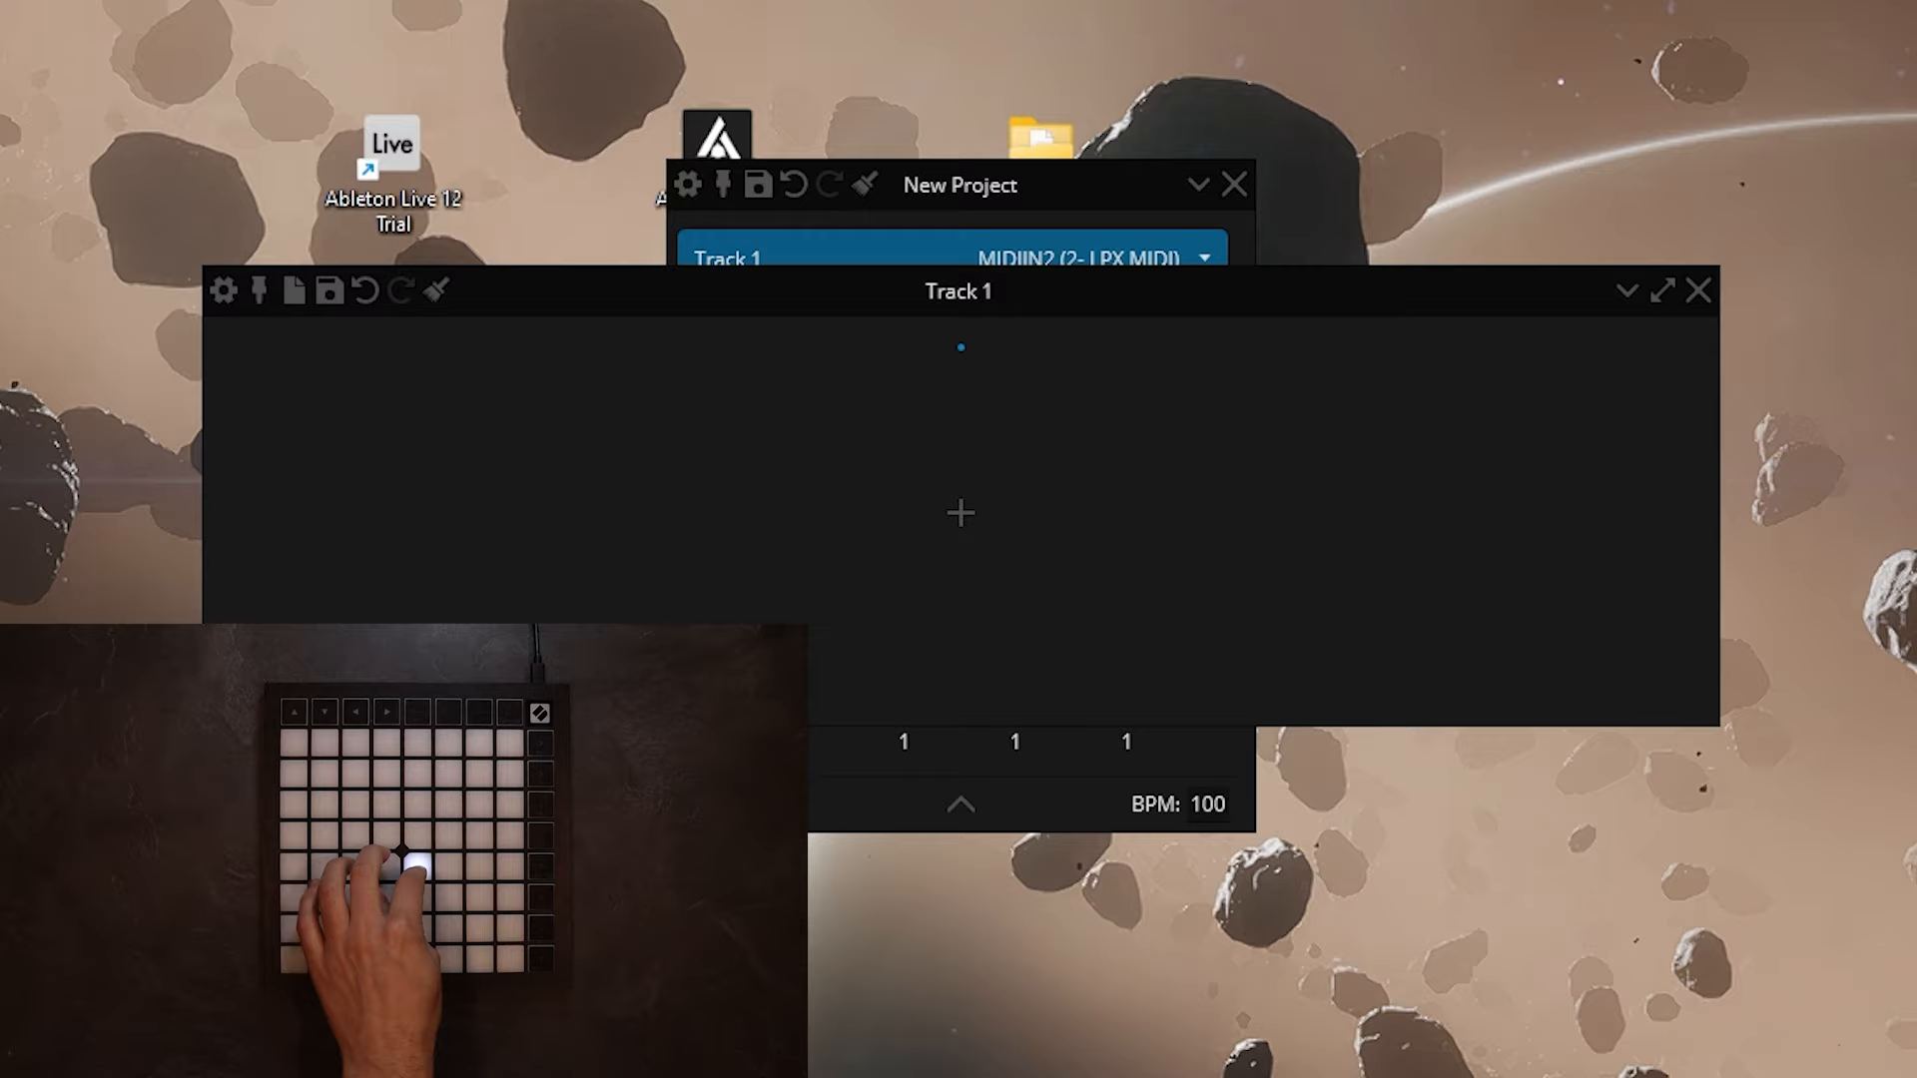
# Try a Paint device set to light purple 341A3F on Track 1, and delete it again.
pyautogui.rightClick(961, 513)
pyautogui.moveTo(1078, 741)
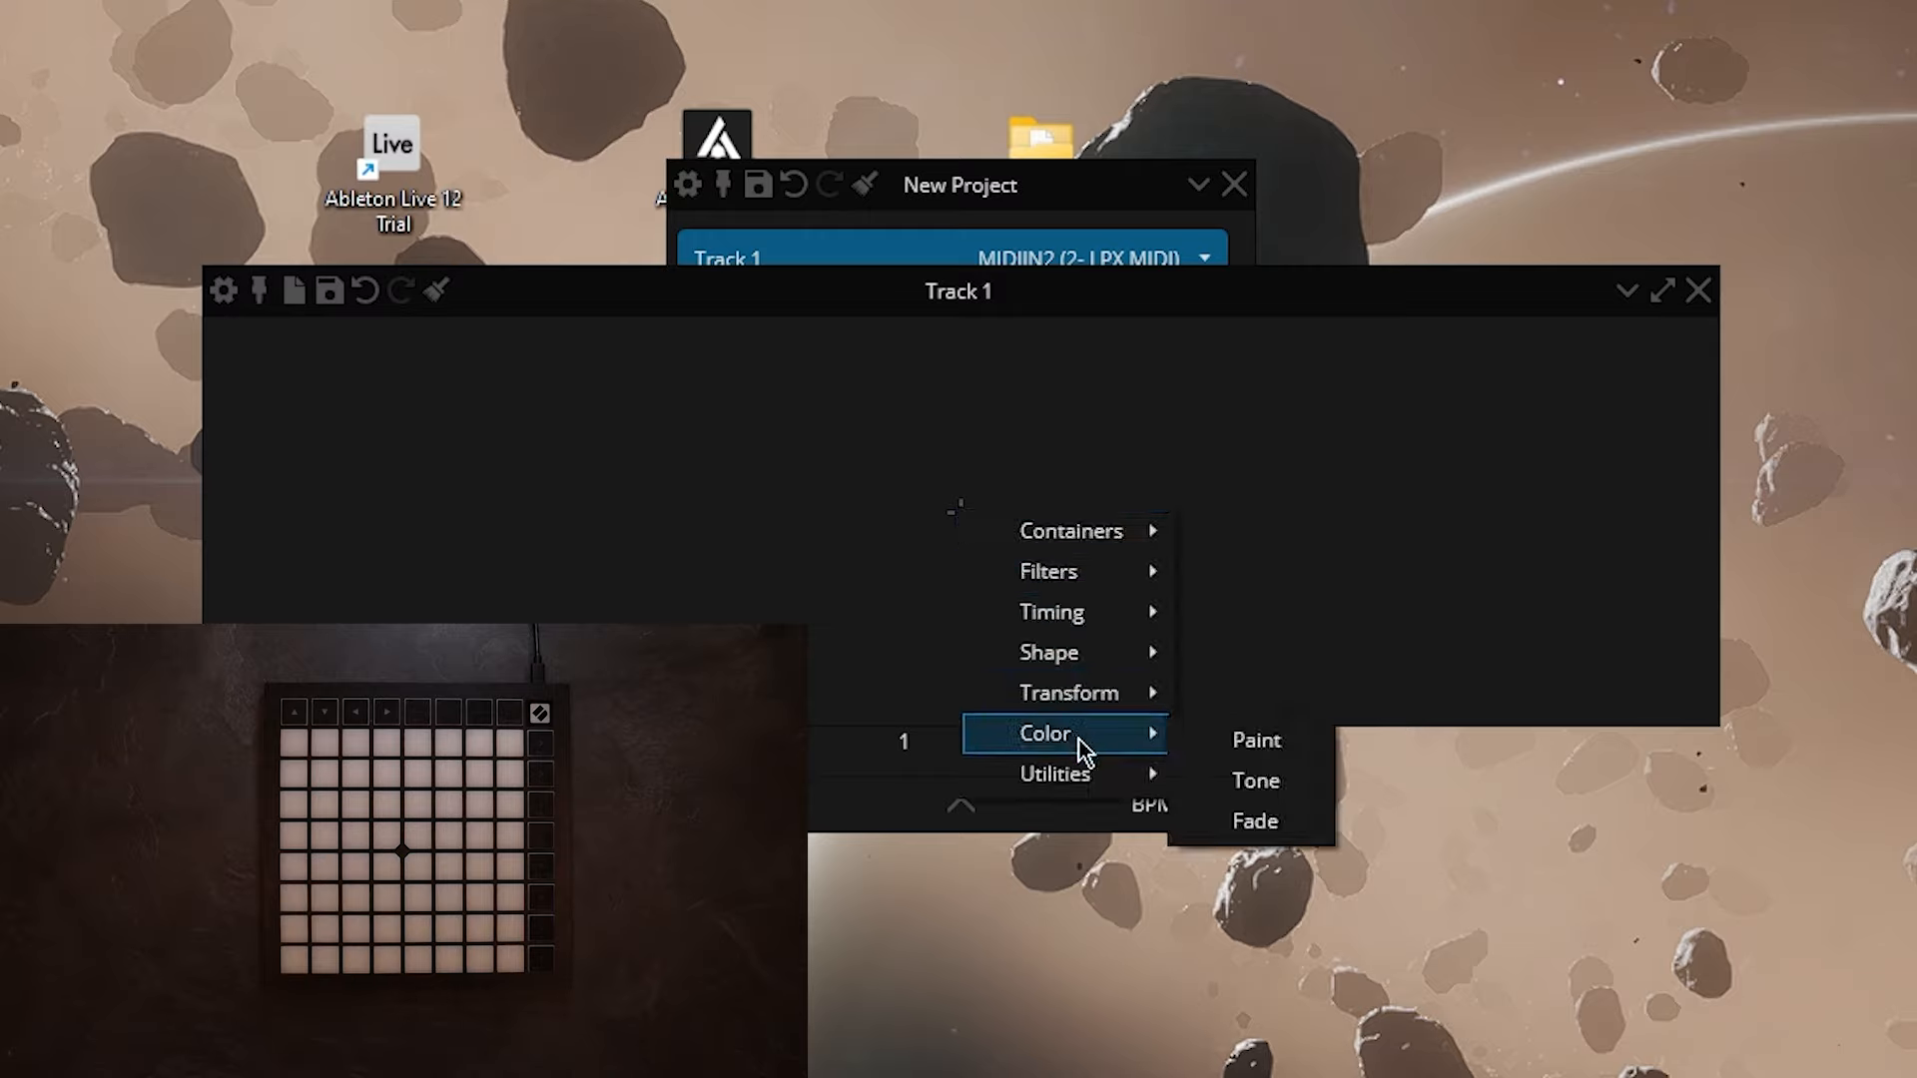
pyautogui.click(1243, 744)
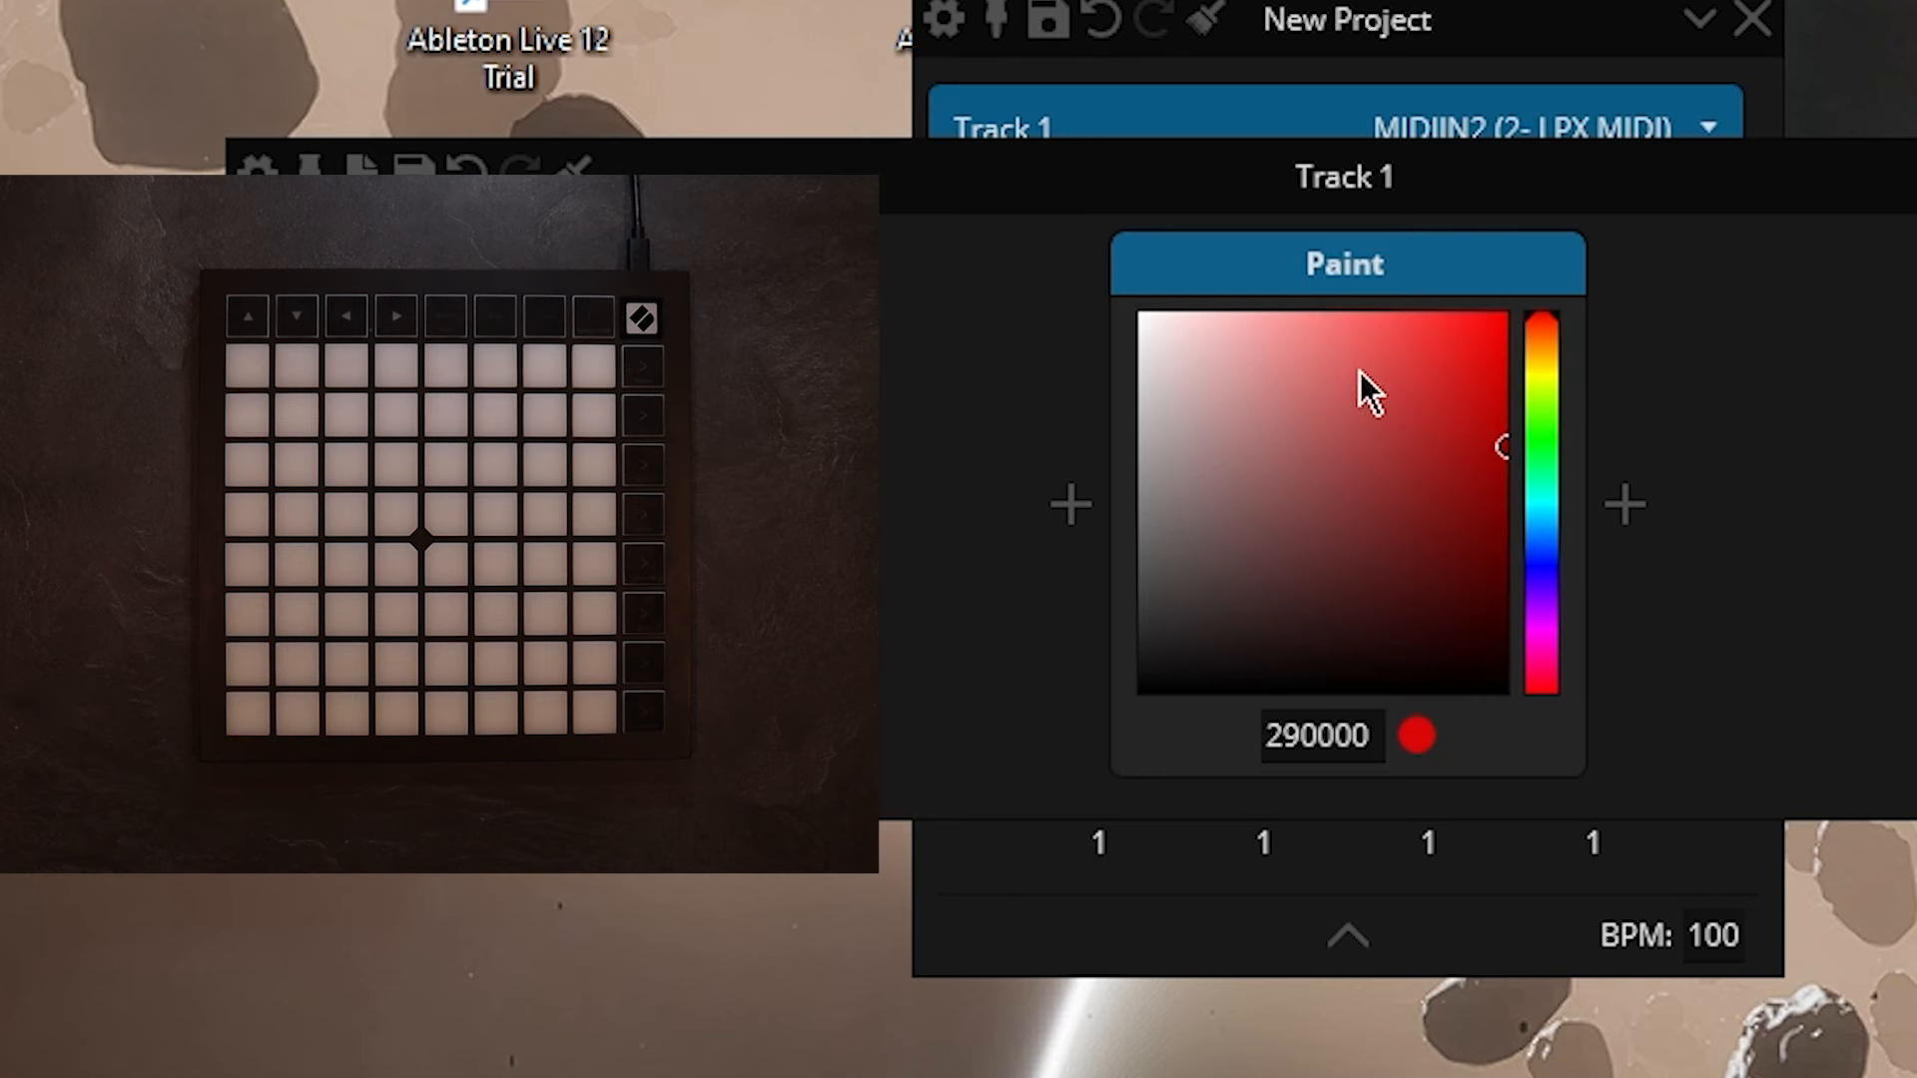
pyautogui.moveTo(1552, 397); pyautogui.dragTo(1552, 433)
pyautogui.moveTo(1357, 411); pyautogui.dragTo(1340, 299)
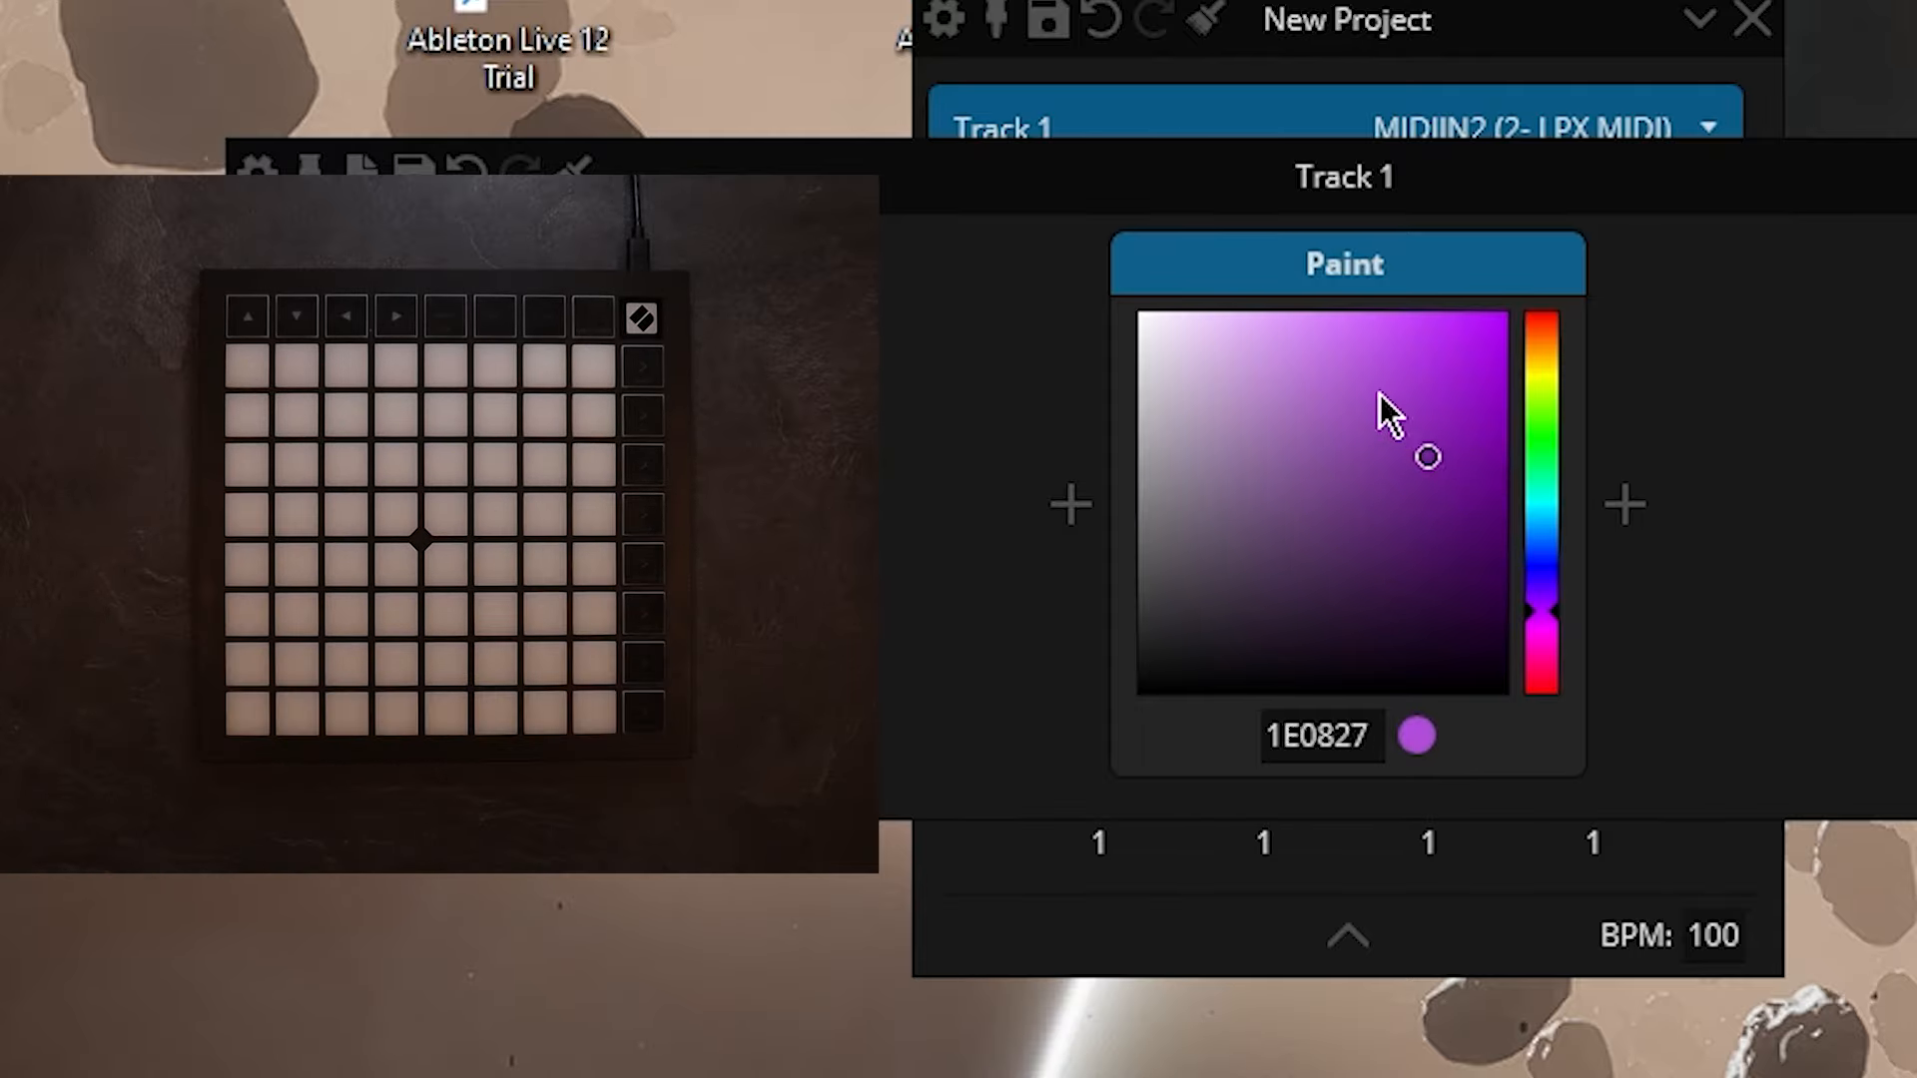
pyautogui.moveTo(1378, 393); pyautogui.dragTo(1357, 313)
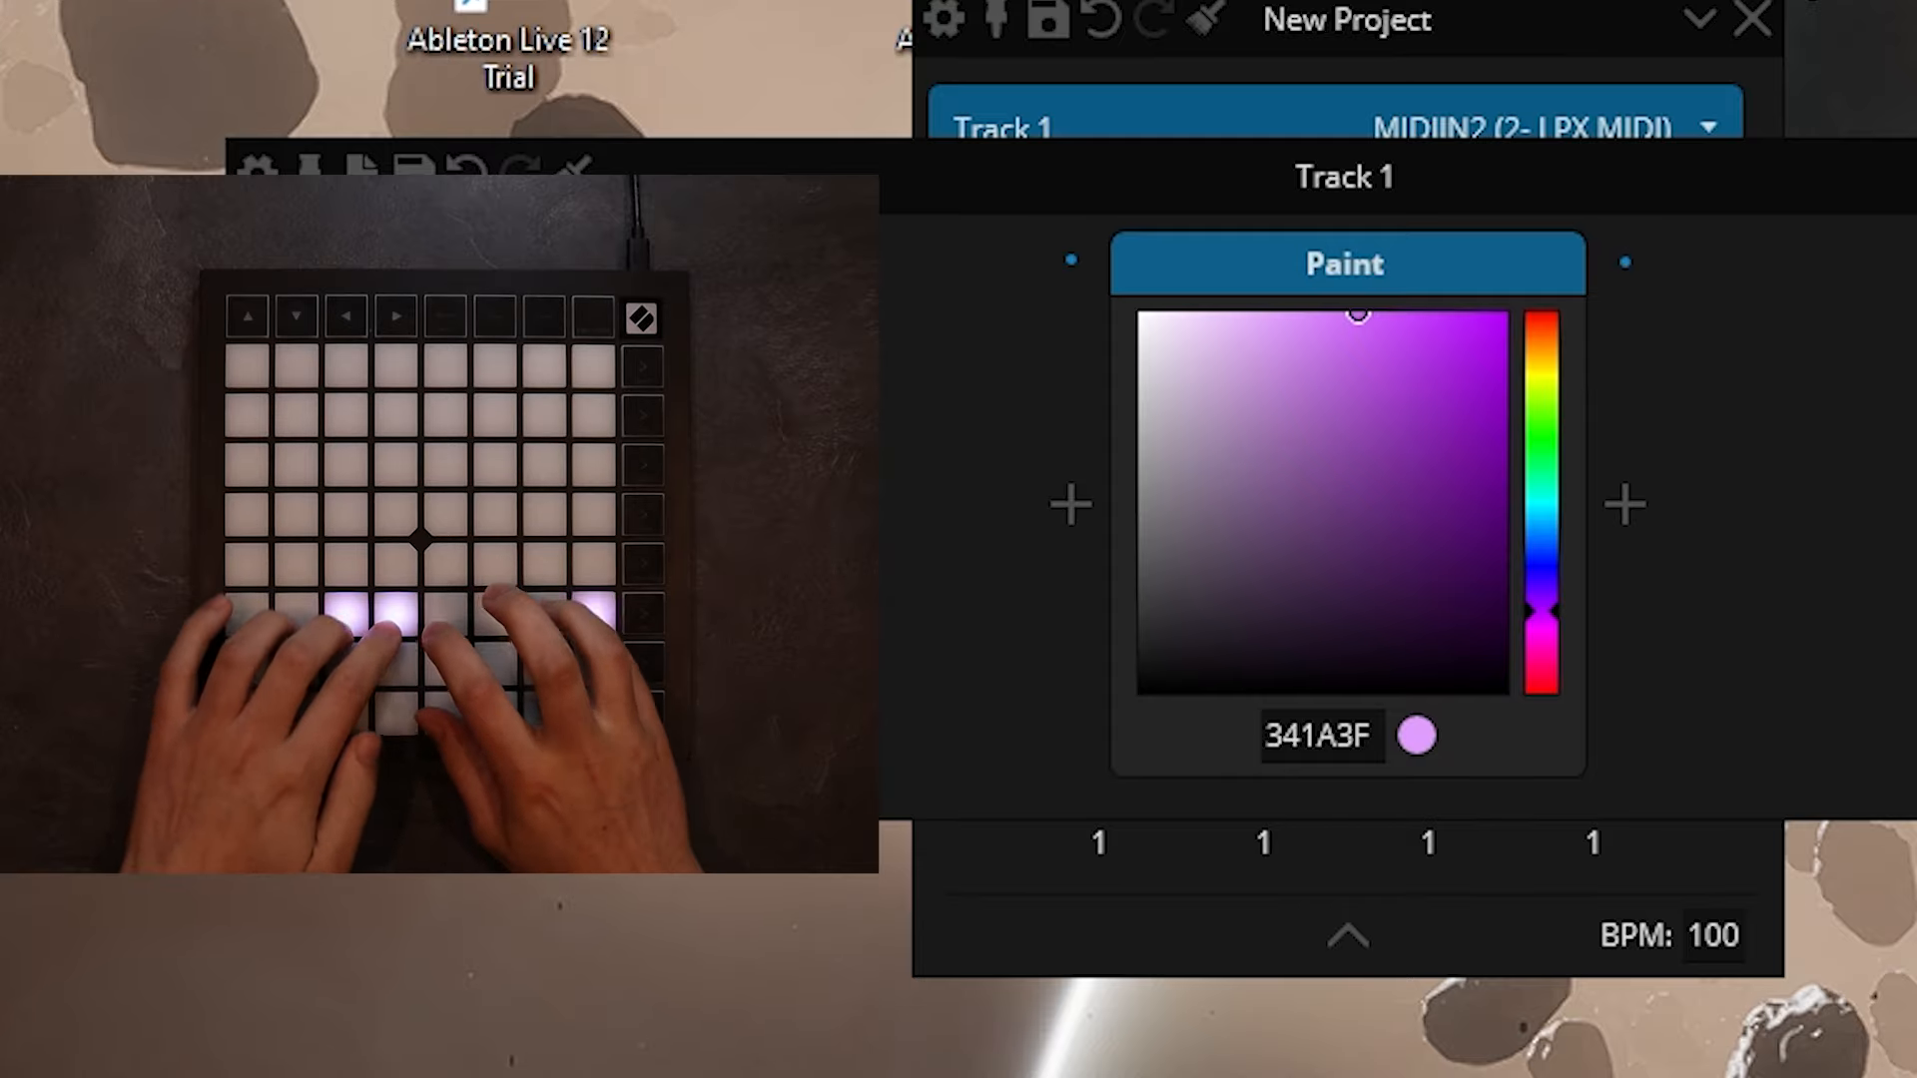
pyautogui.press('Delete')
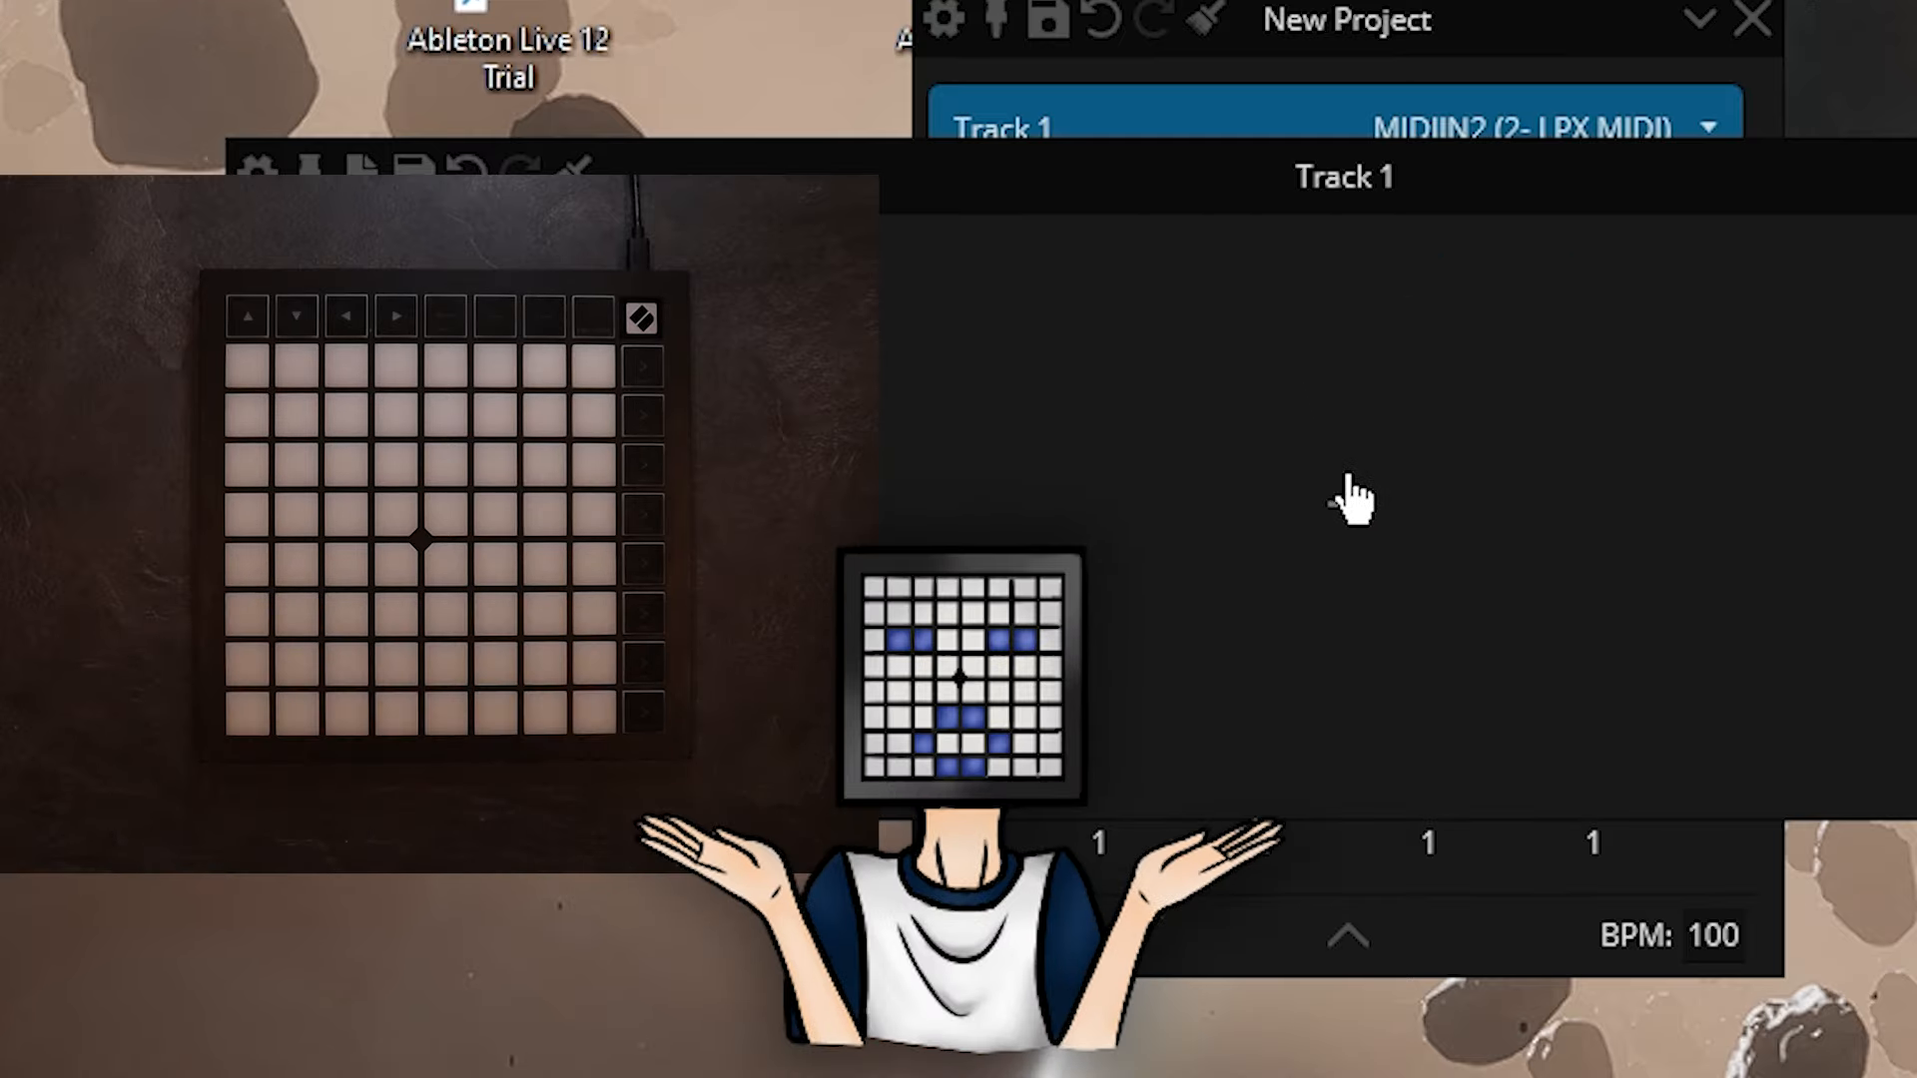
# Try a Fade device on Track 1 with a red, yellow and green (1B3F00) gradient and a duration of up to 1/1.
pyautogui.rightClick(1346, 489)
pyautogui.moveTo(1647, 834)
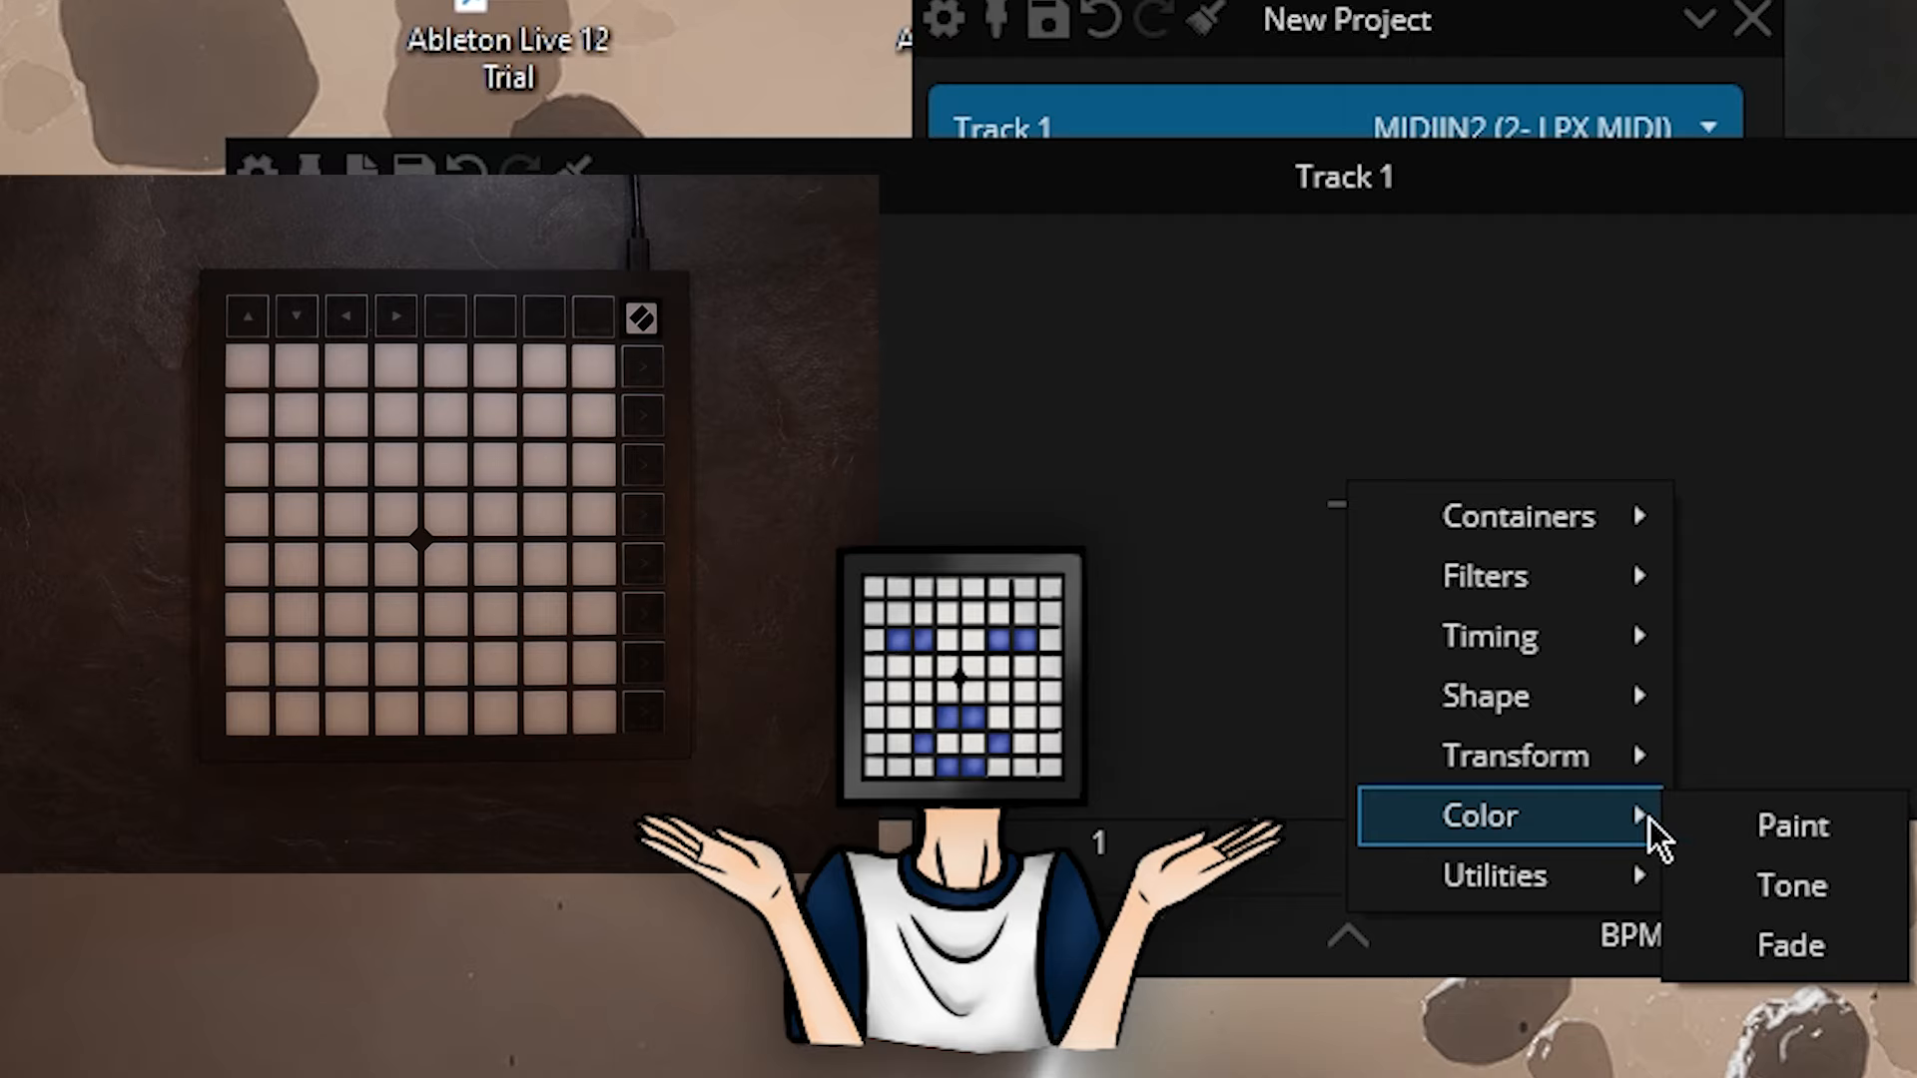
pyautogui.click(1824, 943)
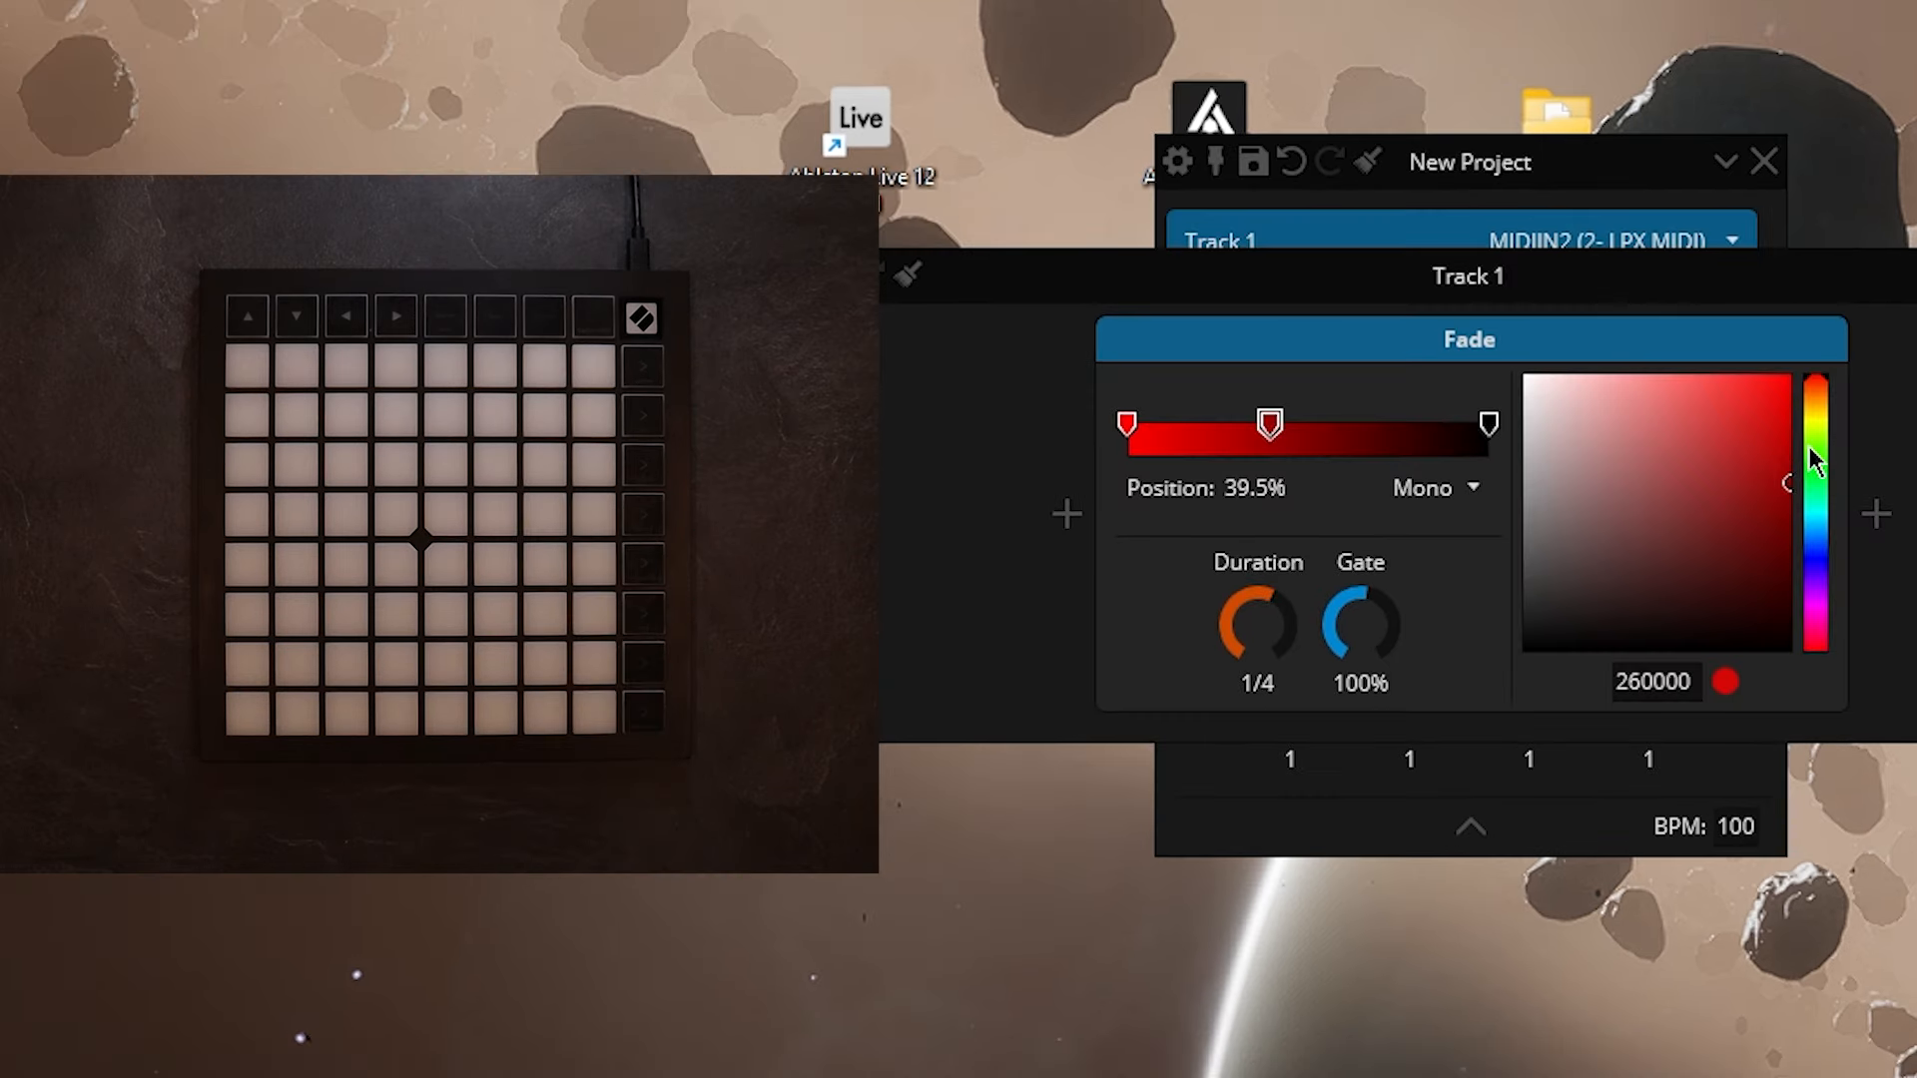
pyautogui.click(1815, 465)
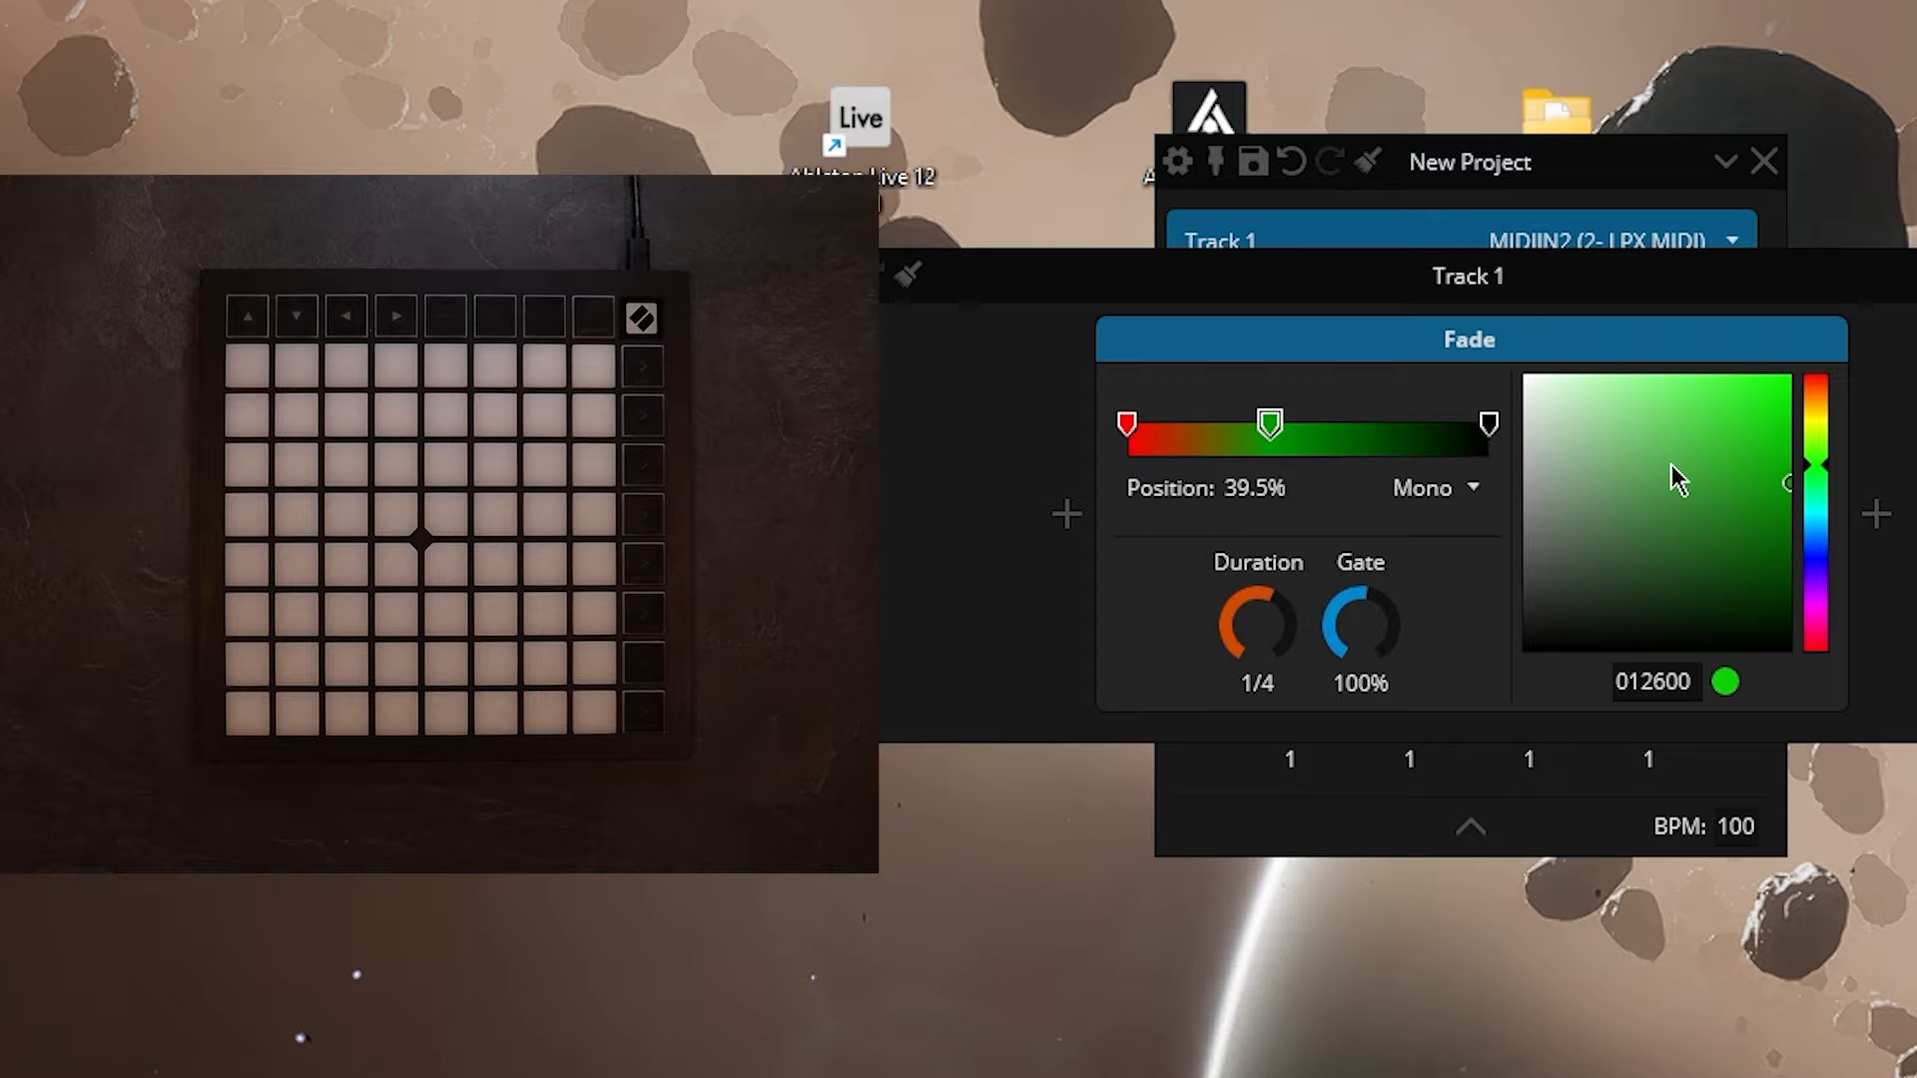
pyautogui.click(1362, 439)
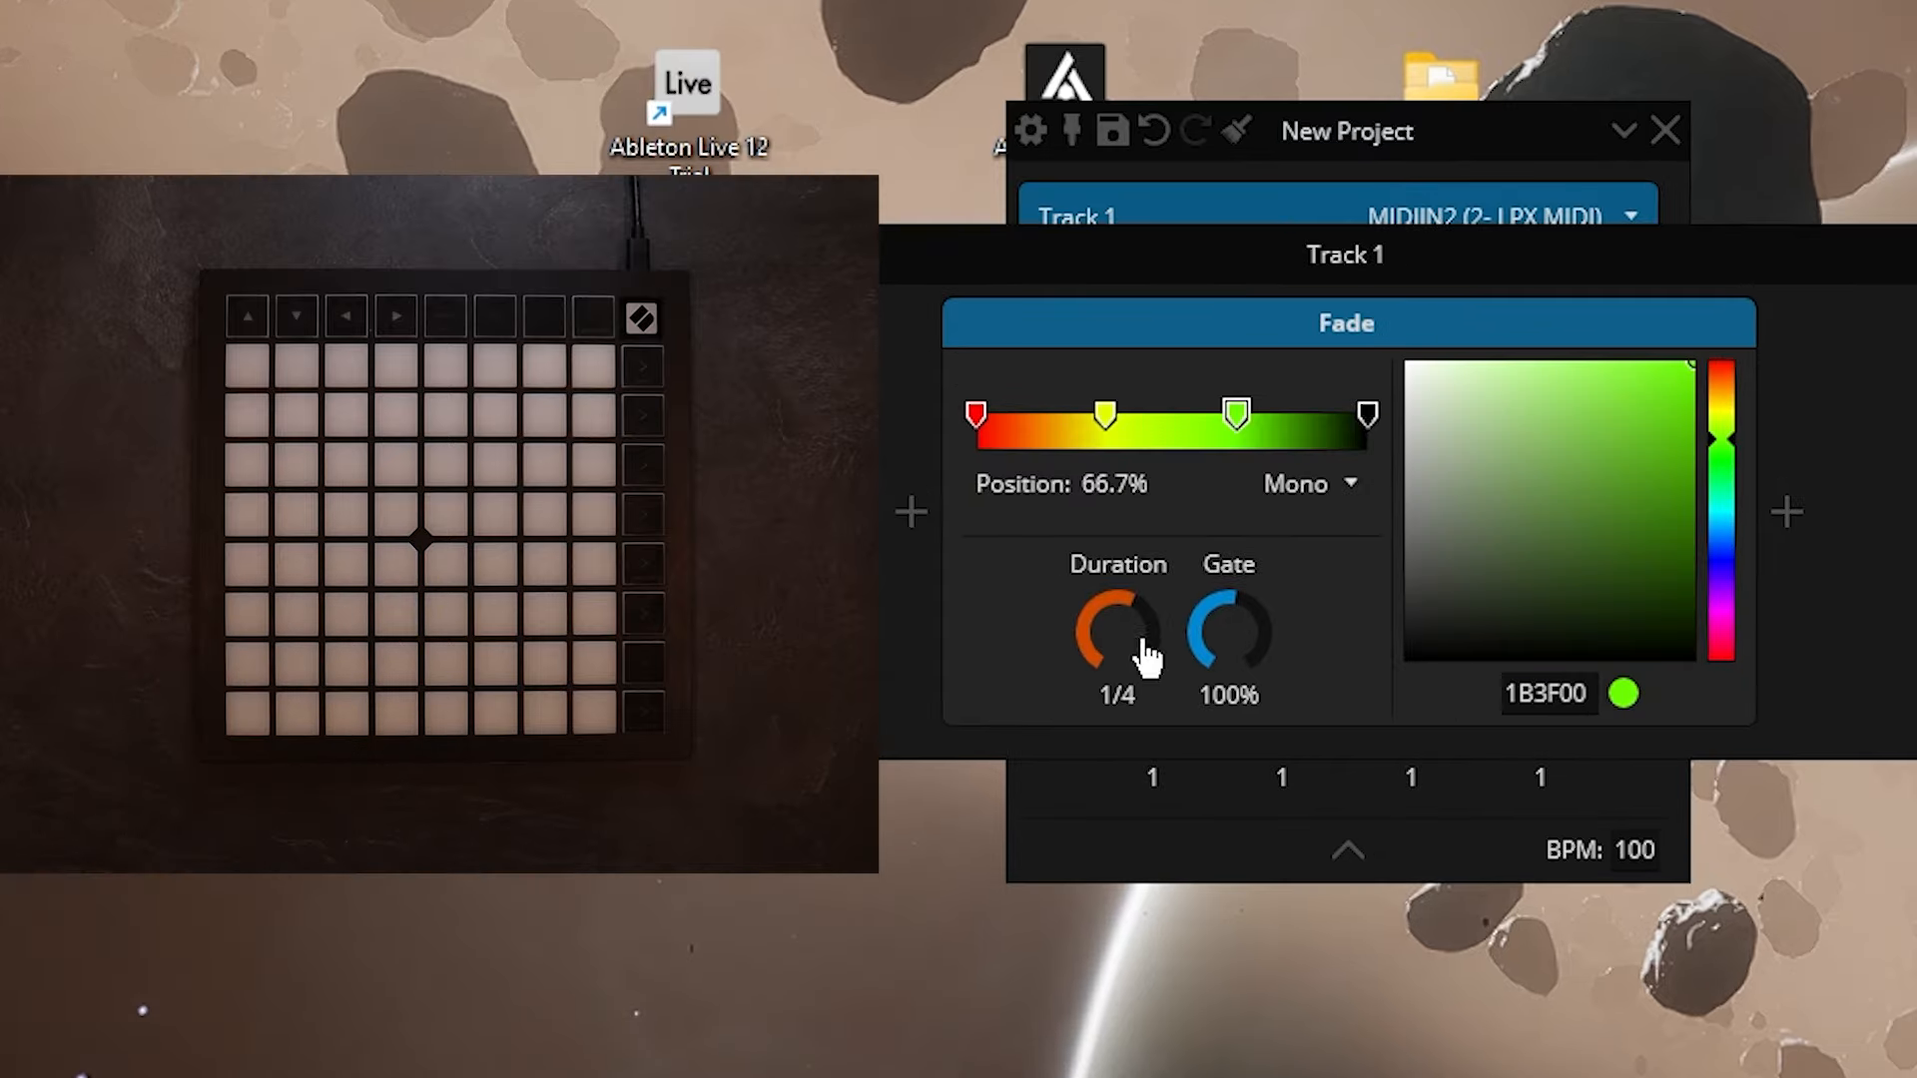
pyautogui.moveTo(1145, 639); pyautogui.dragTo(1141, 579)
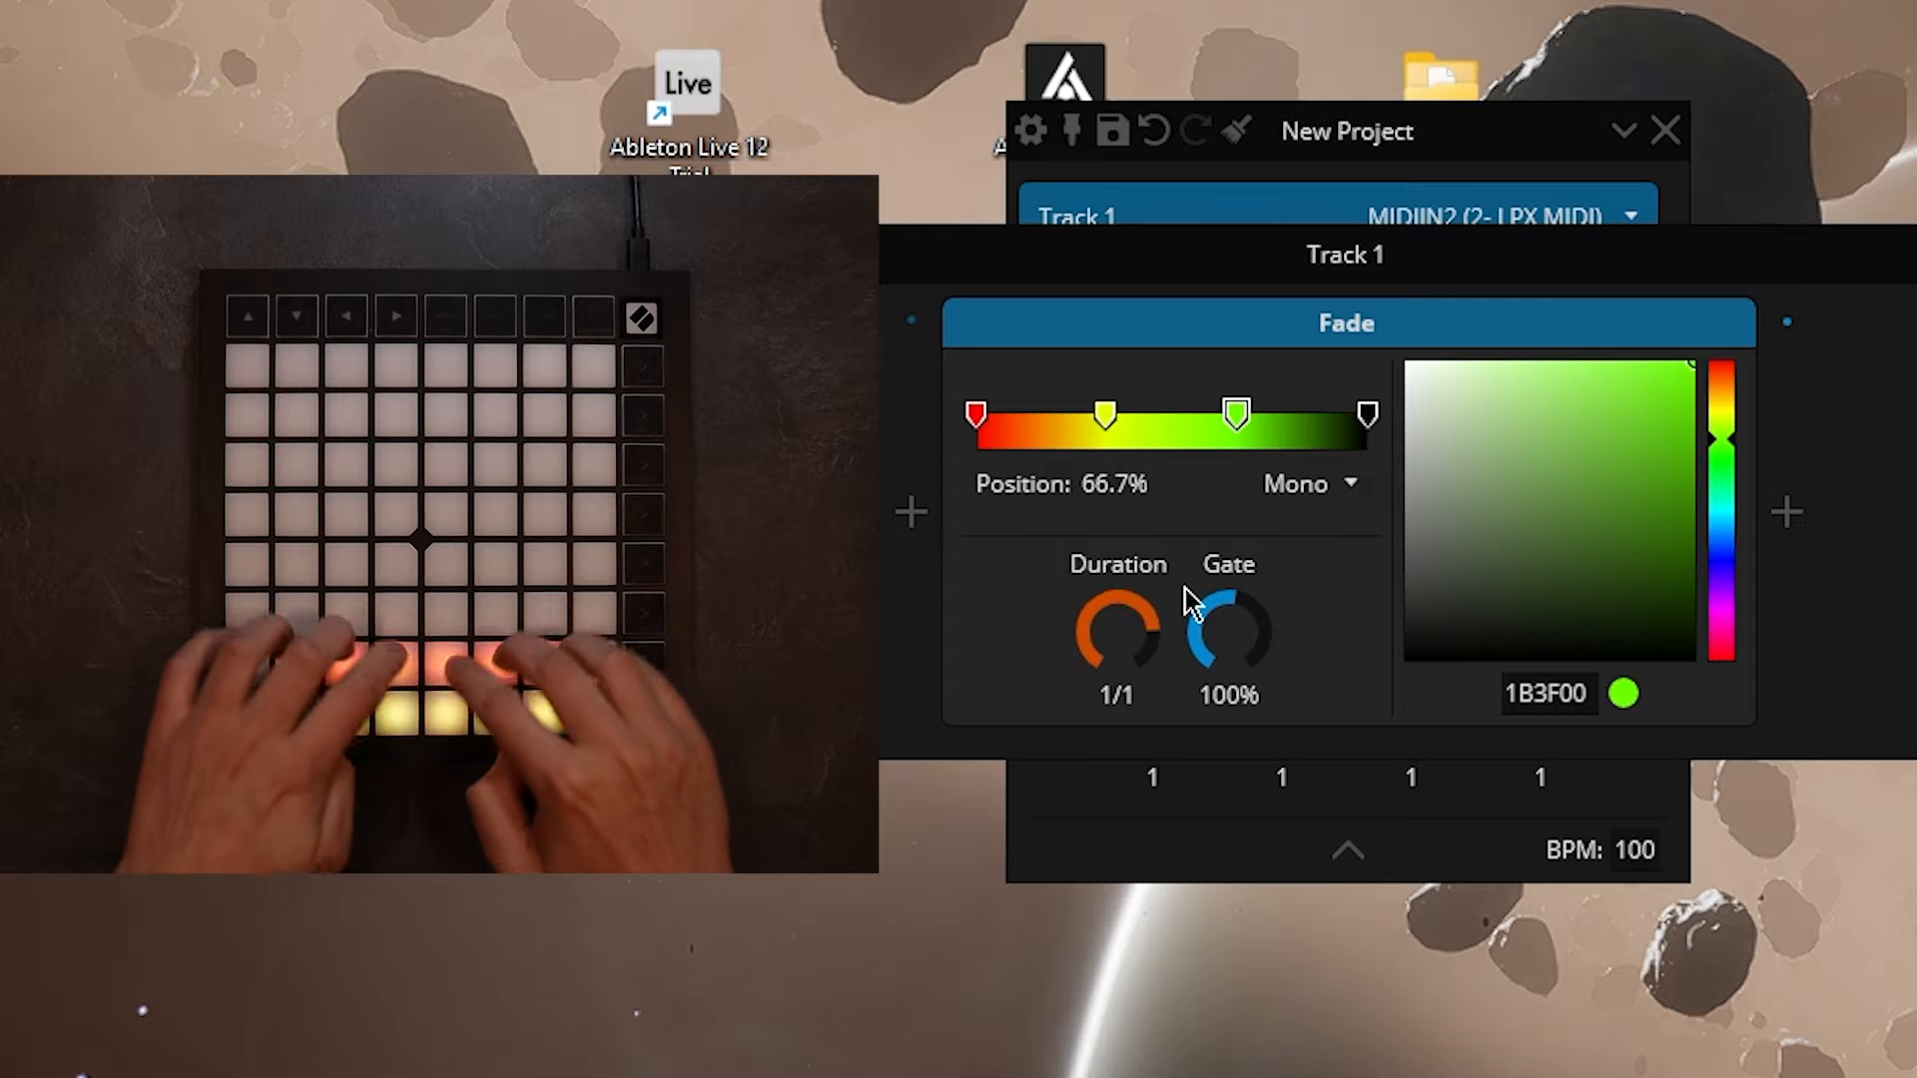
pyautogui.moveTo(1106, 632); pyautogui.dragTo(1138, 710)
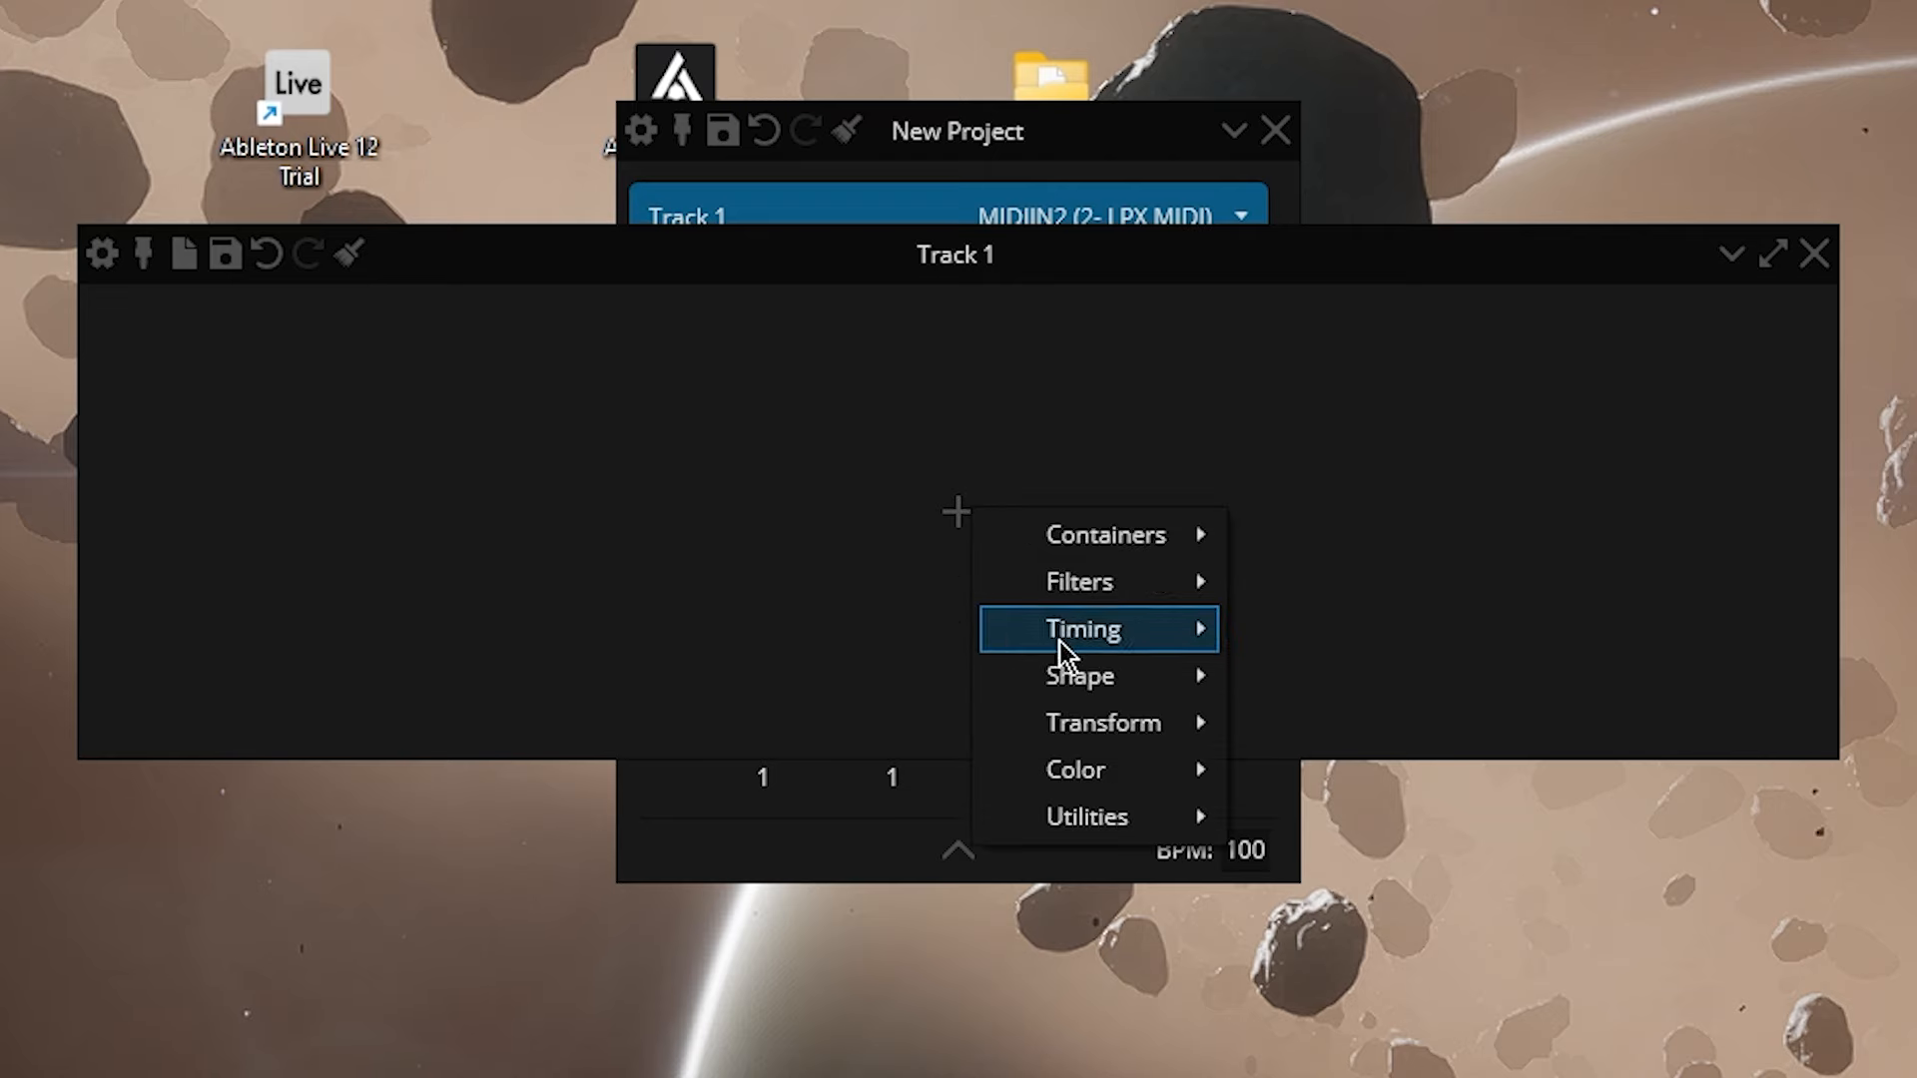
# Add a Pattern device to Track 1 and open its editor.
pyautogui.moveTo(1164, 687)
pyautogui.click(1343, 779)
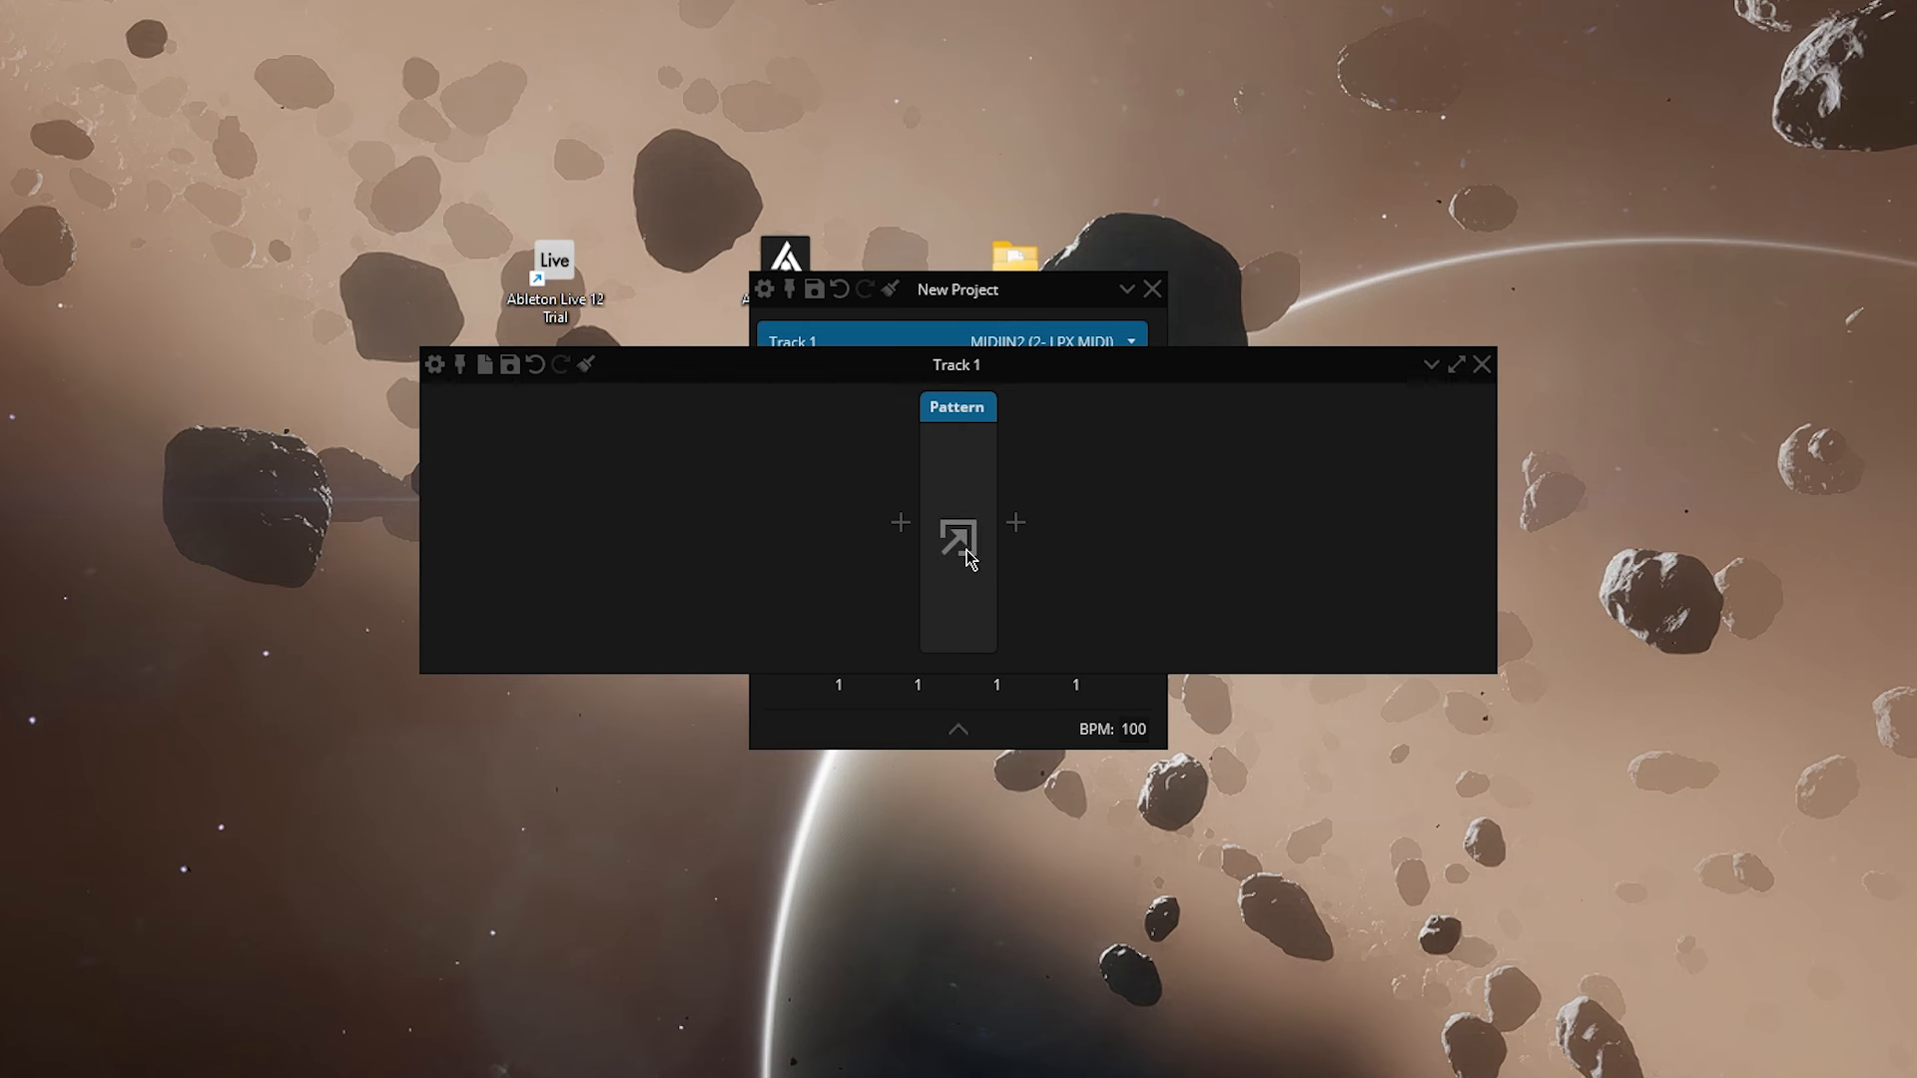
pyautogui.click(956, 537)
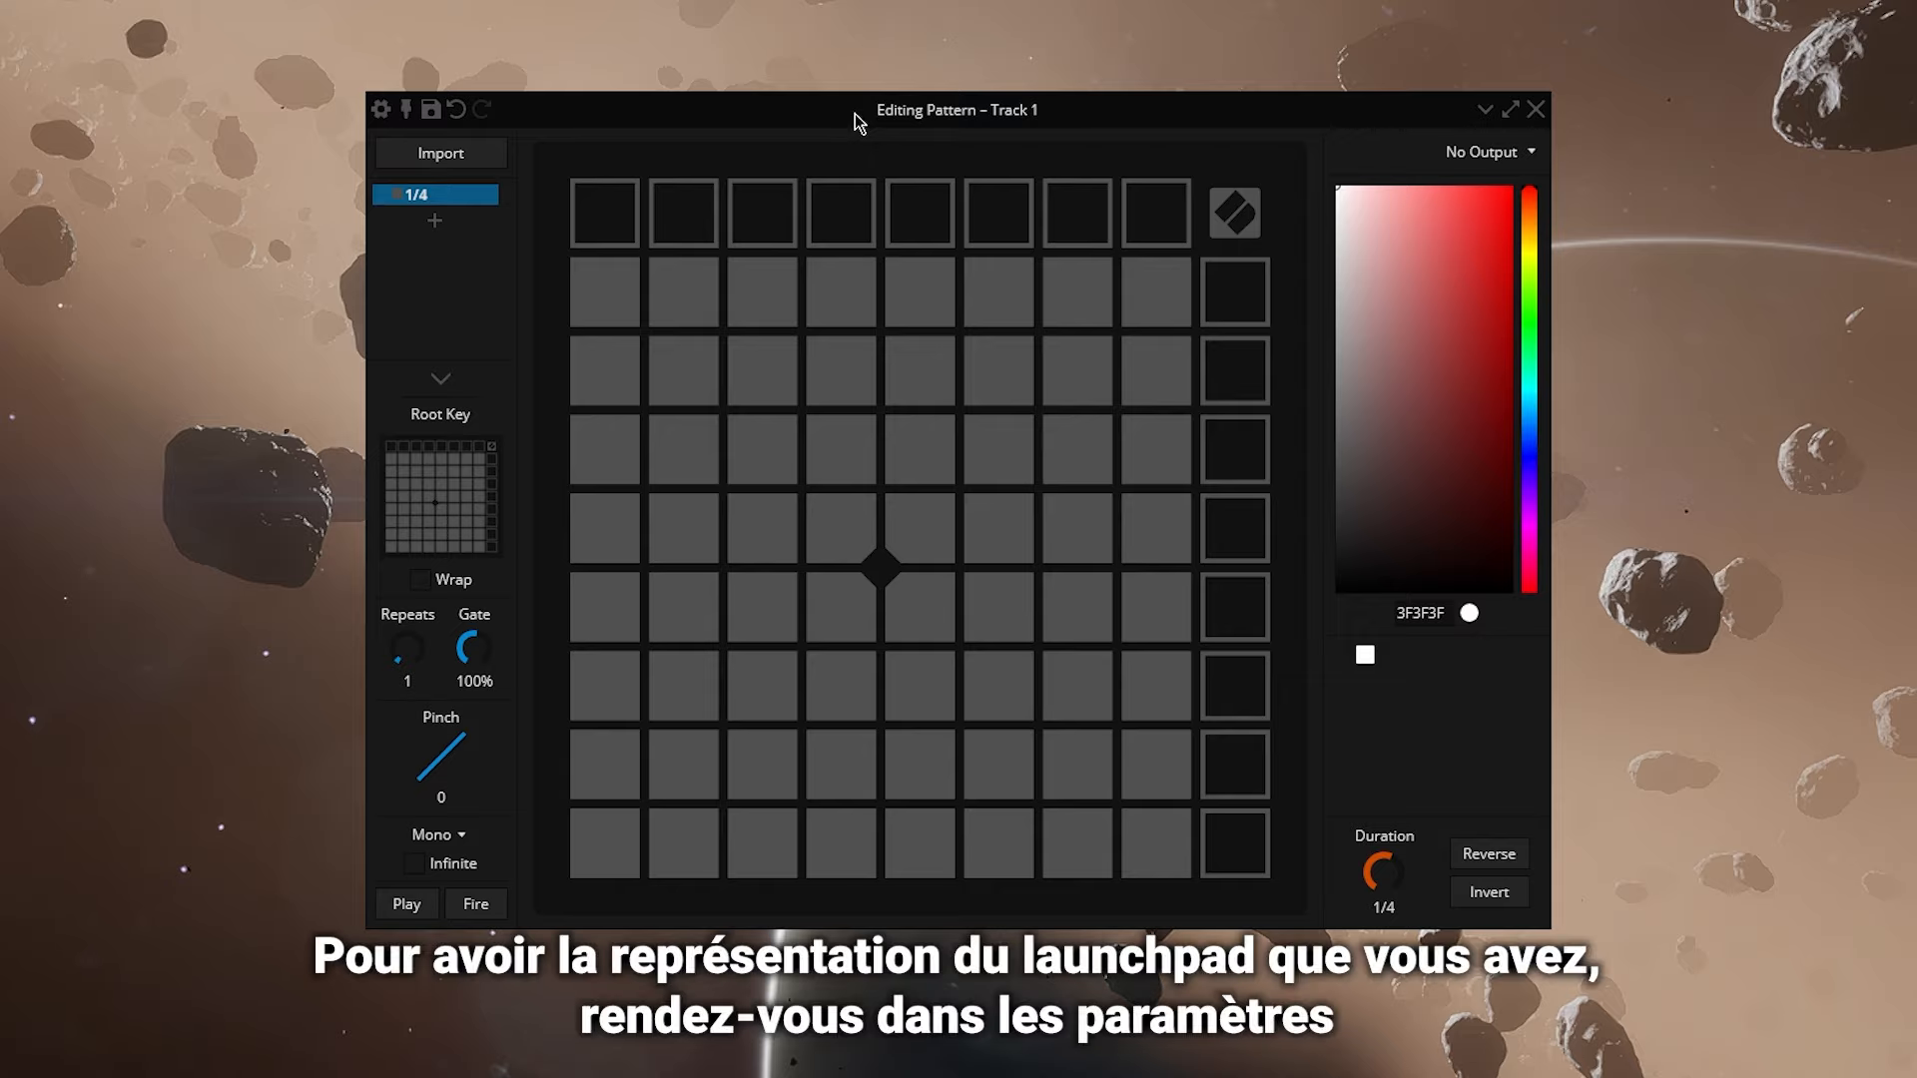
# Draw a white stepped path in the first pattern frame, and add two more frames with white strokes starting from the bottom row's sixth pad.
pyautogui.moveTo(683, 294)
pyautogui.mouseDown()
pyautogui.moveTo(684, 611)
pyautogui.moveTo(762, 697)
pyautogui.moveTo(903, 689)
pyautogui.moveTo(1001, 792)
pyautogui.moveTo(998, 843)
pyautogui.mouseUp()
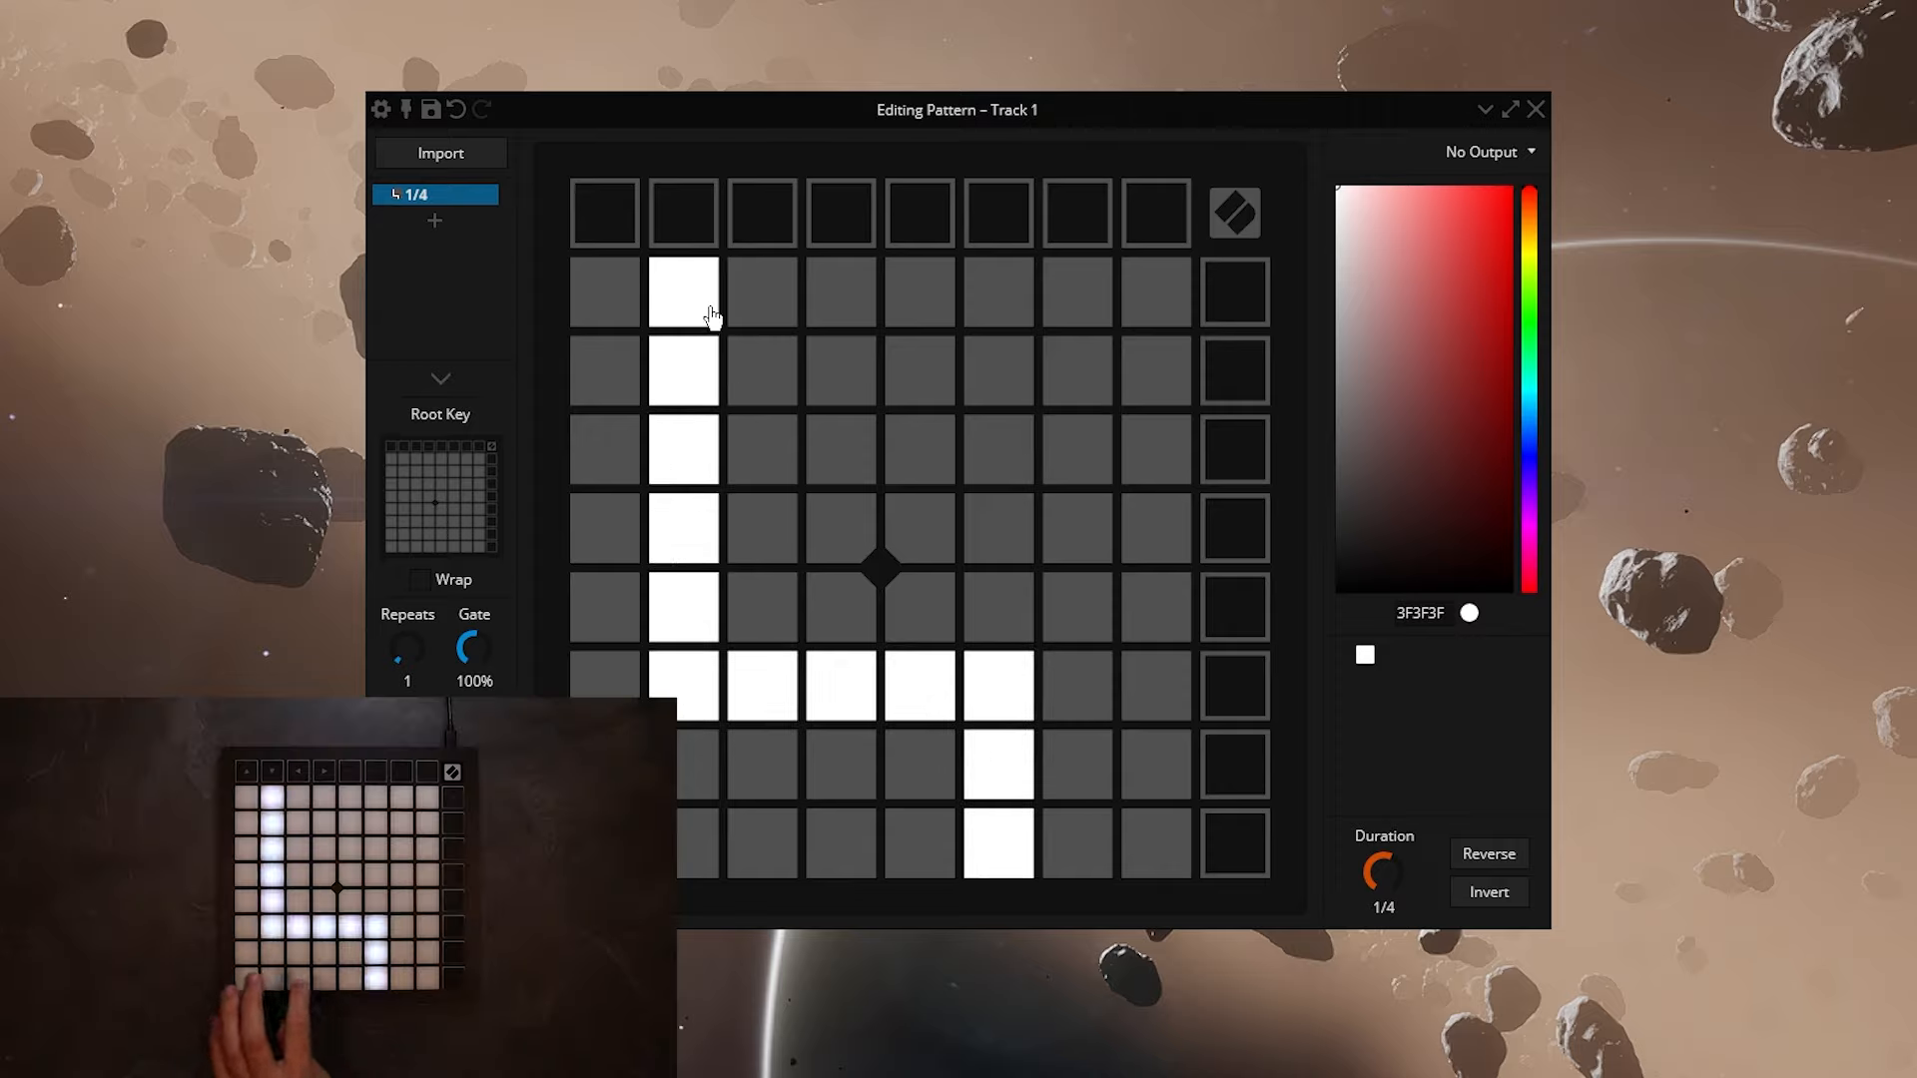
pyautogui.click(434, 220)
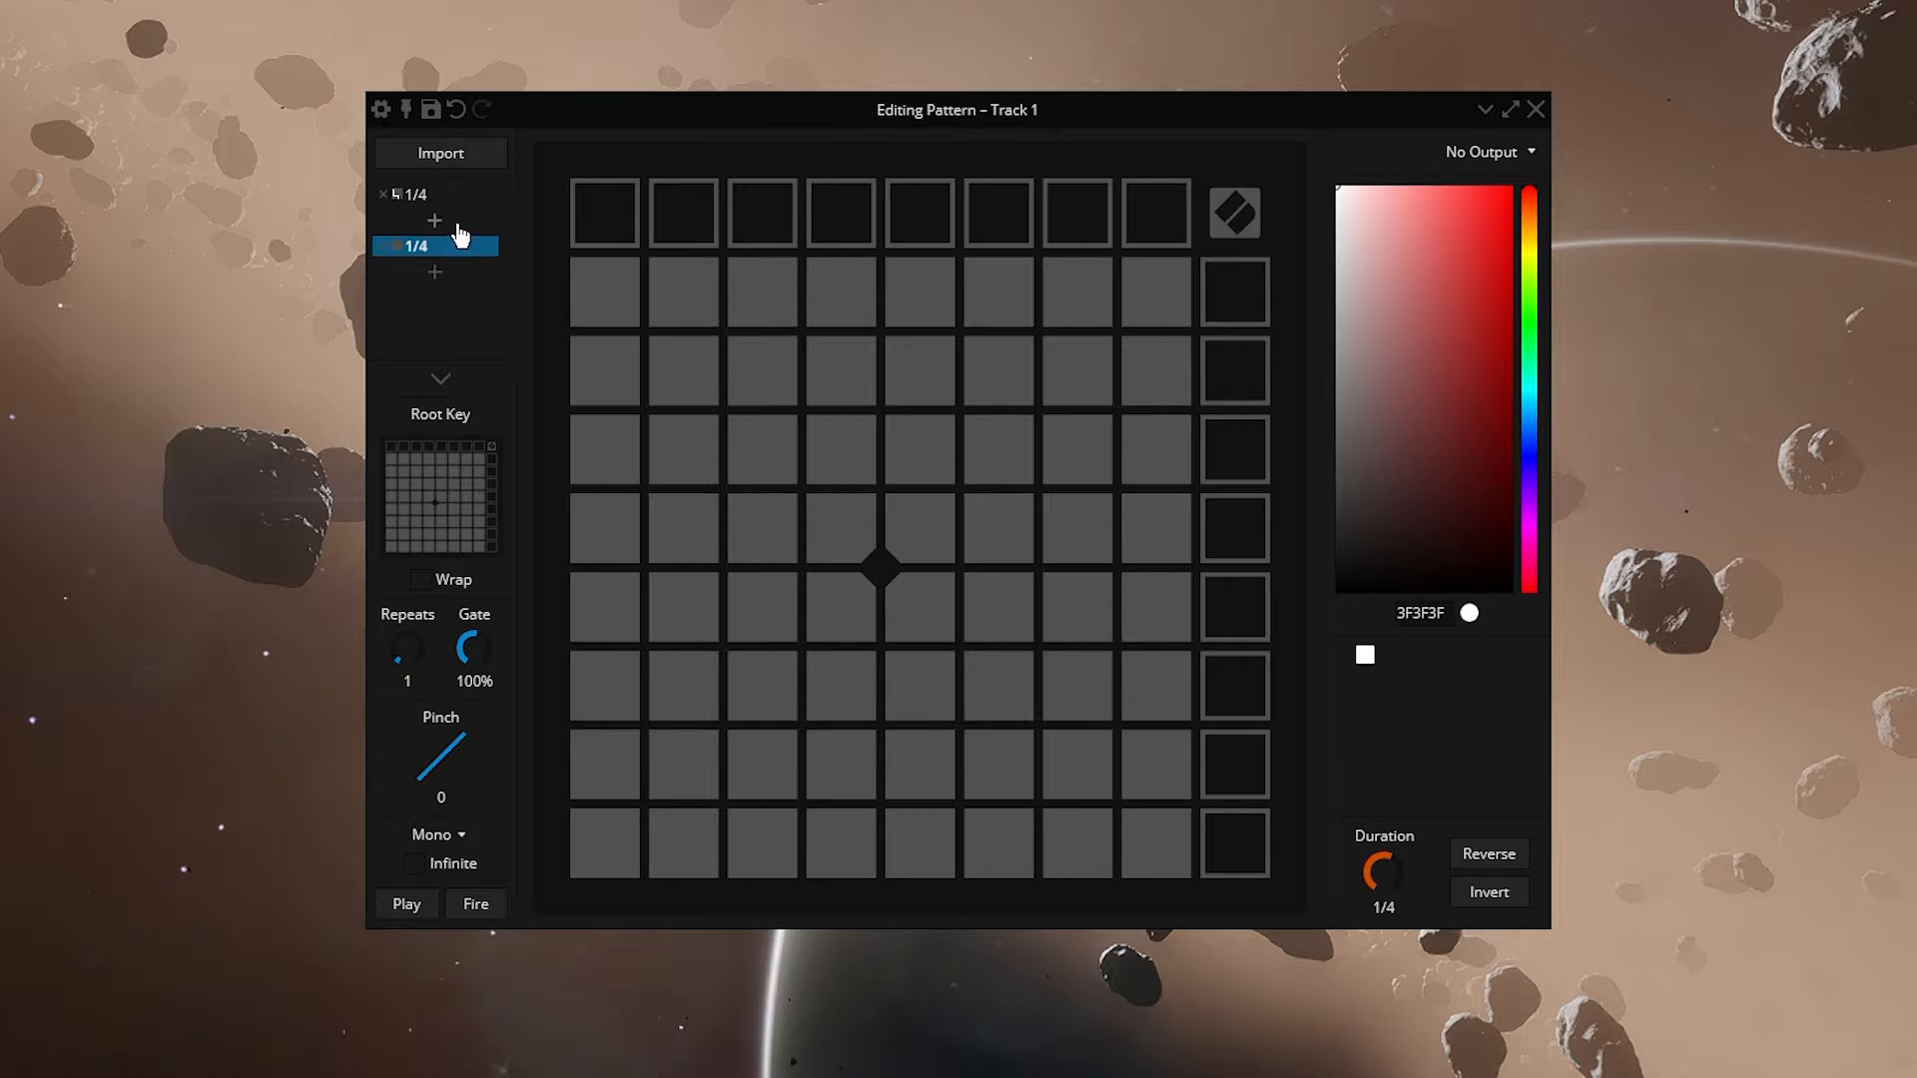
pyautogui.moveTo(998, 843)
pyautogui.mouseDown()
pyautogui.moveTo(1015, 753)
pyautogui.moveTo(871, 596)
pyautogui.mouseUp()
pyautogui.click(435, 246)
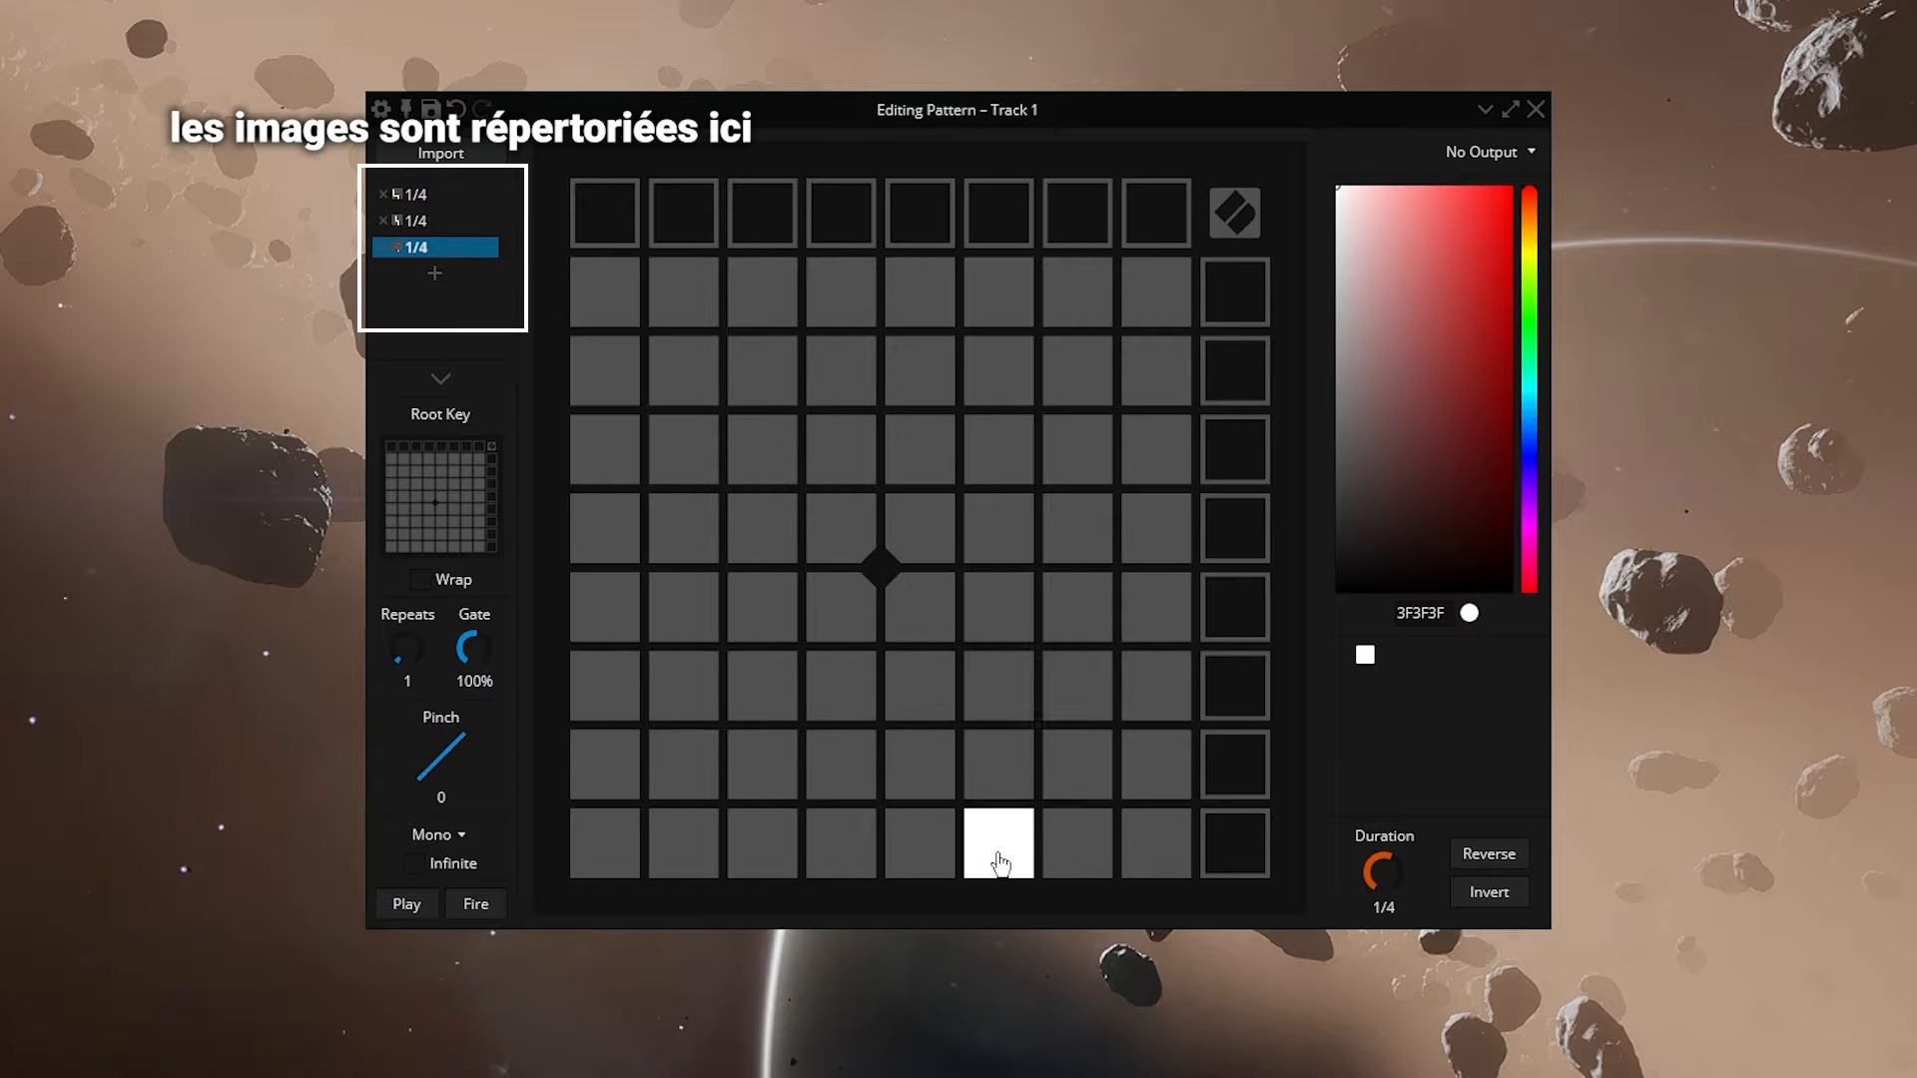
pyautogui.moveTo(993, 847); pyautogui.dragTo(998, 291)
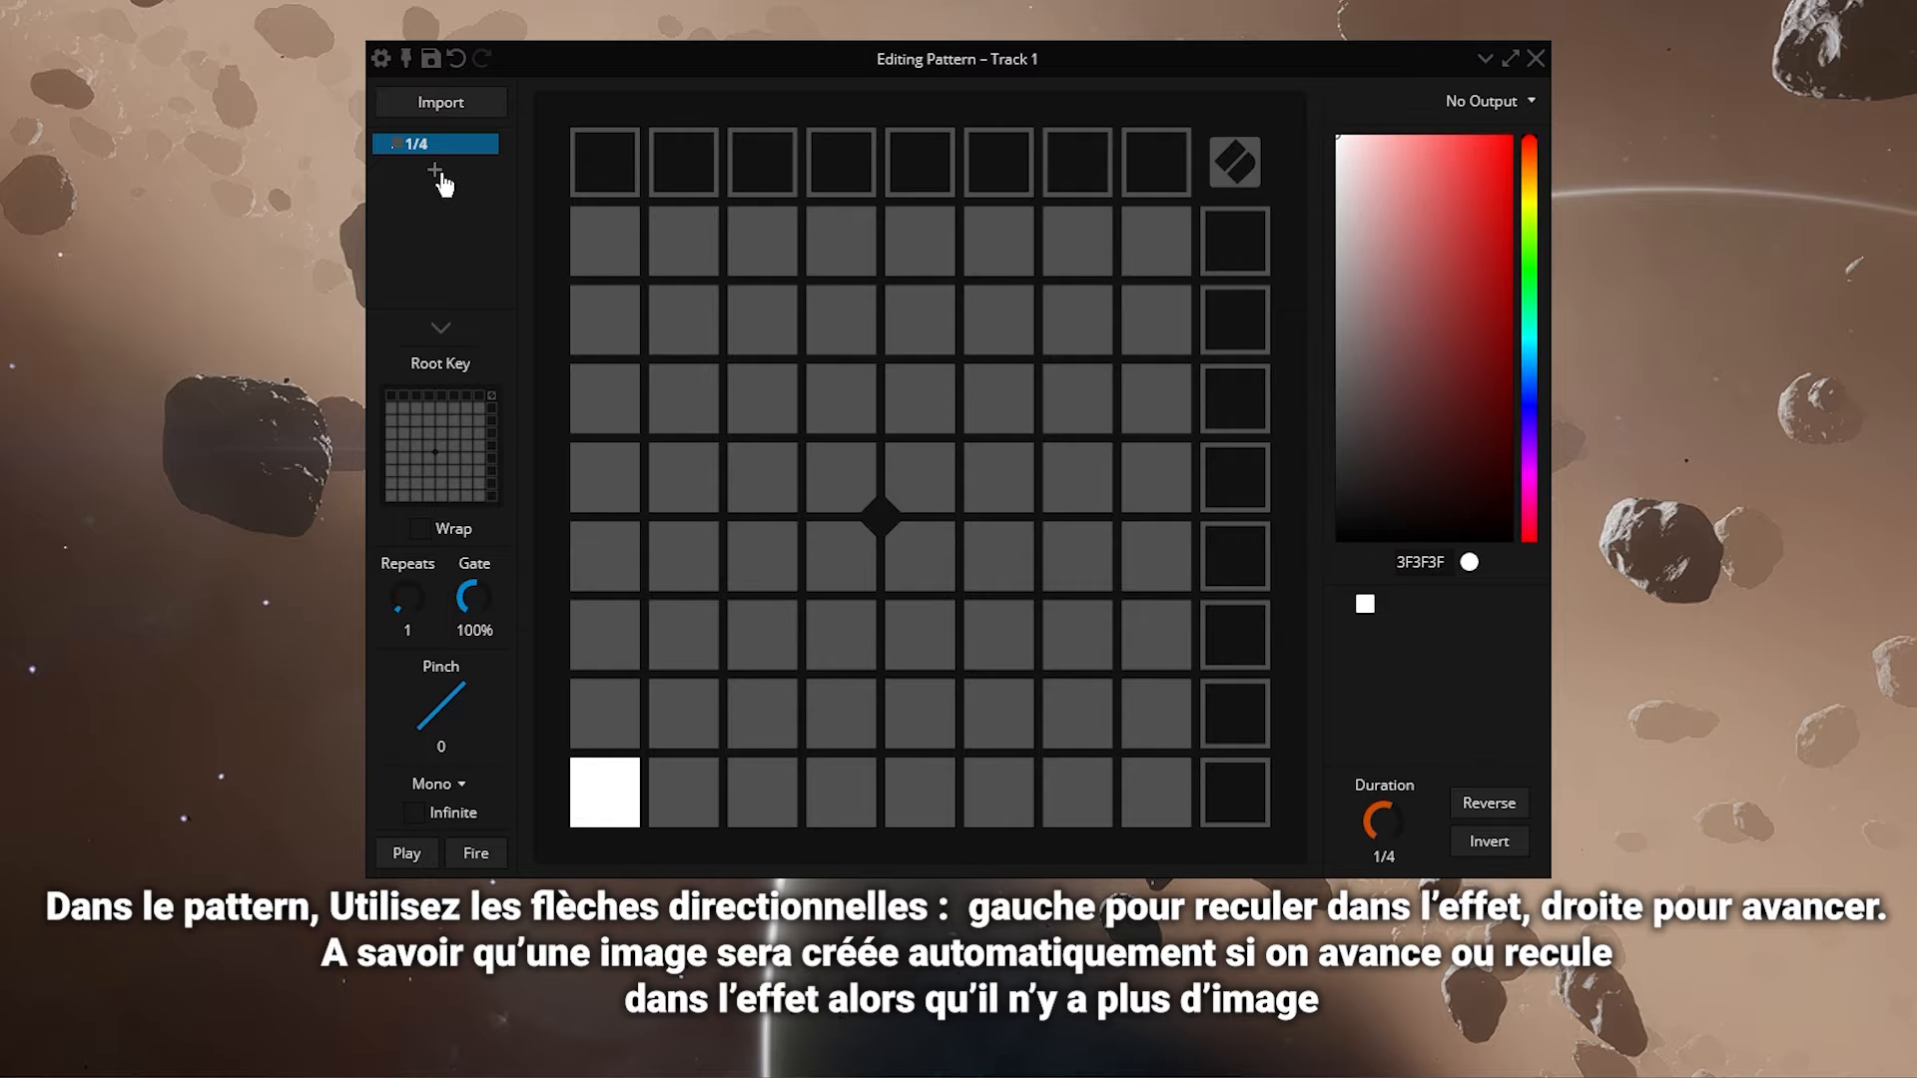
# Add a second frame lighting in white the pads directly above and beside the grid's lower-left corner pad.
pyautogui.click(438, 174)
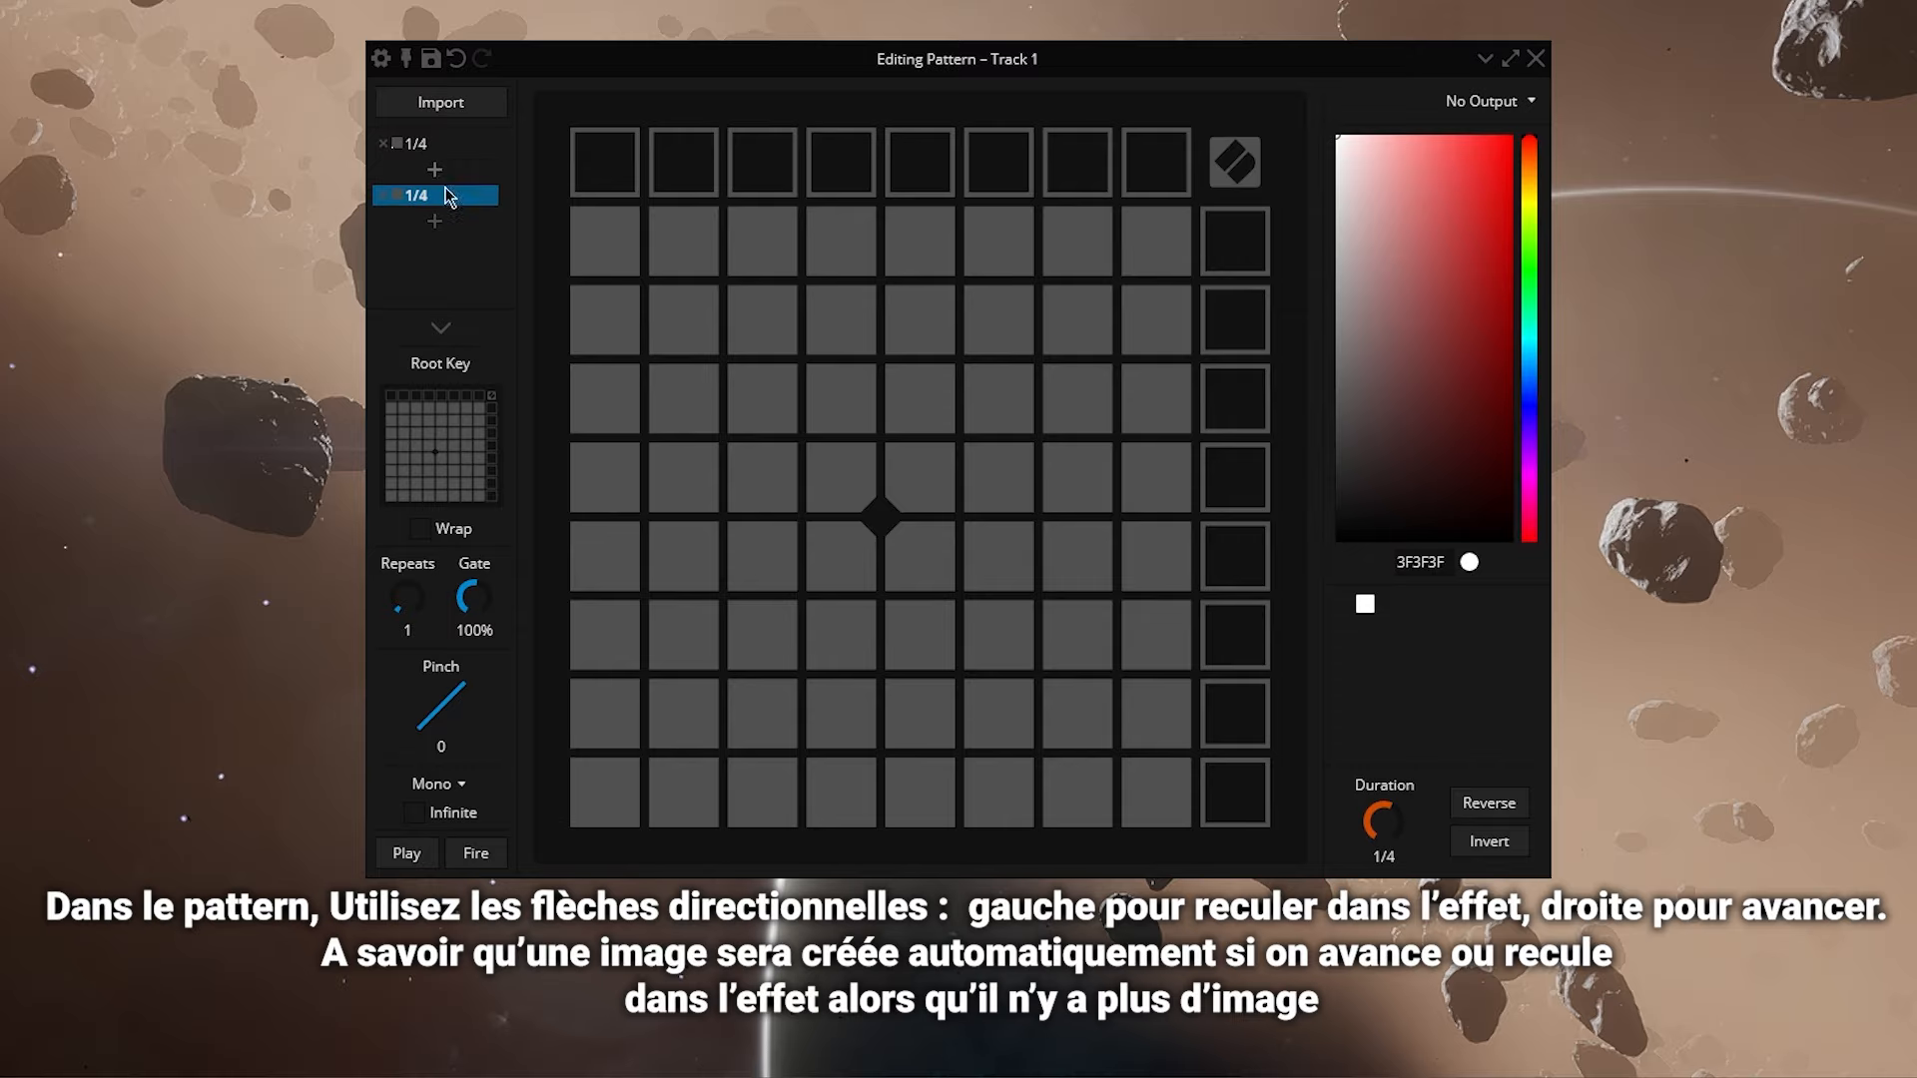
pyautogui.click(607, 735)
pyautogui.moveTo(683, 819); pyautogui.dragTo(664, 865)
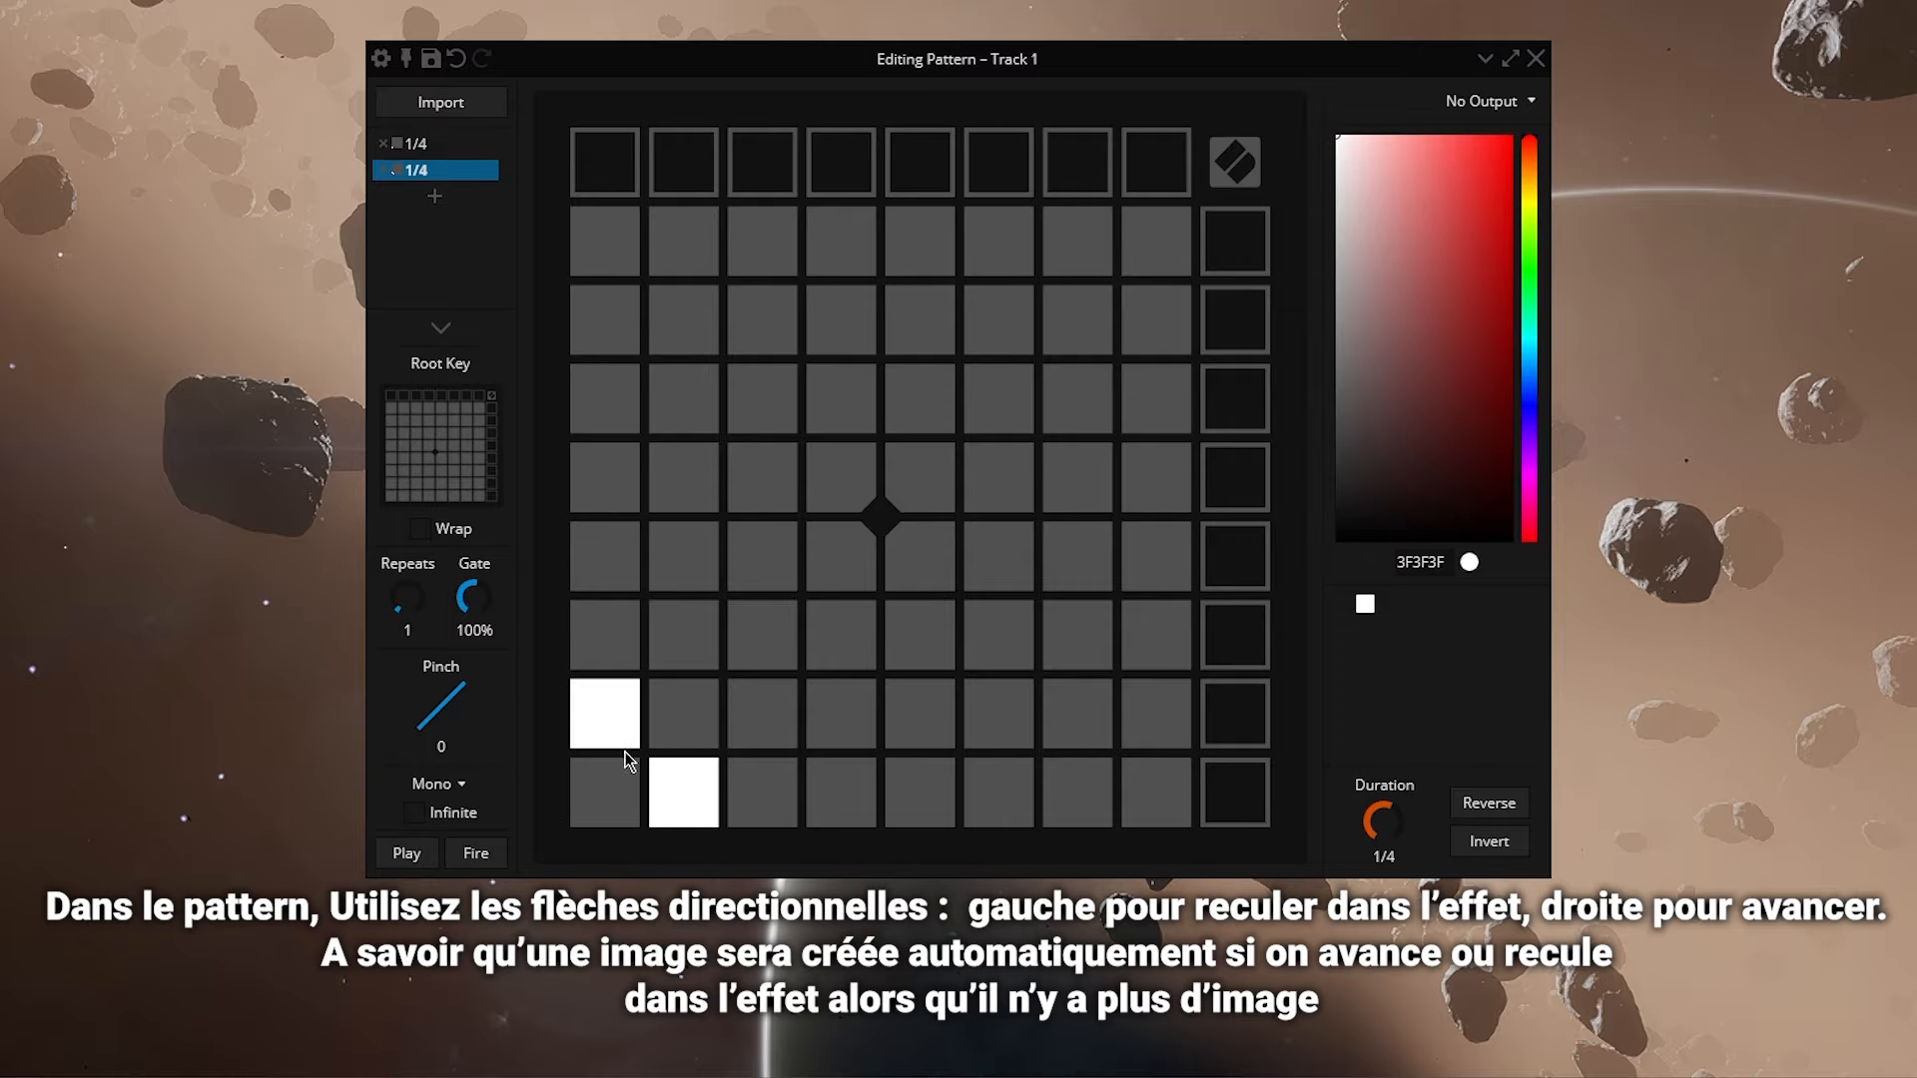
# Continue the white diagonal wave over successive new frames, moving it across the grid toward the upper-right corner pad.
pyautogui.press('Right')
pyautogui.moveTo(599, 621)
pyautogui.mouseDown()
pyautogui.moveTo(757, 824)
pyautogui.moveTo(605, 556)
pyautogui.mouseUp()
pyautogui.press('Right')
pyautogui.press('Right')
pyautogui.moveTo(605, 477); pyautogui.dragTo(920, 793)
pyautogui.press('Right')
pyautogui.moveTo(998, 793); pyautogui.dragTo(605, 398)
pyautogui.press('Right')
pyautogui.moveTo(605, 320); pyautogui.dragTo(1075, 821)
pyautogui.moveTo(883, 318); pyautogui.dragTo(1077, 477)
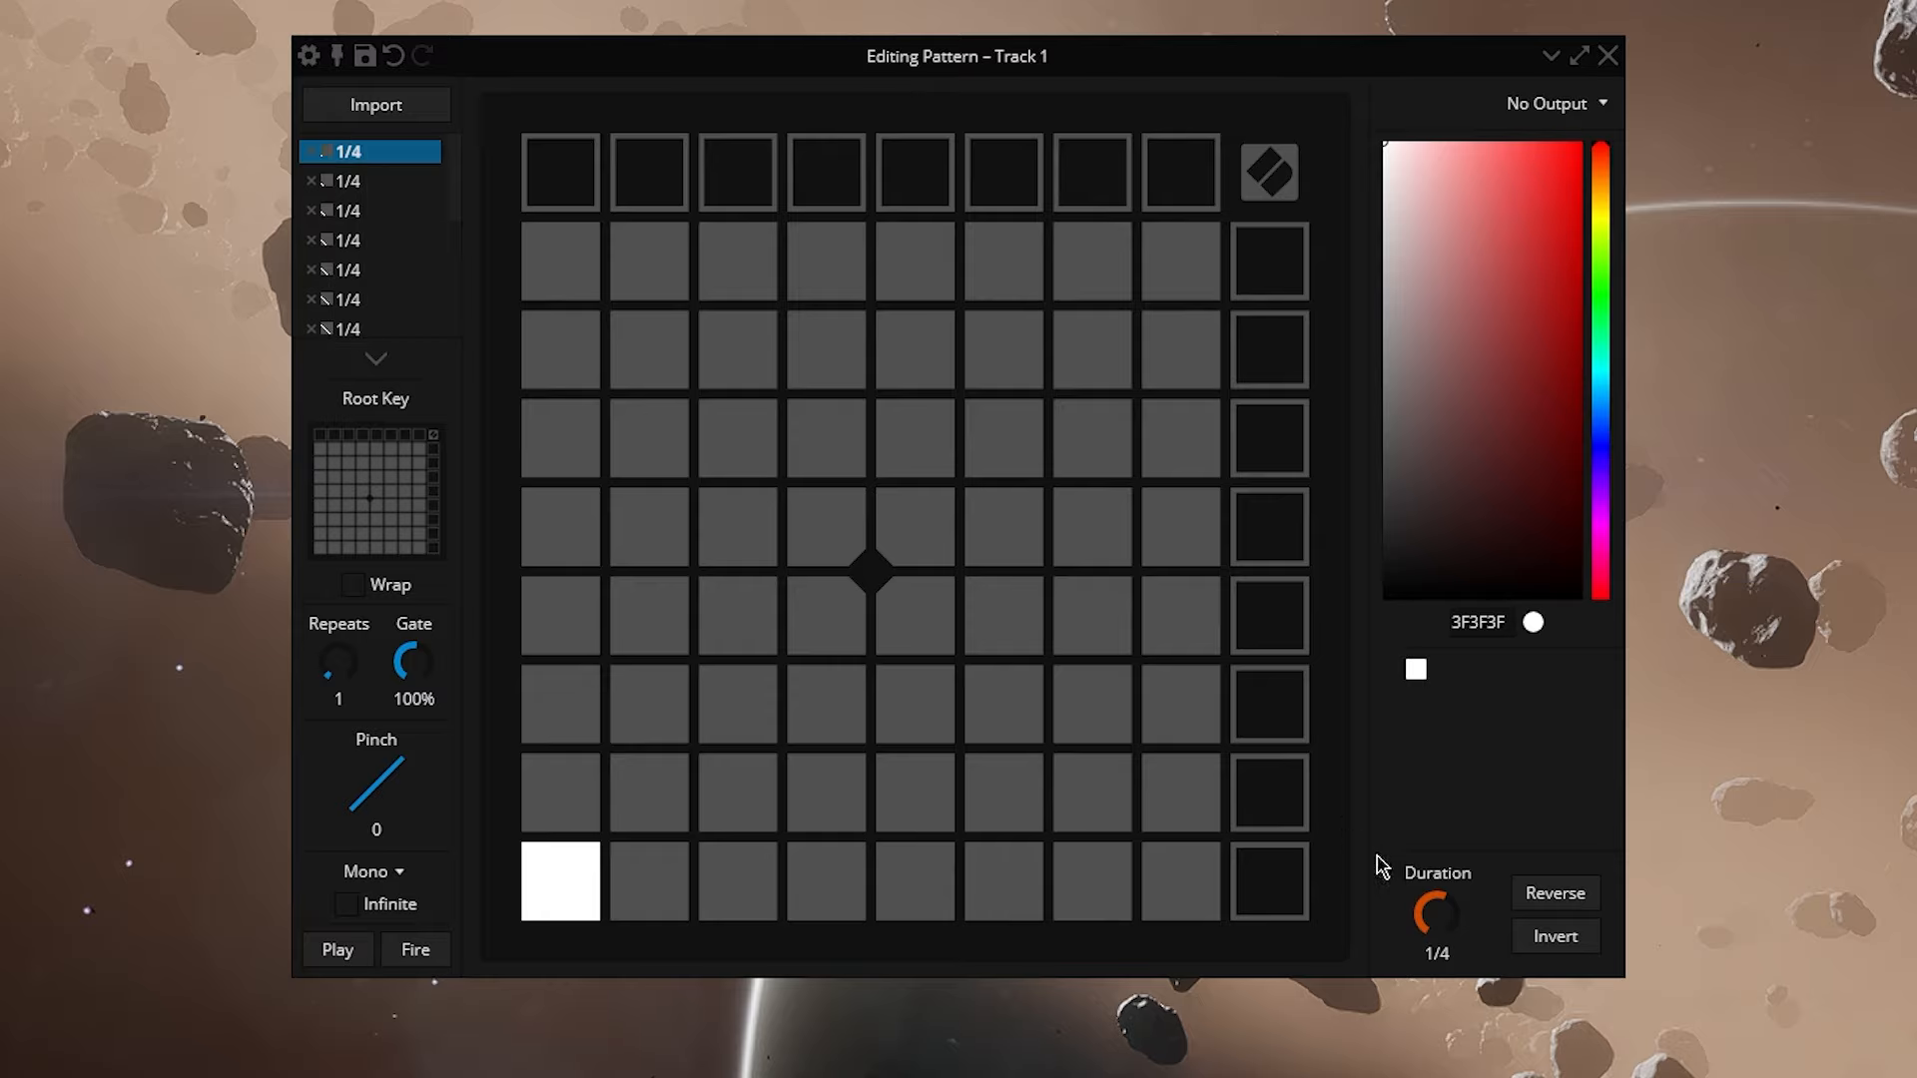
# Adjust the duration of the pattern's frames, selecting all of them.
pyautogui.moveTo(1435, 912); pyautogui.dragTo(1460, 944)
pyautogui.moveTo(1436, 914); pyautogui.dragTo(1475, 908)
pyautogui.hotkey('ctrl', 'a')
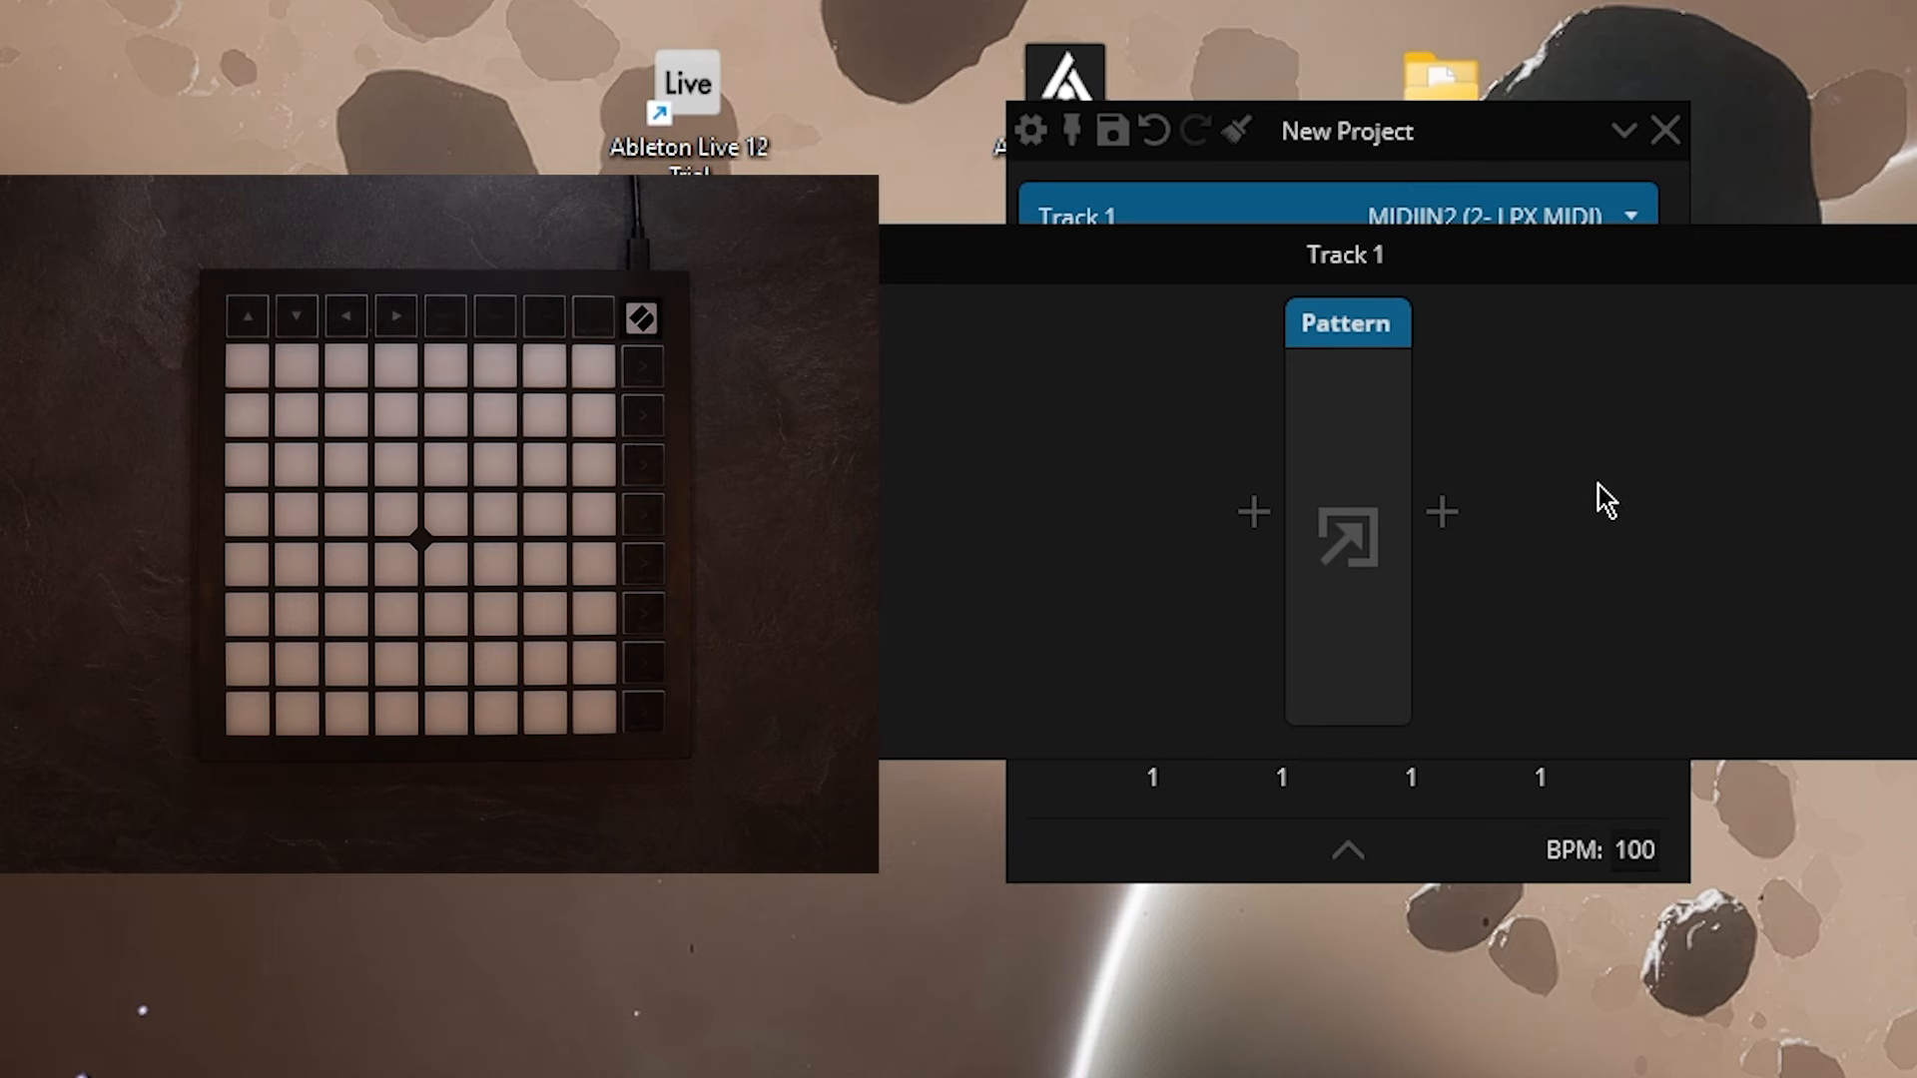
# Try a Paint device after the Pattern with its hue shifted to green.
pyautogui.click(1441, 512)
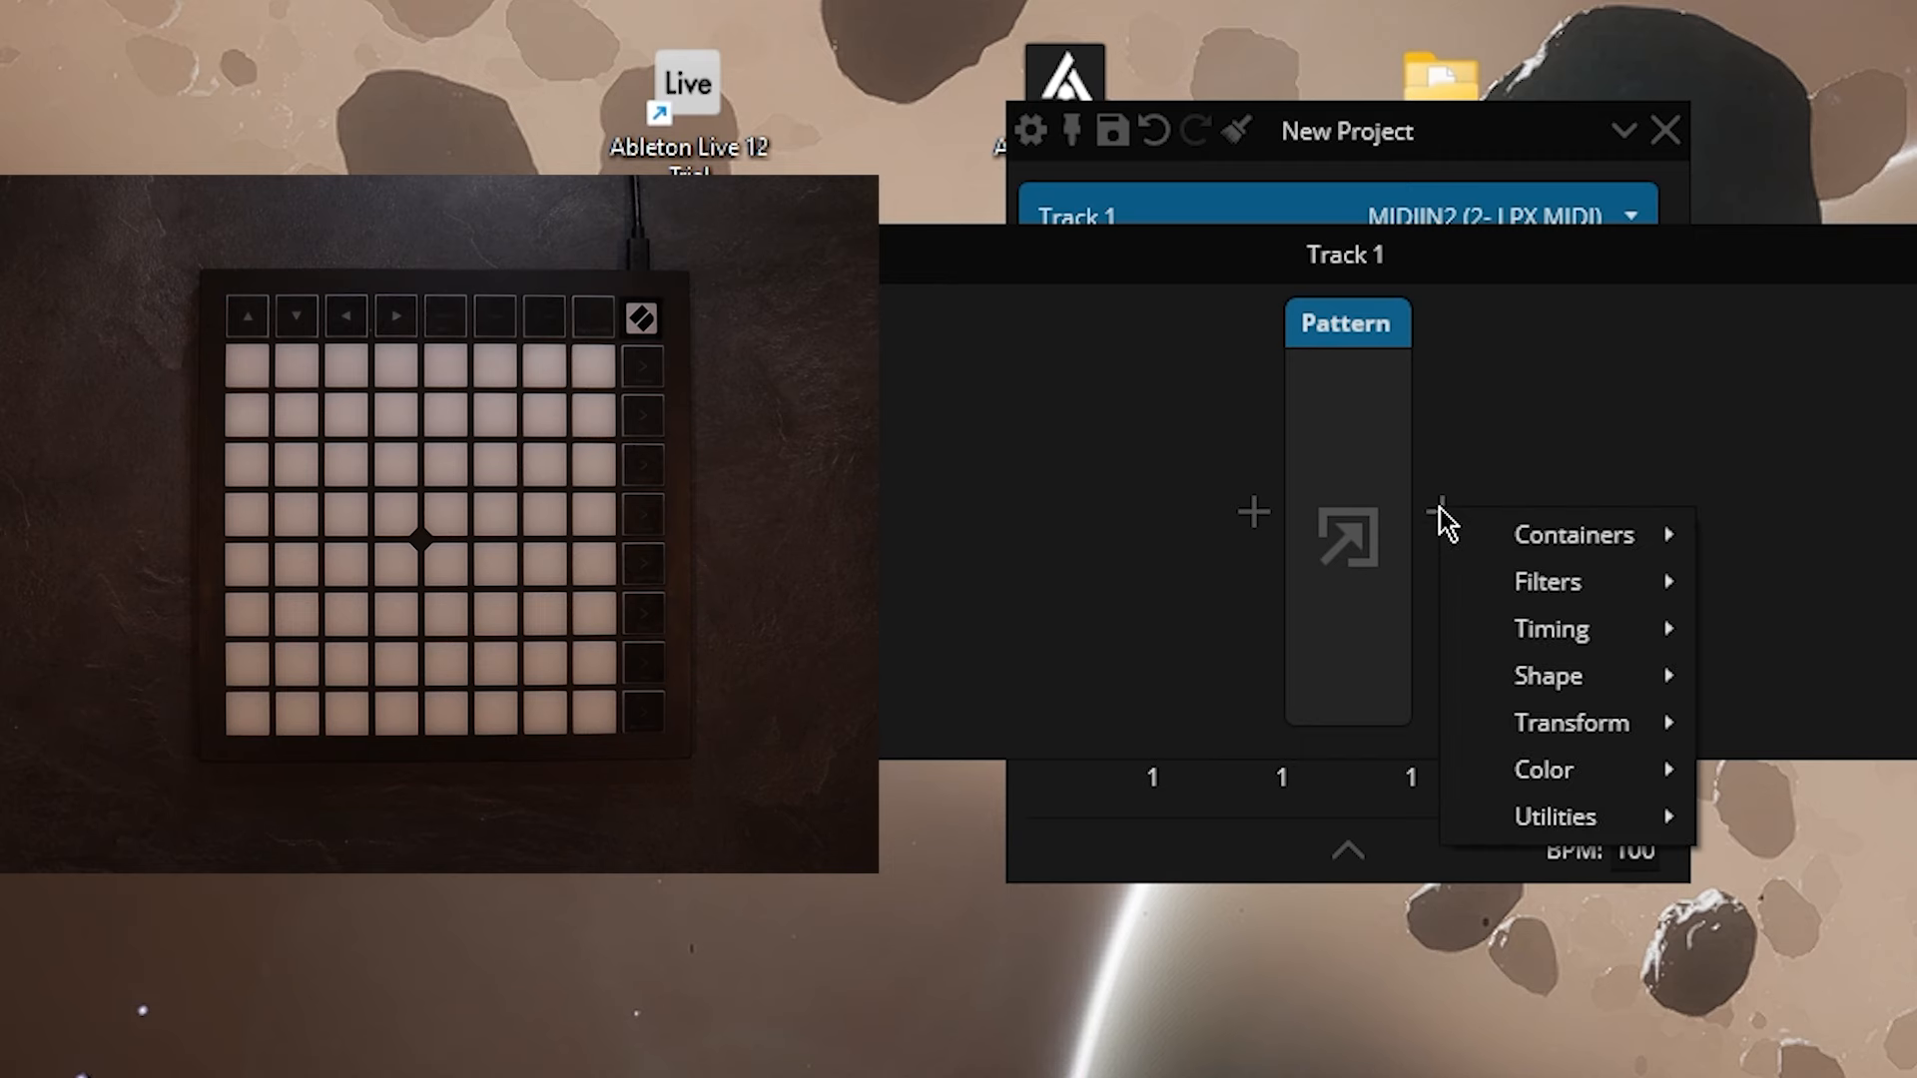
pyautogui.moveTo(1669, 783)
pyautogui.click(1845, 794)
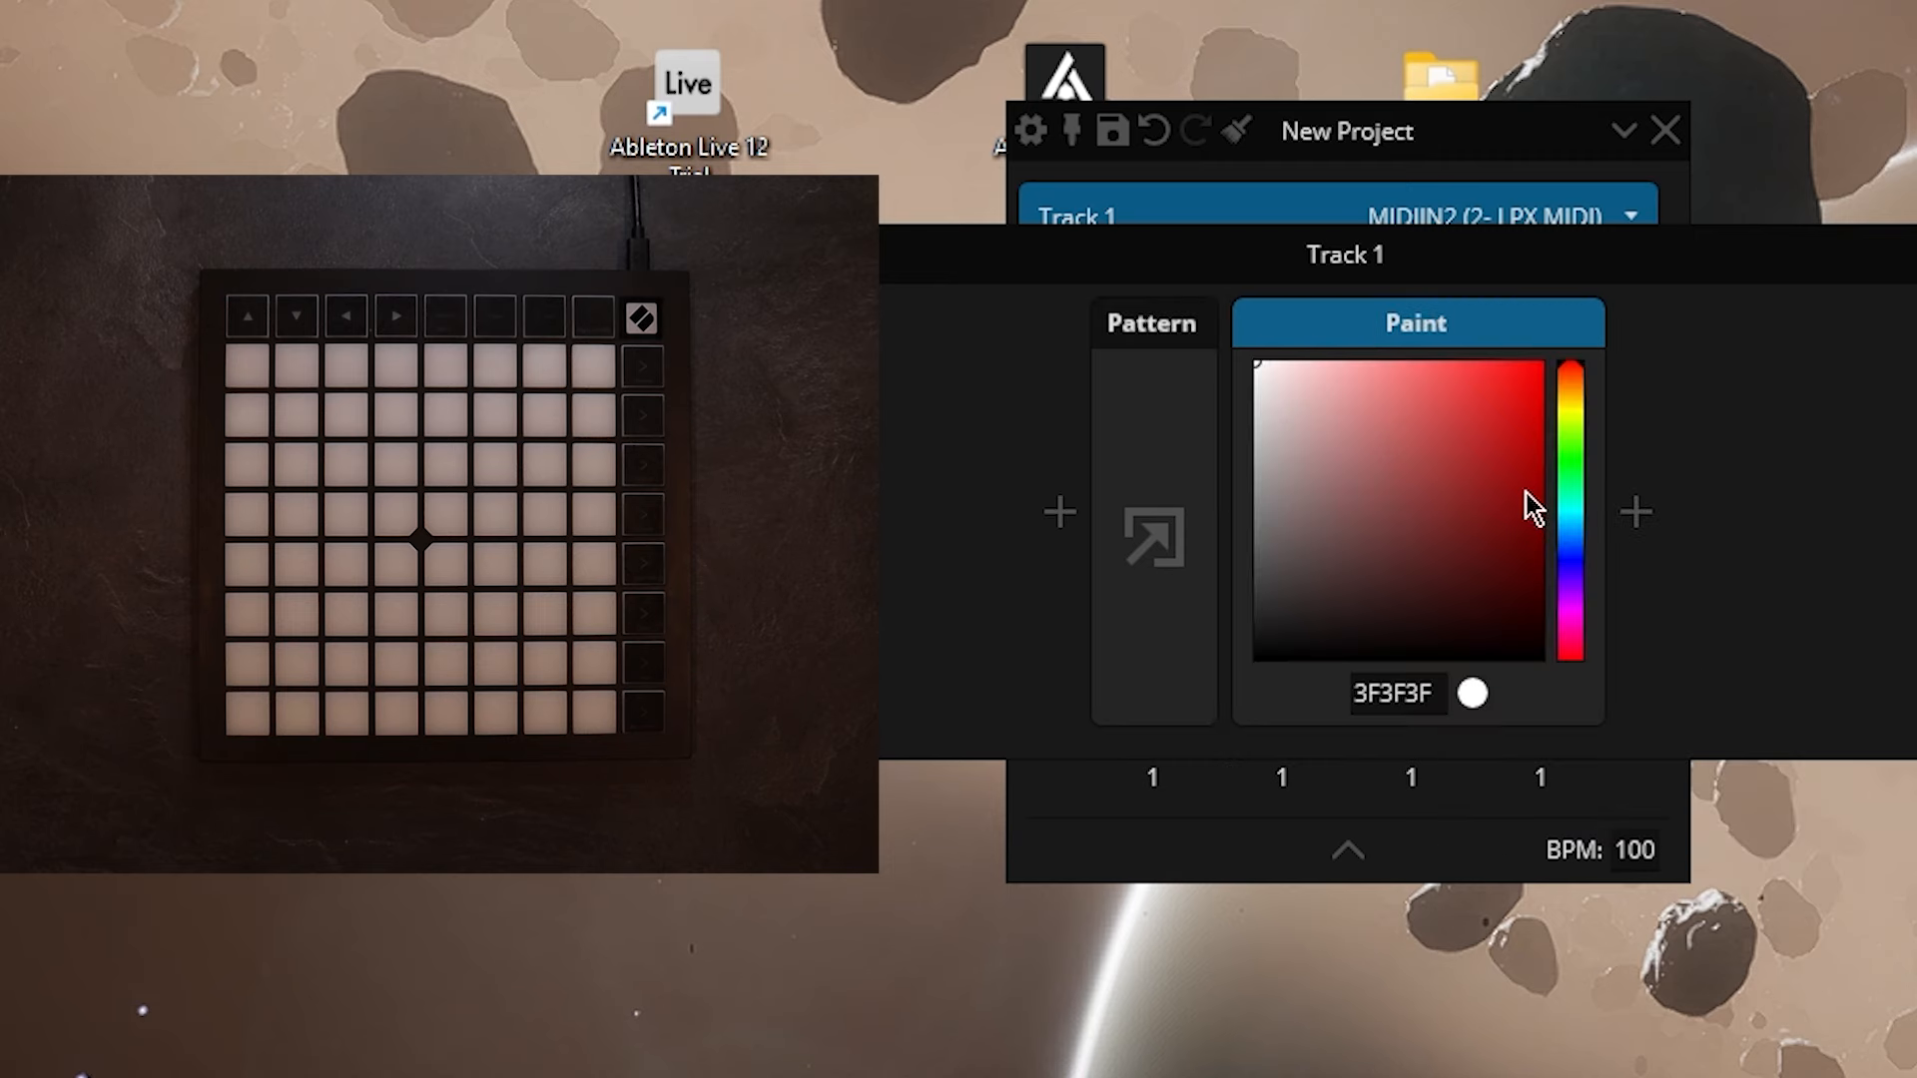
pyautogui.click(1571, 464)
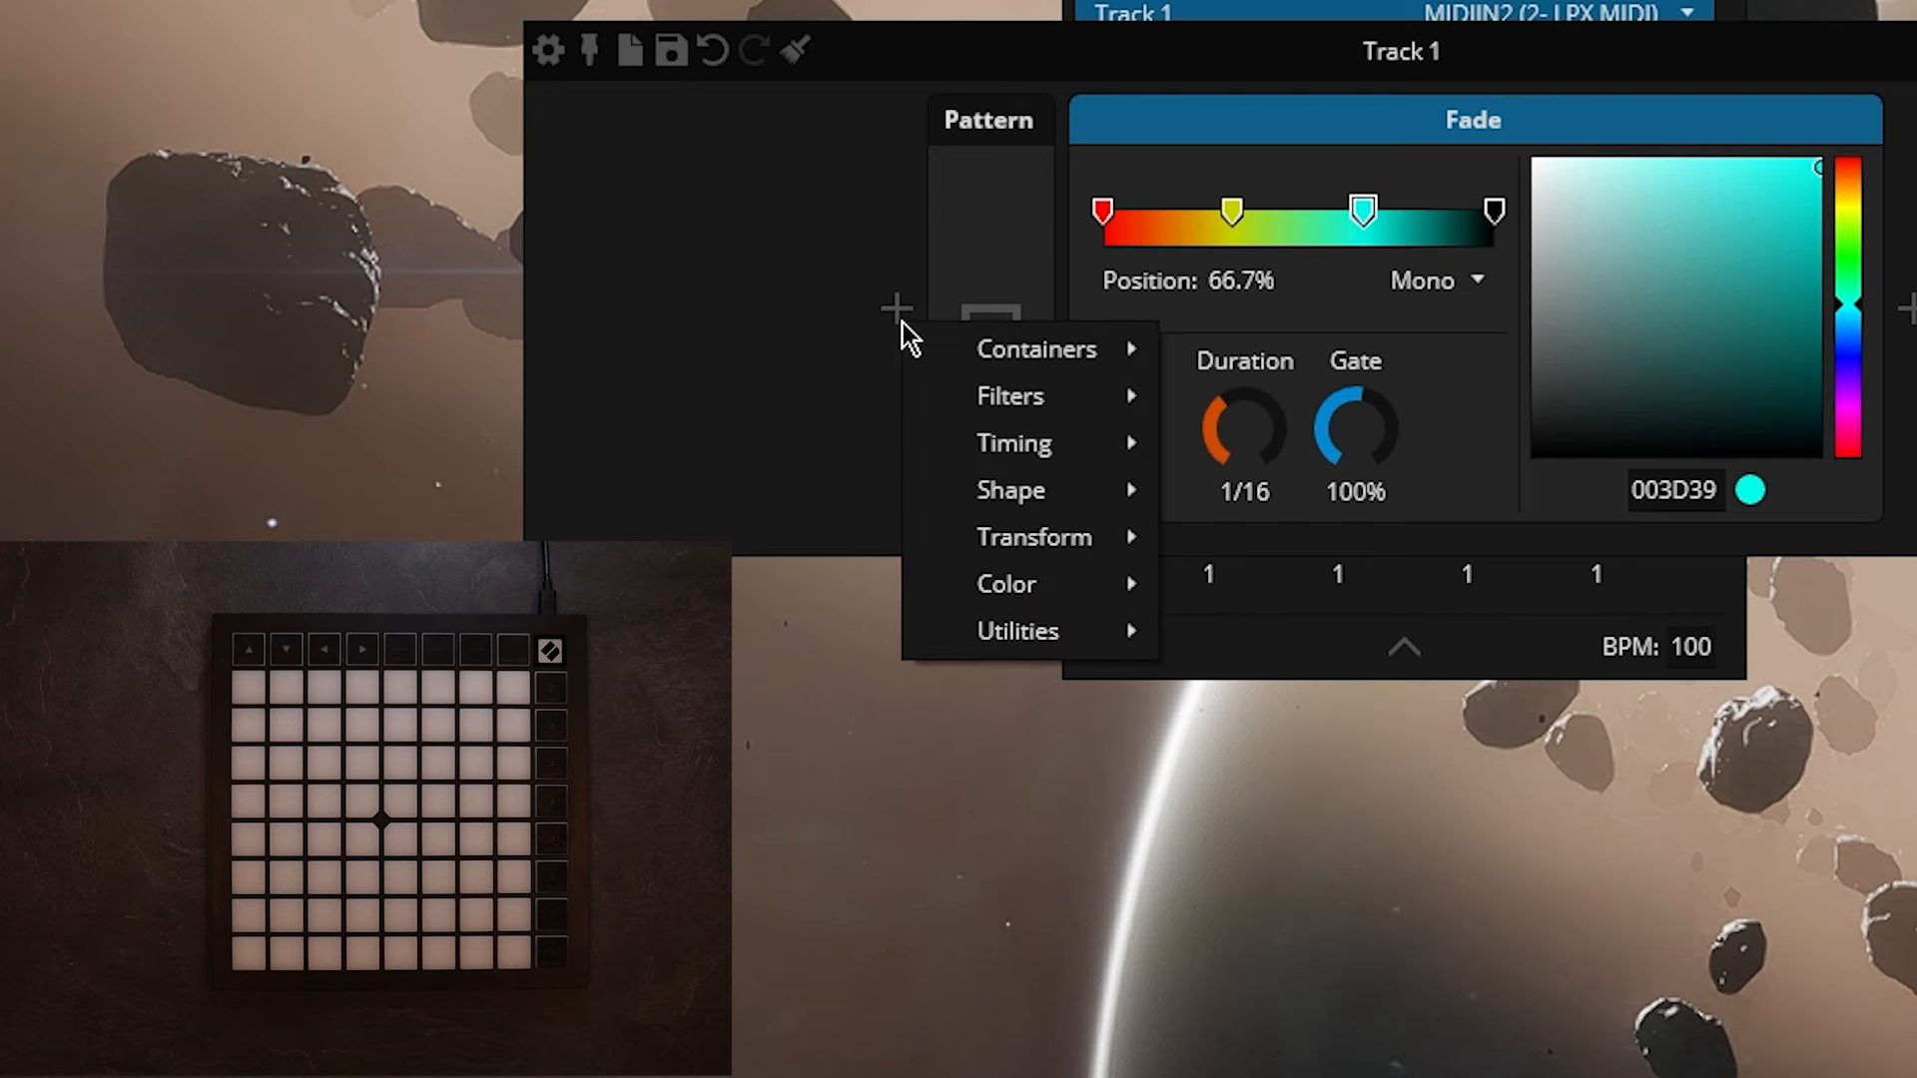
# Insert a Key Filter before the Pattern and enable only its lower-left corner pad.
pyautogui.moveTo(956, 350)
pyautogui.moveTo(987, 398)
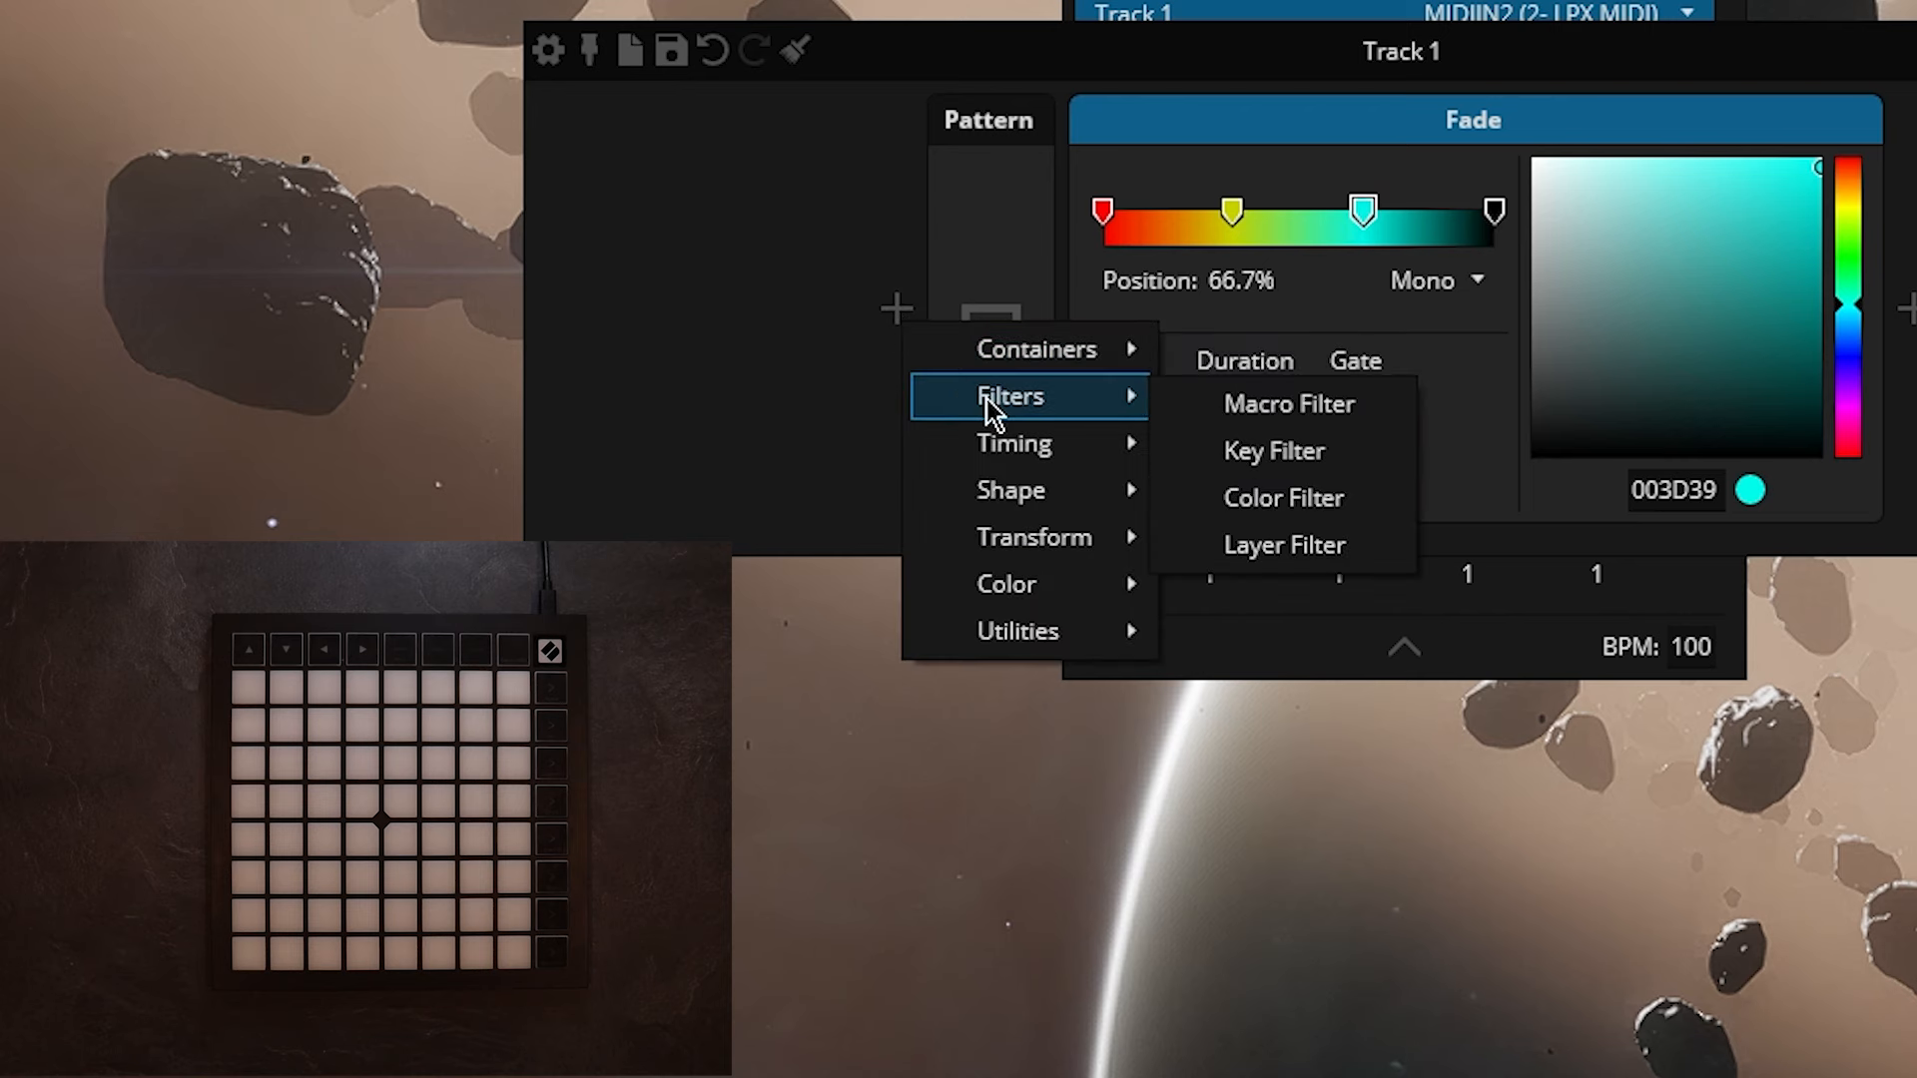
pyautogui.click(1272, 461)
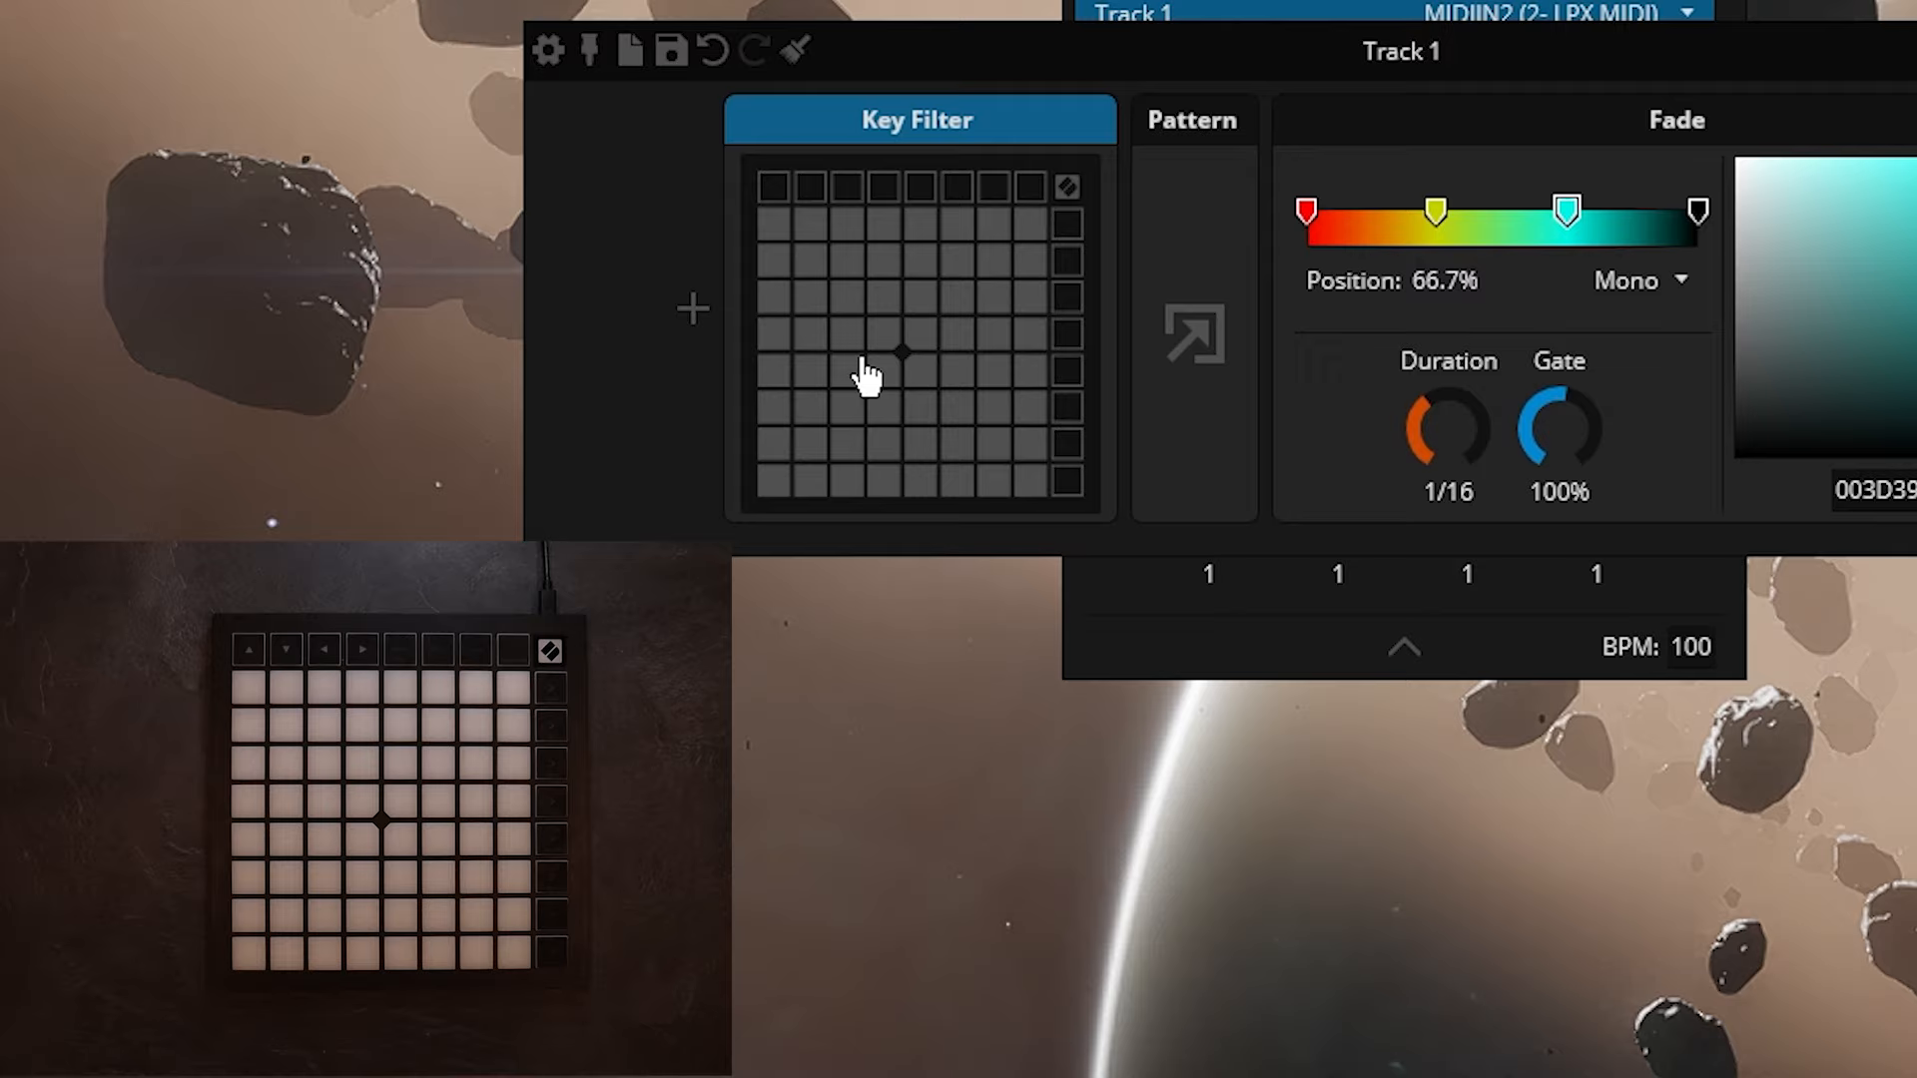
pyautogui.click(775, 487)
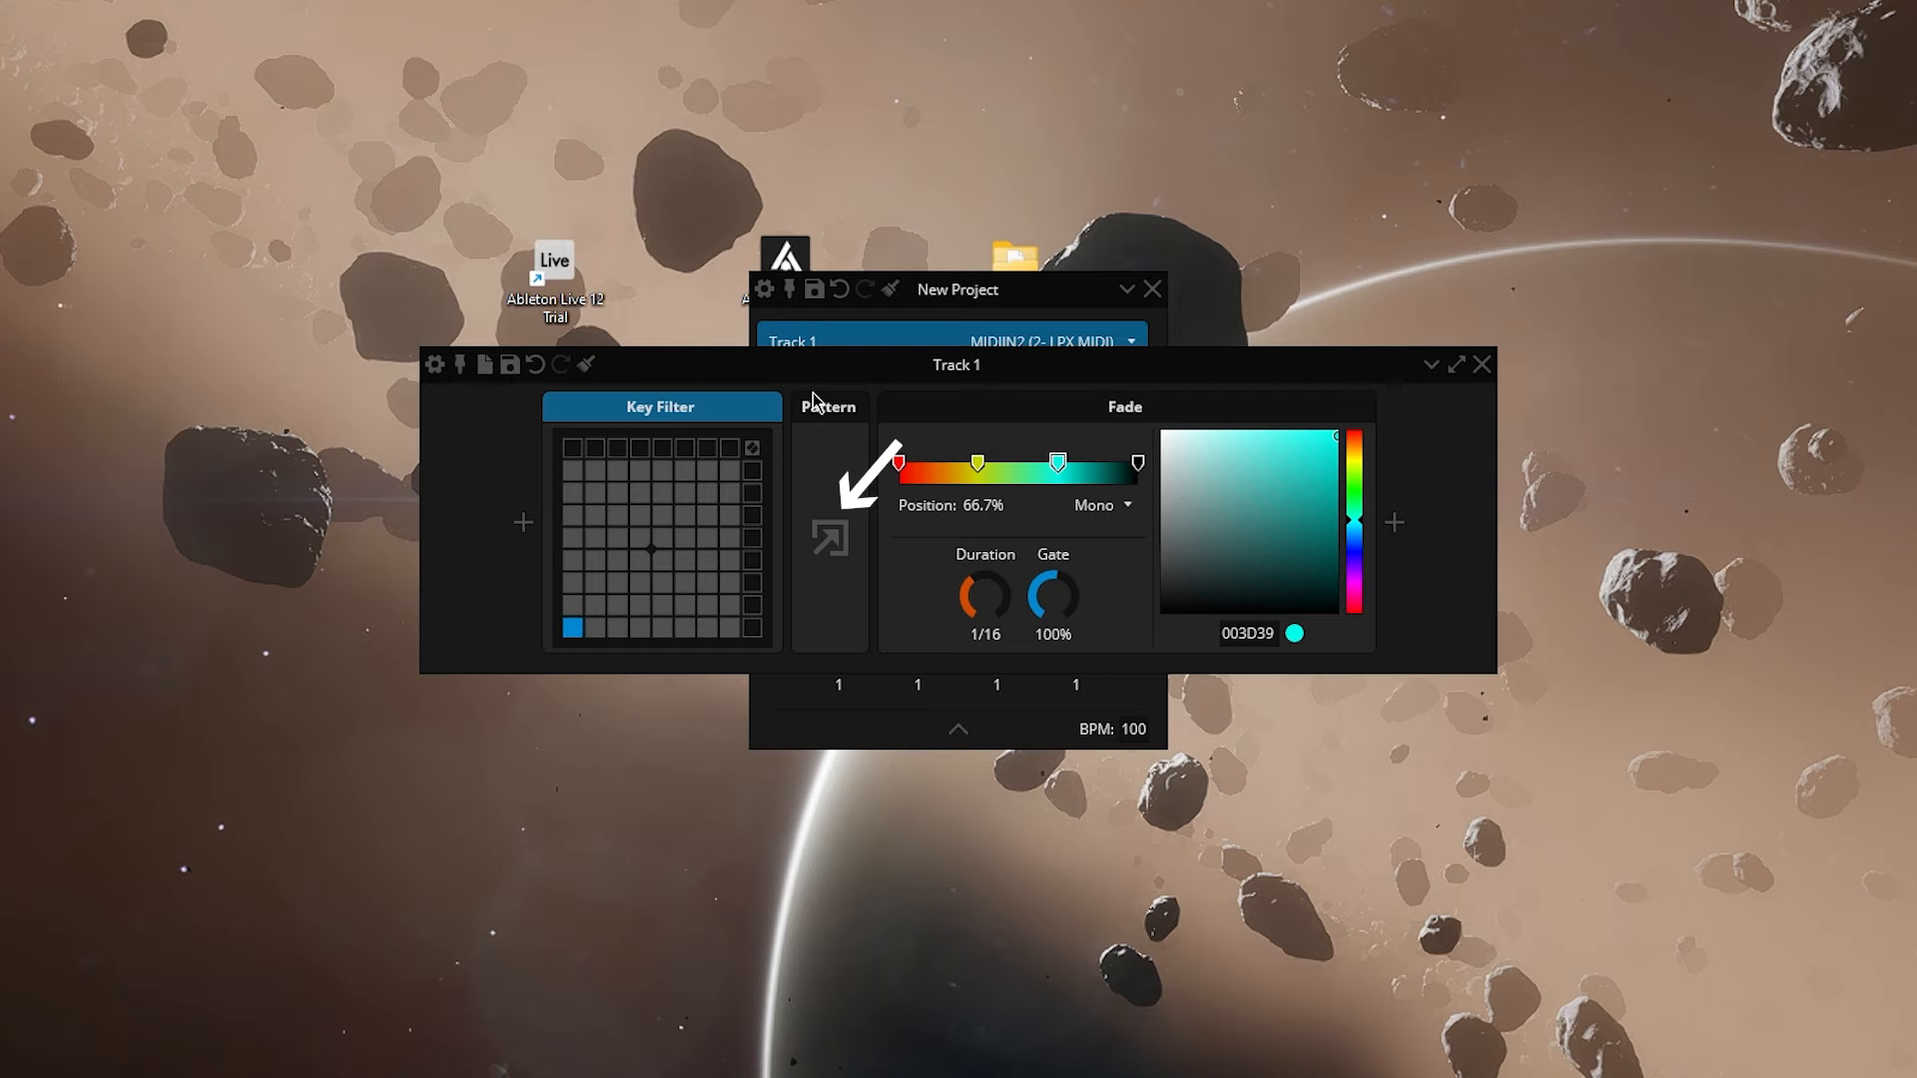
# Open the Pattern to review its diagonal wave frames, then examine the Fade device that follows it.
pyautogui.click(814, 401)
pyautogui.click(830, 539)
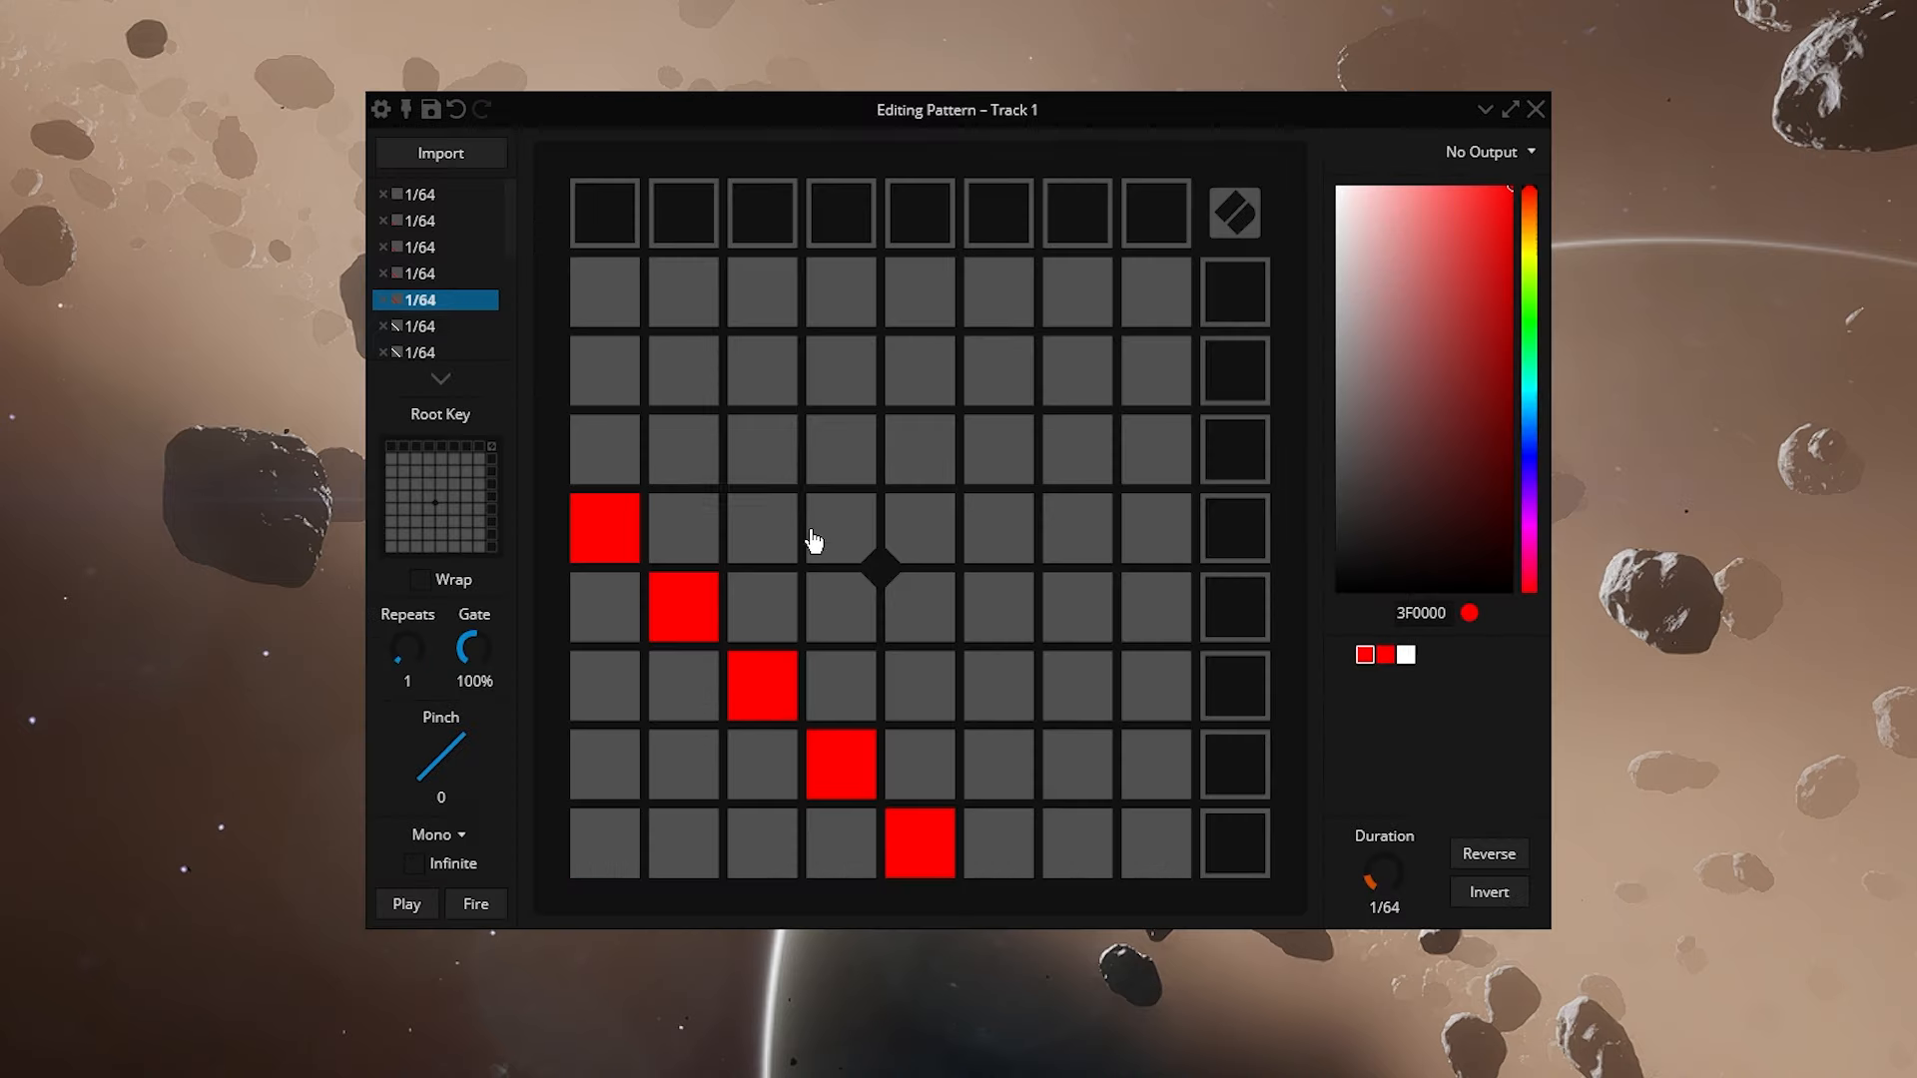
pyautogui.click(1242, 409)
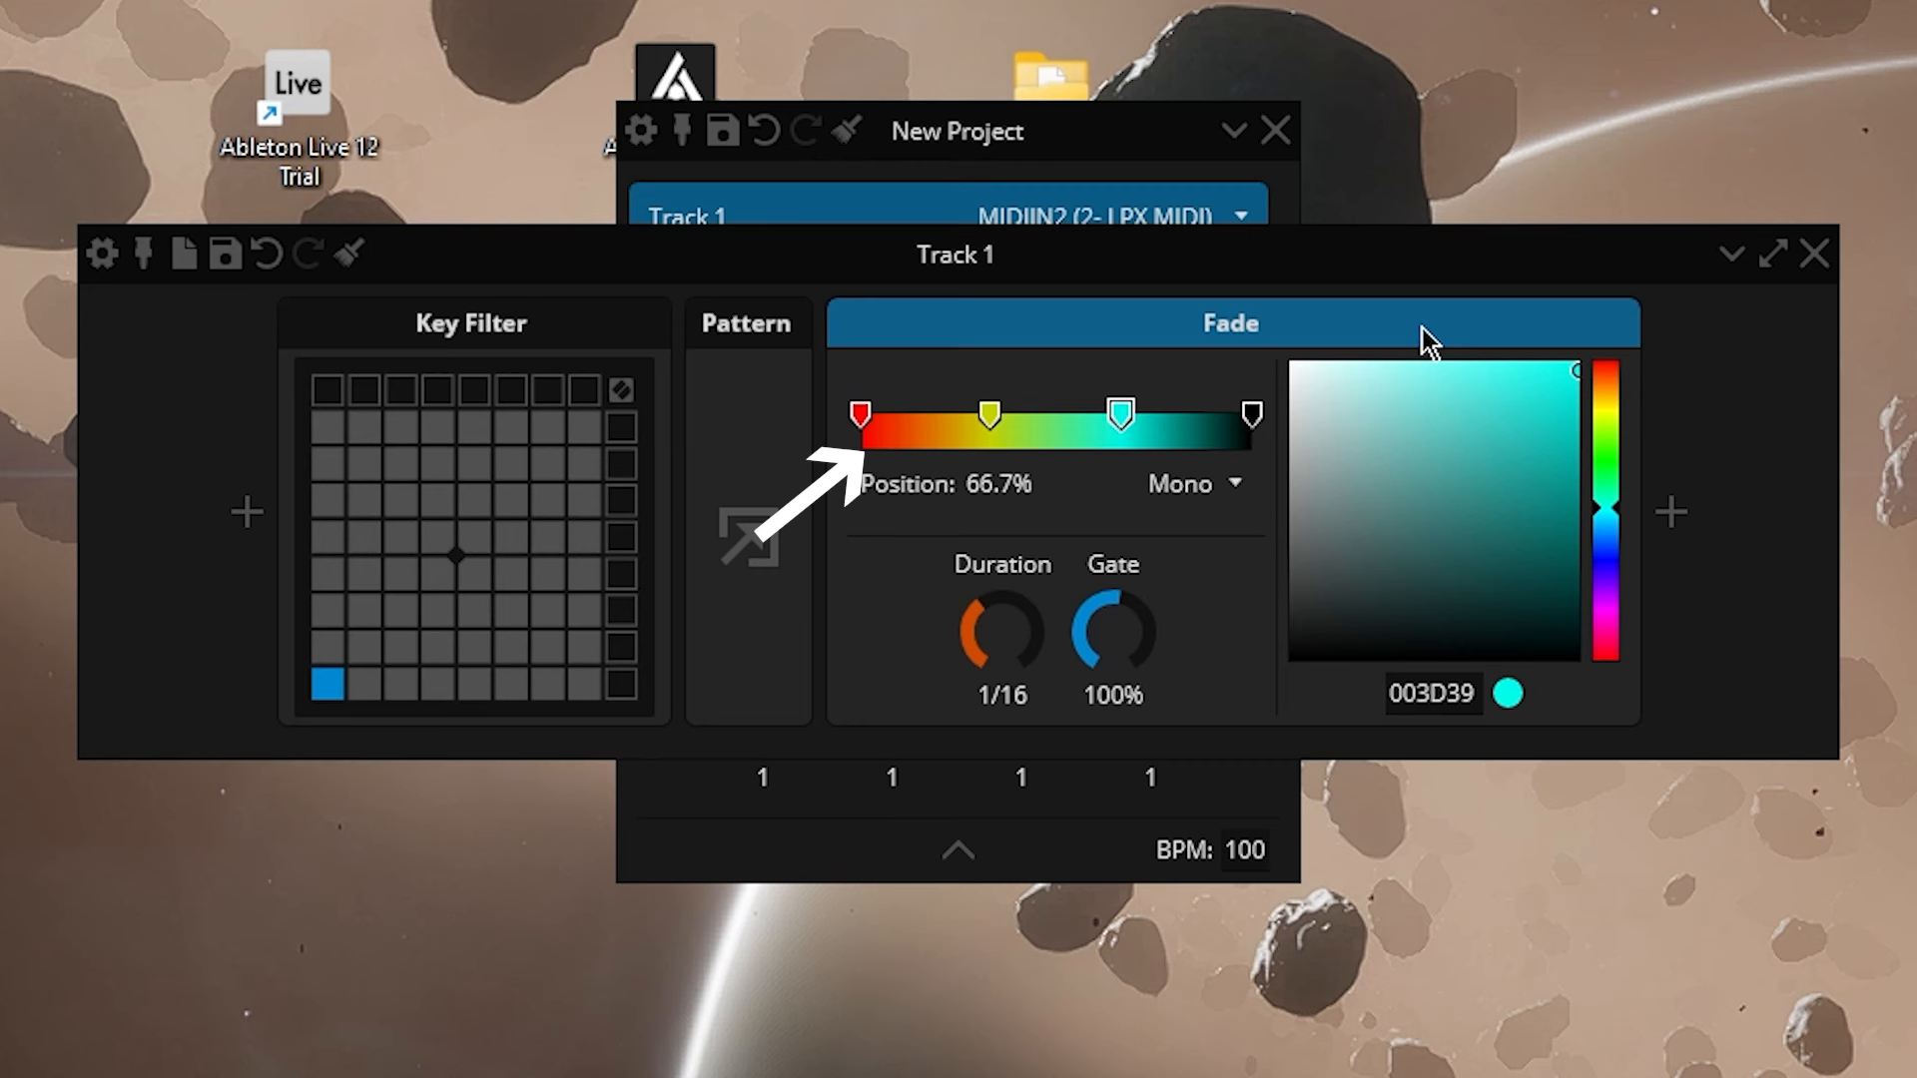
# Try a 90° Rotate device between the Pattern and Fade, selecting each device of the chain in signal order.
pyautogui.click(817, 544)
pyautogui.moveTo(940, 754)
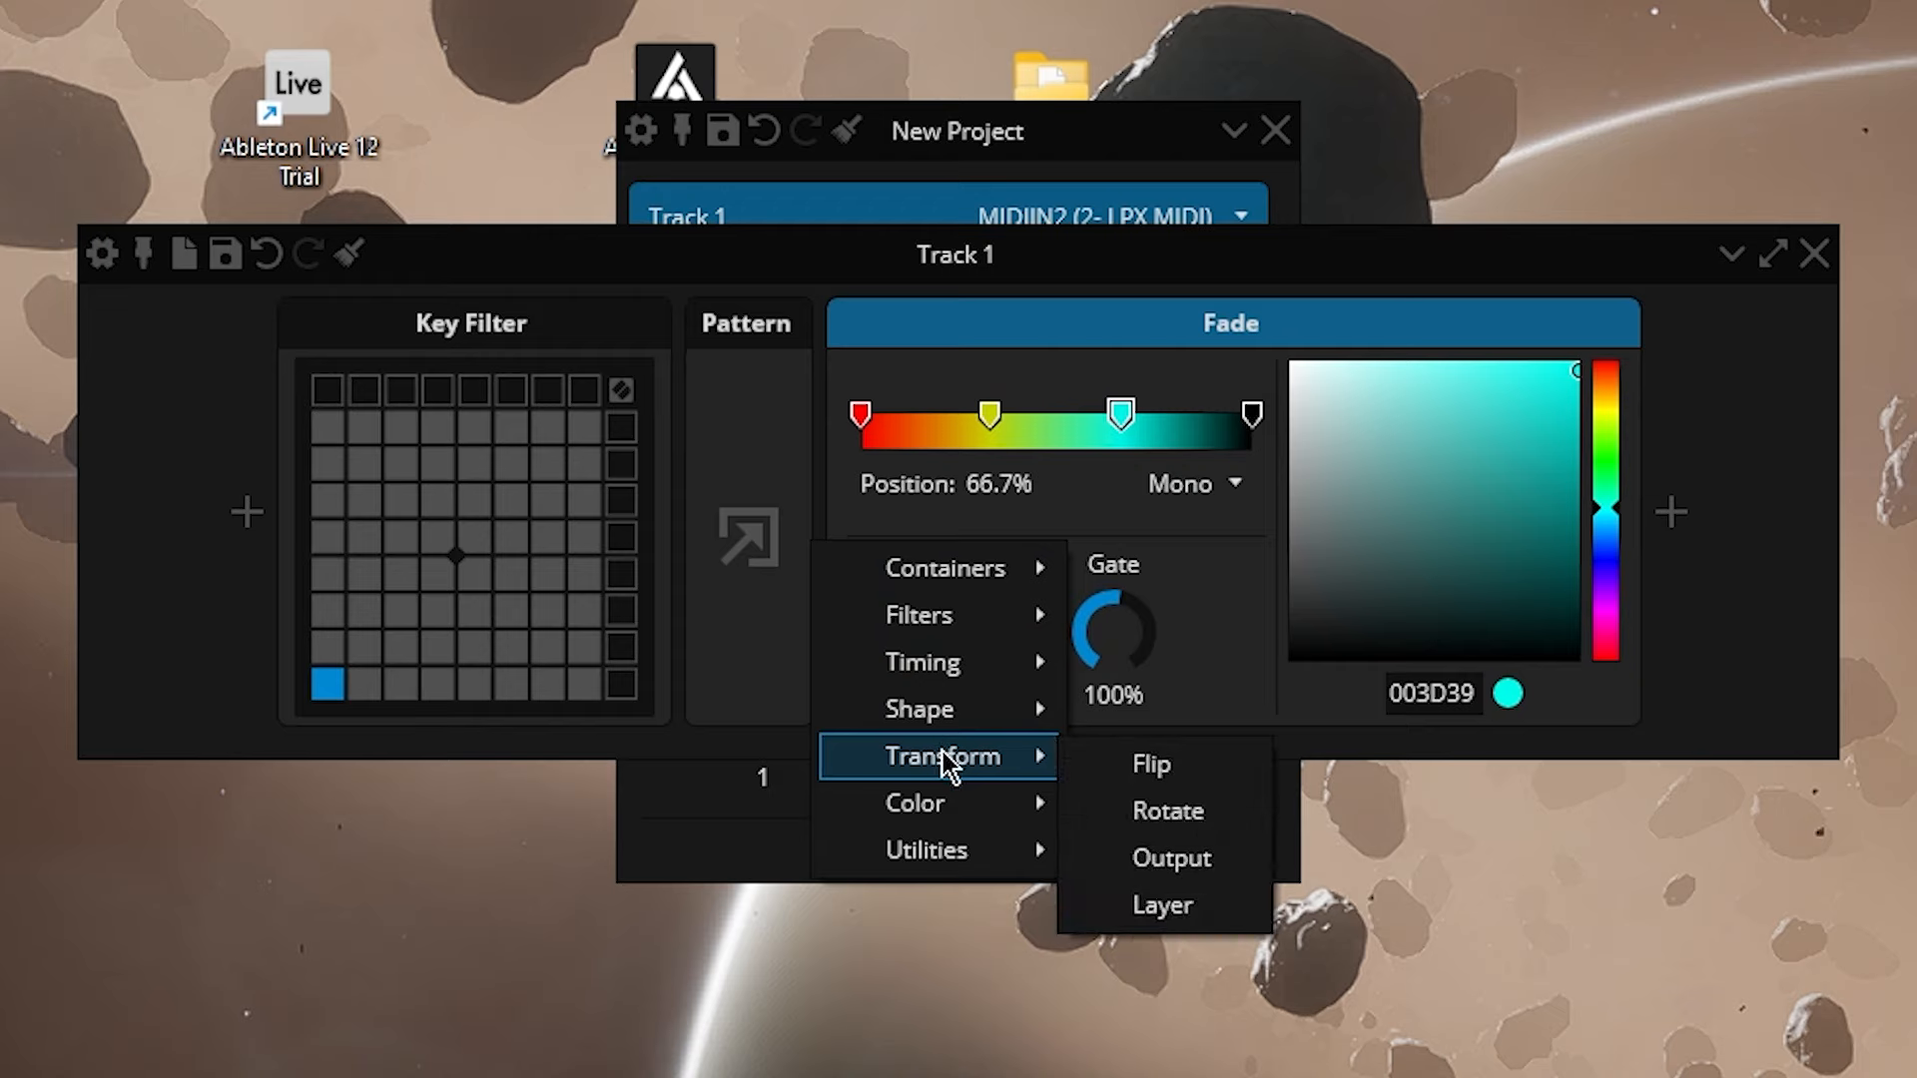
pyautogui.click(1142, 817)
pyautogui.click(475, 334)
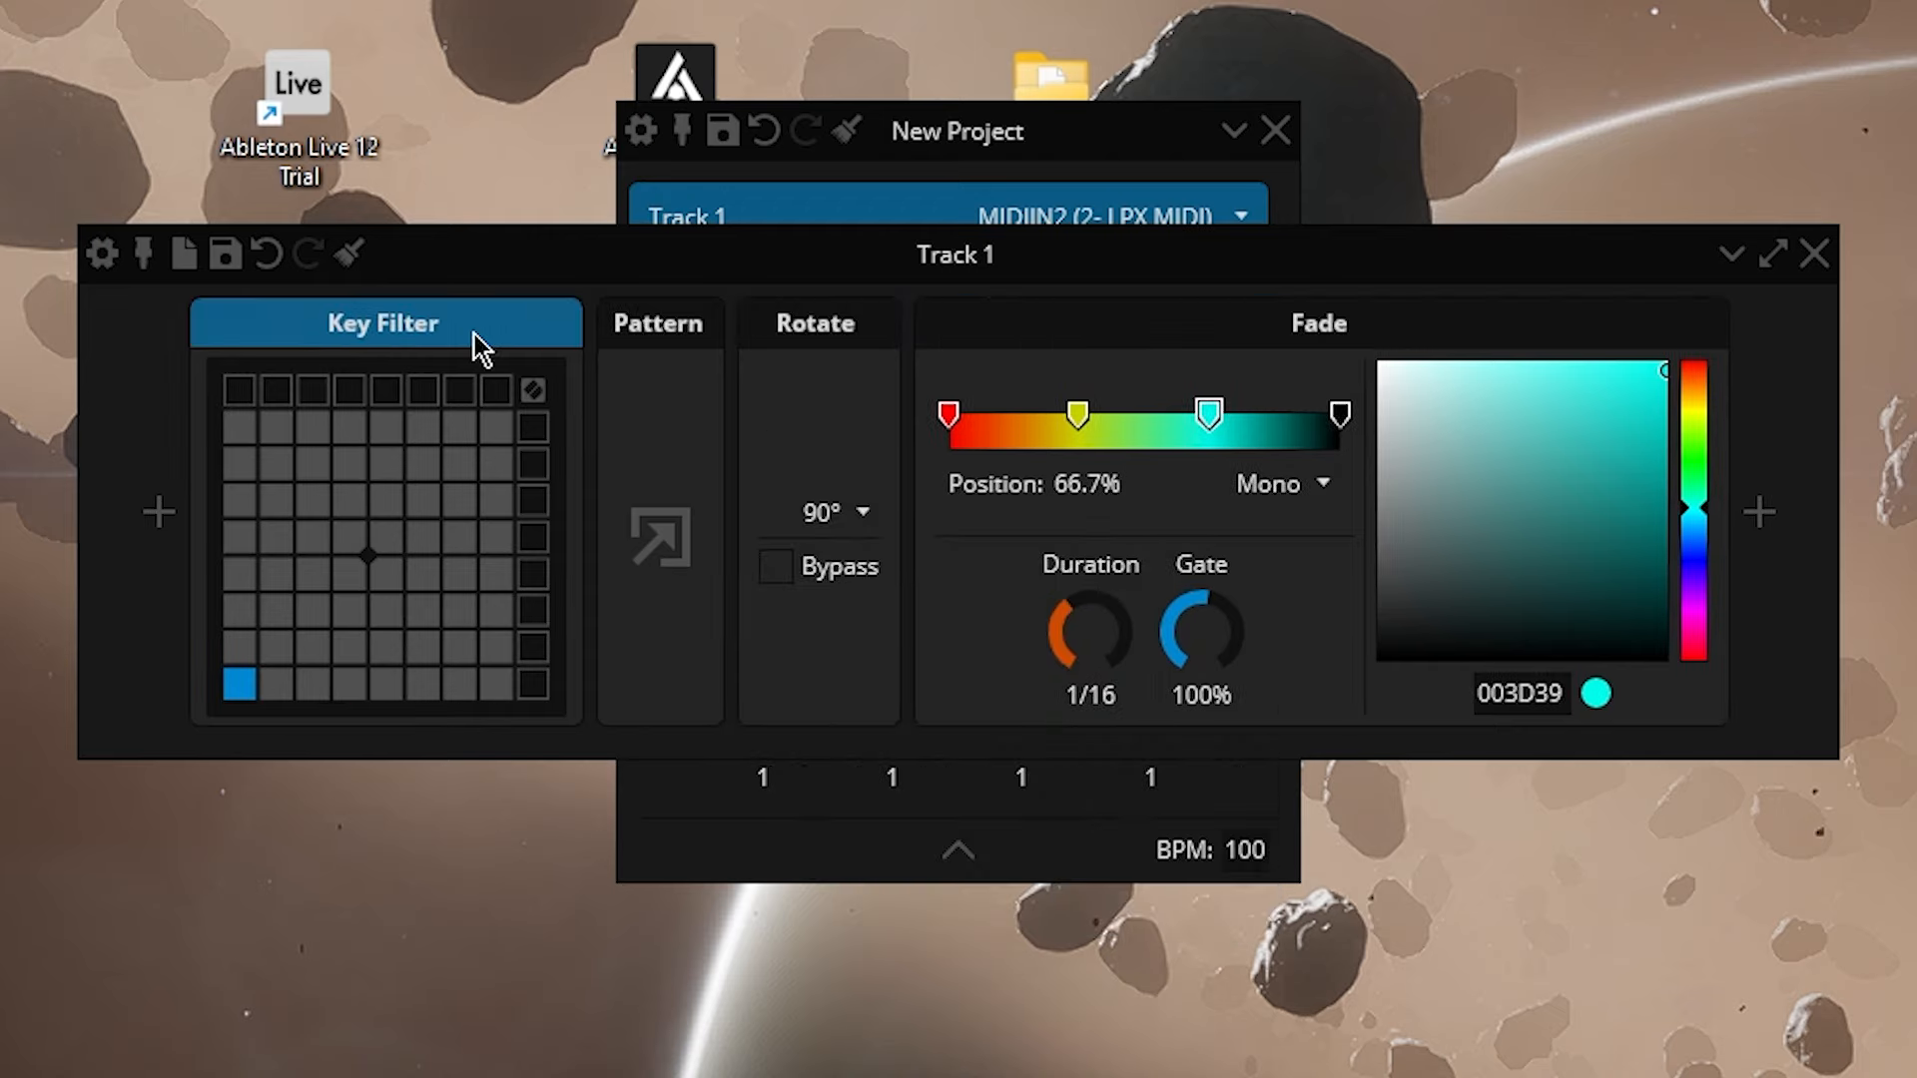
pyautogui.click(639, 338)
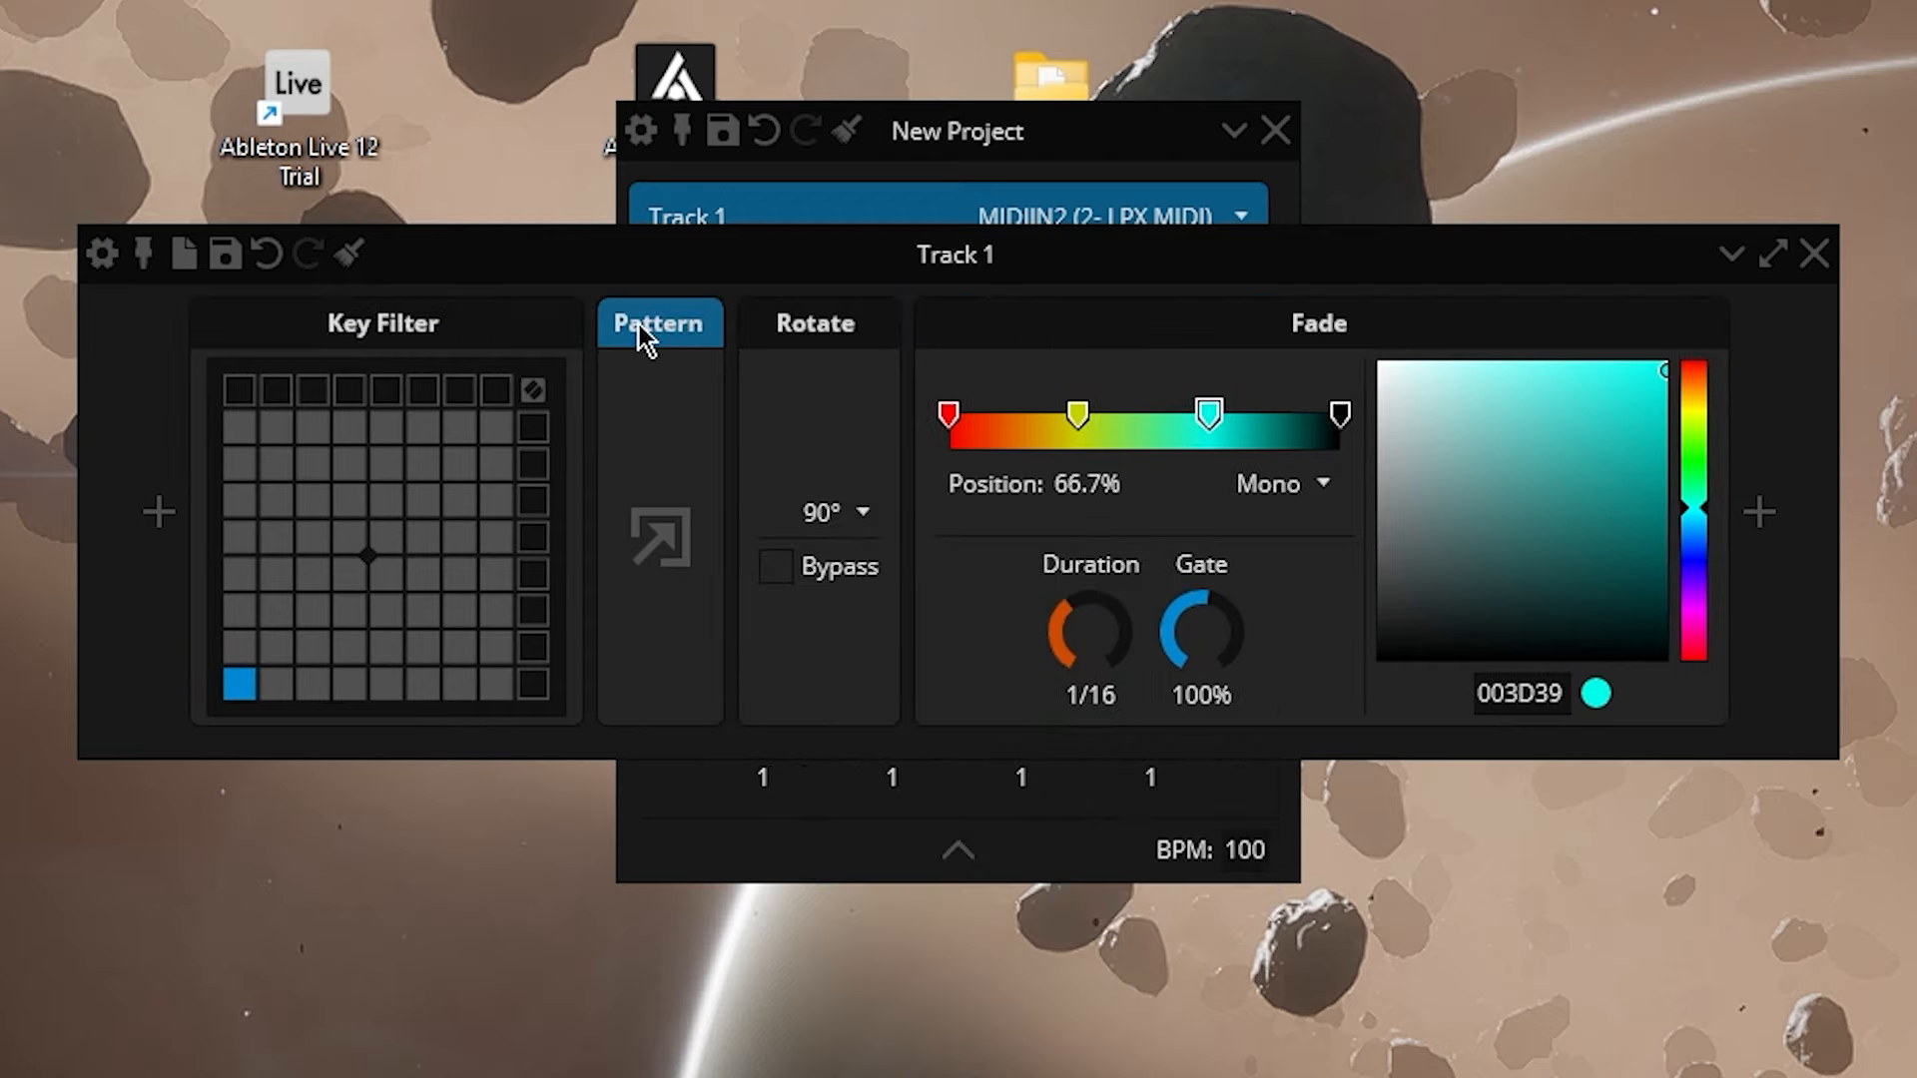
pyautogui.click(796, 322)
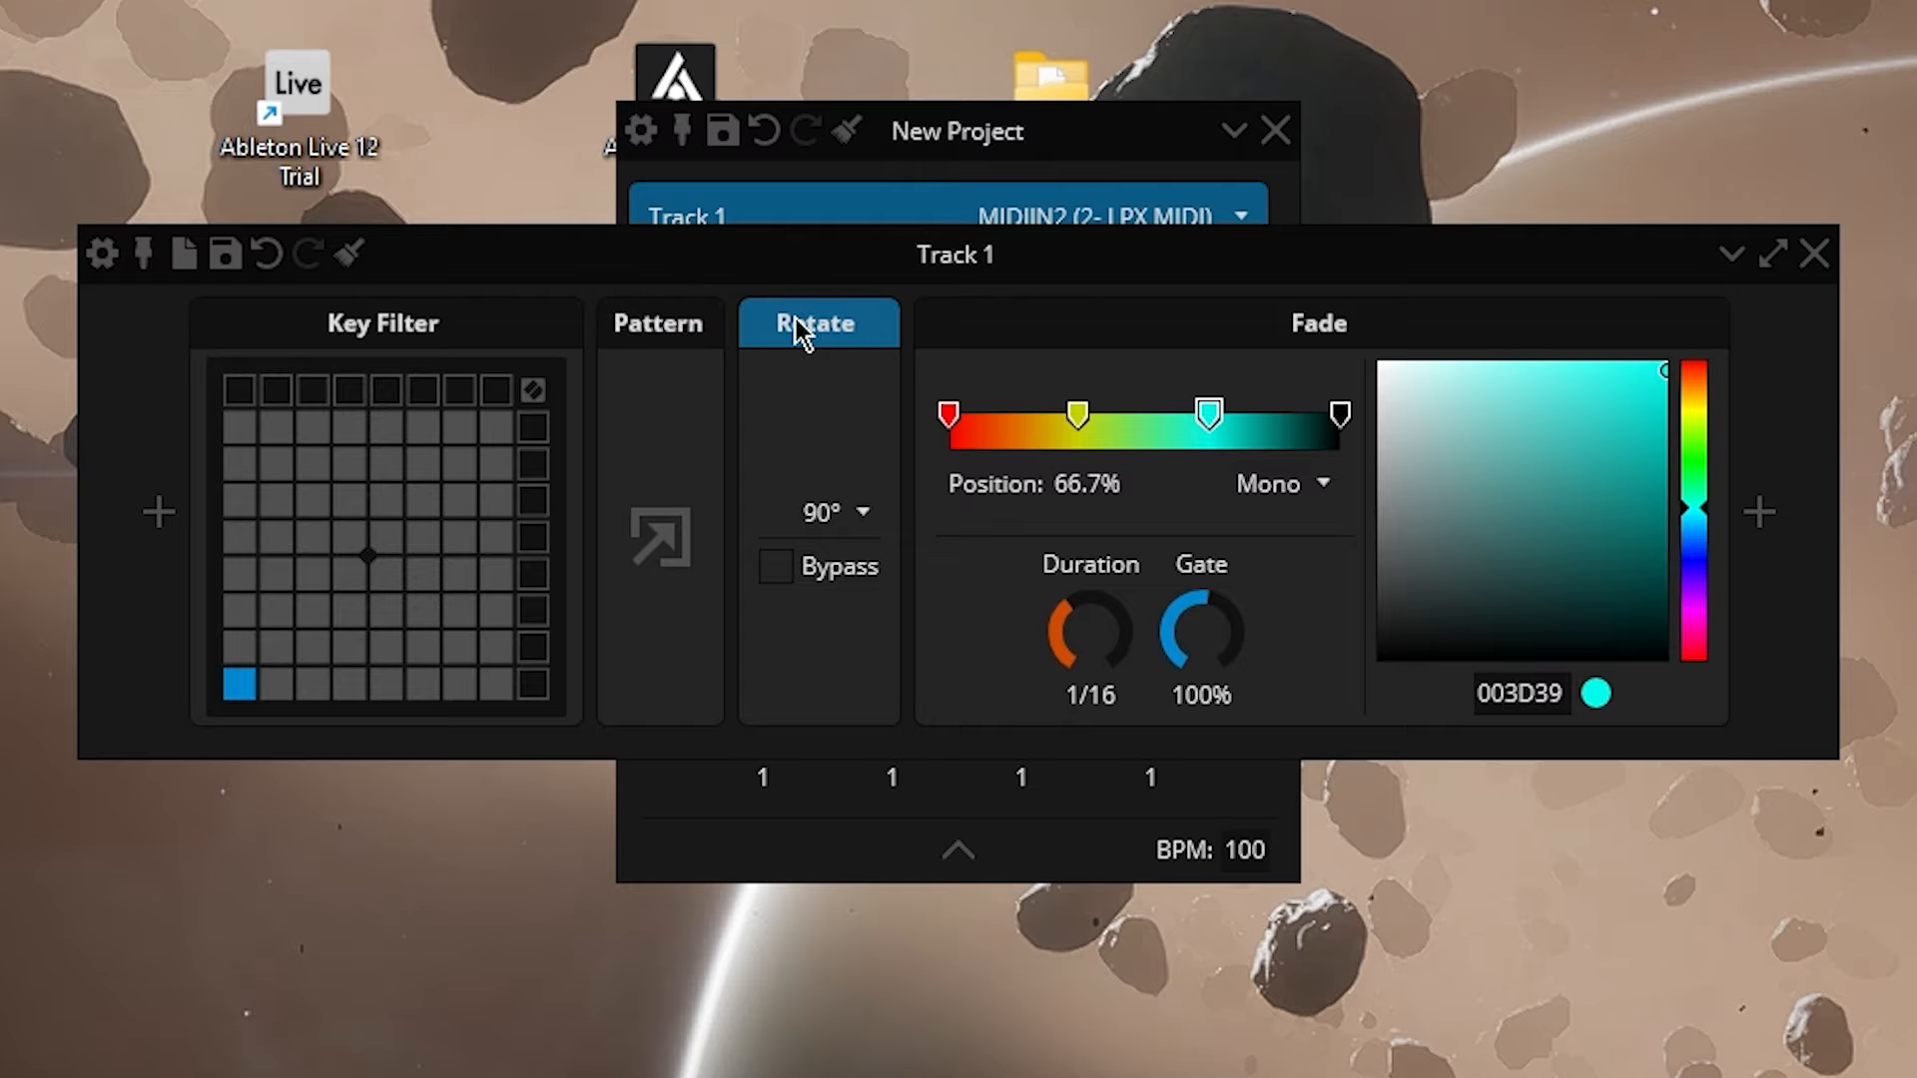
pyautogui.click(956, 329)
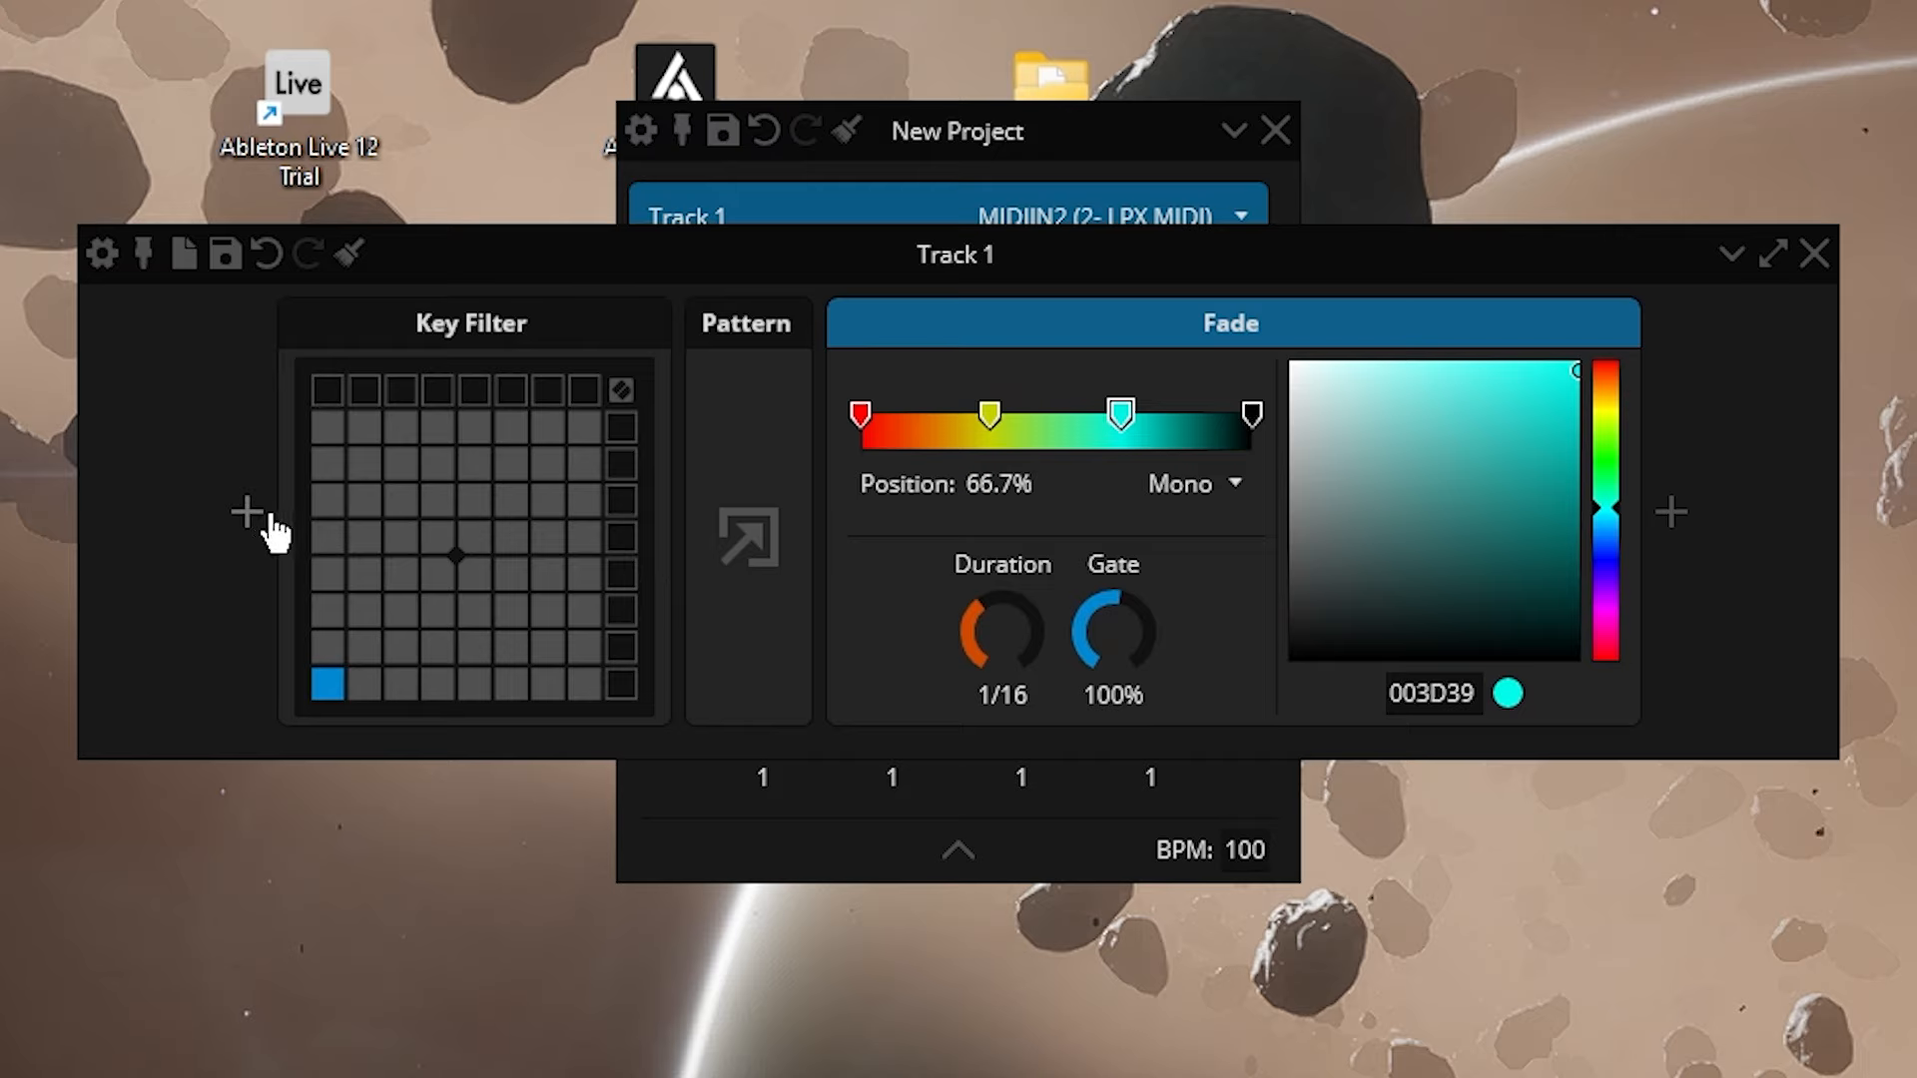
# Insert a Group container before the Key Filter and add a first chain to it.
pyautogui.click(247, 514)
pyautogui.moveTo(492, 544)
pyautogui.click(609, 545)
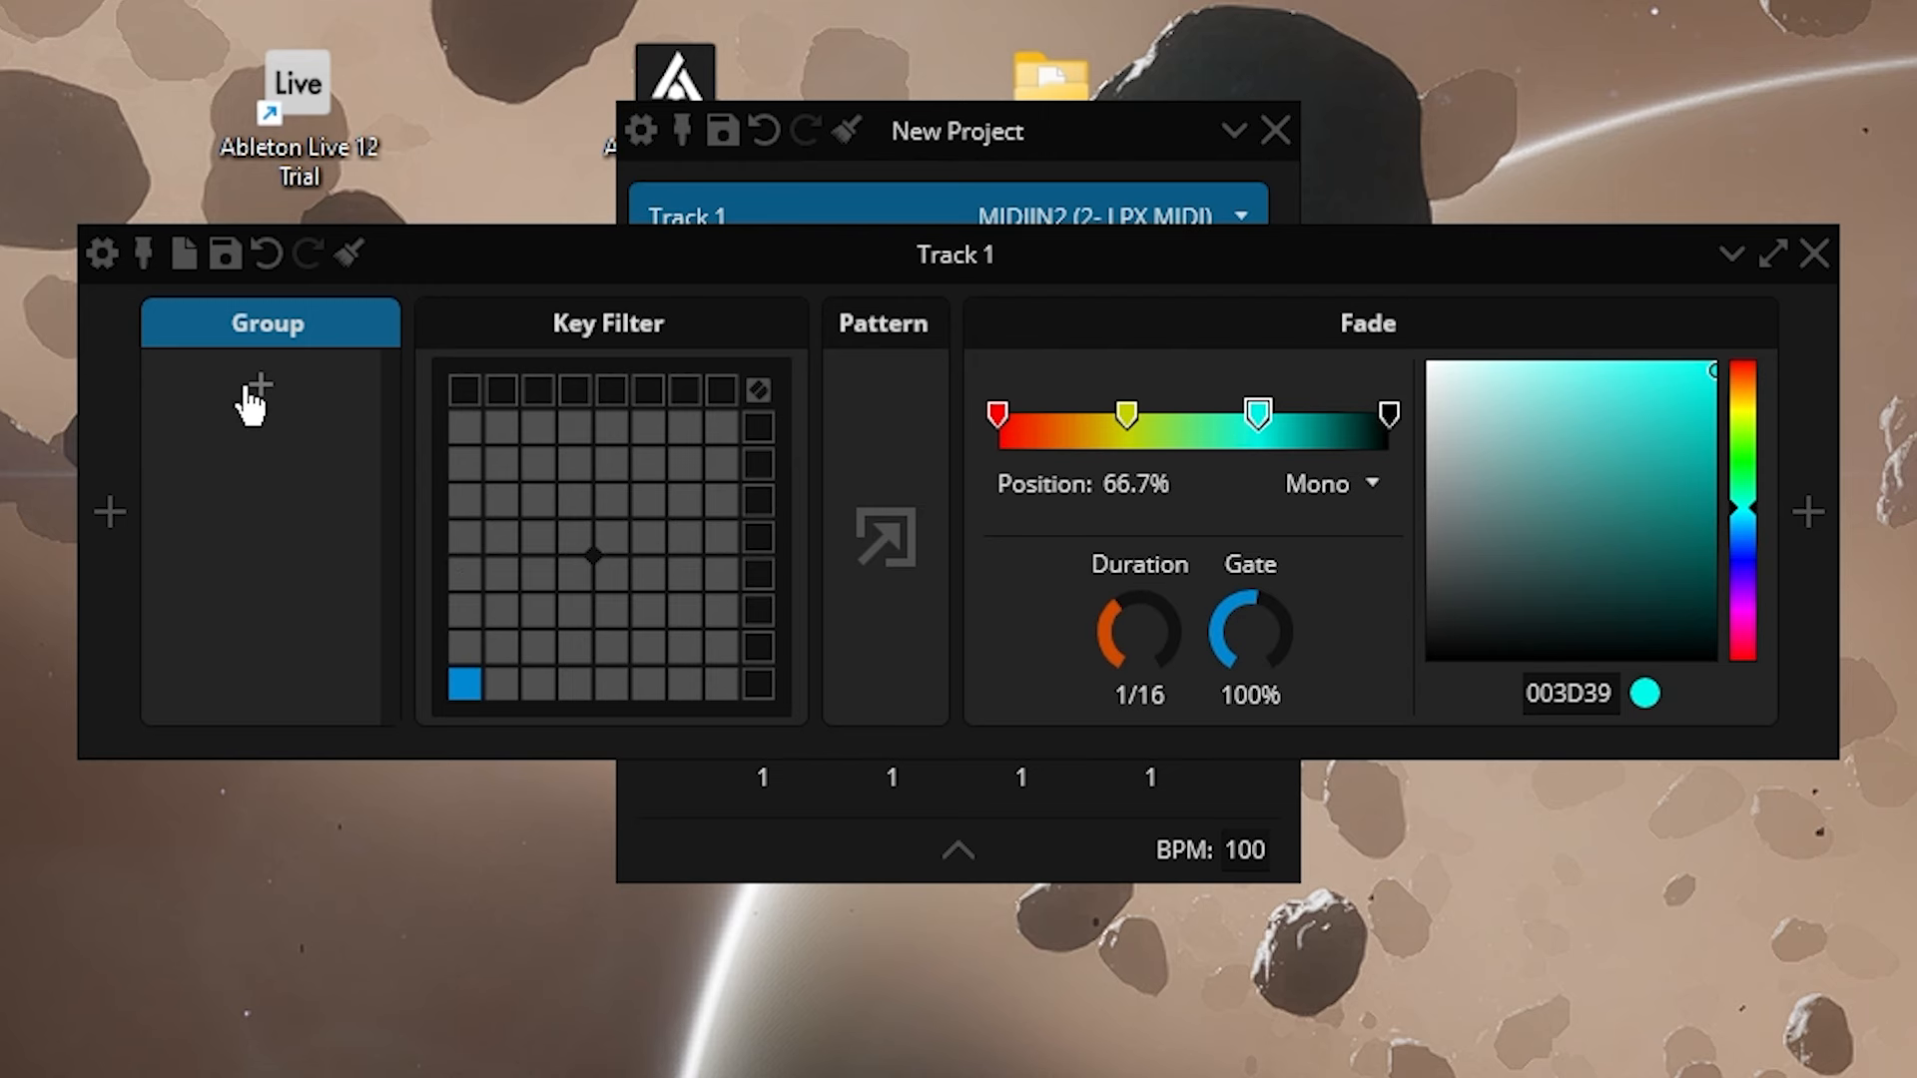
pyautogui.click(251, 390)
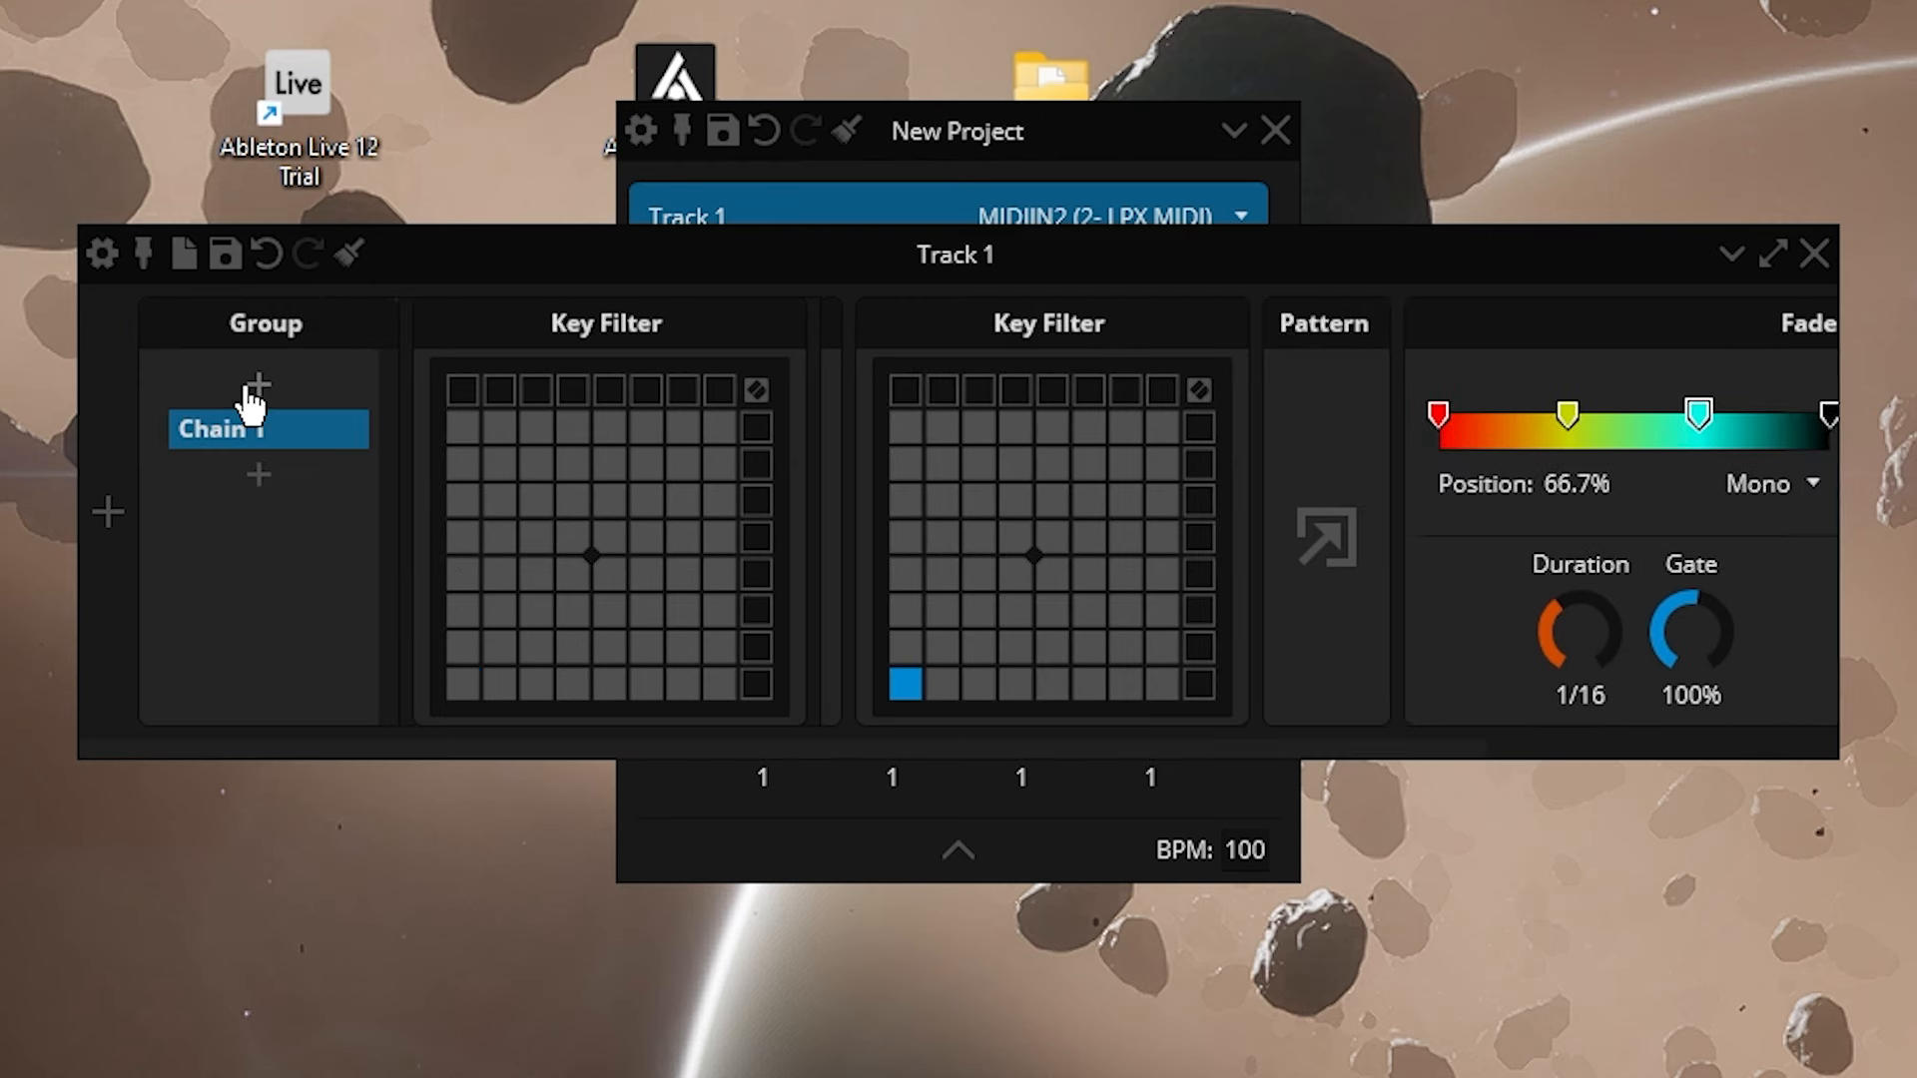
# Delete the default Key Filter from Chain 1 and move the existing Key Filter, Pattern and Fade into that chain.
pyautogui.click(509, 317)
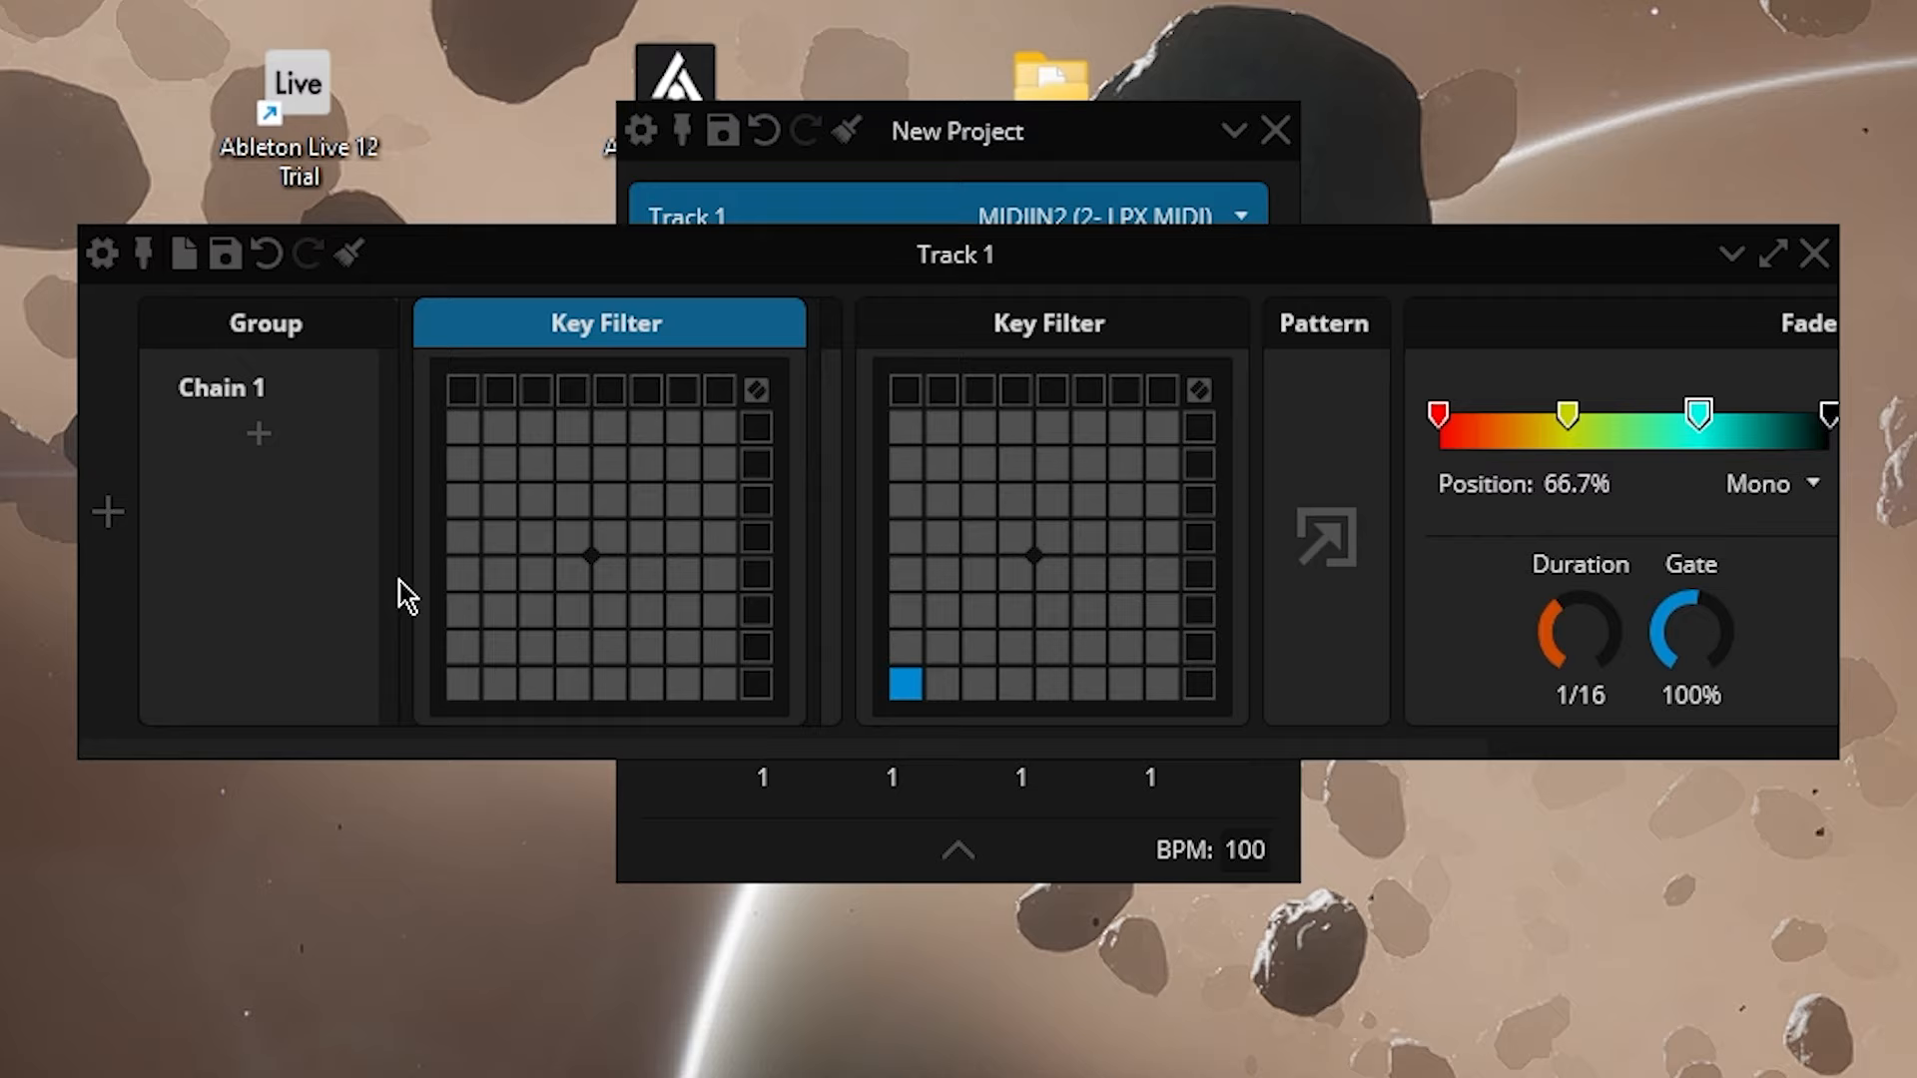
pyautogui.moveTo(429, 607)
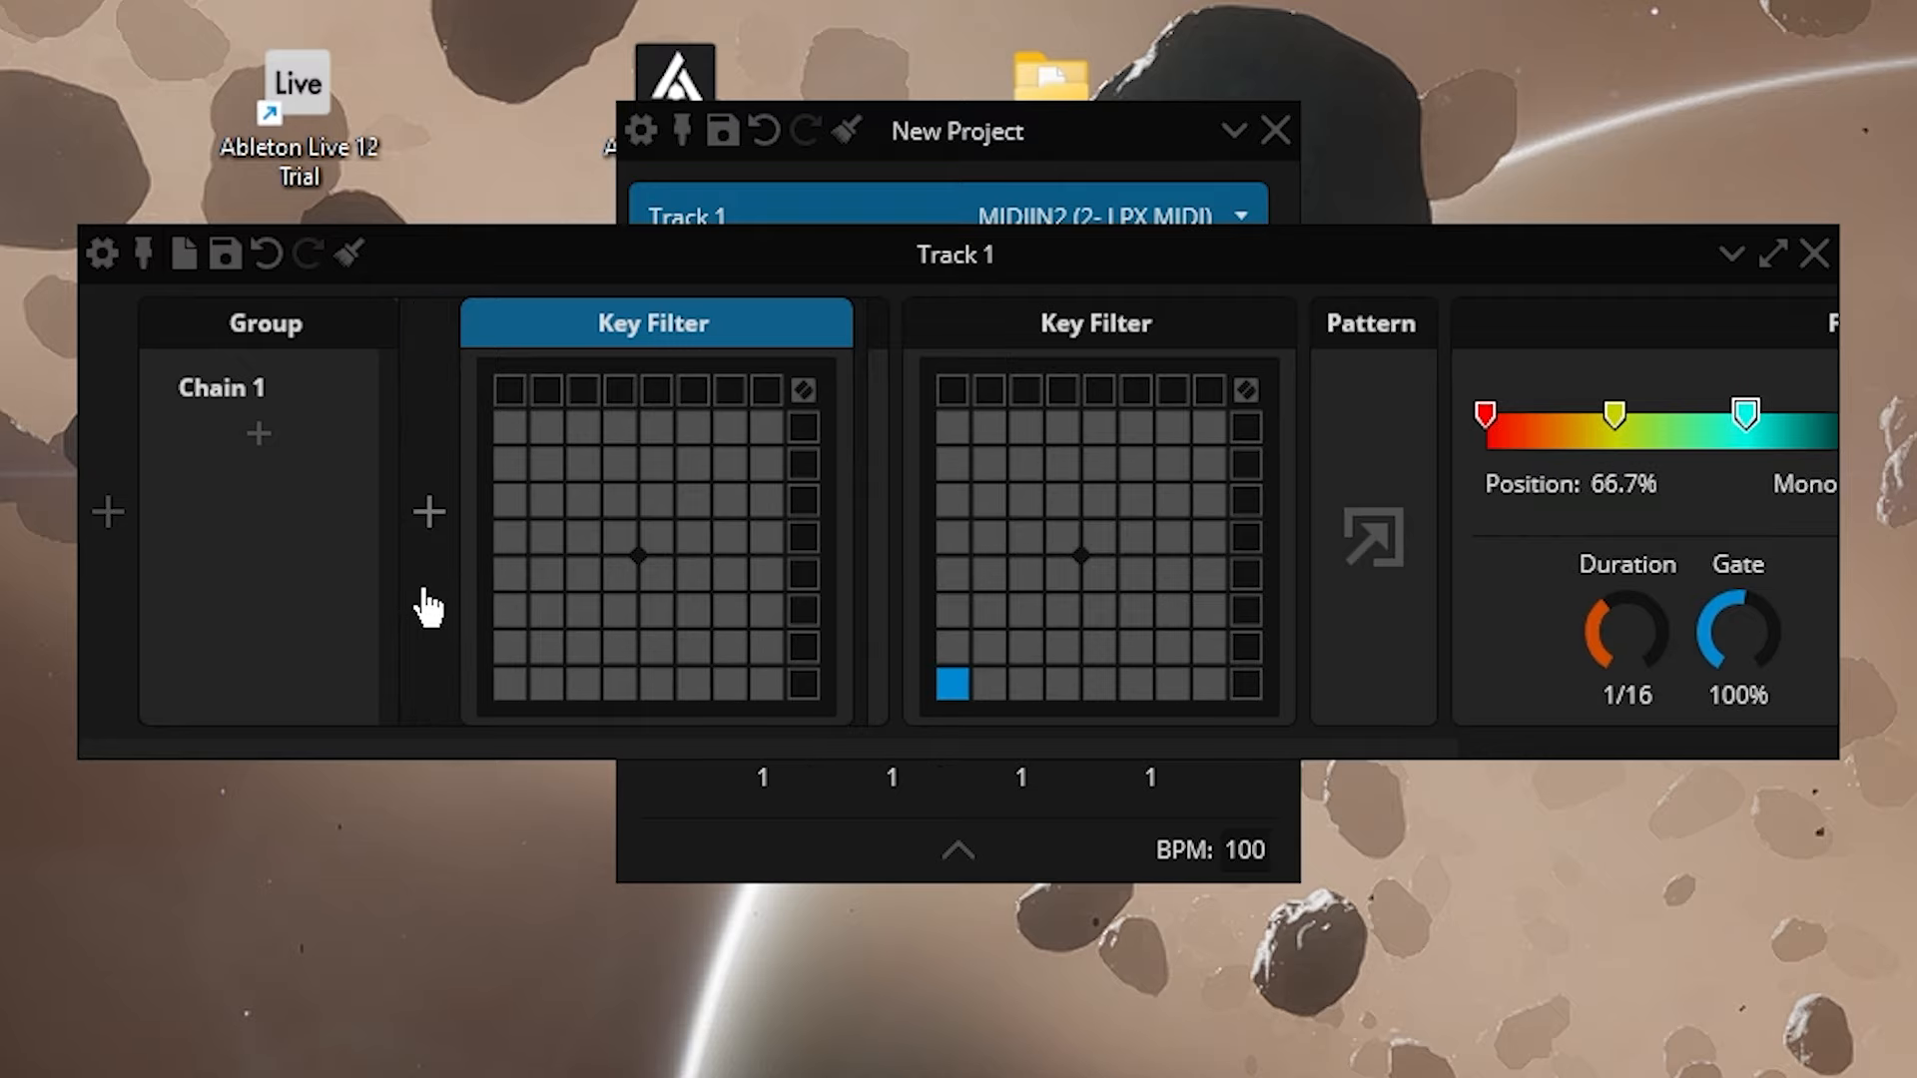
pyautogui.rightClick(672, 338)
pyautogui.click(719, 603)
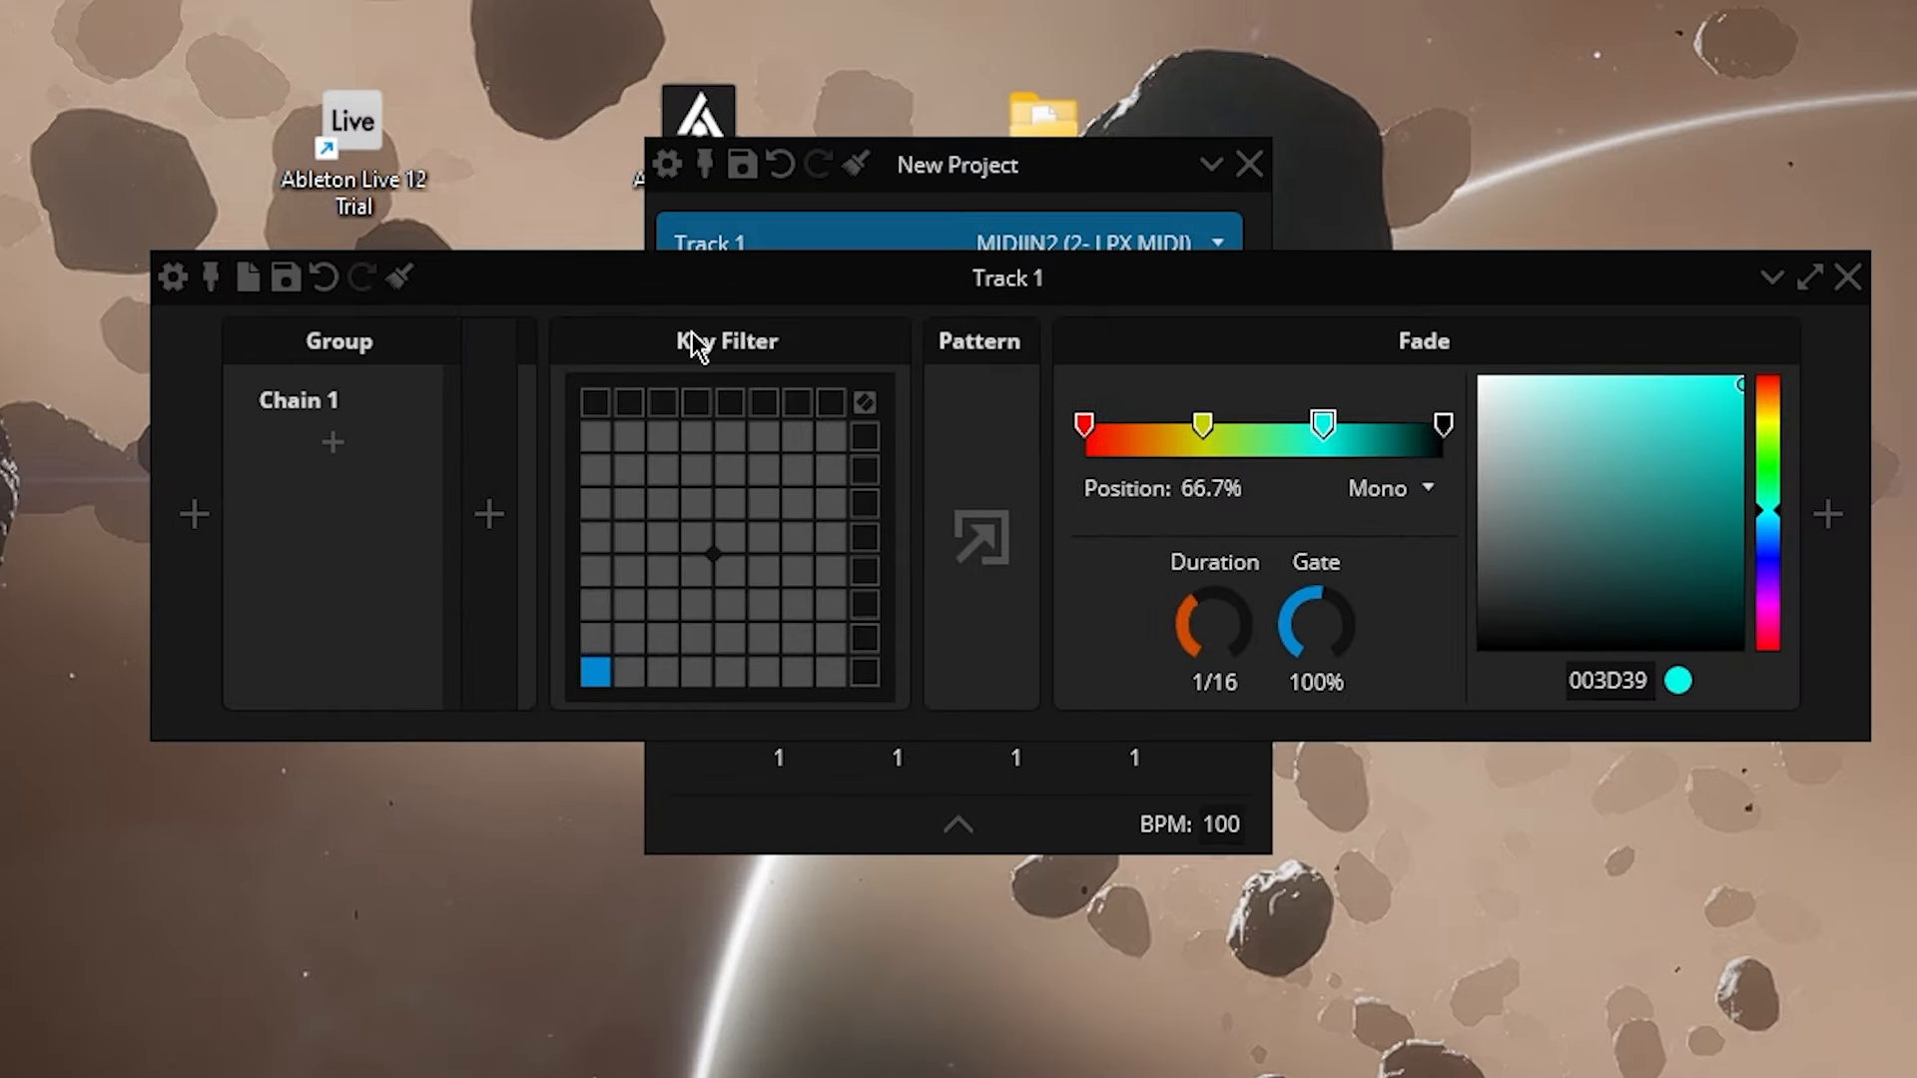
pyautogui.click(692, 344)
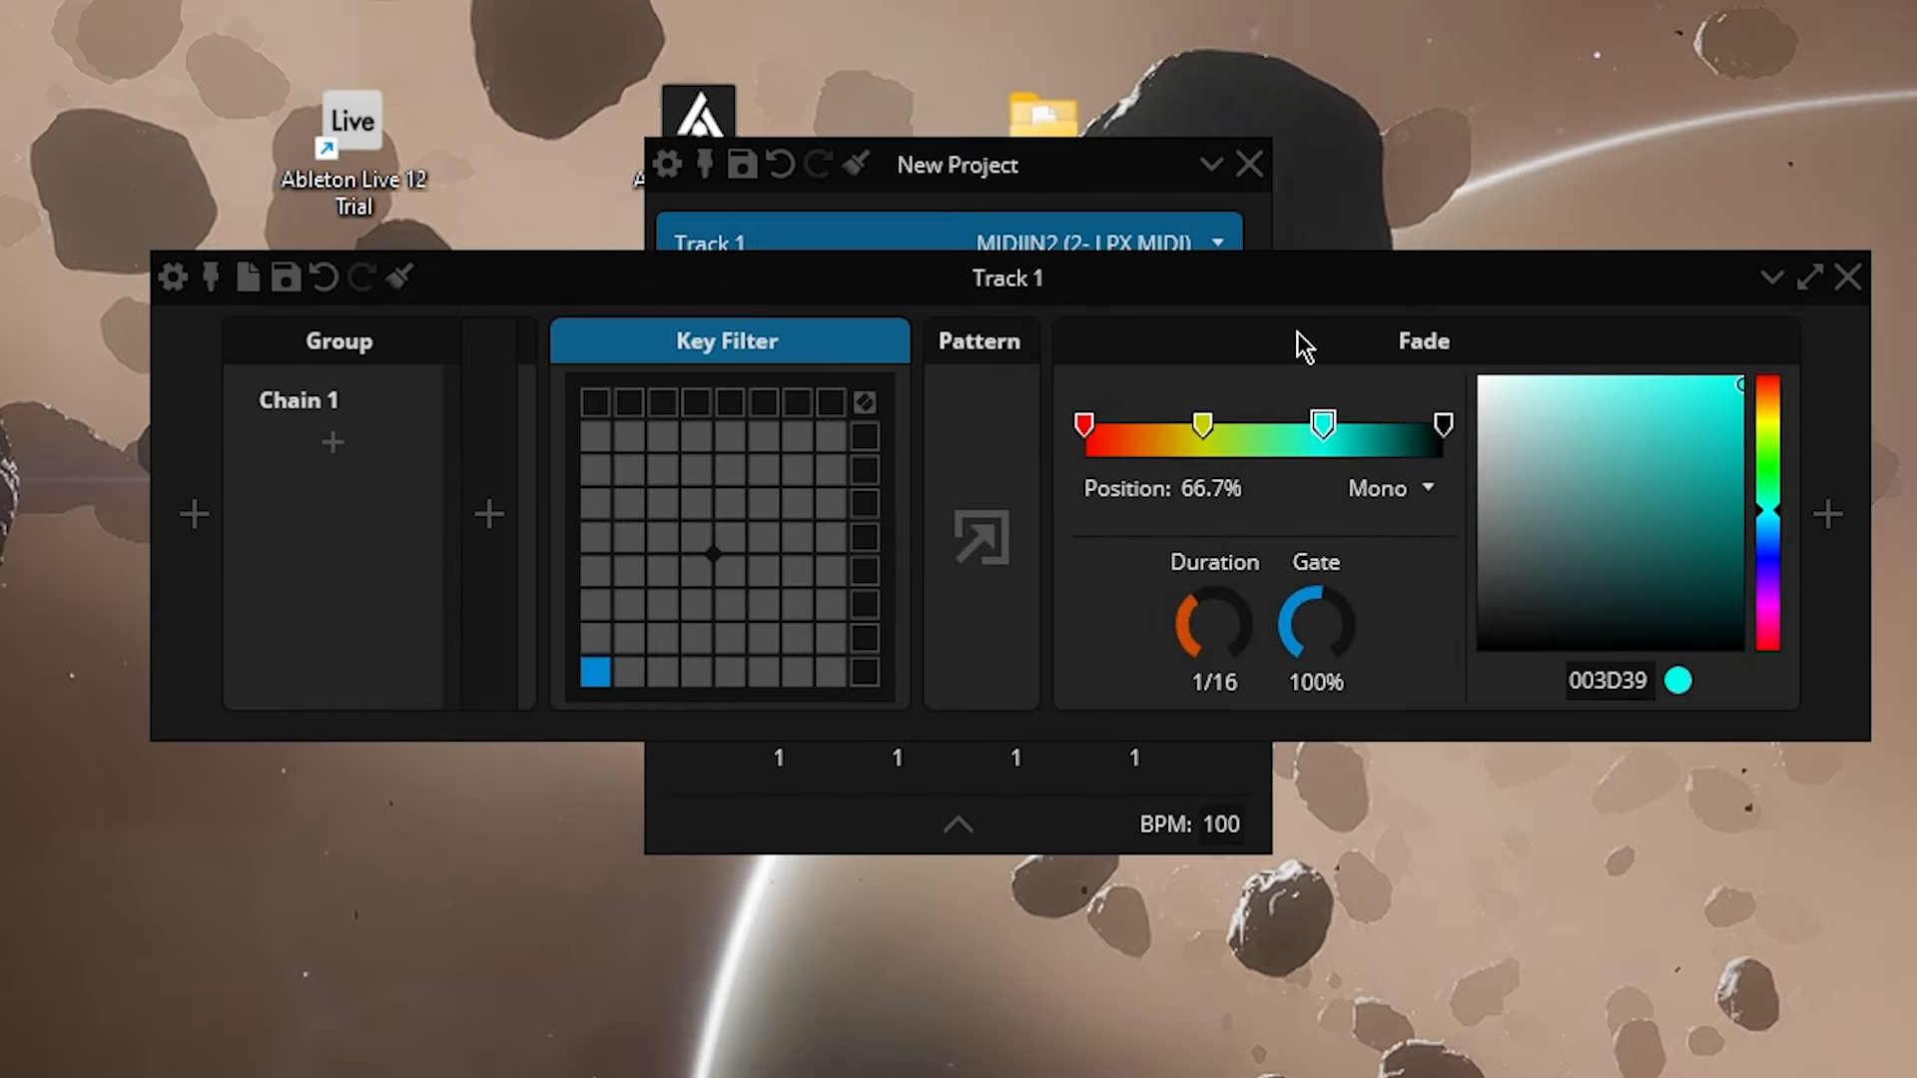
pyautogui.keyDown('shift'); pyautogui.click(1278, 342); pyautogui.keyUp('shift')
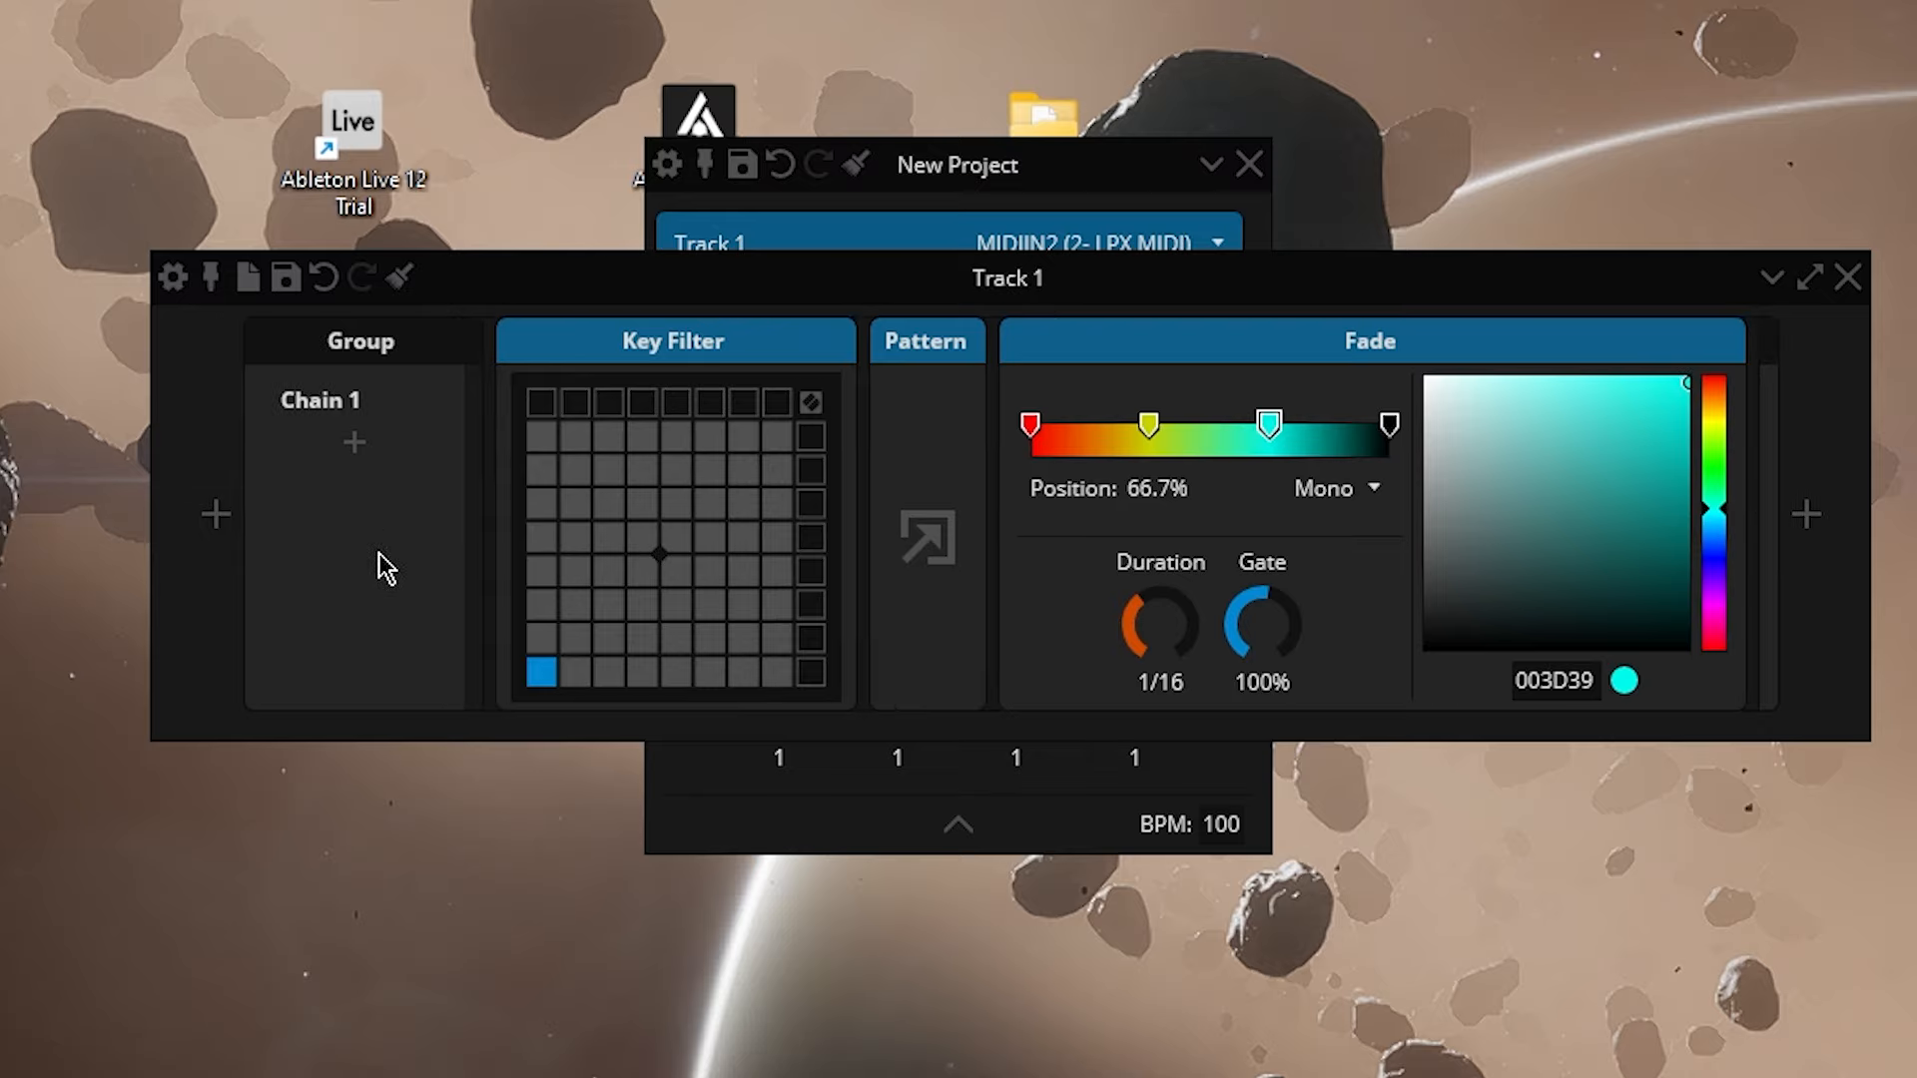
# Add Chain 2 to the Group, enable only the pad just below and left of centre in its Key Filter, and follow it with a Pattern.
pyautogui.click(355, 442)
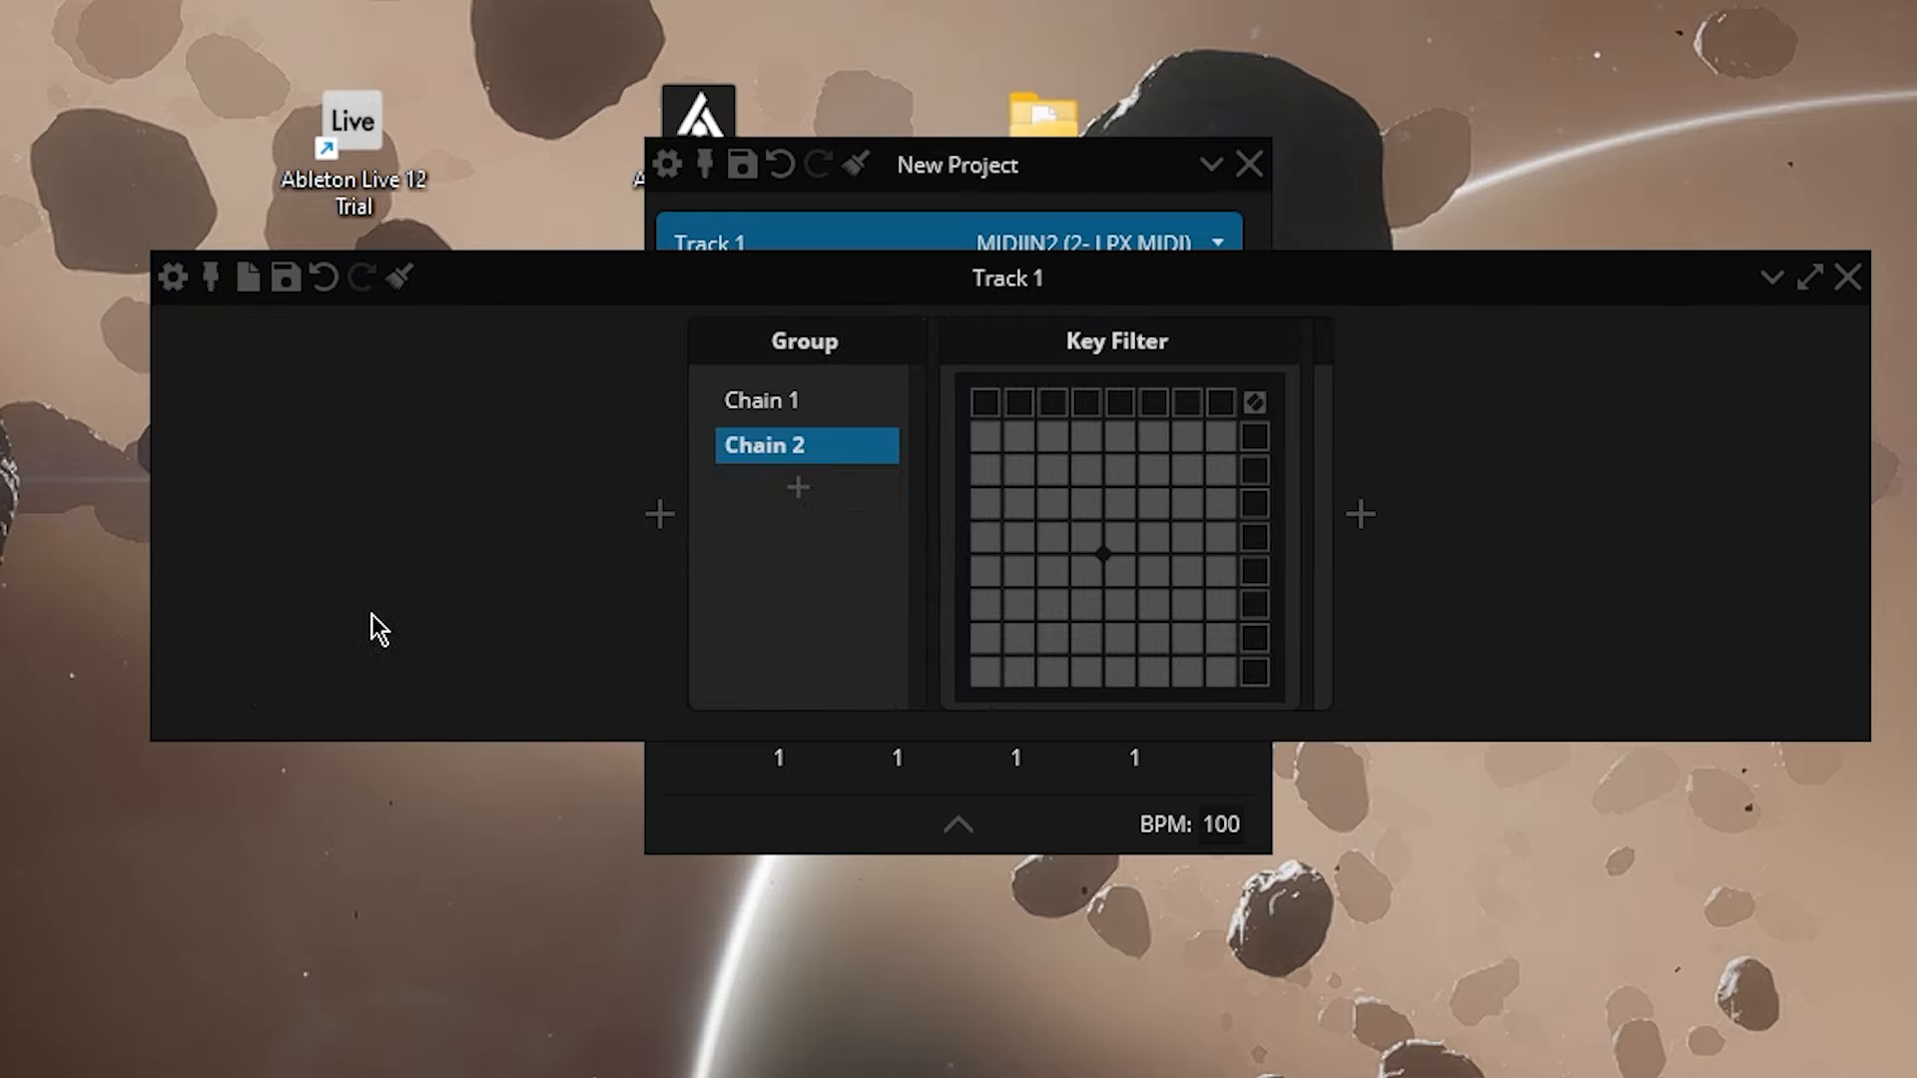
pyautogui.click(1083, 571)
pyautogui.click(1359, 518)
pyautogui.moveTo(1398, 693)
pyautogui.click(1652, 794)
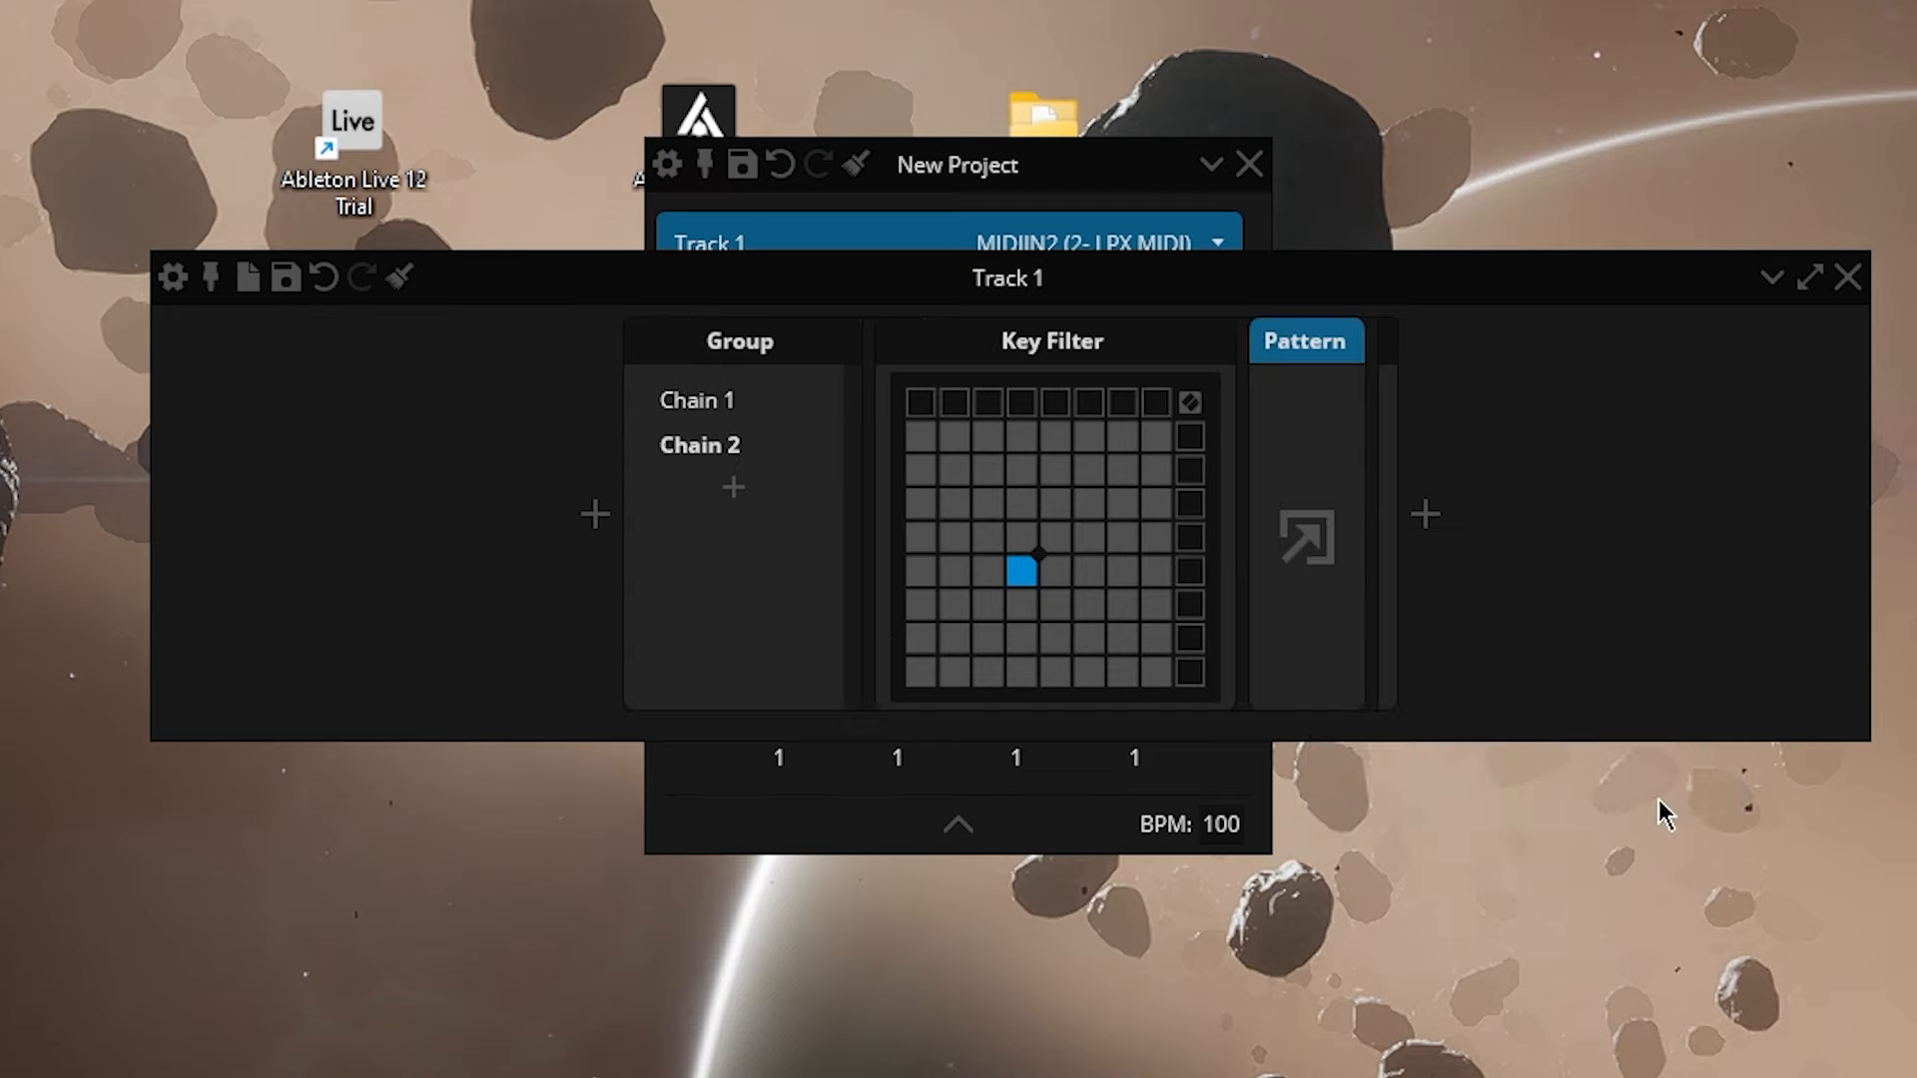
# Open Chain 2's Pattern for editing and adjust the duration of the rainbow Fade that follows it.
pyautogui.click(1307, 537)
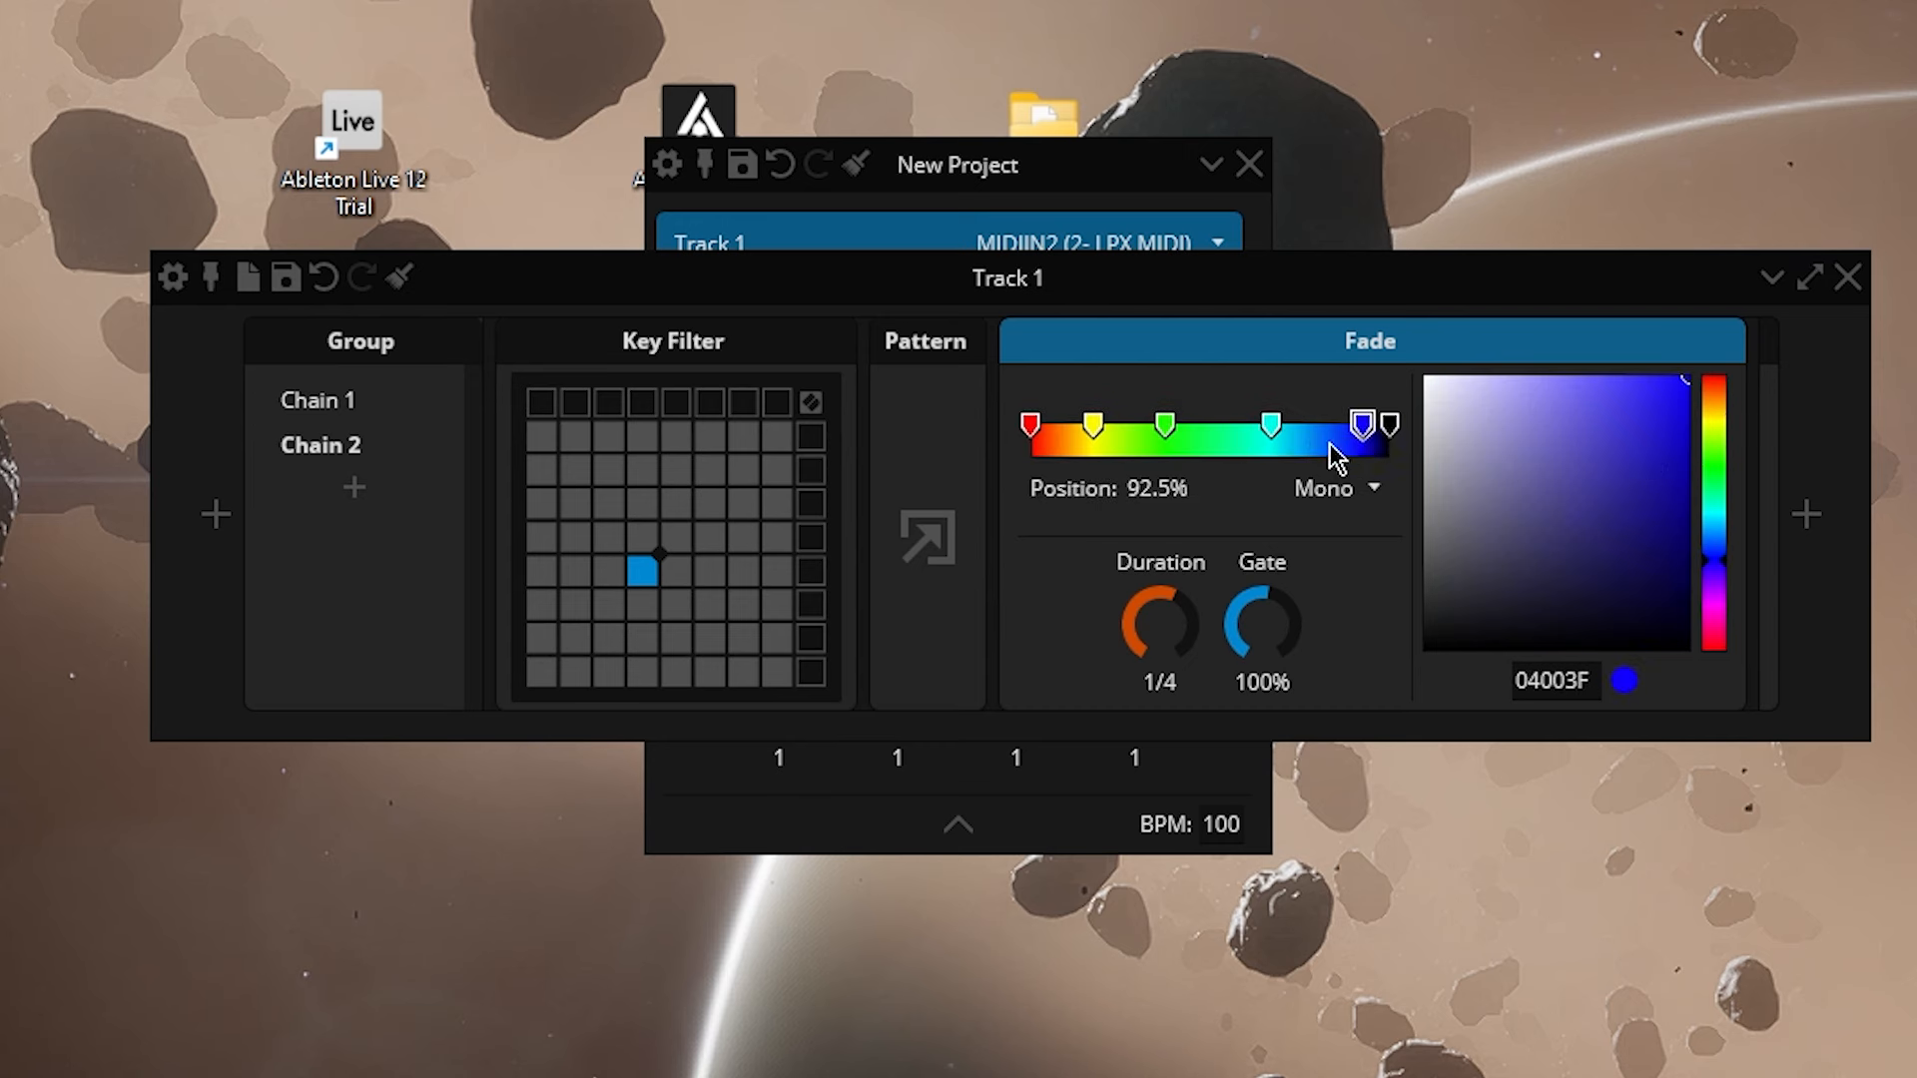
pyautogui.moveTo(1158, 624); pyautogui.dragTo(1150, 646)
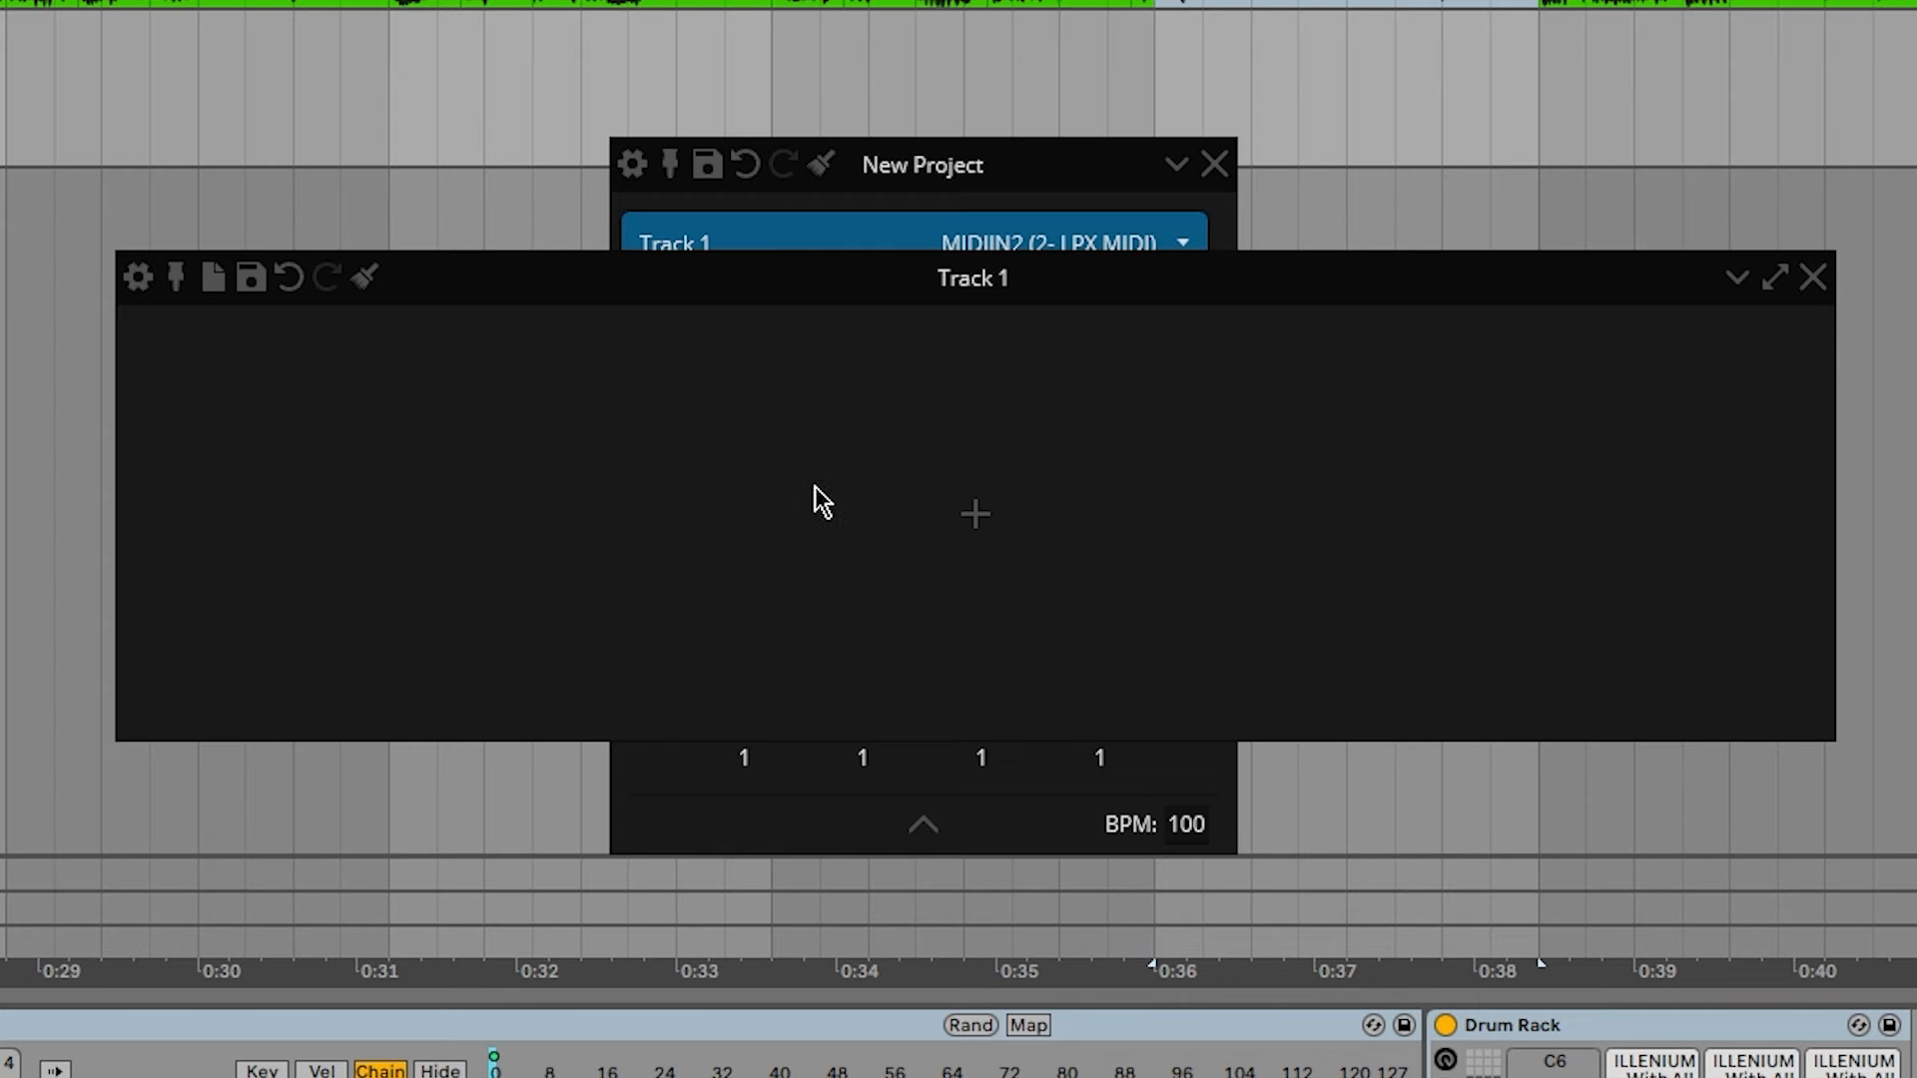
# Add a Group container to the empty track with two chains named Config Pages and Pages.
pyautogui.rightClick(999, 534)
pyautogui.moveTo(1087, 548)
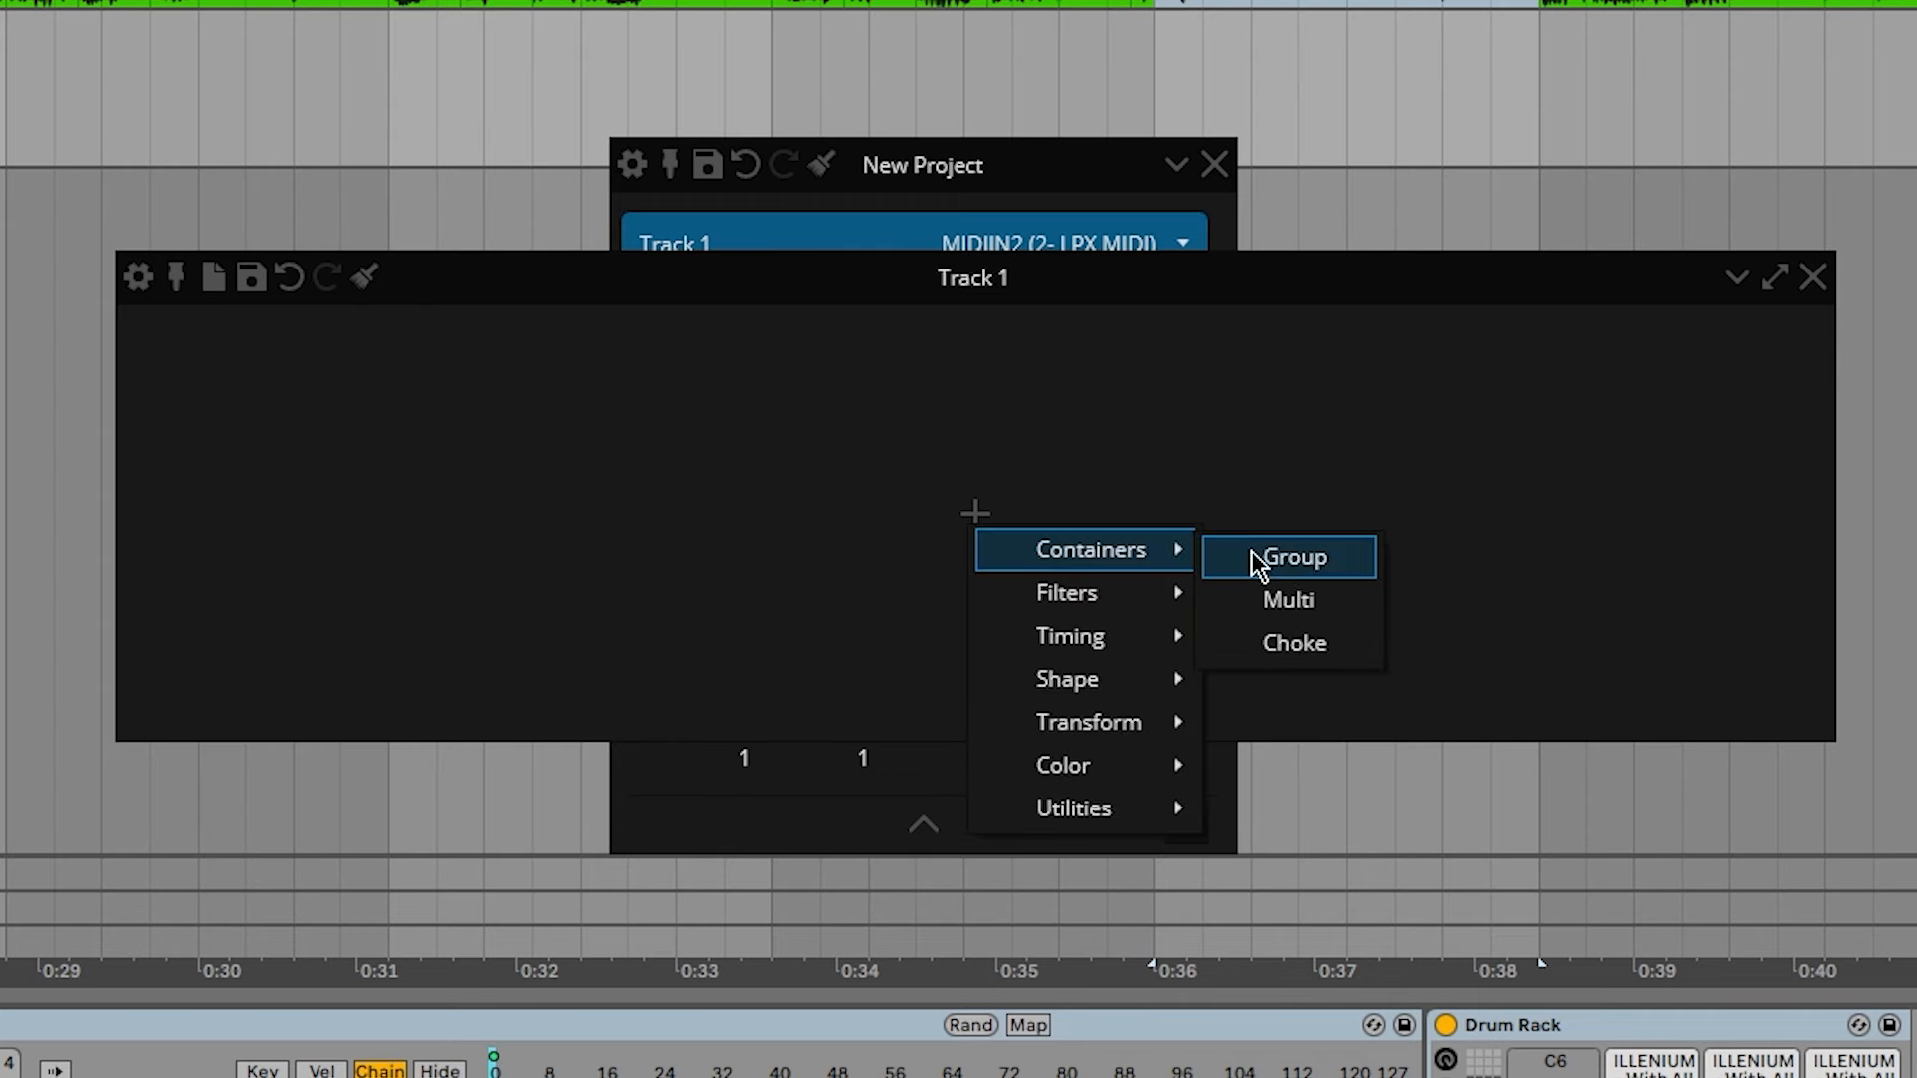
pyautogui.click(1263, 556)
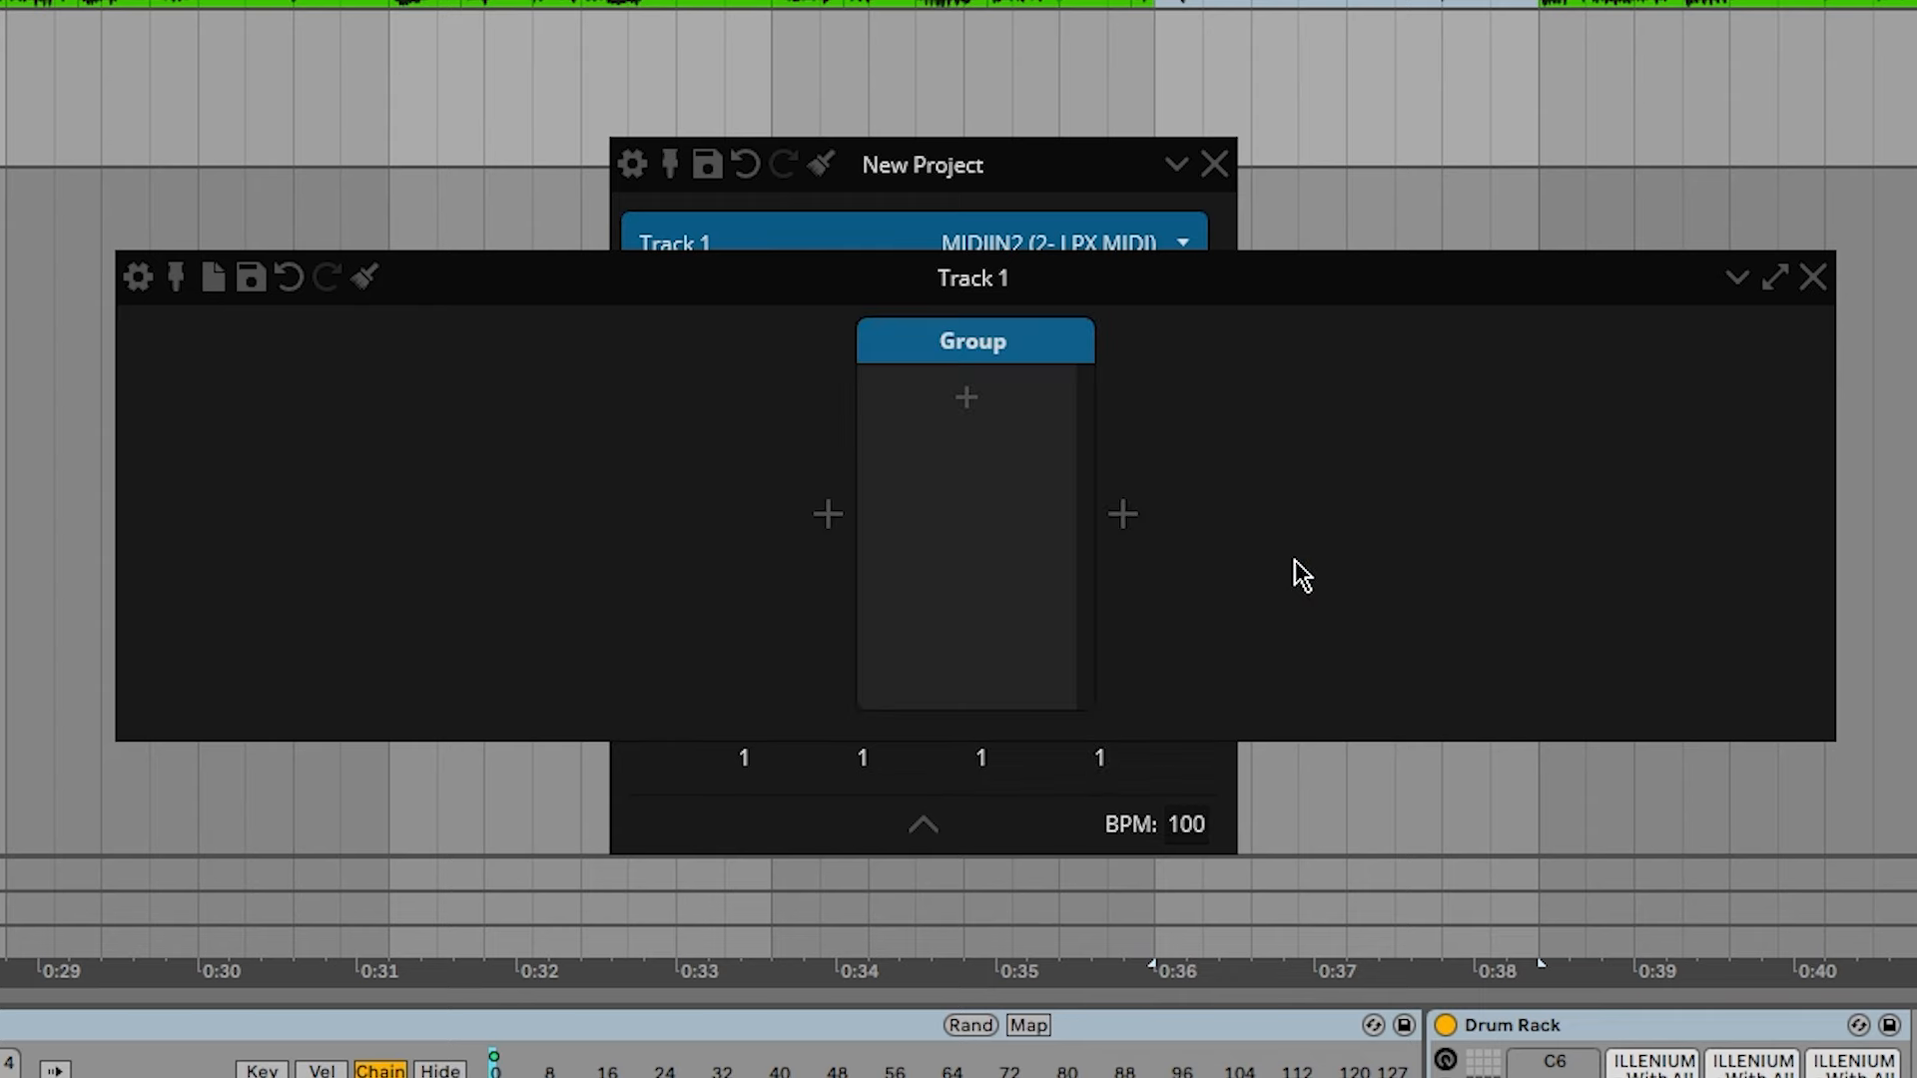
pyautogui.click(966, 398)
pyautogui.click(763, 440)
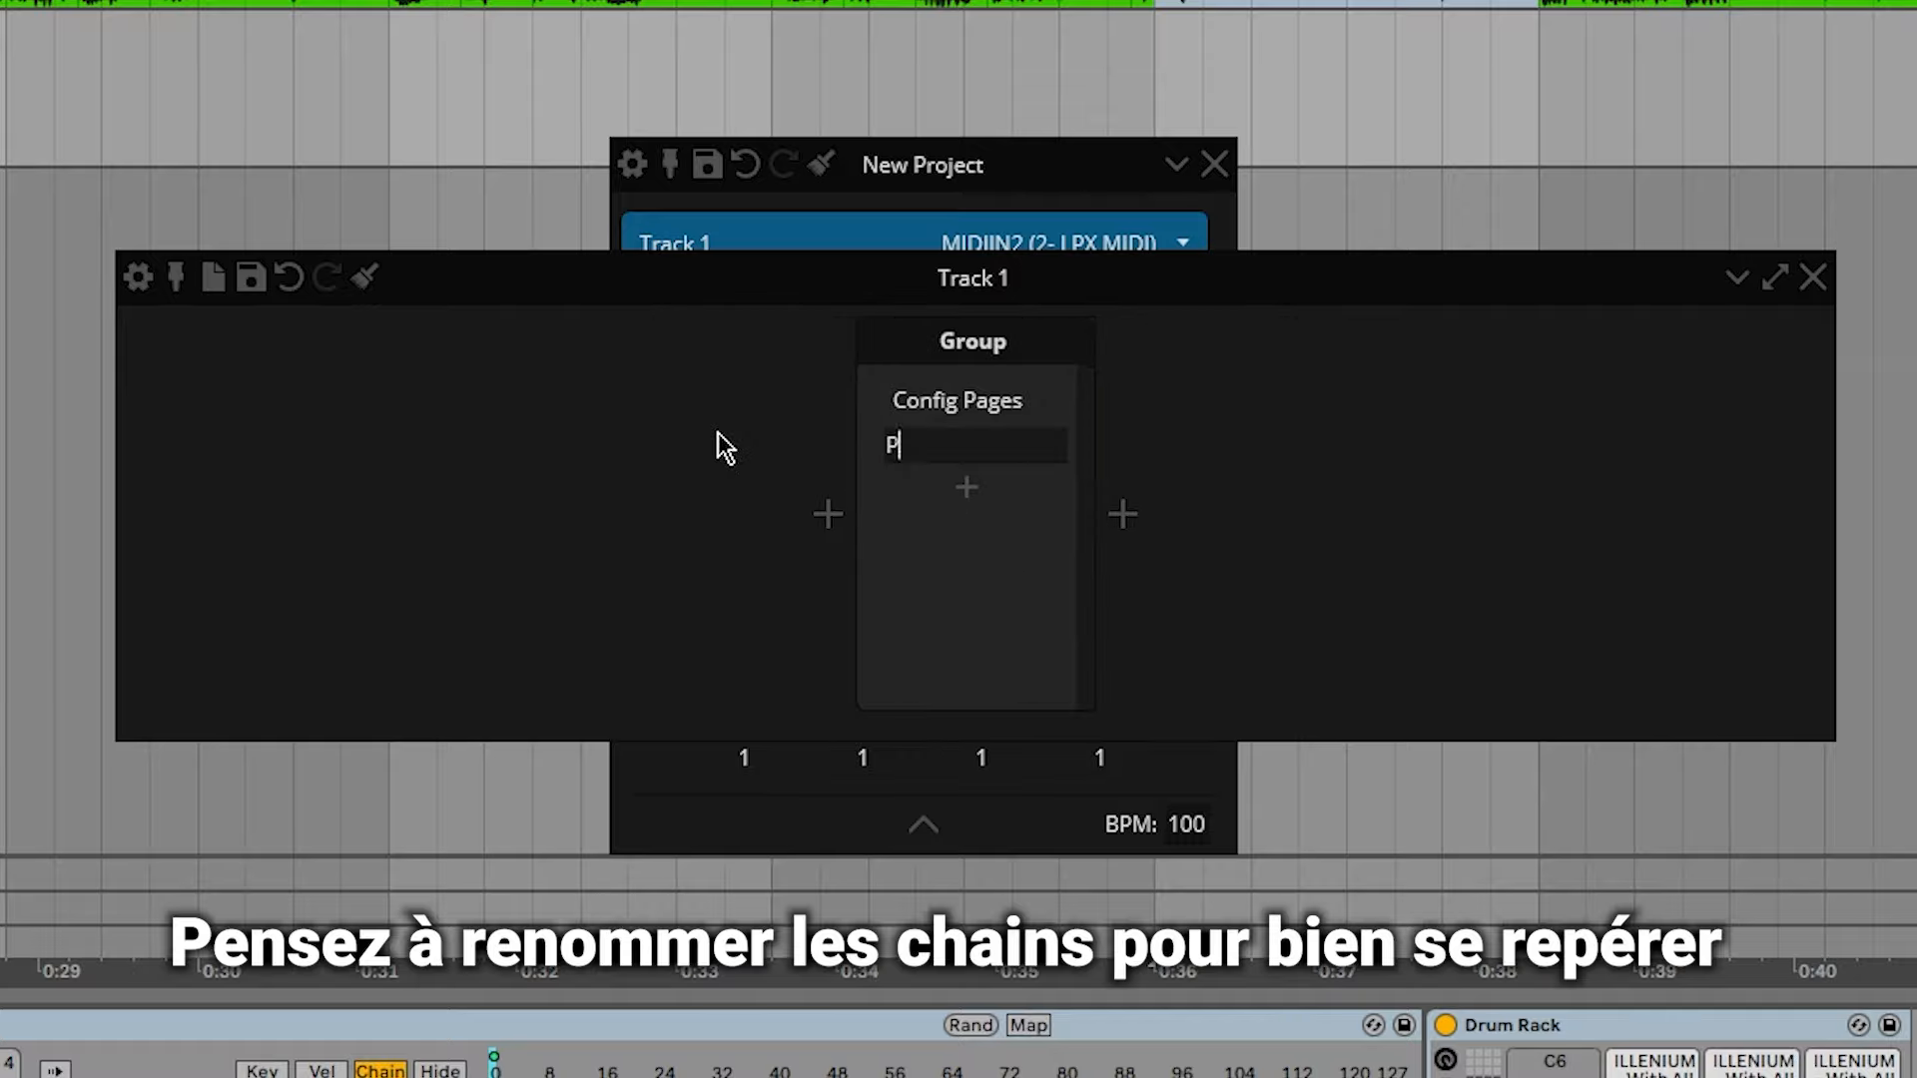
pyautogui.write('ages')
pyautogui.press('Return')
# Replace the default Key Filter in the Config Pages chain with a nested Group.
pyautogui.click(932, 400)
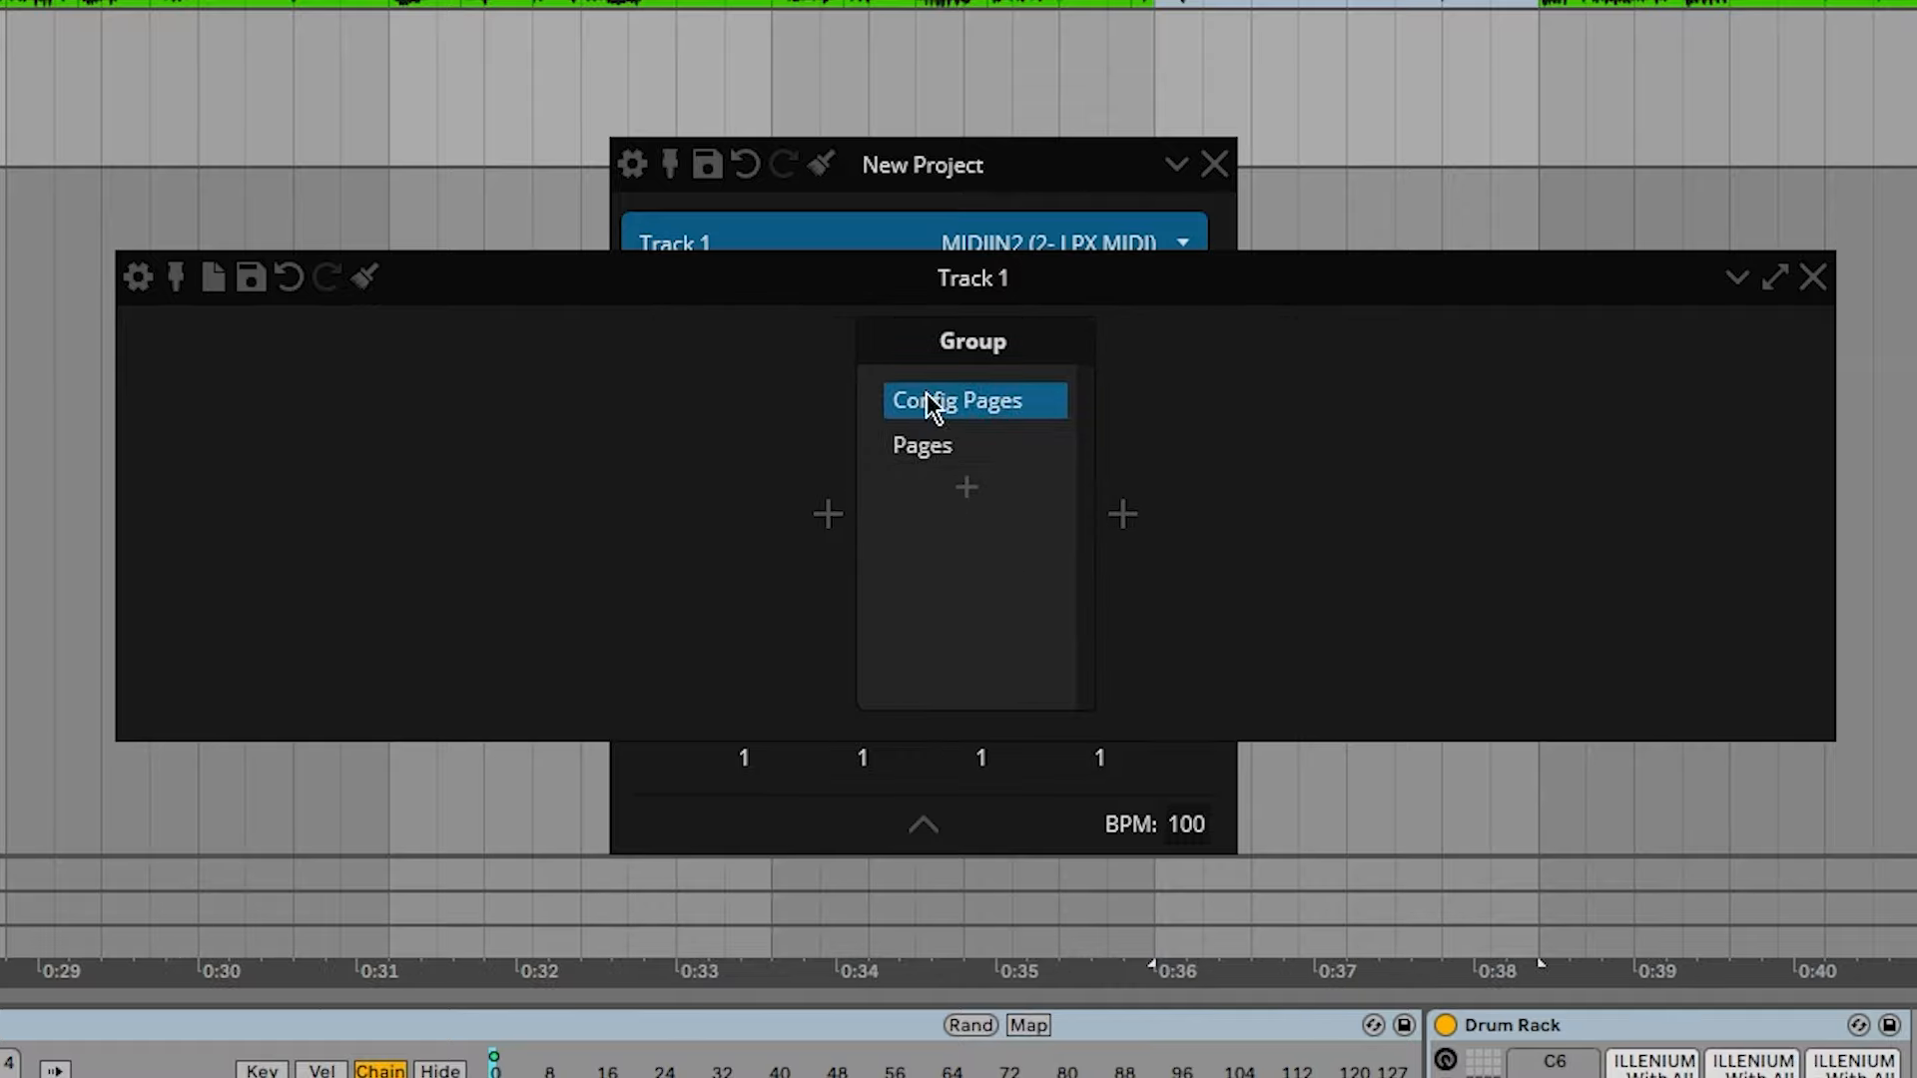
pyautogui.click(1049, 344)
pyautogui.press('Delete')
pyautogui.click(1085, 378)
pyautogui.moveTo(1198, 401)
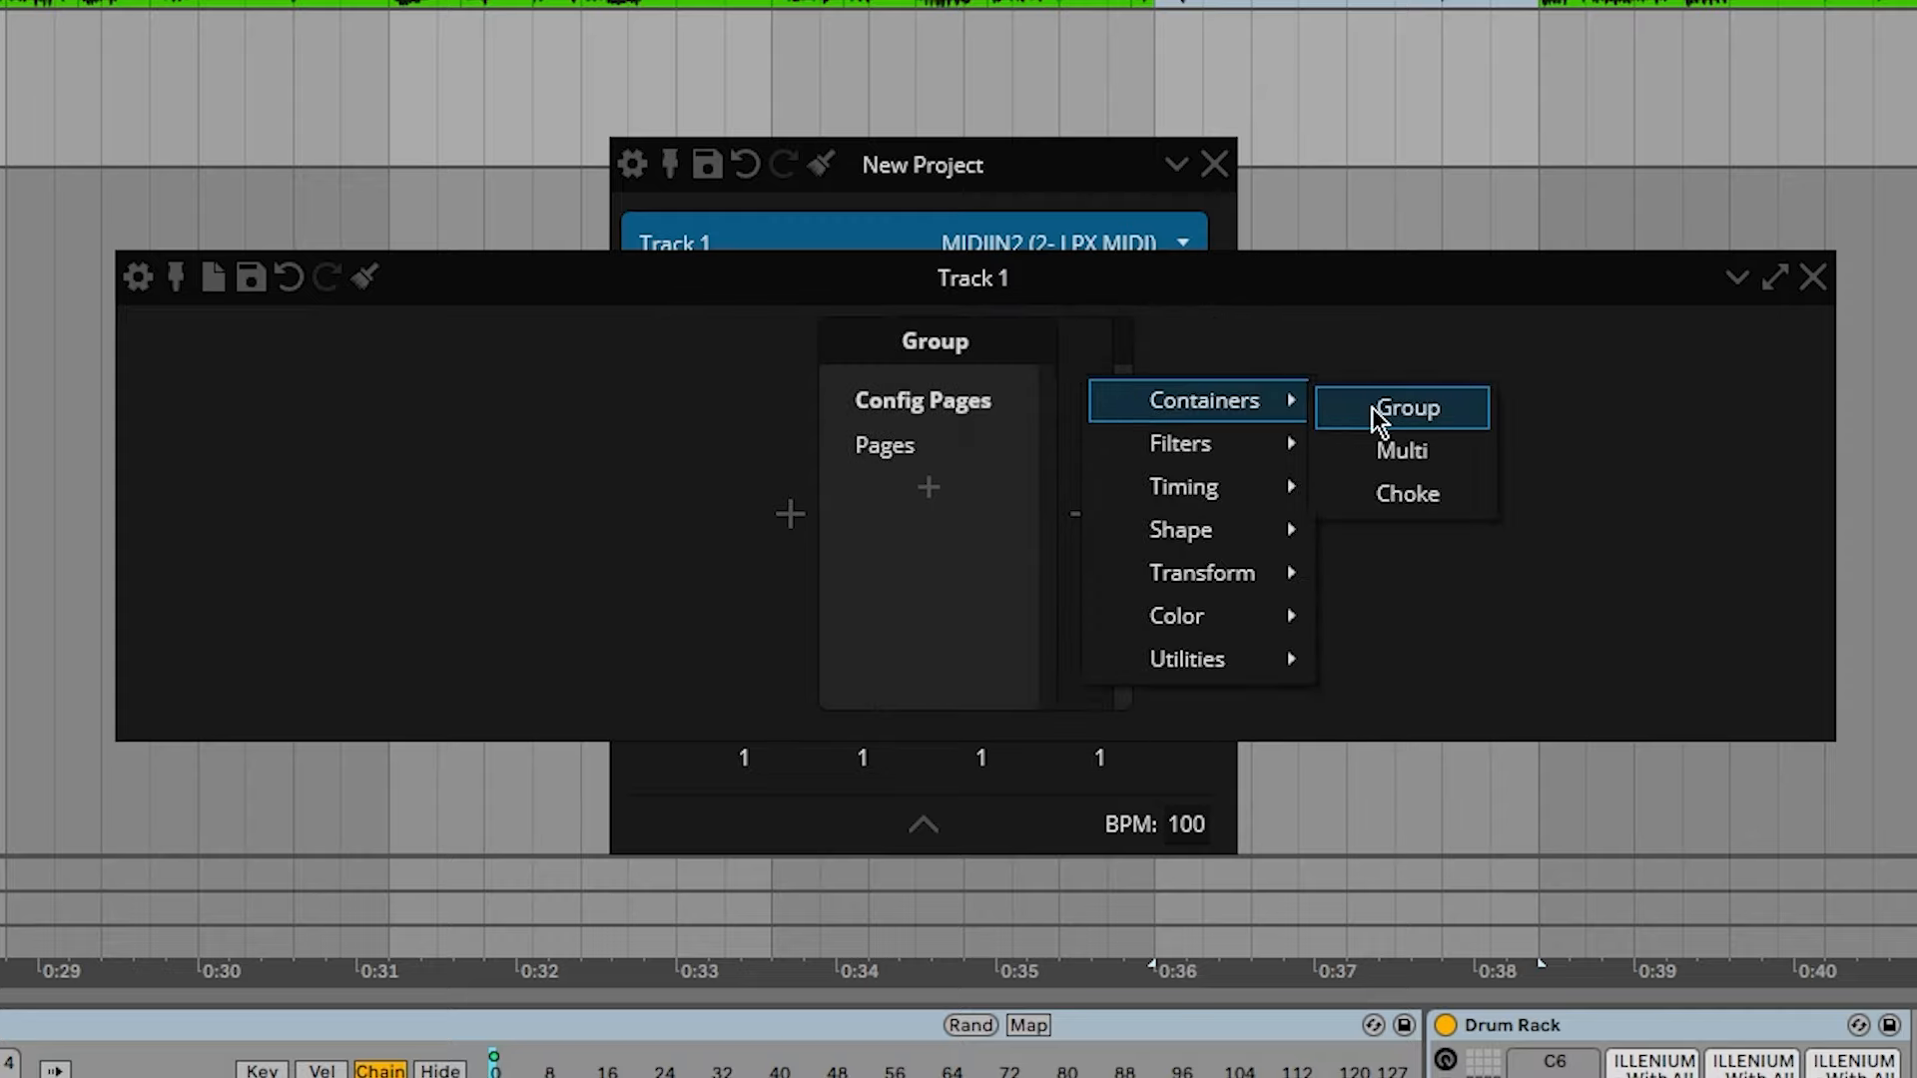
pyautogui.click(1377, 410)
# Add a chain to the nested Group, enabling only the uppermost right-column pad in its Key Filter and following it with a Switch.
pyautogui.click(1046, 392)
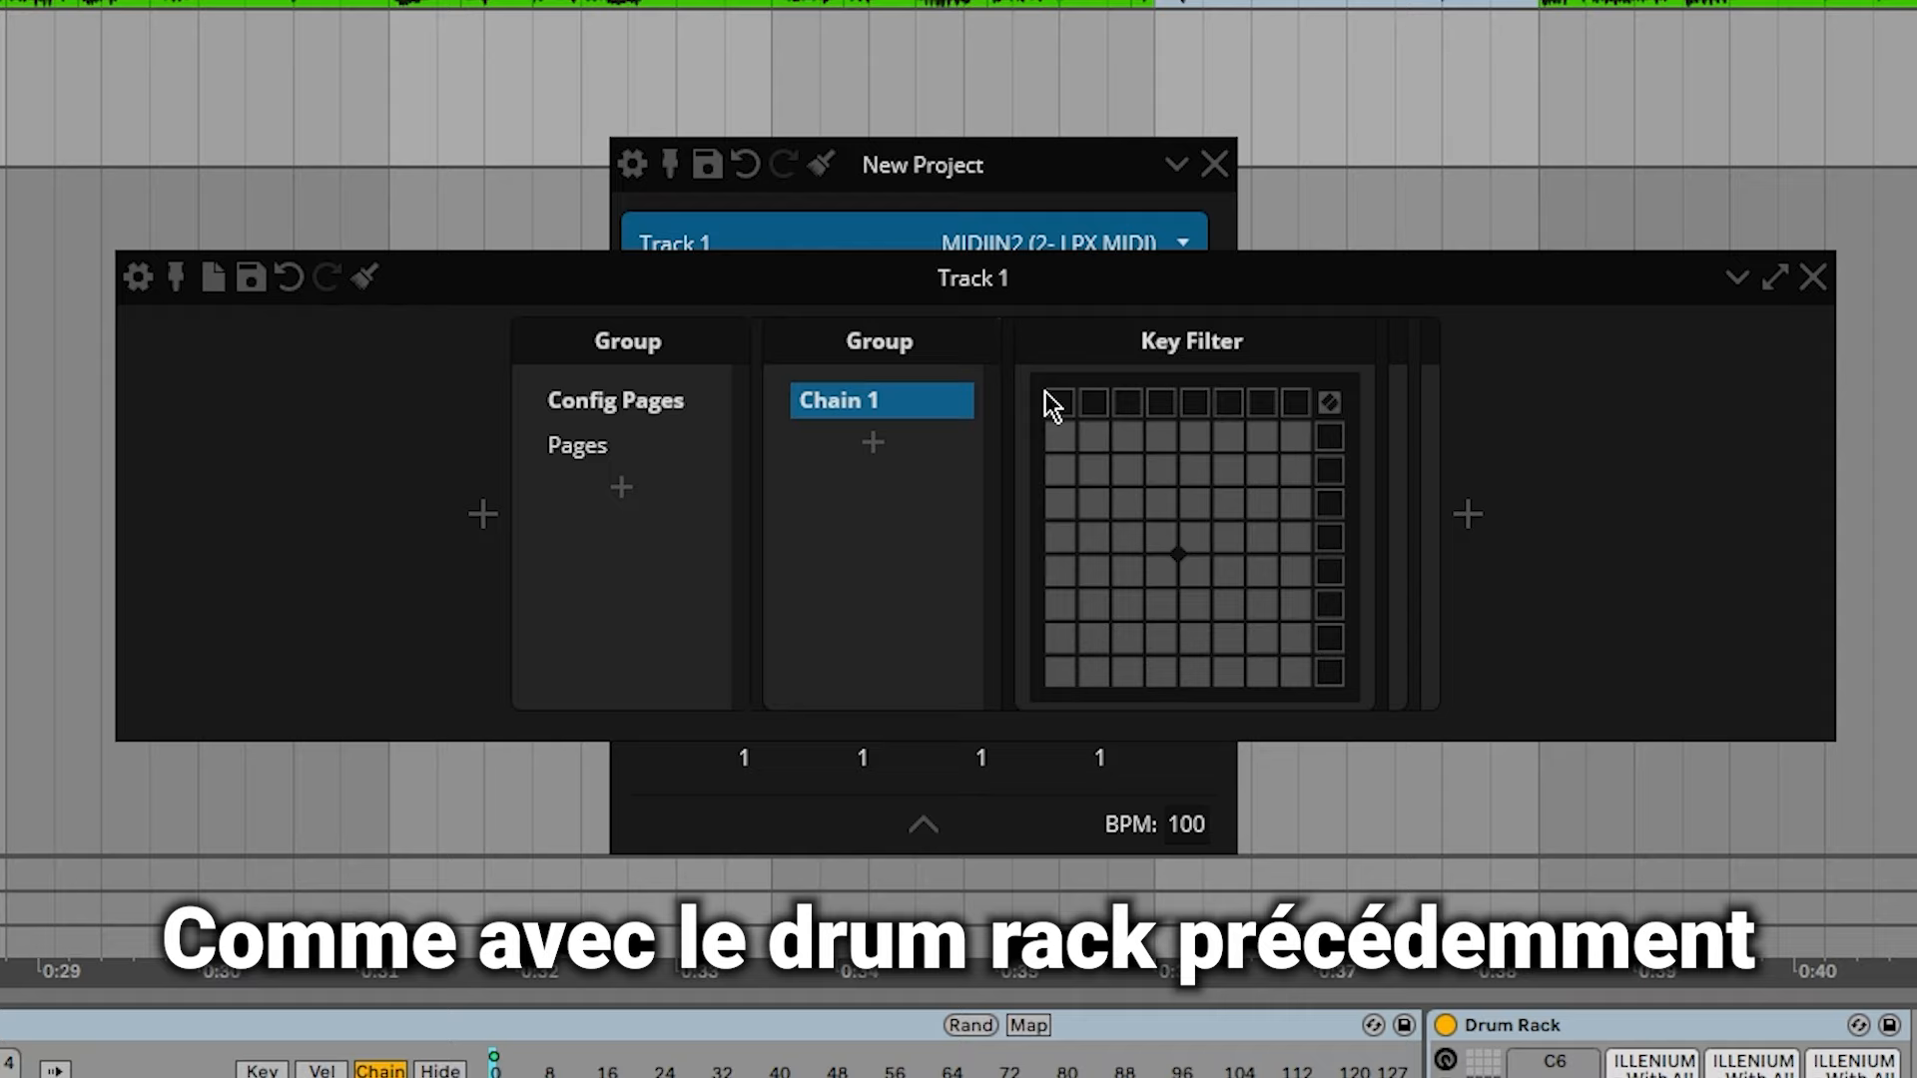
pyautogui.click(1467, 514)
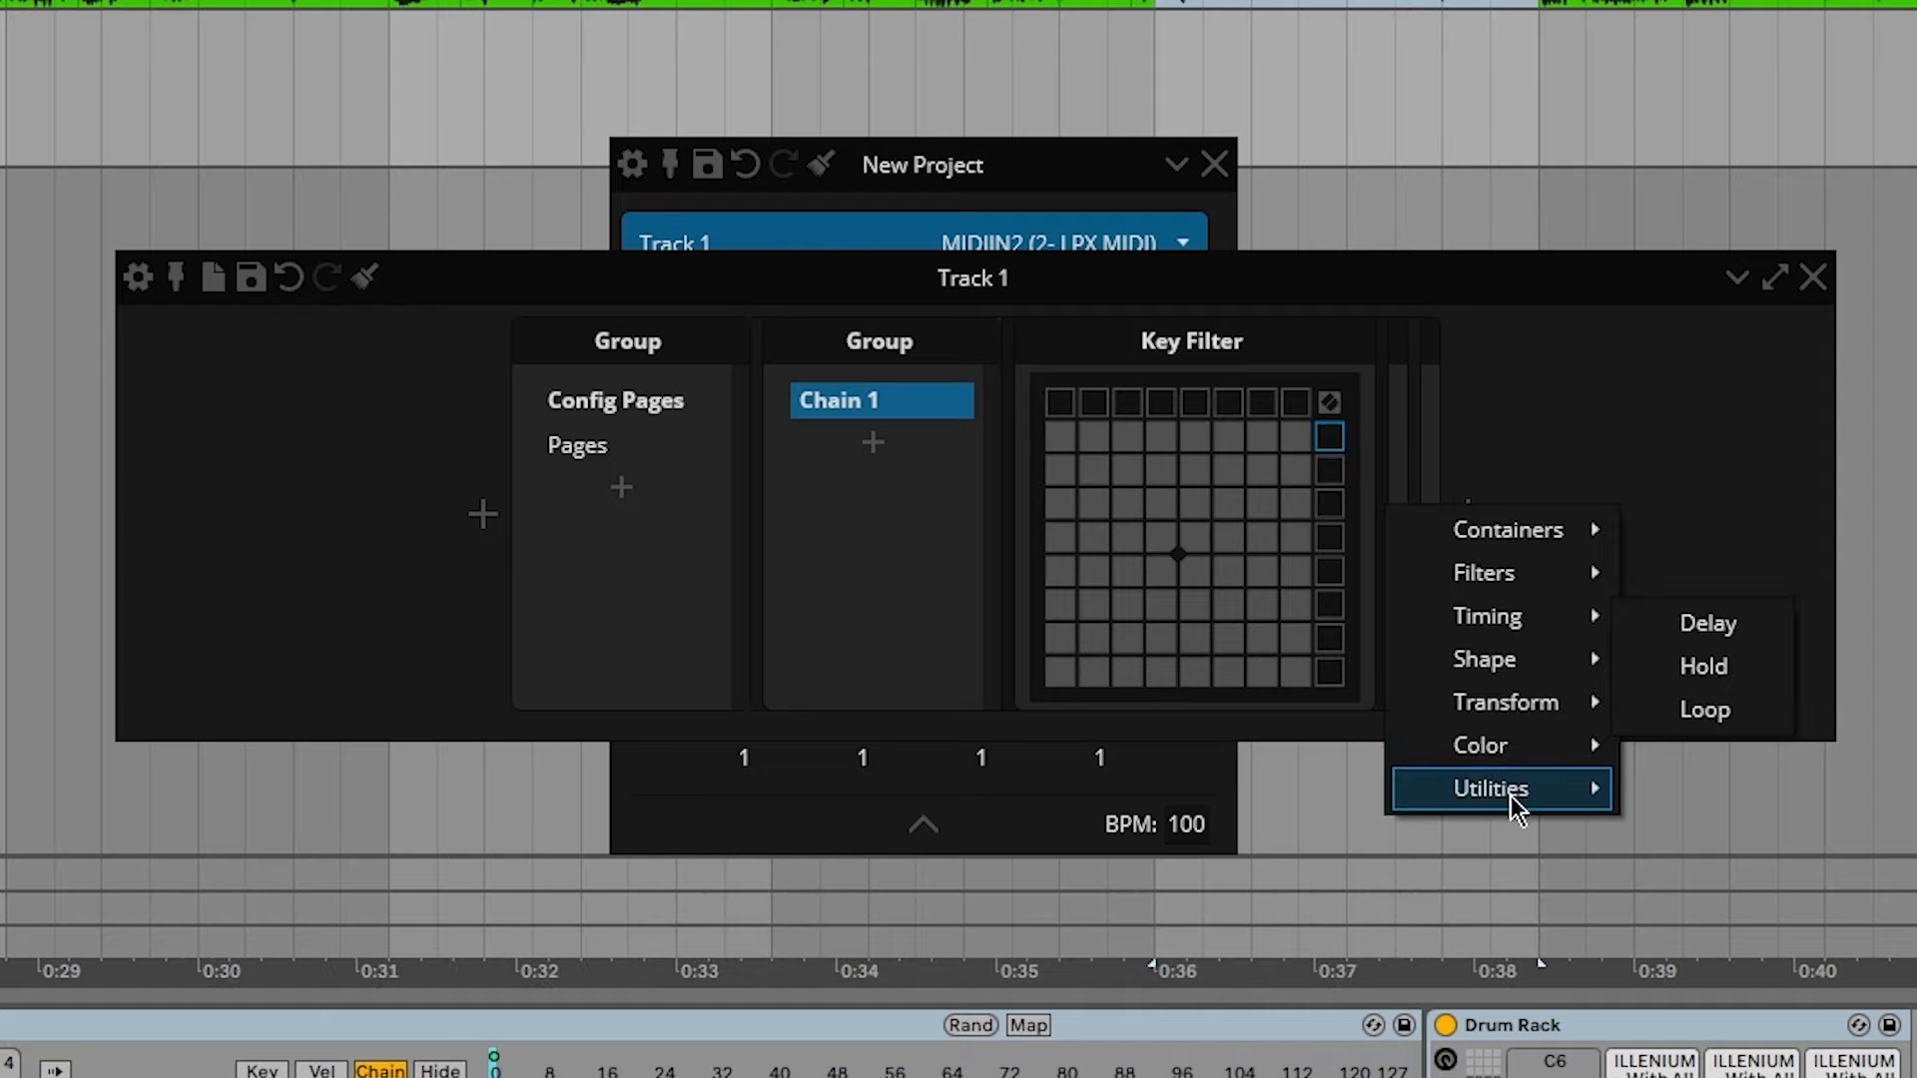
pyautogui.click(1723, 843)
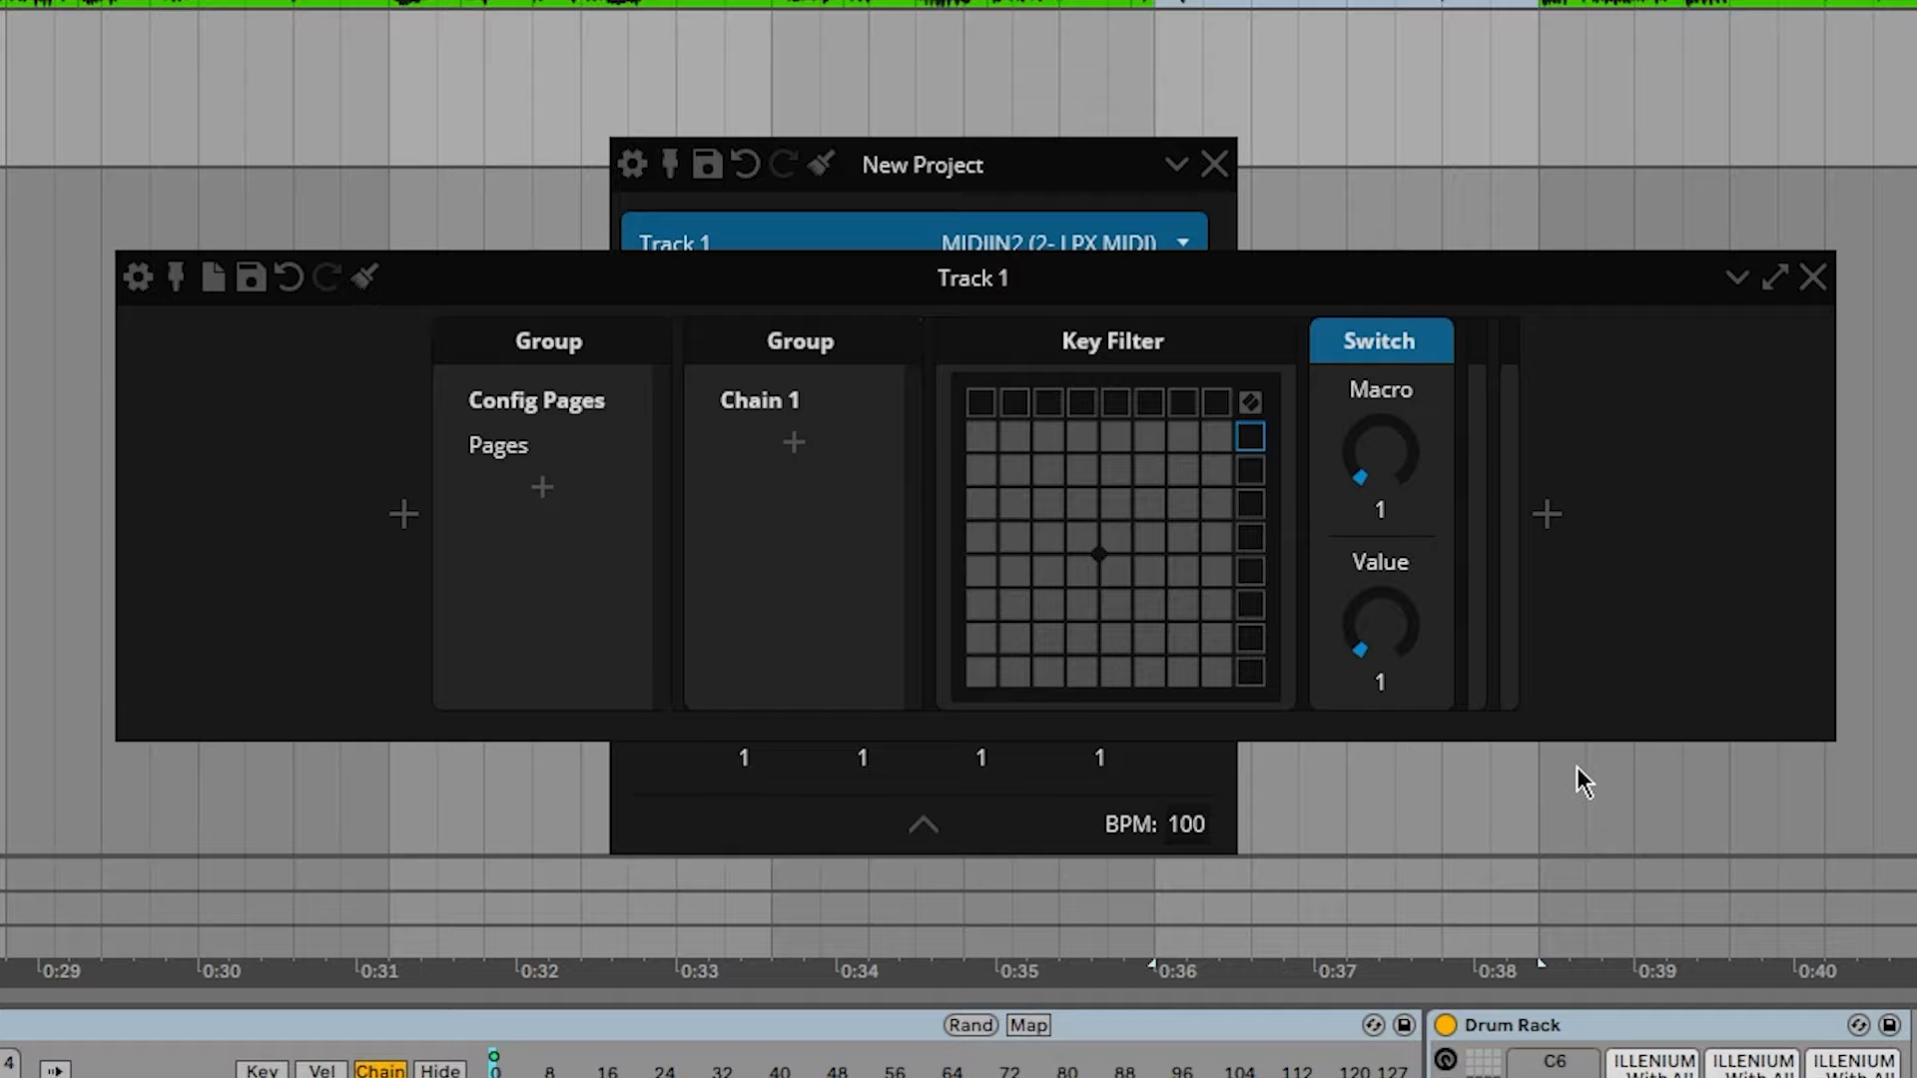
pyautogui.moveTo(974, 185); pyautogui.dragTo(0, 160)
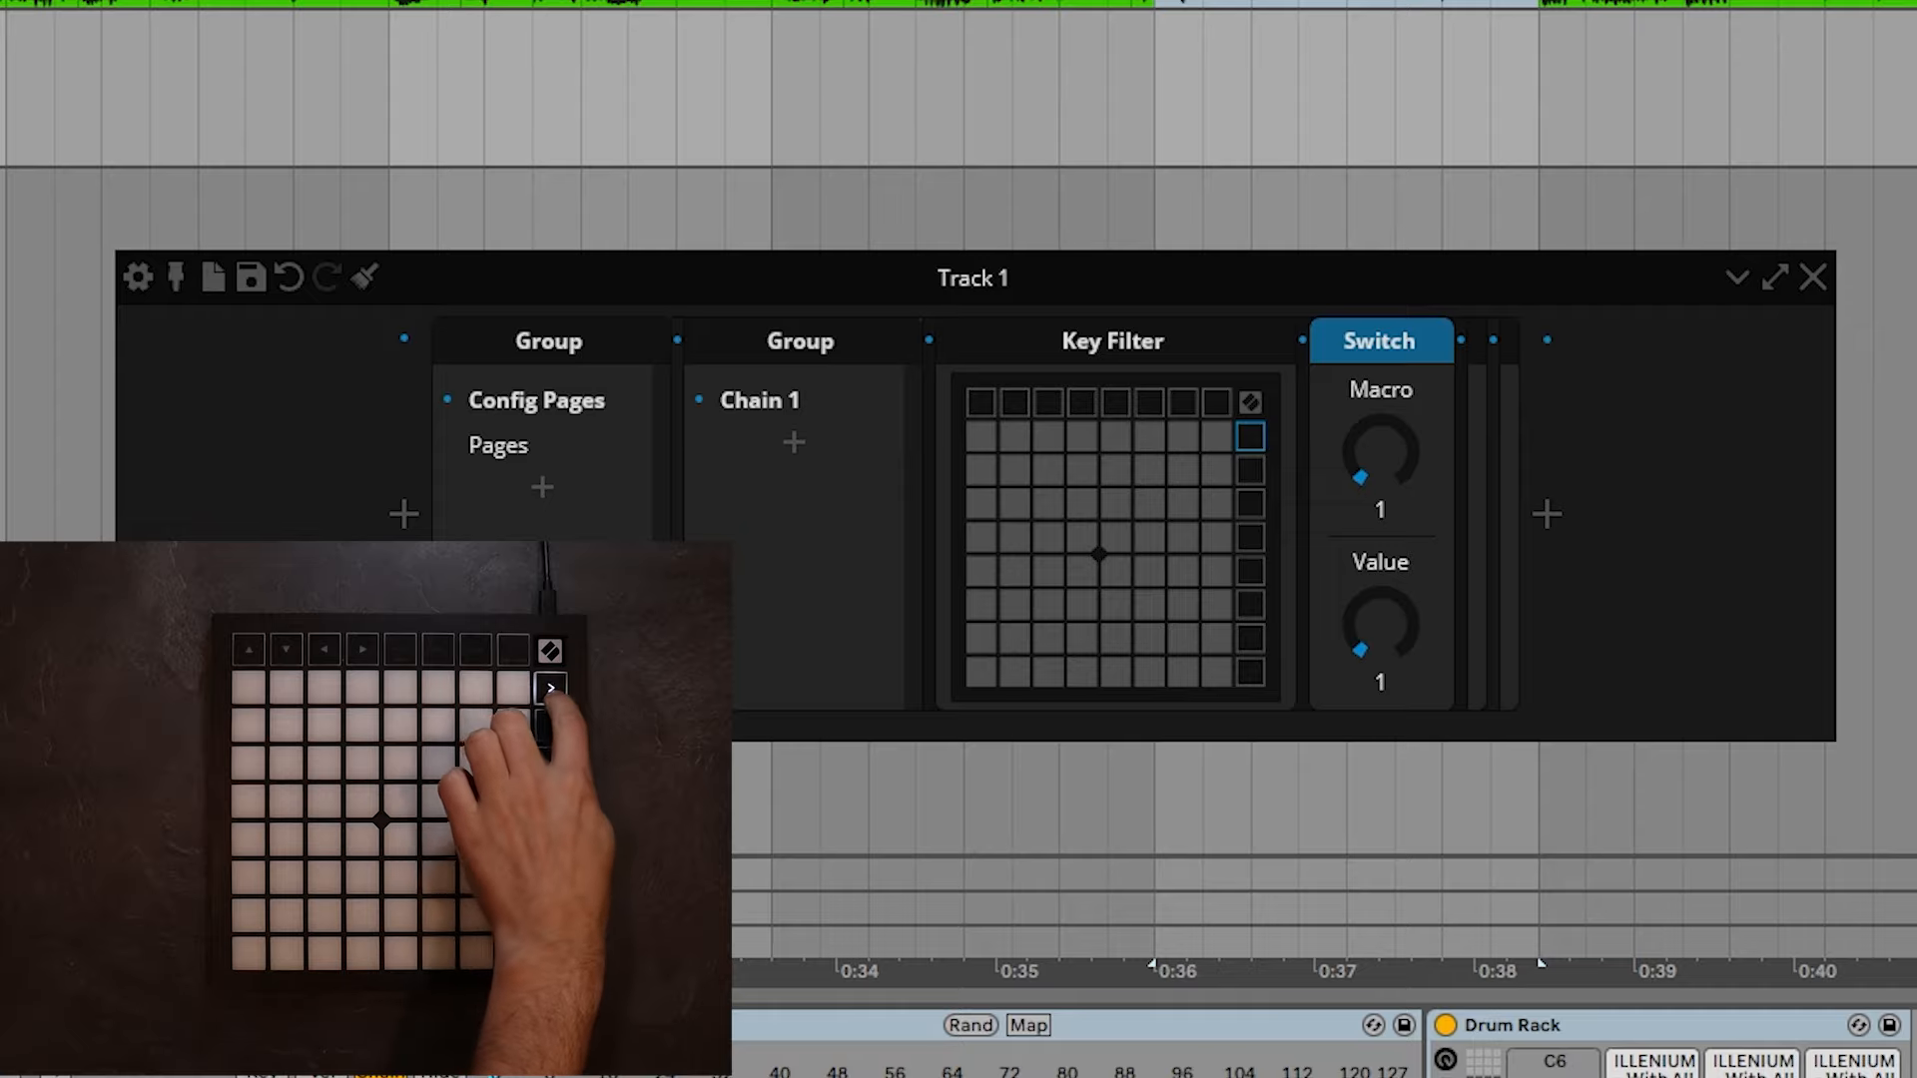
# Insert a Paint device set to black (000000) between the Key Filter and Switch, and duplicate Chain 1.
pyautogui.click(1309, 505)
pyautogui.moveTo(1412, 736)
pyautogui.click(1613, 740)
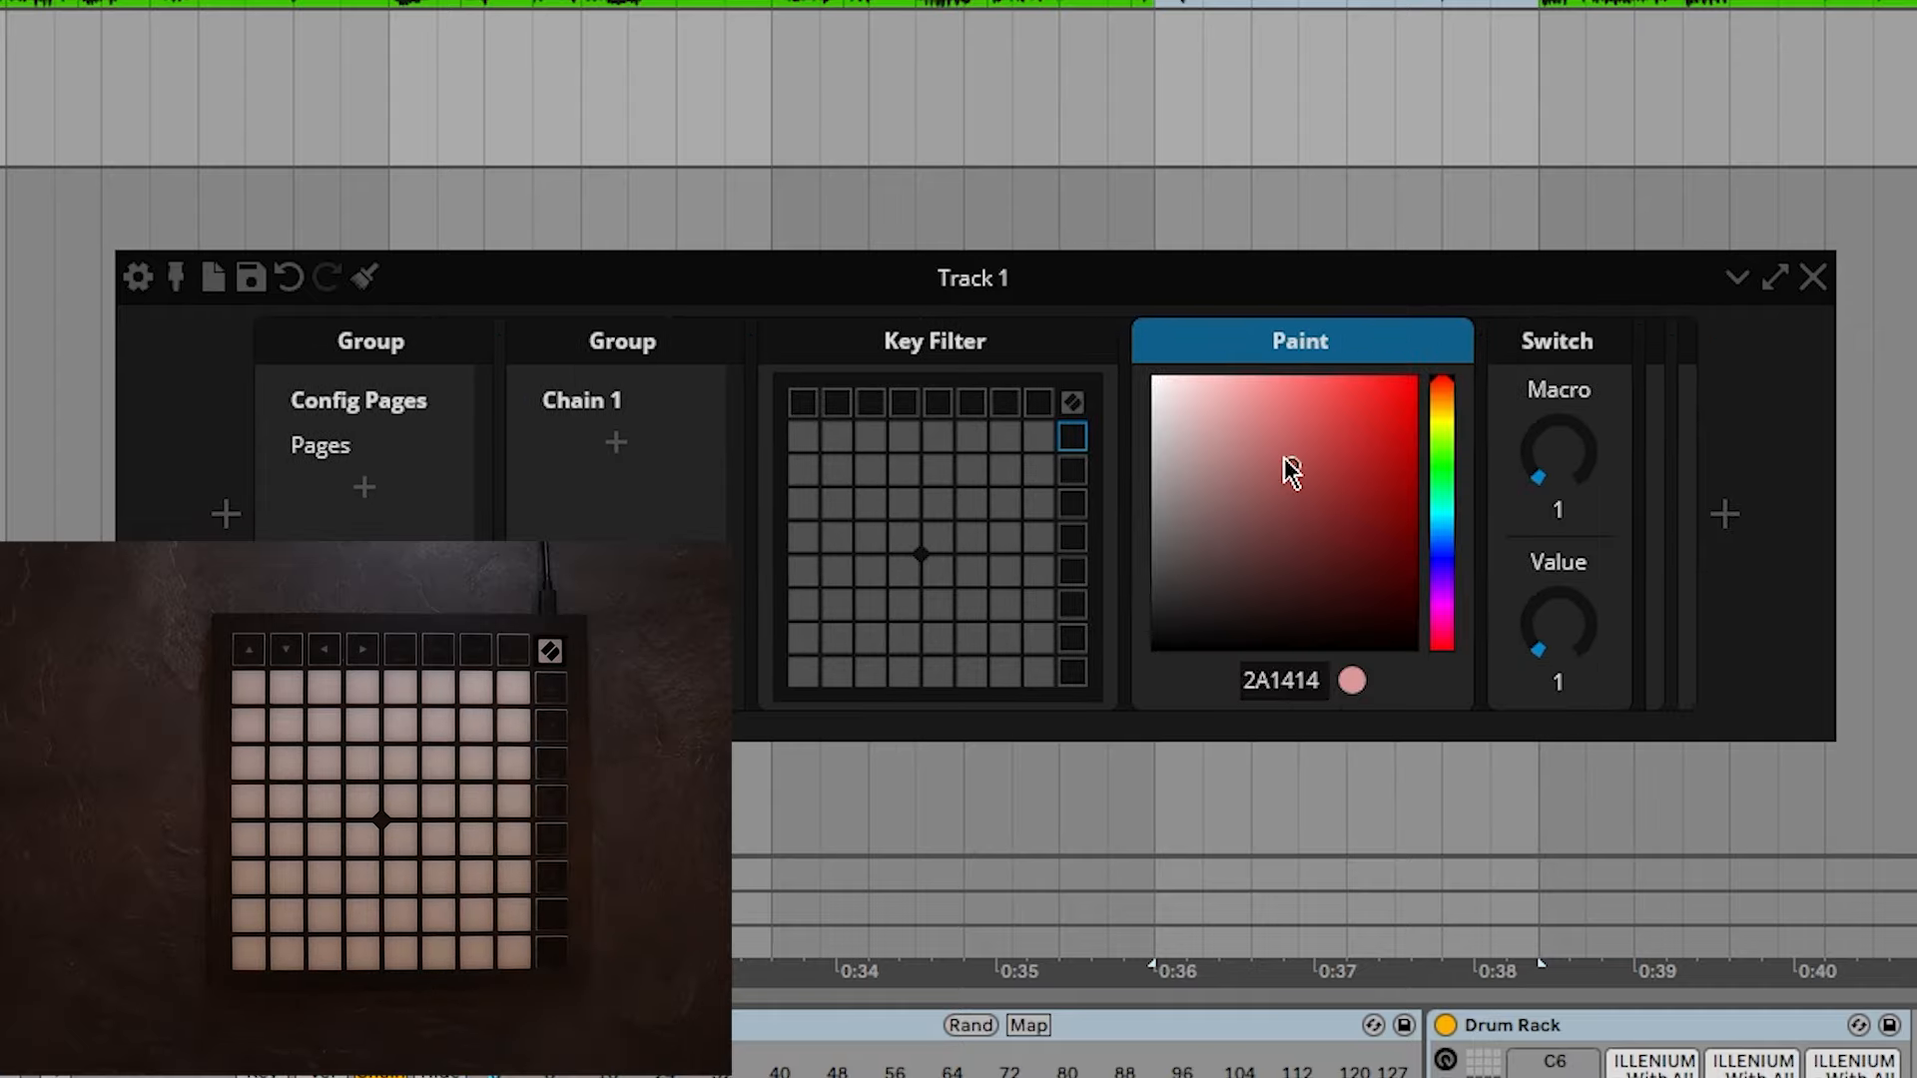
pyautogui.moveTo(1126, 647)
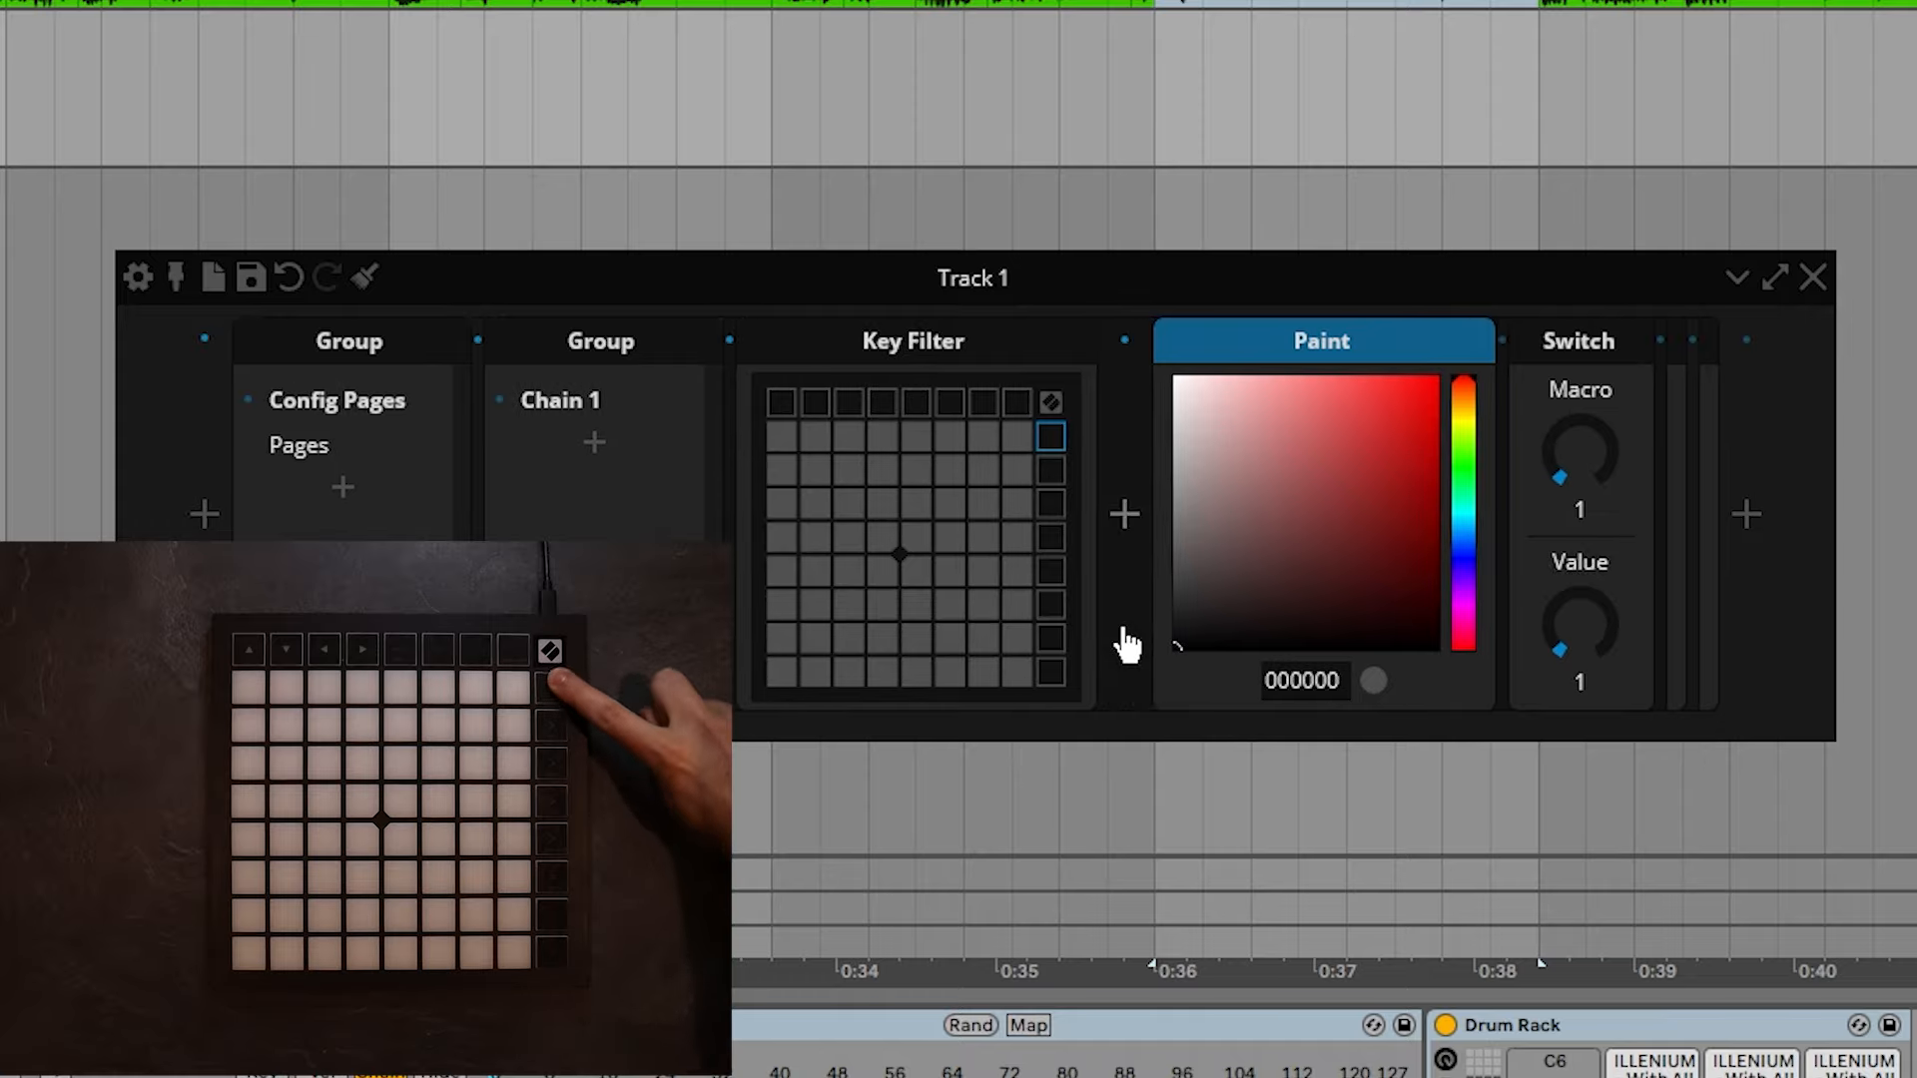
pyautogui.click(567, 411)
pyautogui.hotkey('ctrl', 'd')
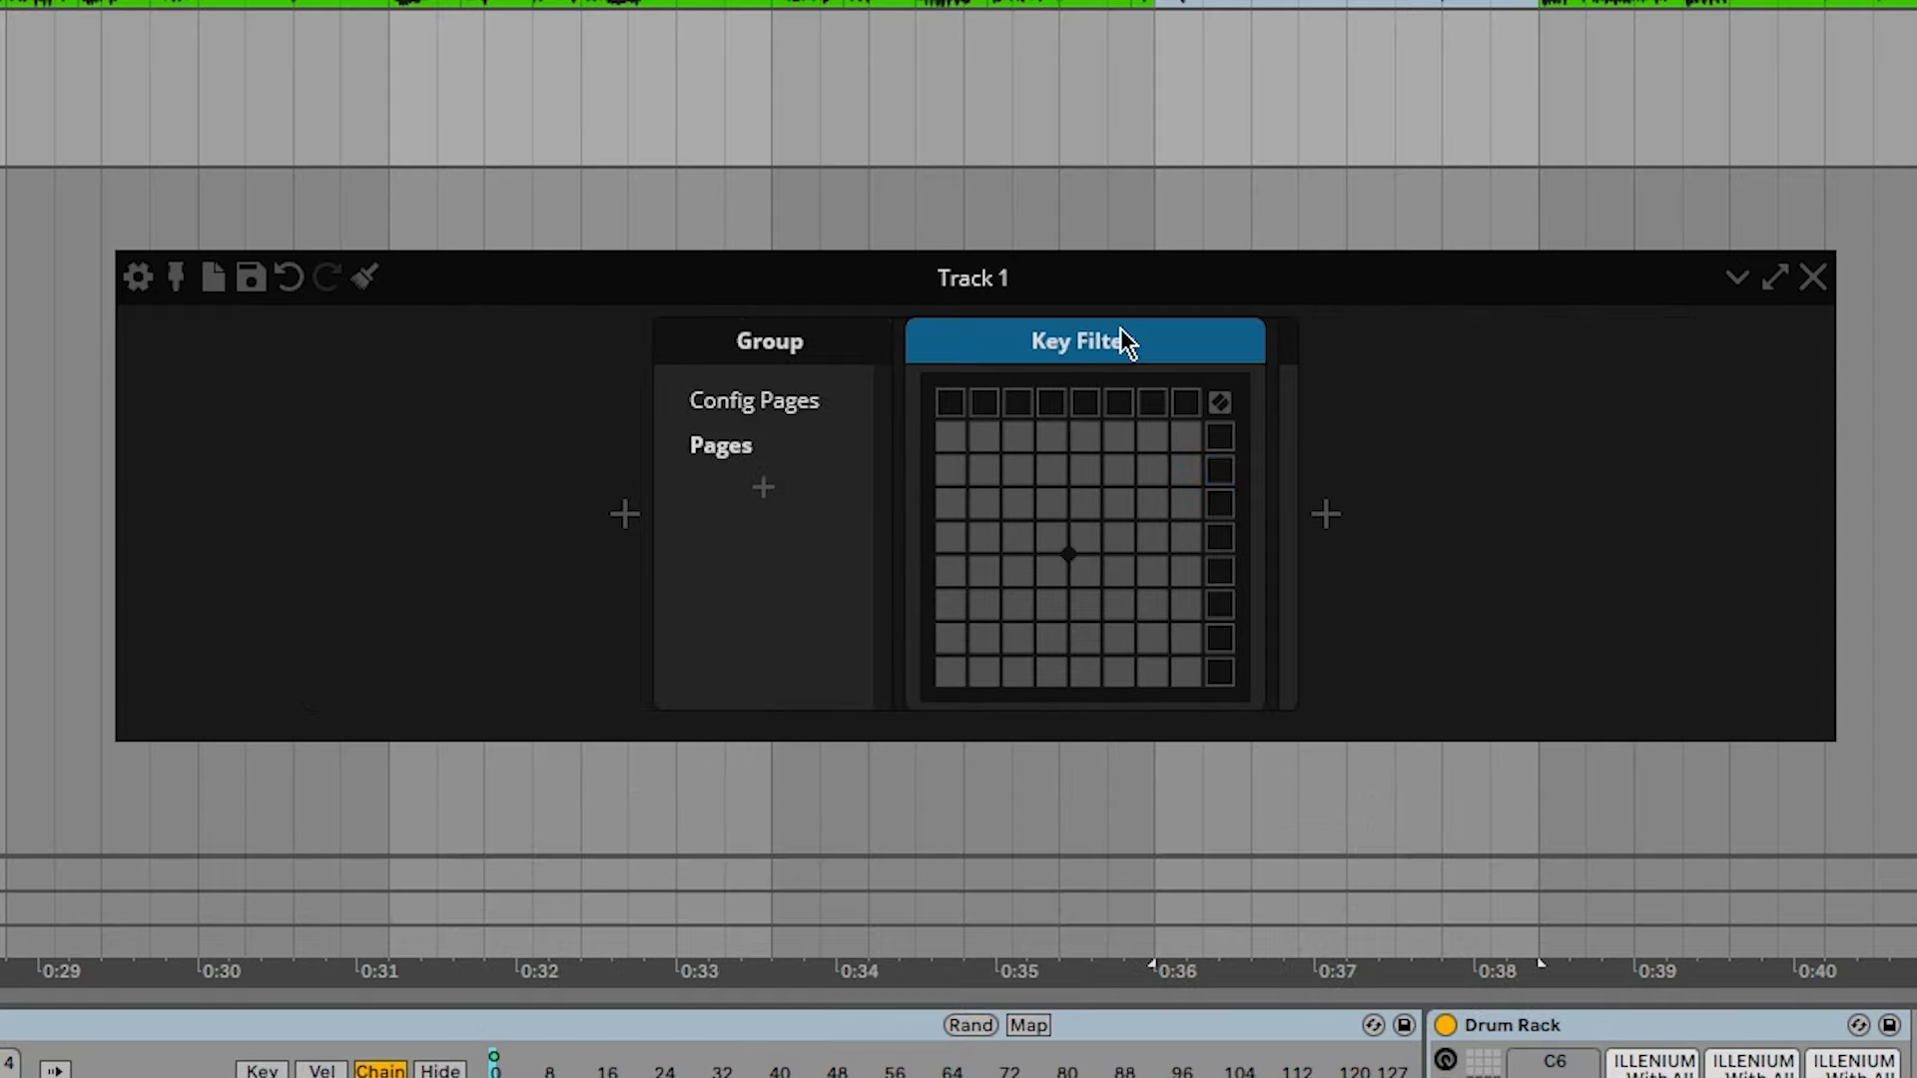
# Replace the Key Filter in the Pages chain with a nested Group containing a chain named Page 1.
pyautogui.press('Delete')
pyautogui.rightClick(1101, 415)
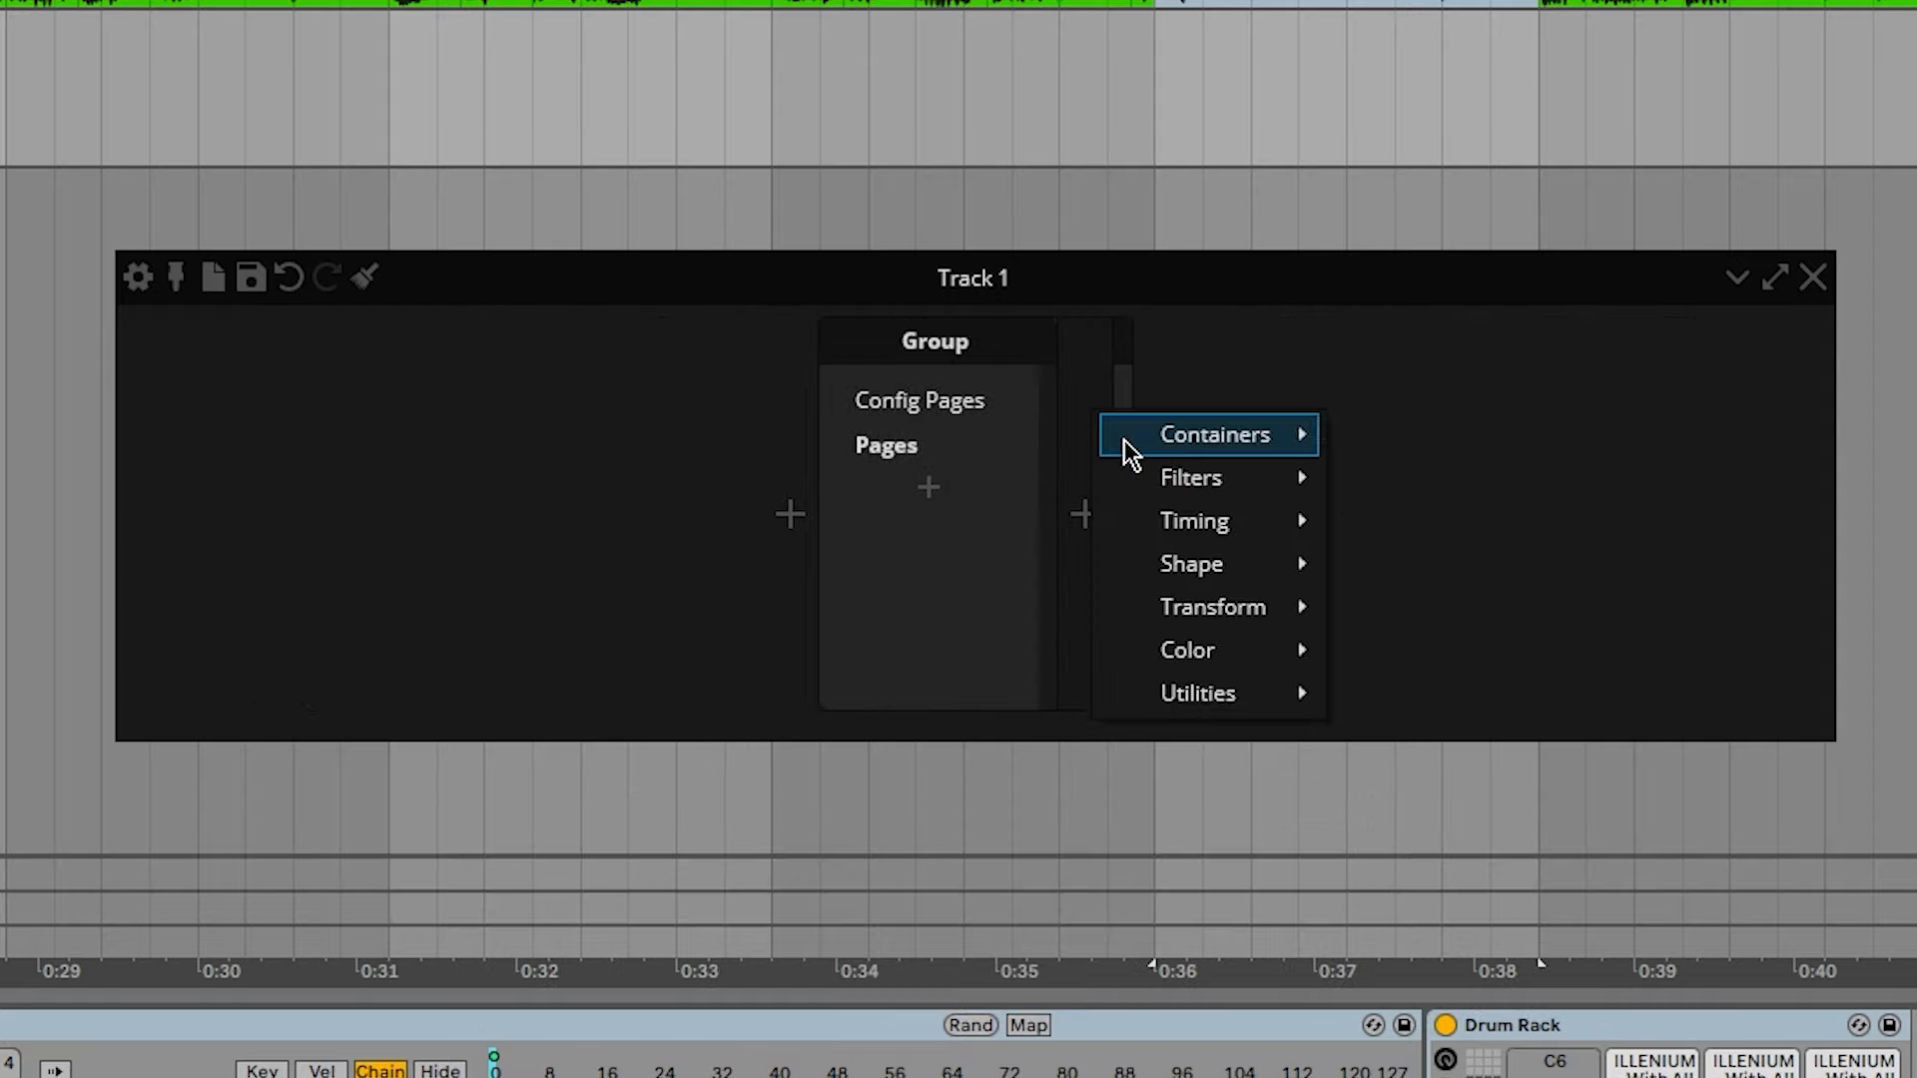
pyautogui.click(1391, 444)
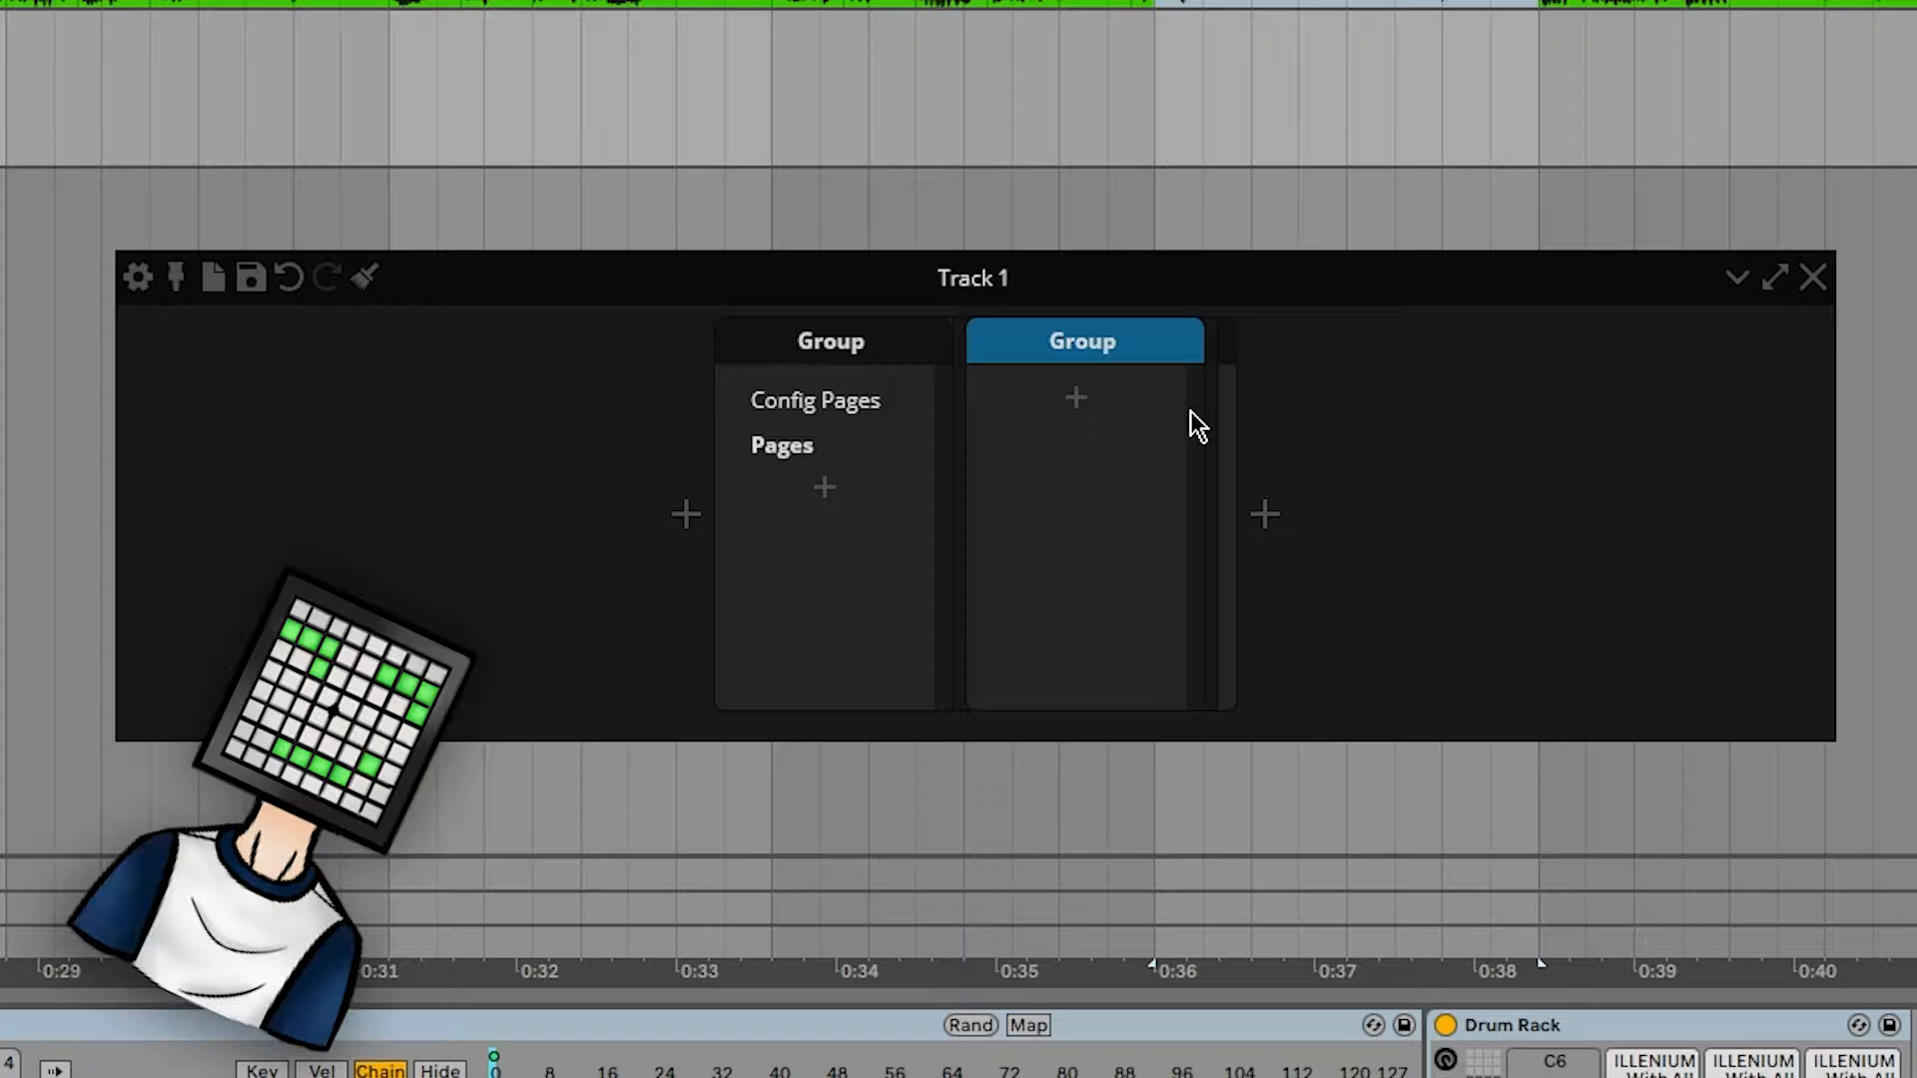
pyautogui.click(1074, 400)
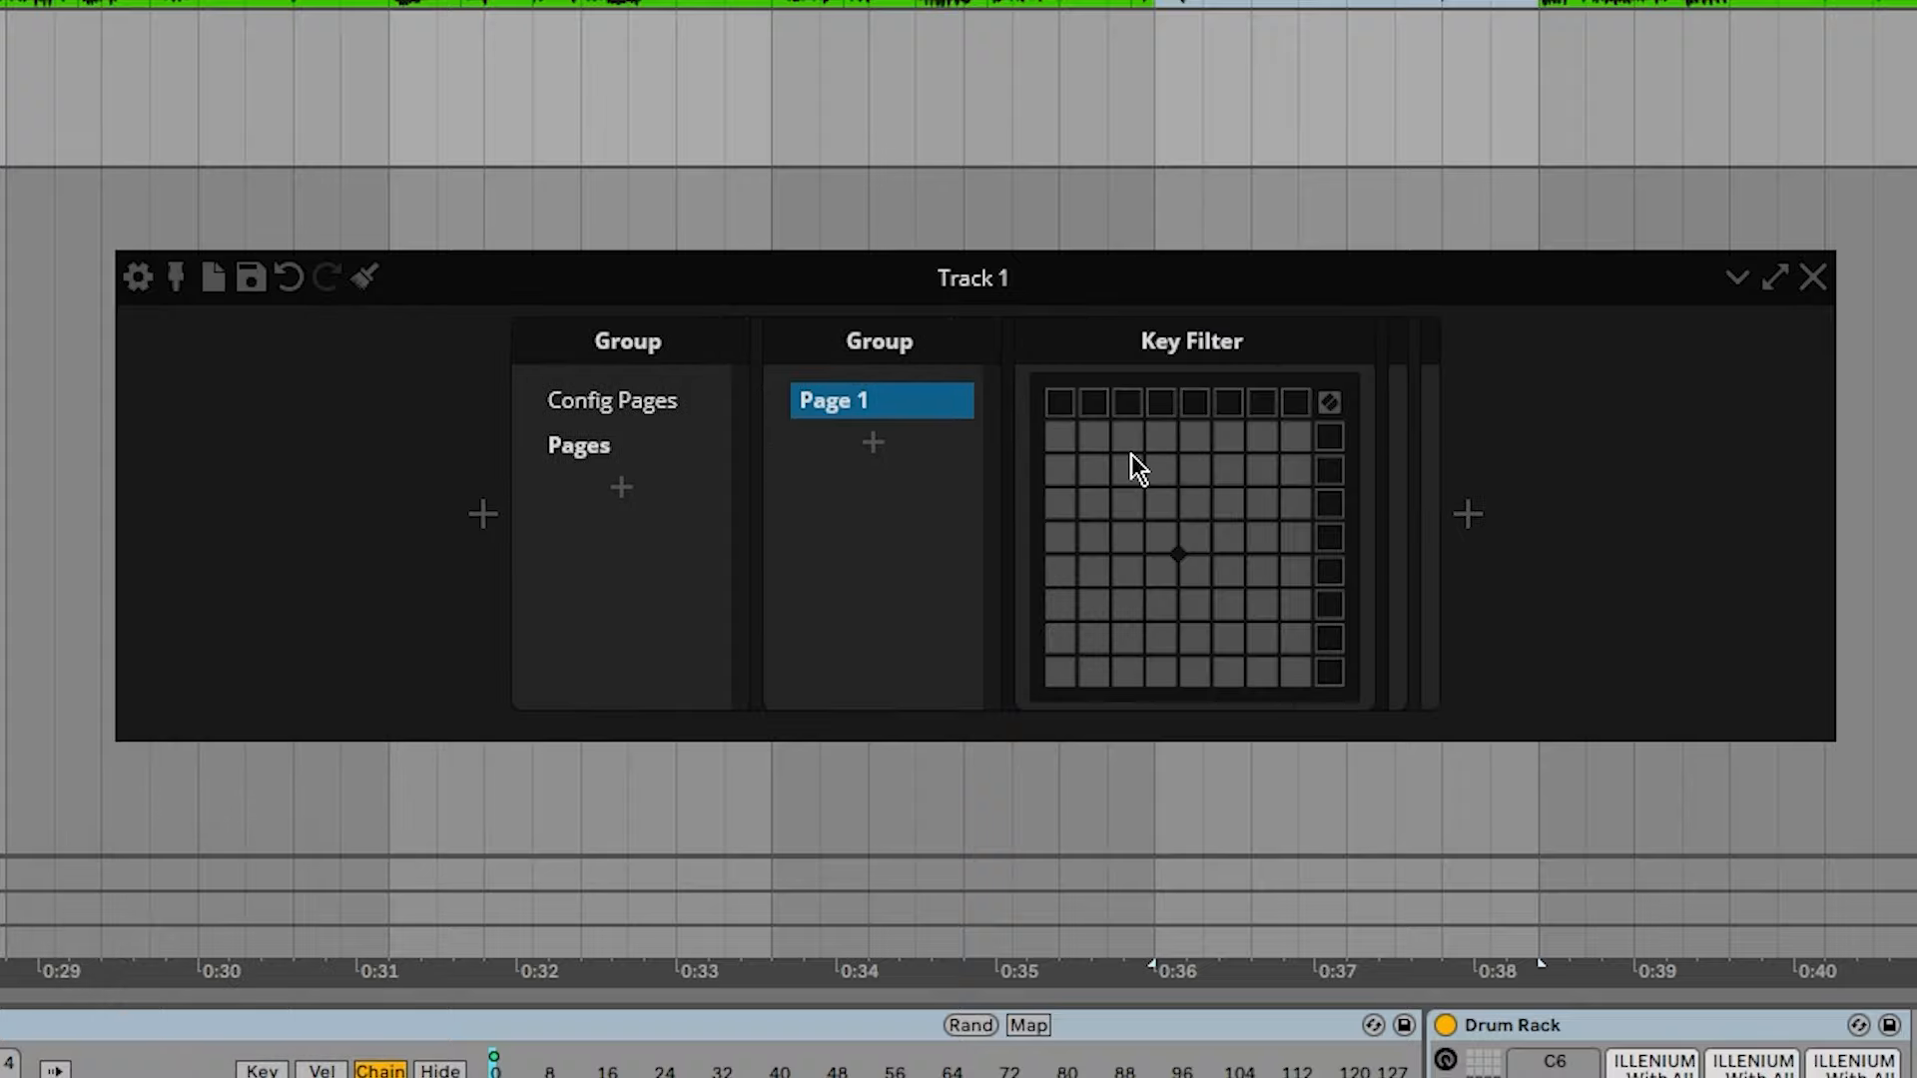
# Replace the default Key Filter in the Page 1 chain with another nested Group.
pyautogui.click(1194, 341)
pyautogui.press('Delete')
pyautogui.click(1185, 427)
pyautogui.moveTo(1288, 440)
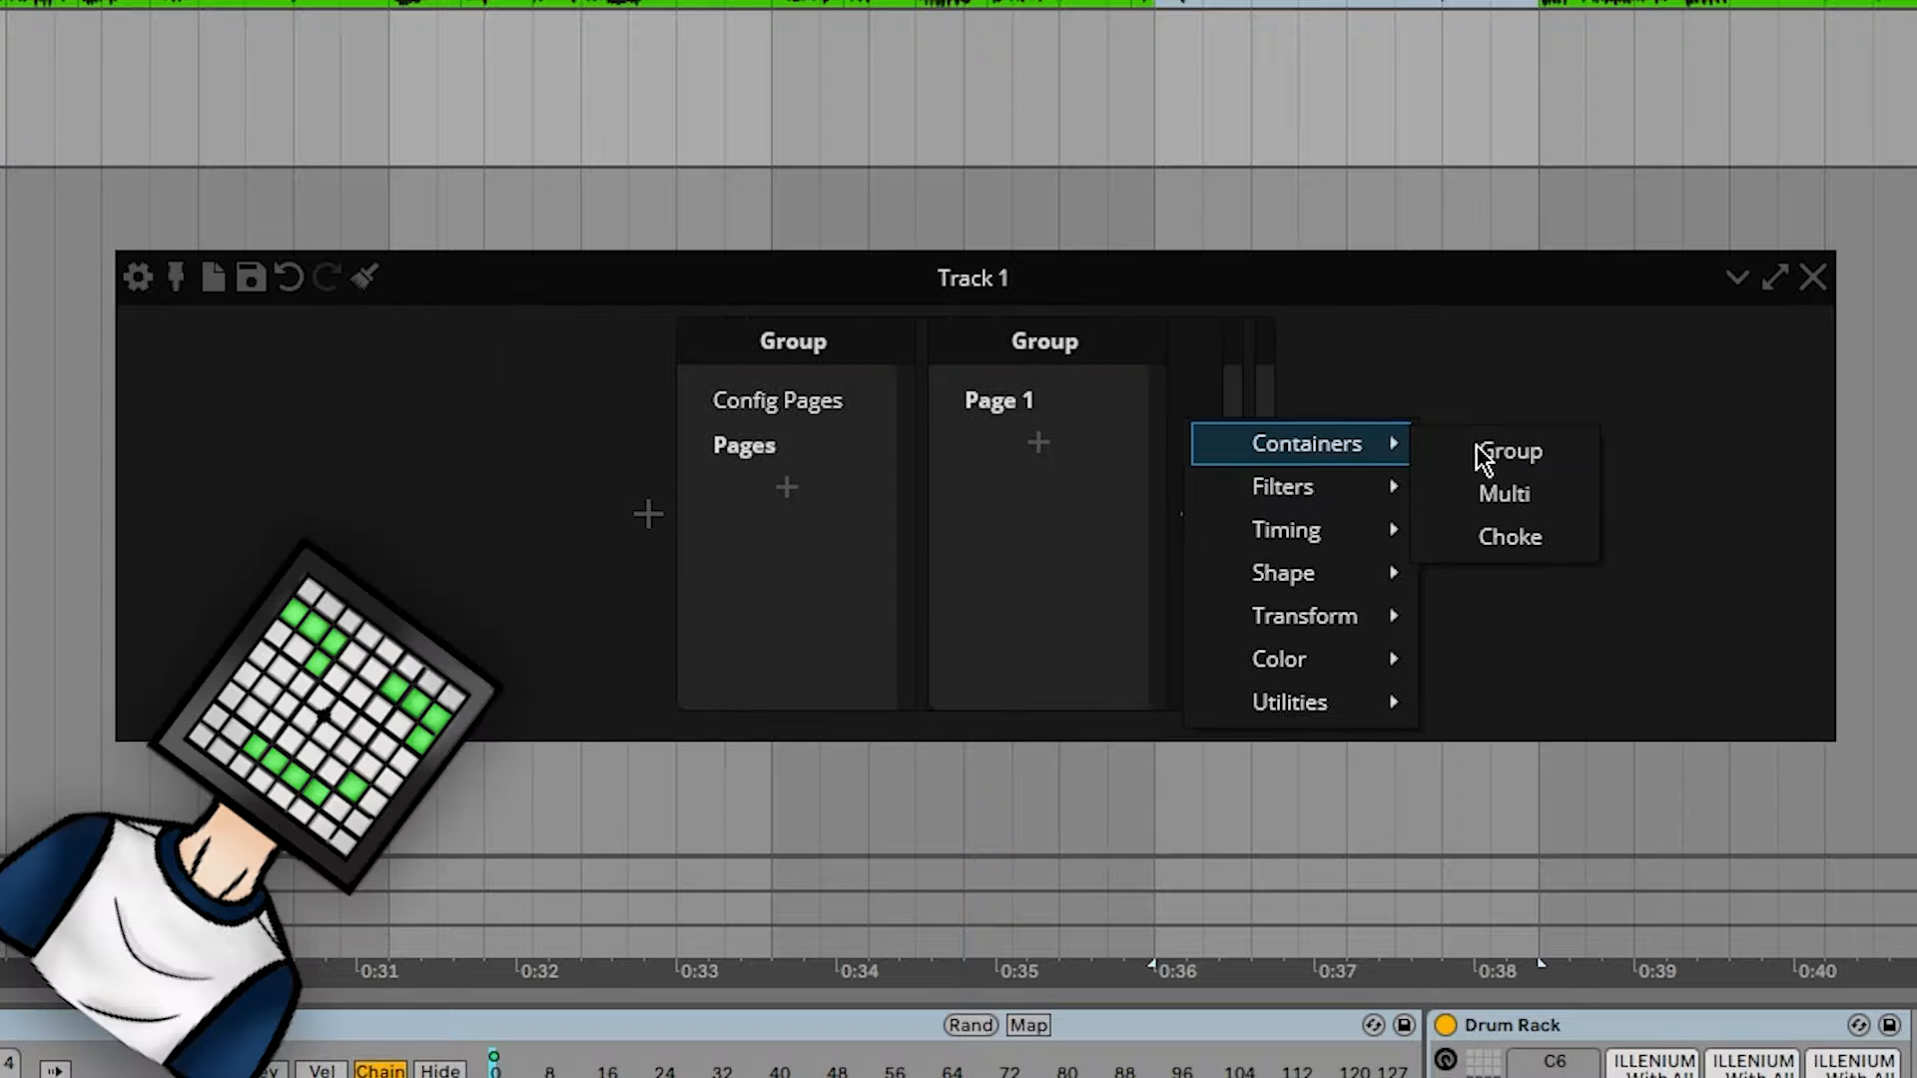
pyautogui.click(1478, 448)
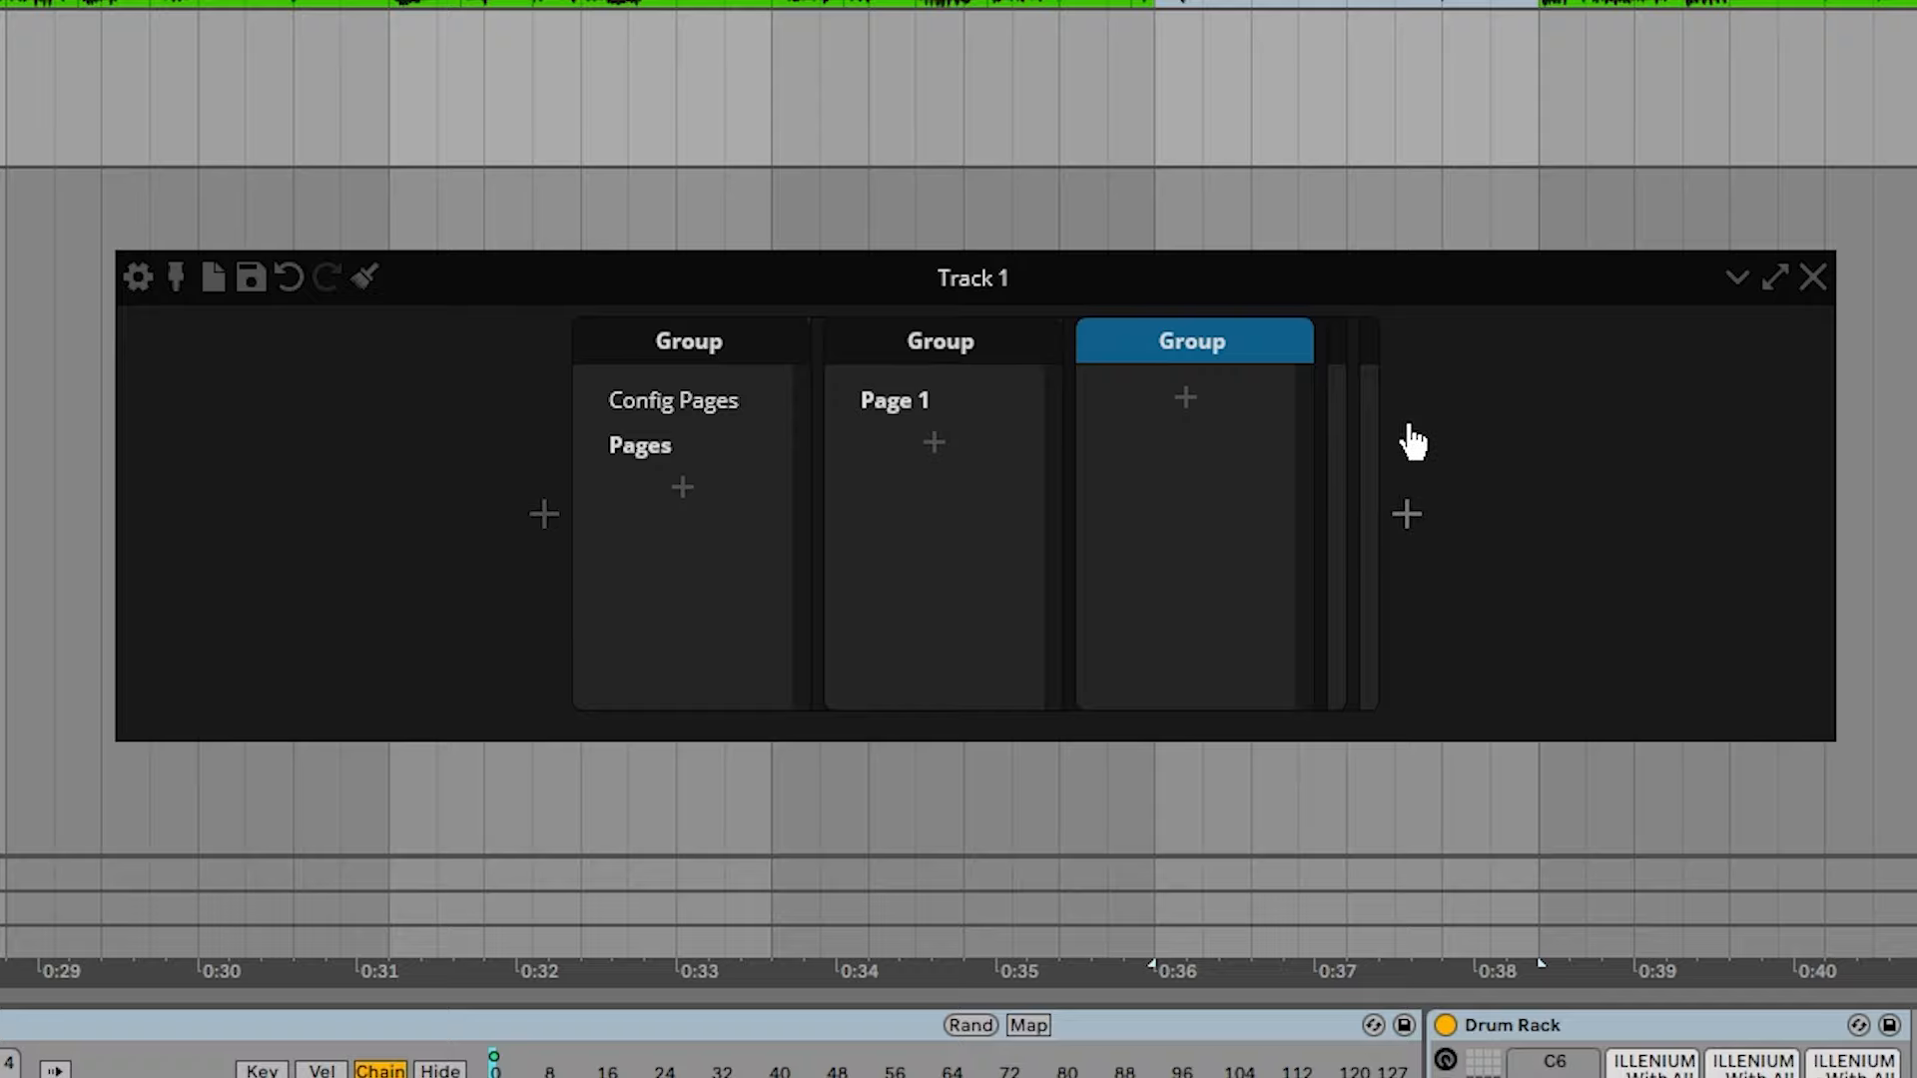
# Add an Effect 1 chain to the empty nested Group of Page 1 and insert a Macro Filter ahead of that Group.
pyautogui.click(1193, 400)
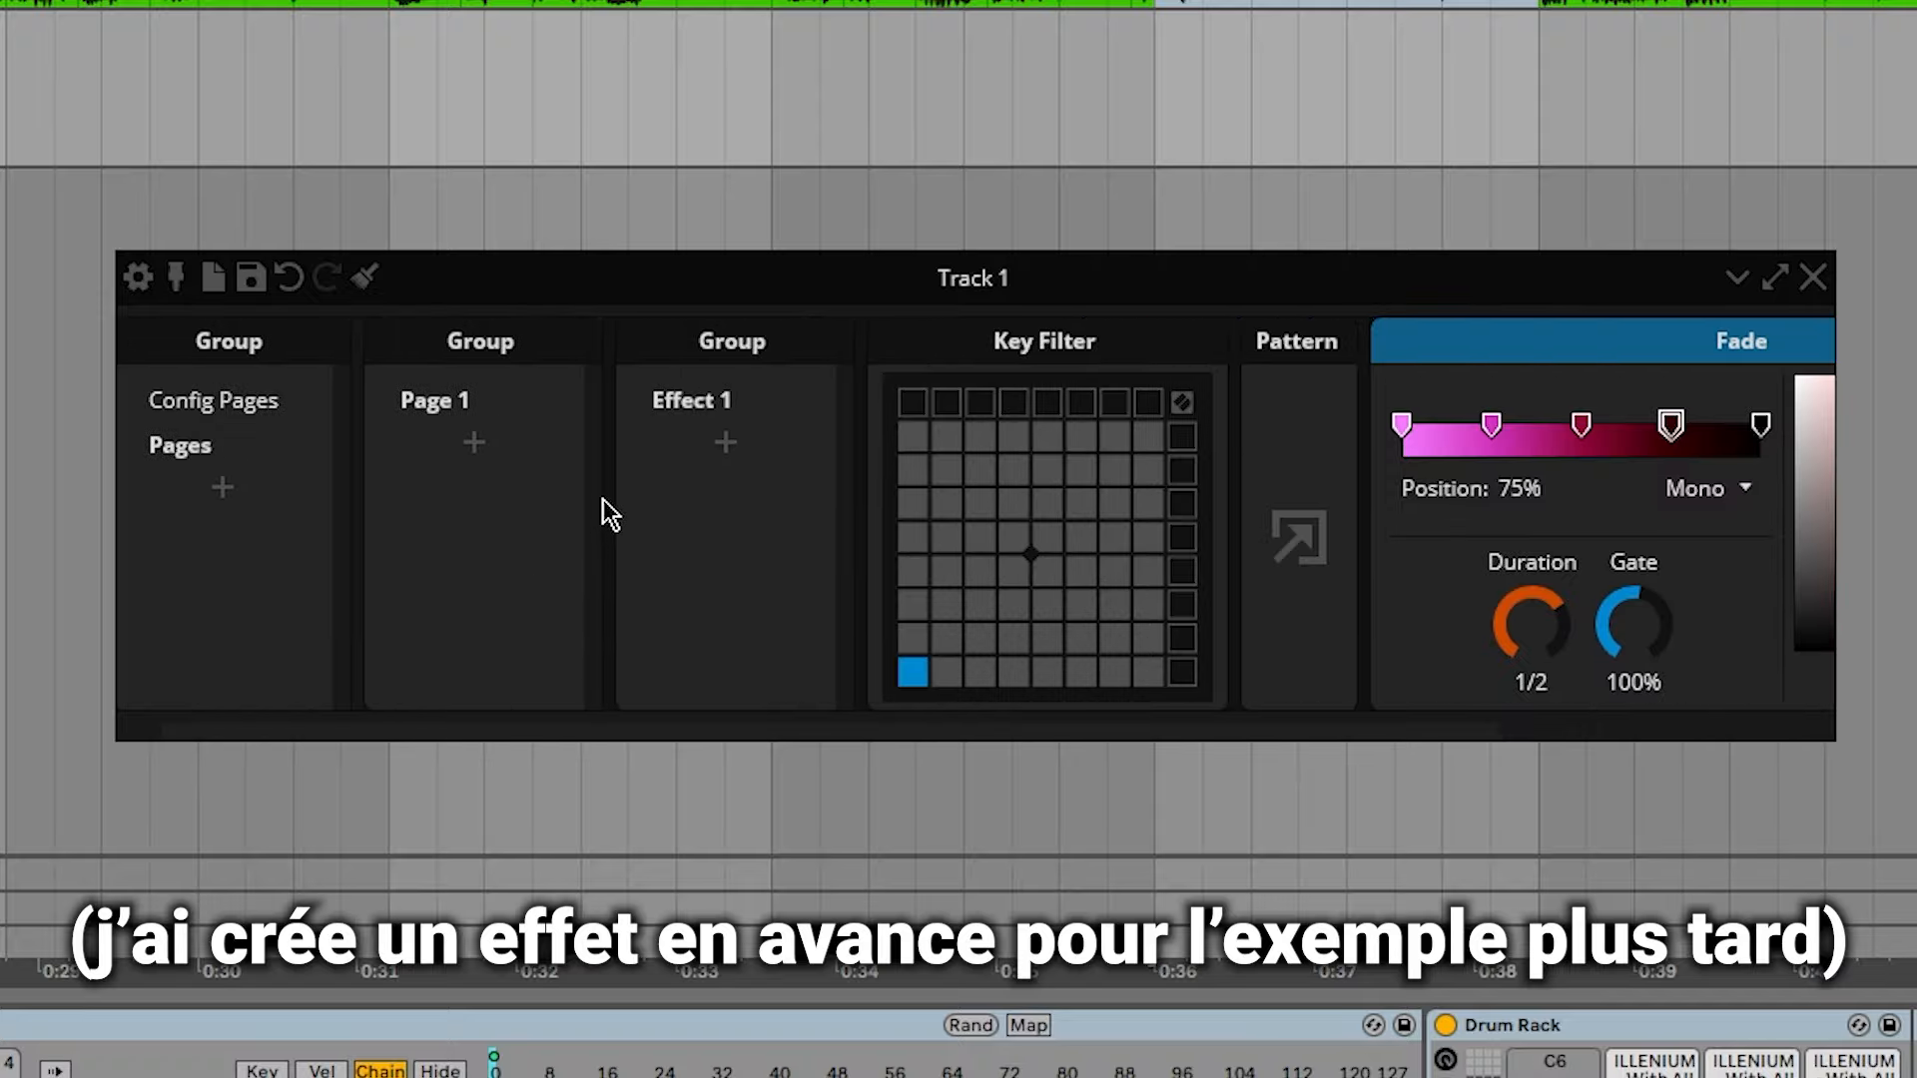
pyautogui.rightClick(603, 499)
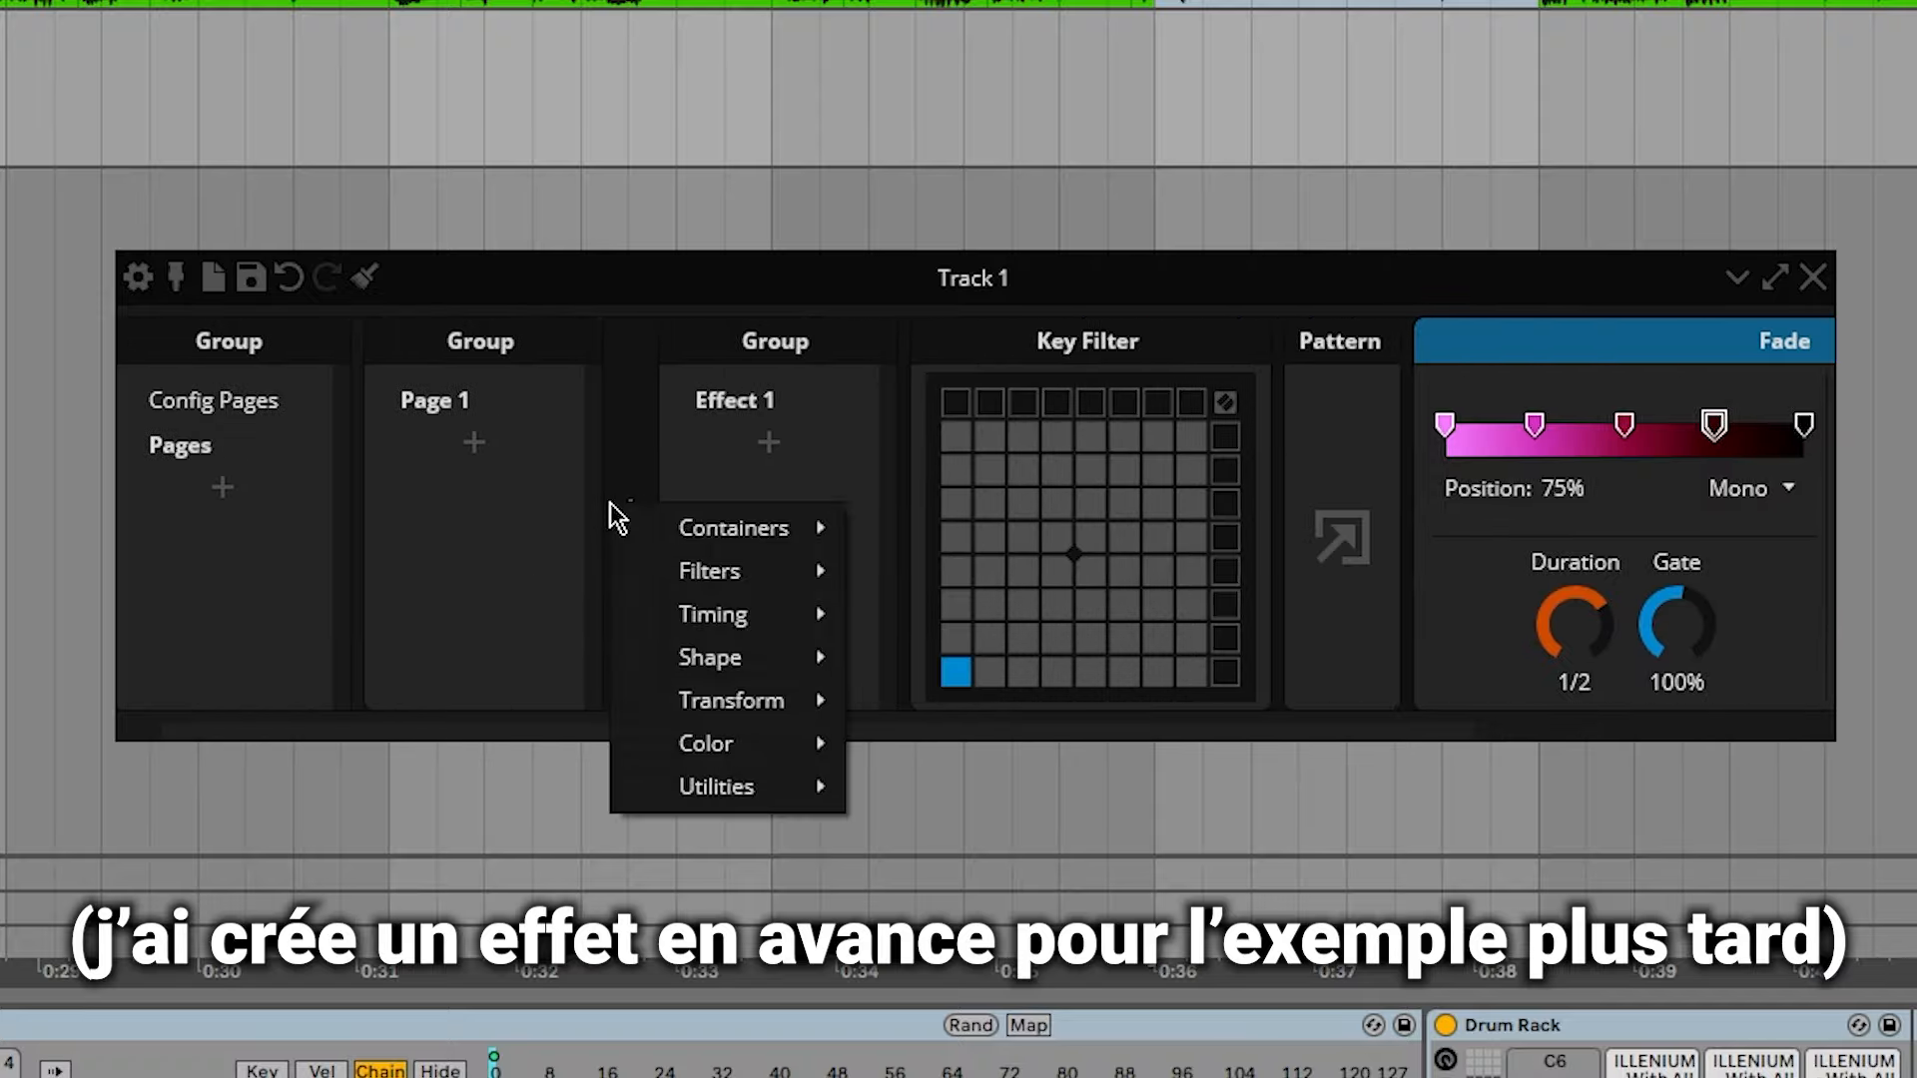
pyautogui.moveTo(697, 559)
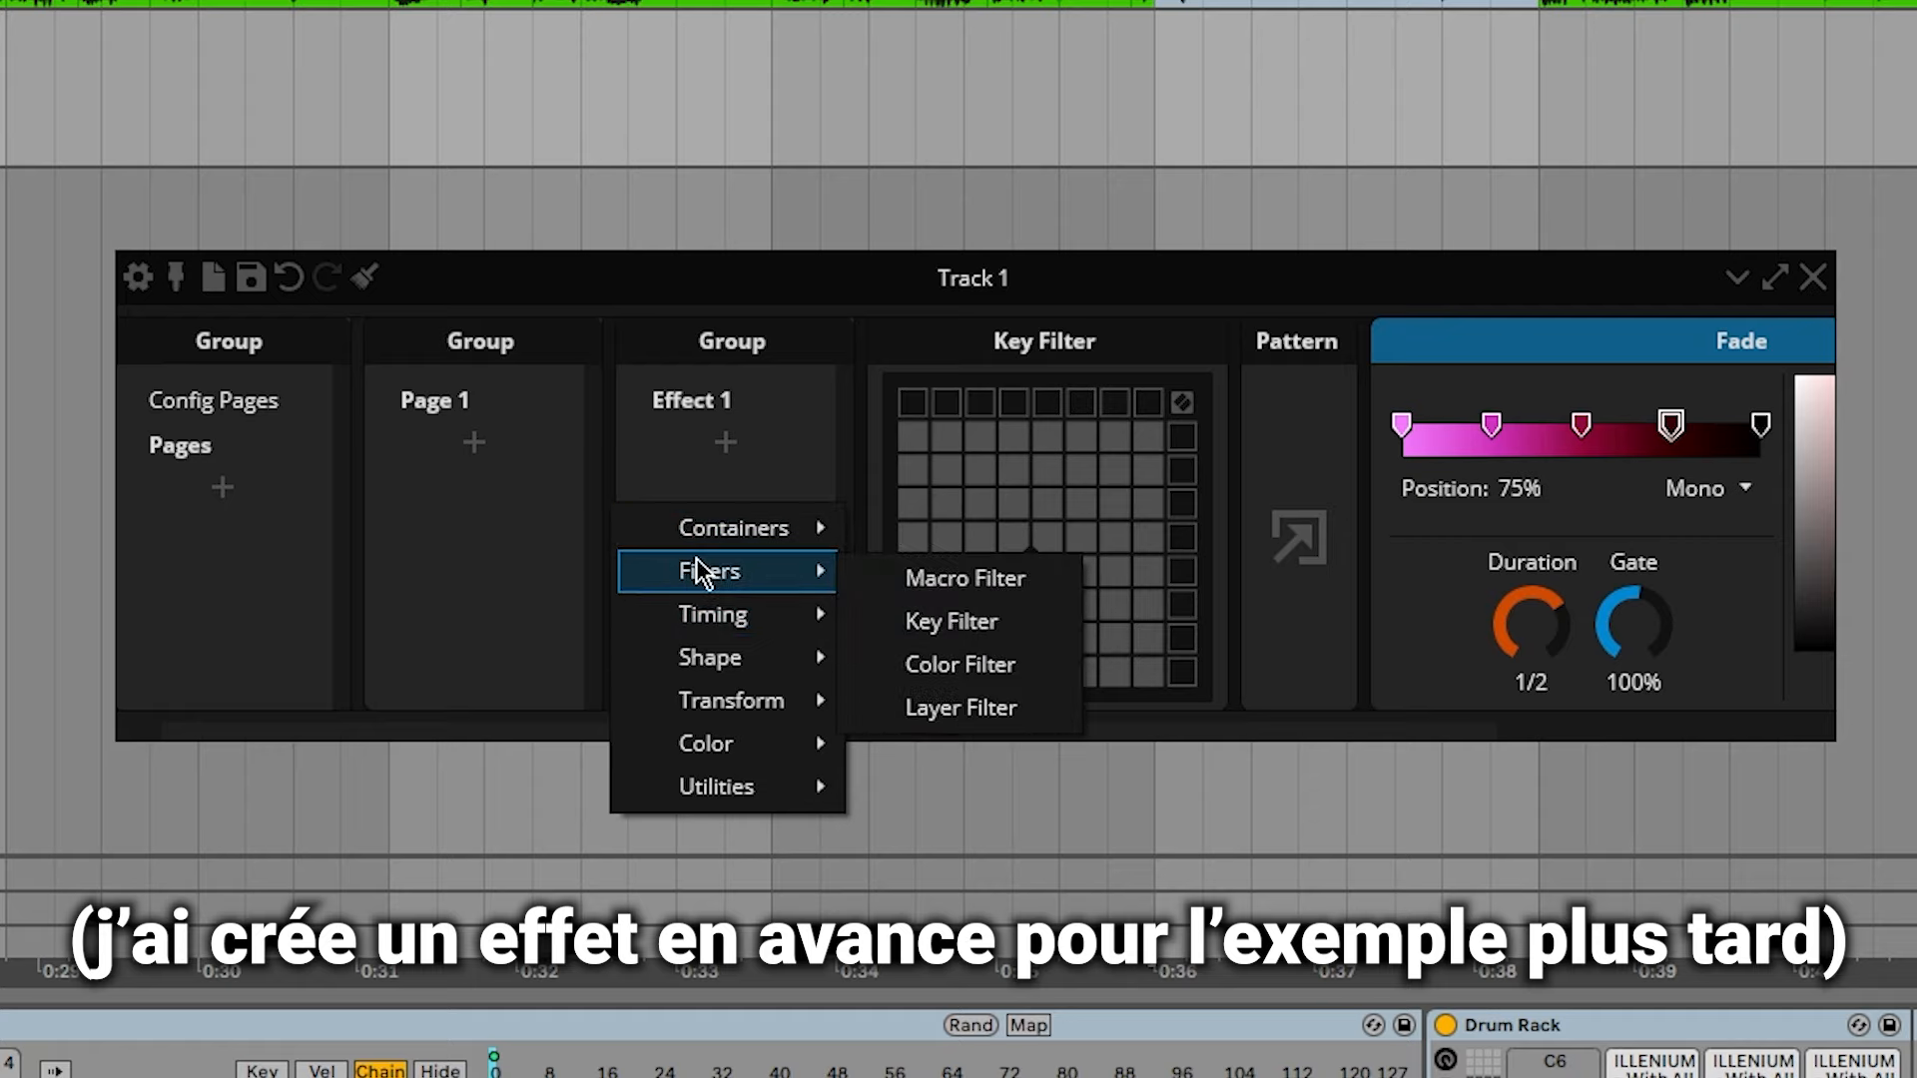
pyautogui.click(984, 578)
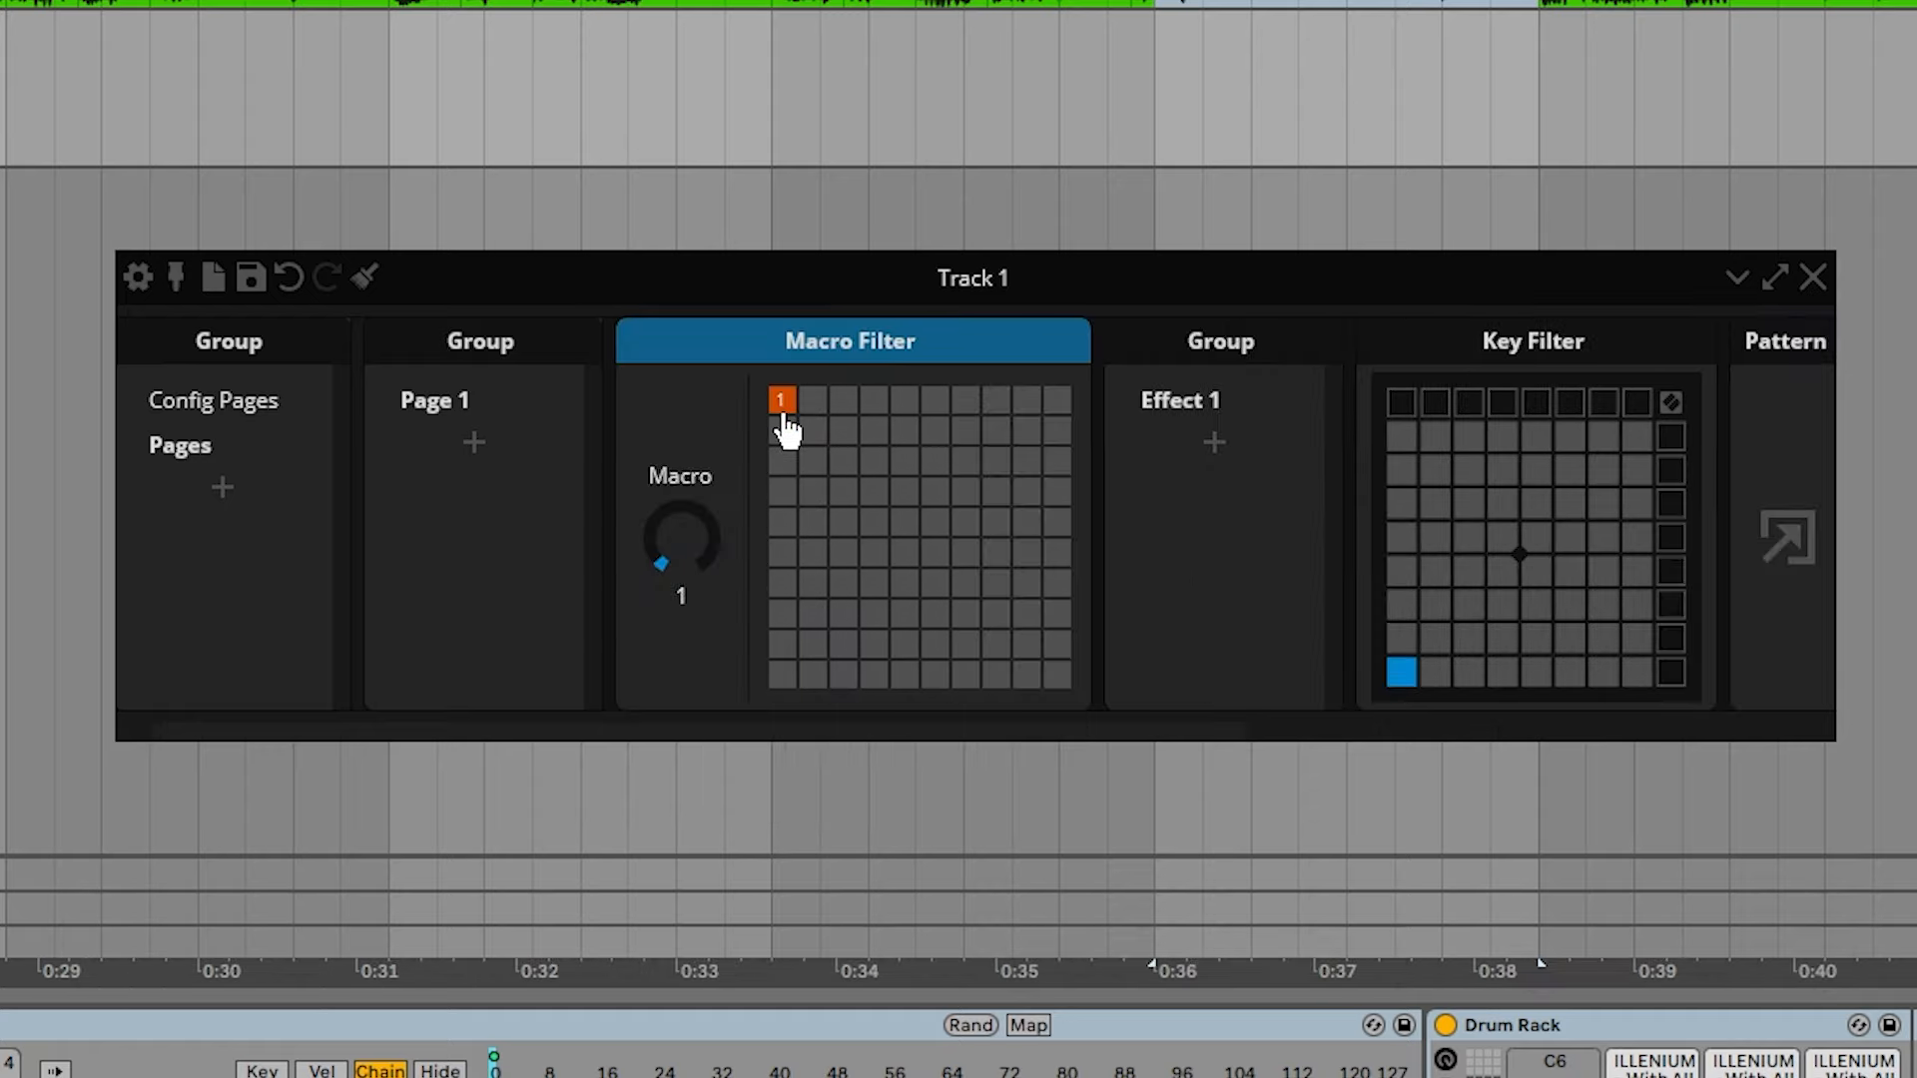
# Add a Page 2 chain below Page 1 and insert a Macro Filter ahead of its nested effect Group.
pyautogui.click(475, 442)
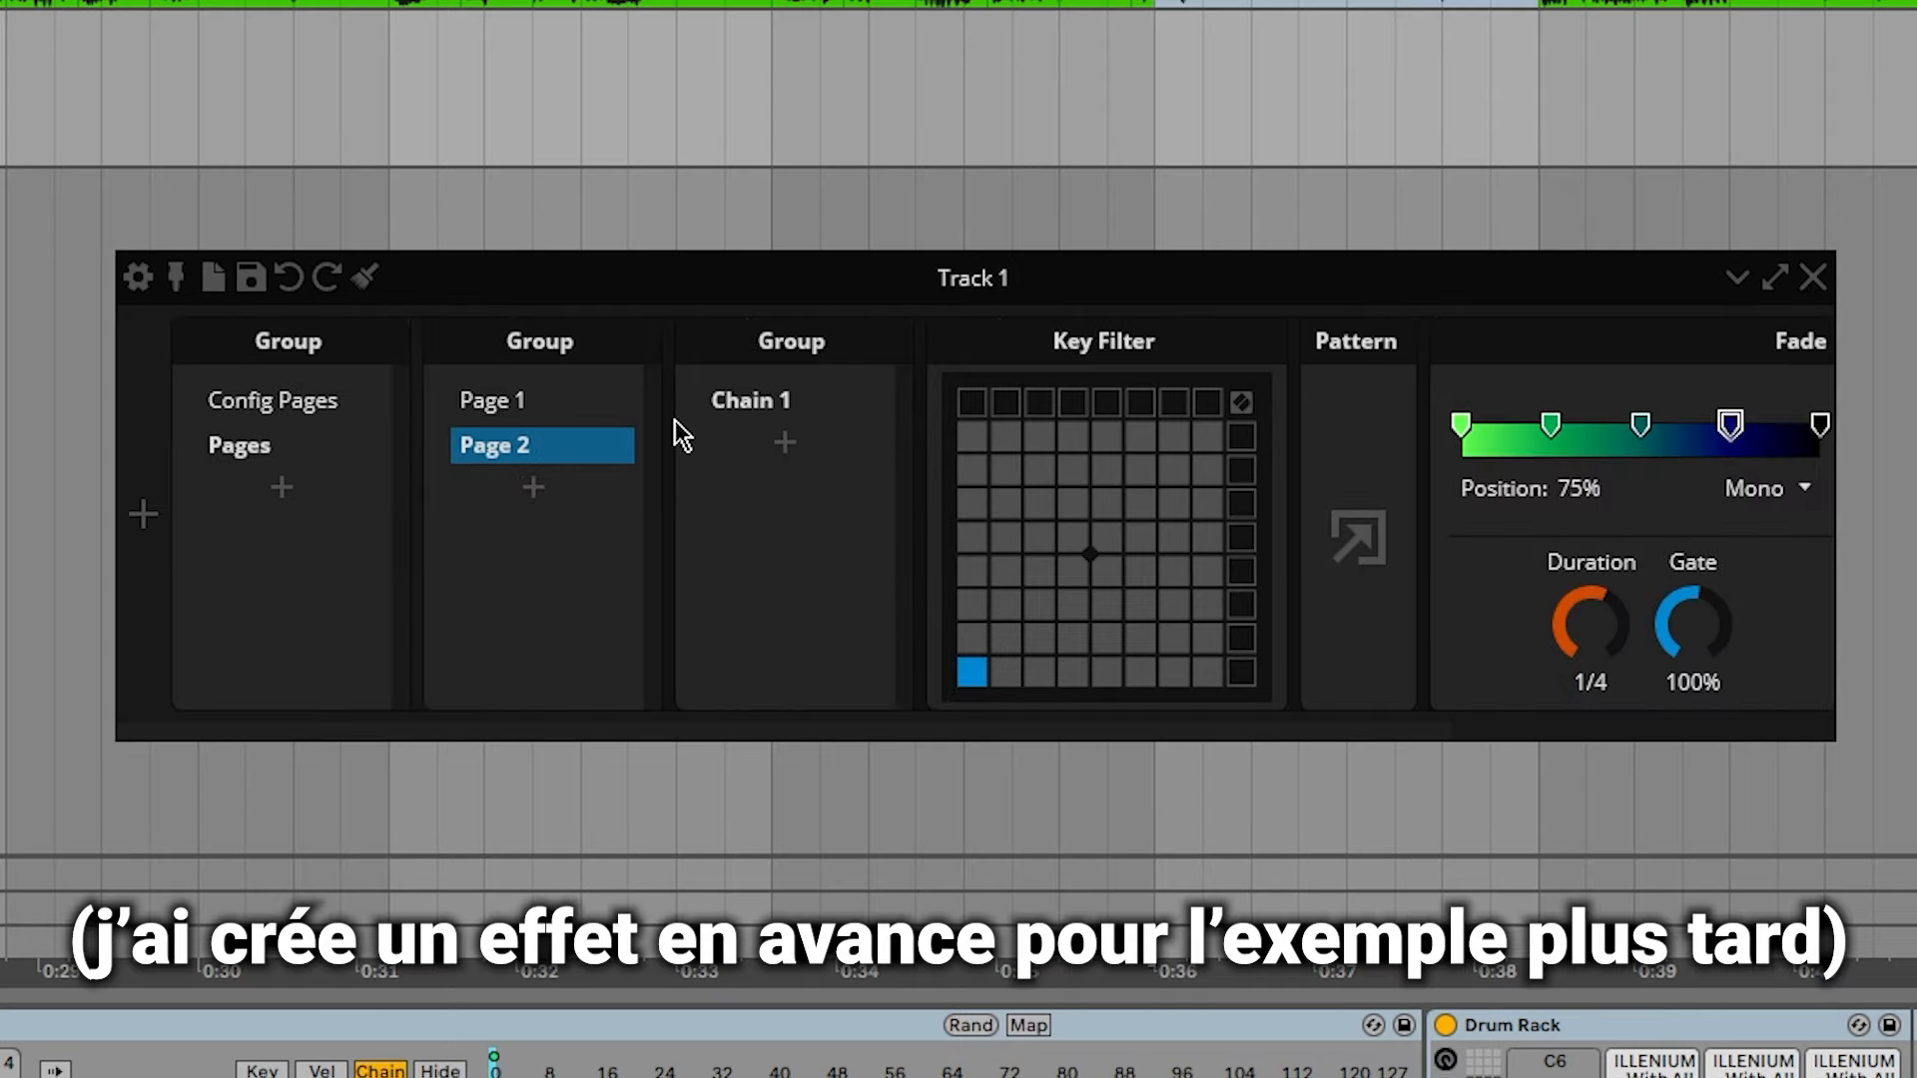
pyautogui.click(679, 419)
pyautogui.moveTo(748, 484)
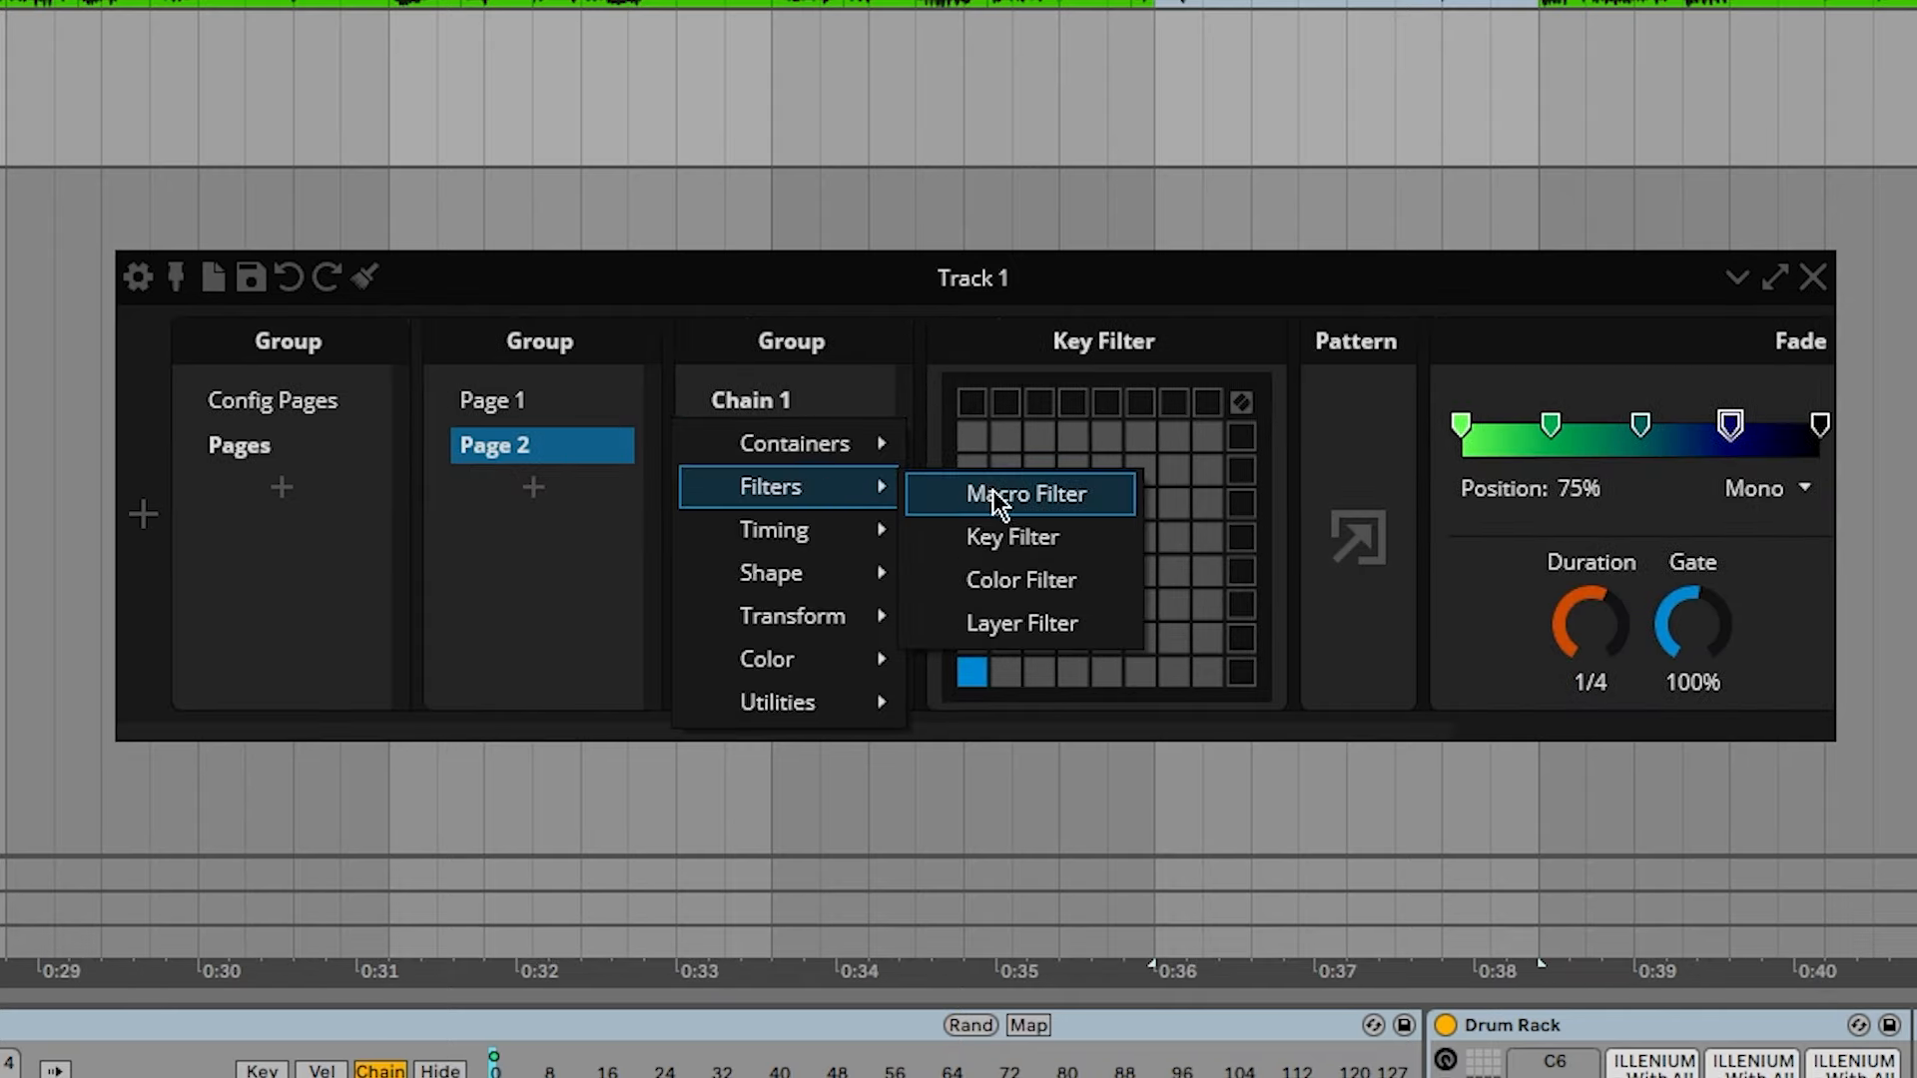
pyautogui.click(992, 489)
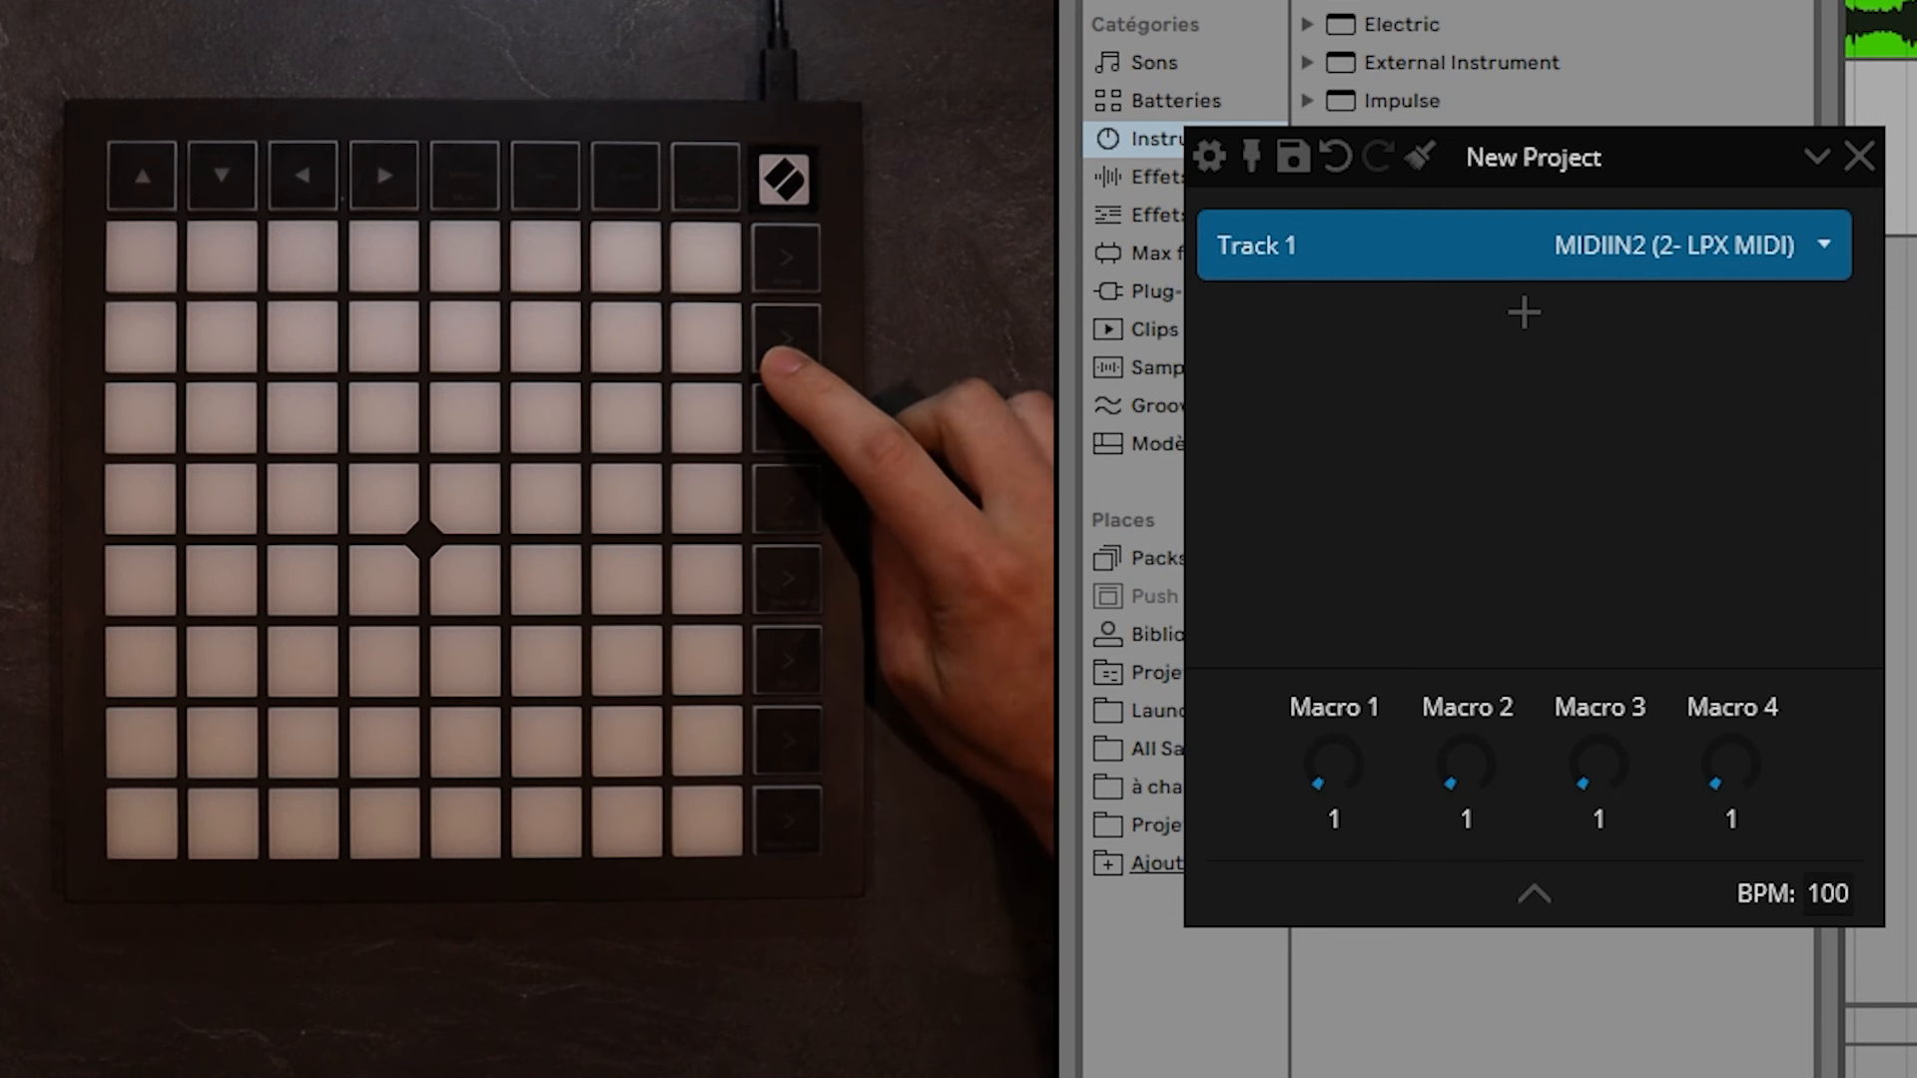